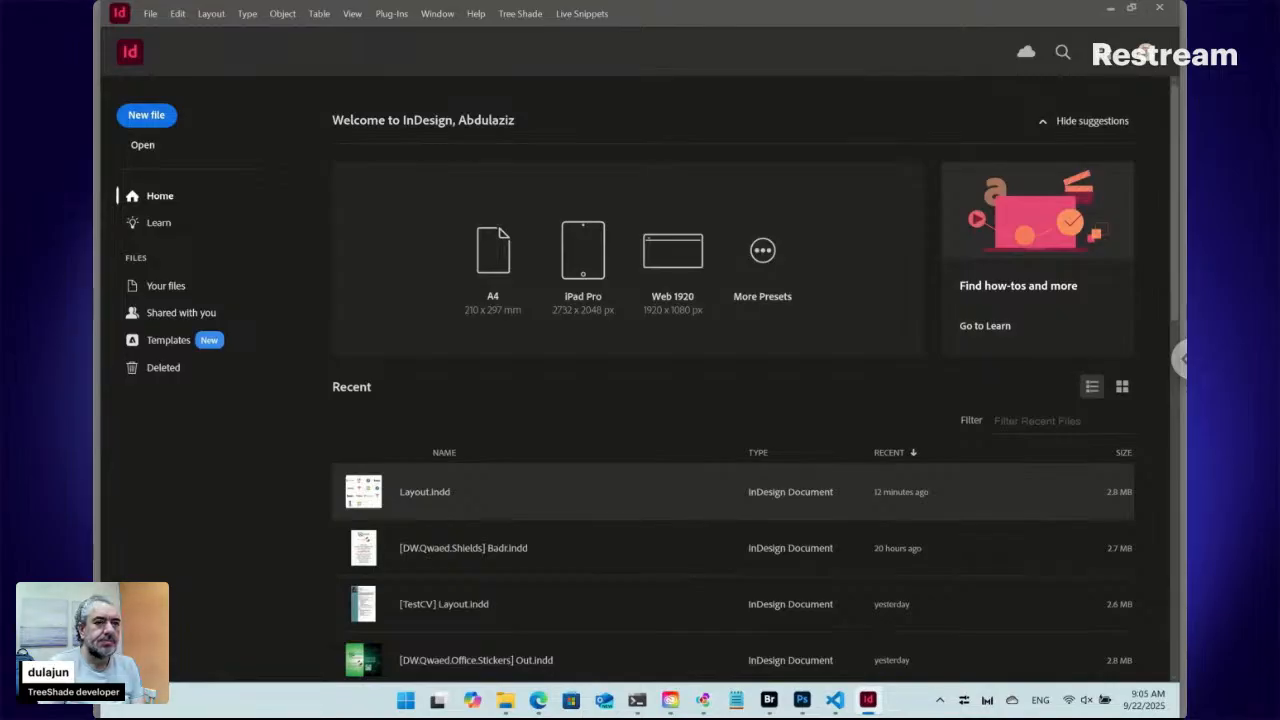
# Switch to Microsoft Edge and review the TreeShade listing on Adobe Exchange and the Logos online form with its logo fields
pyautogui.click(538, 704)
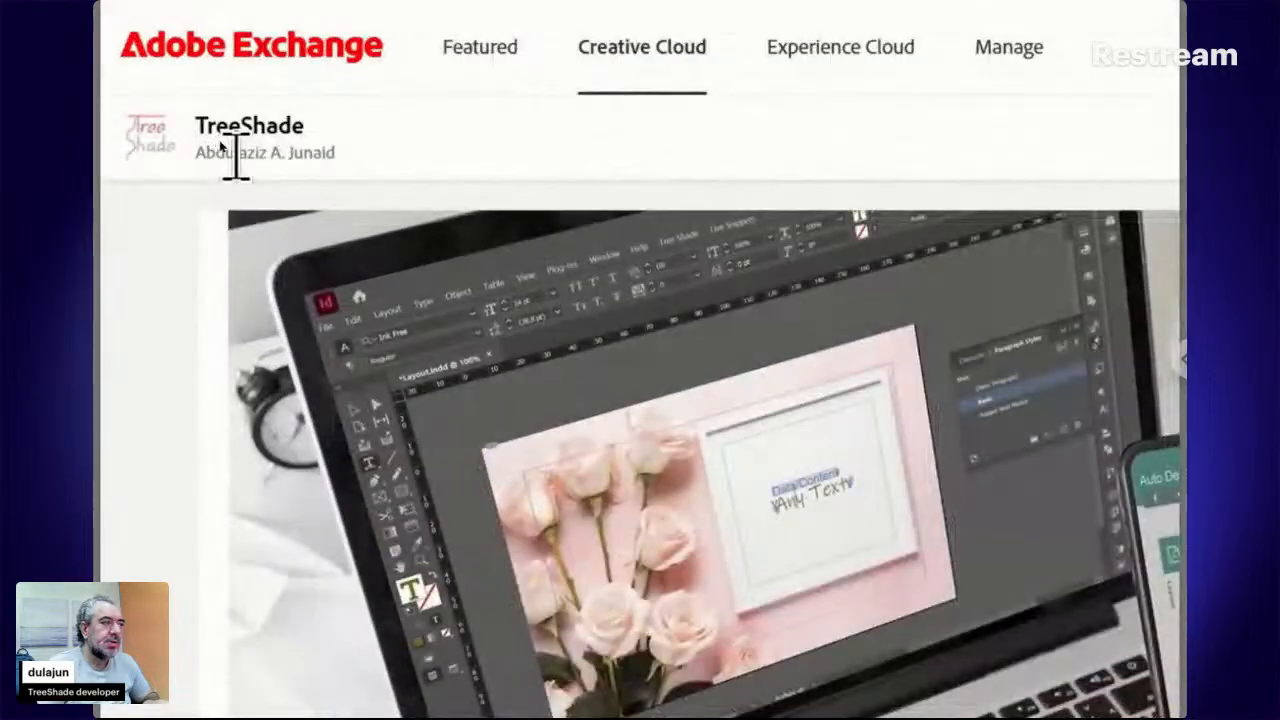
pyautogui.moveTo(316, 130); pyautogui.dragTo(190, 120)
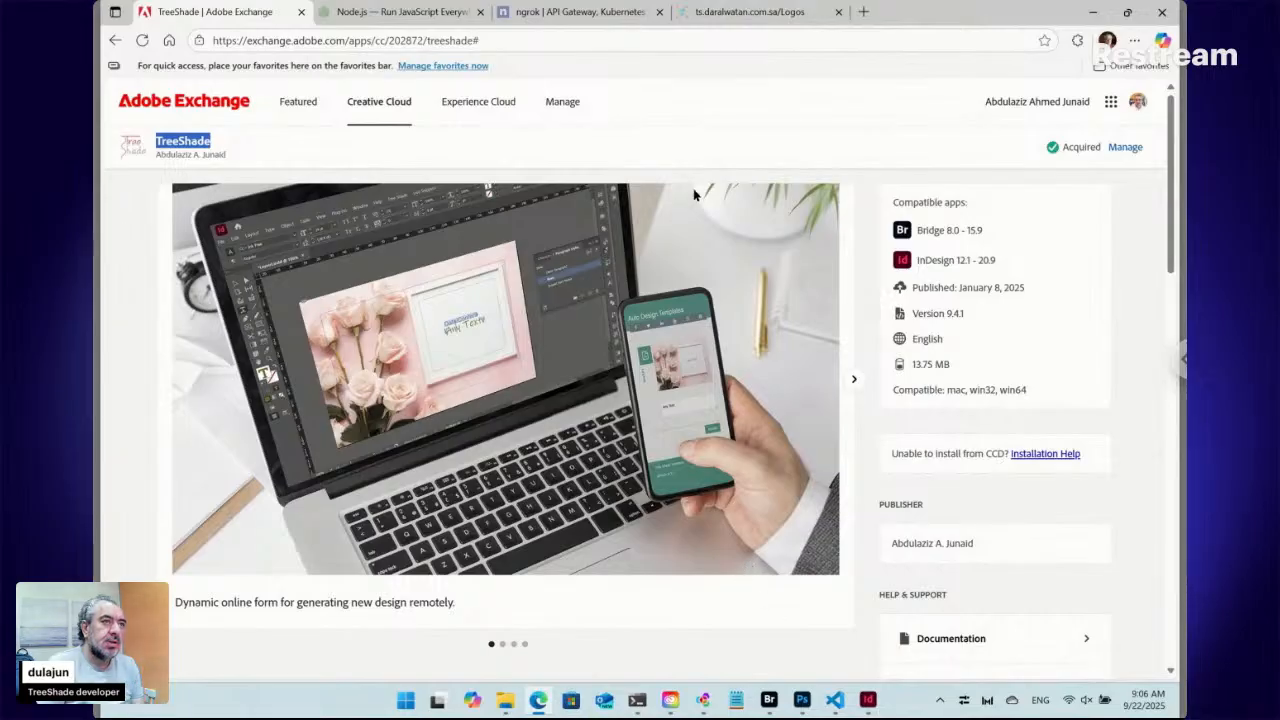
pyautogui.click(740, 12)
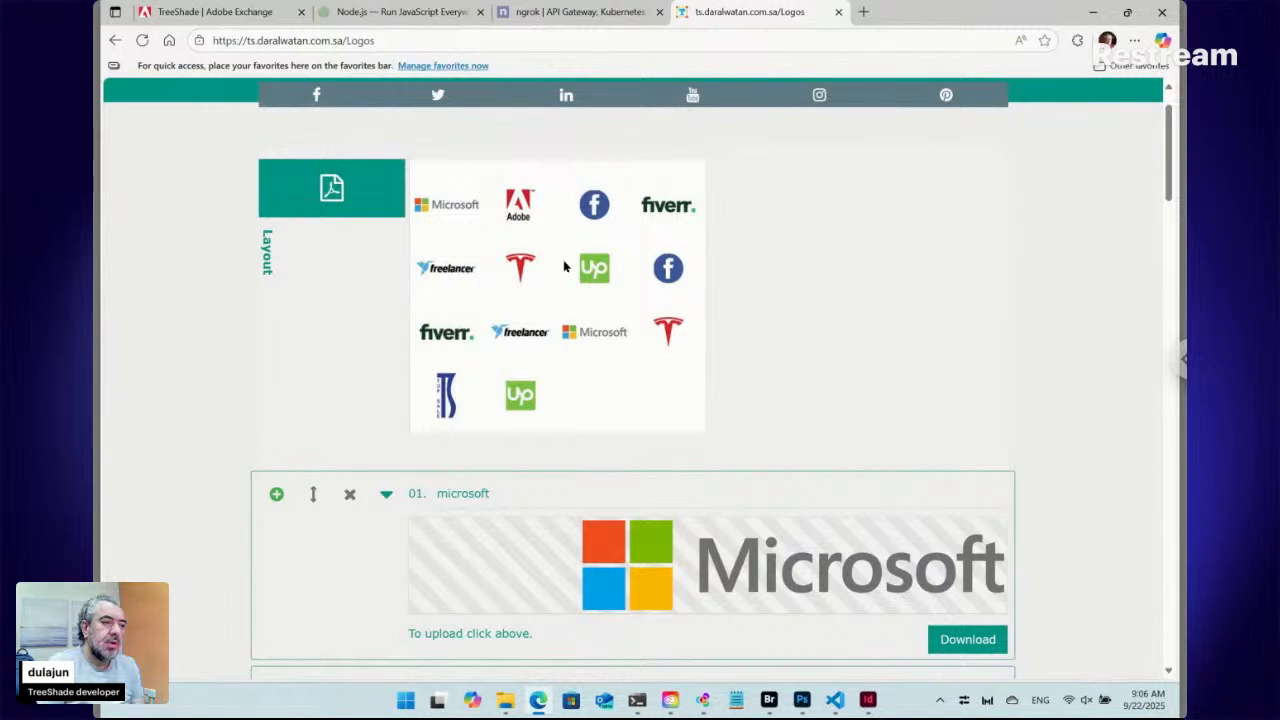
pyautogui.scroll(-3, 563, 266)
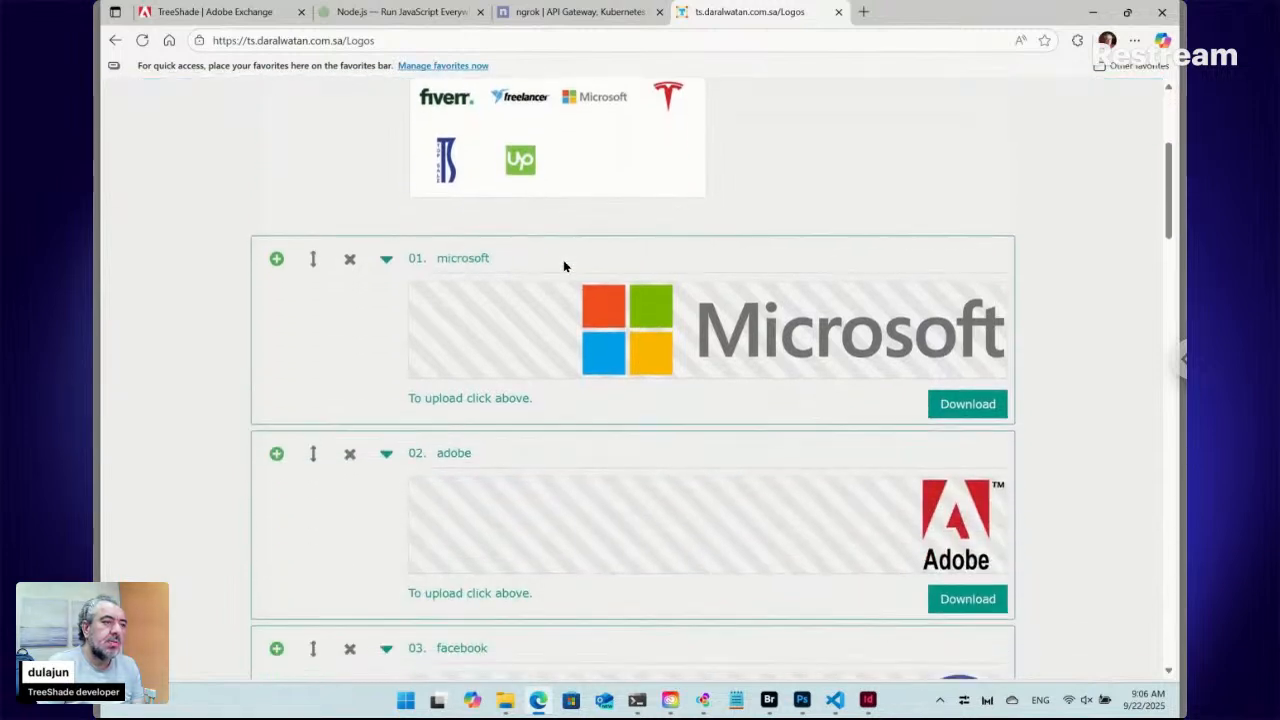
pyautogui.scroll(1, 563, 266)
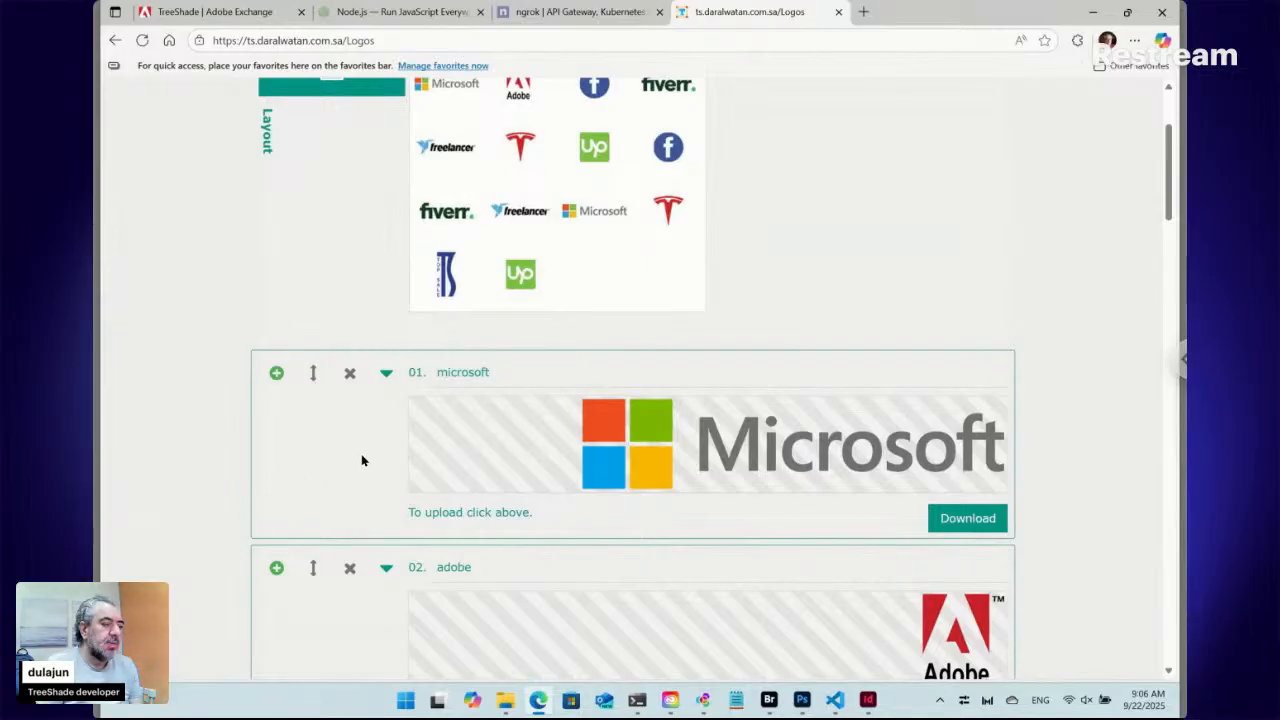
pyautogui.scroll(-1, 362, 460)
pyautogui.scroll(-1, 362, 460)
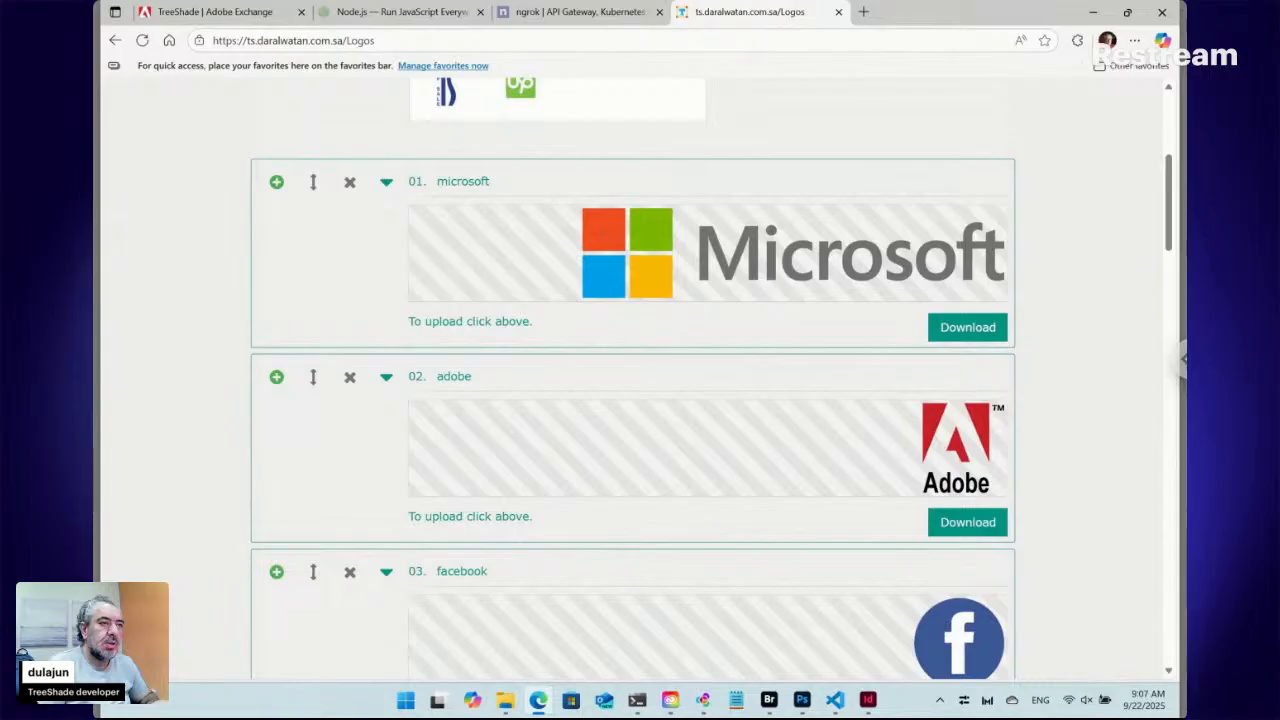
# Switch to Adobe Bridge, look over Tree Shade's New item types, and reveal the folder that stores them
pyautogui.click(769, 700)
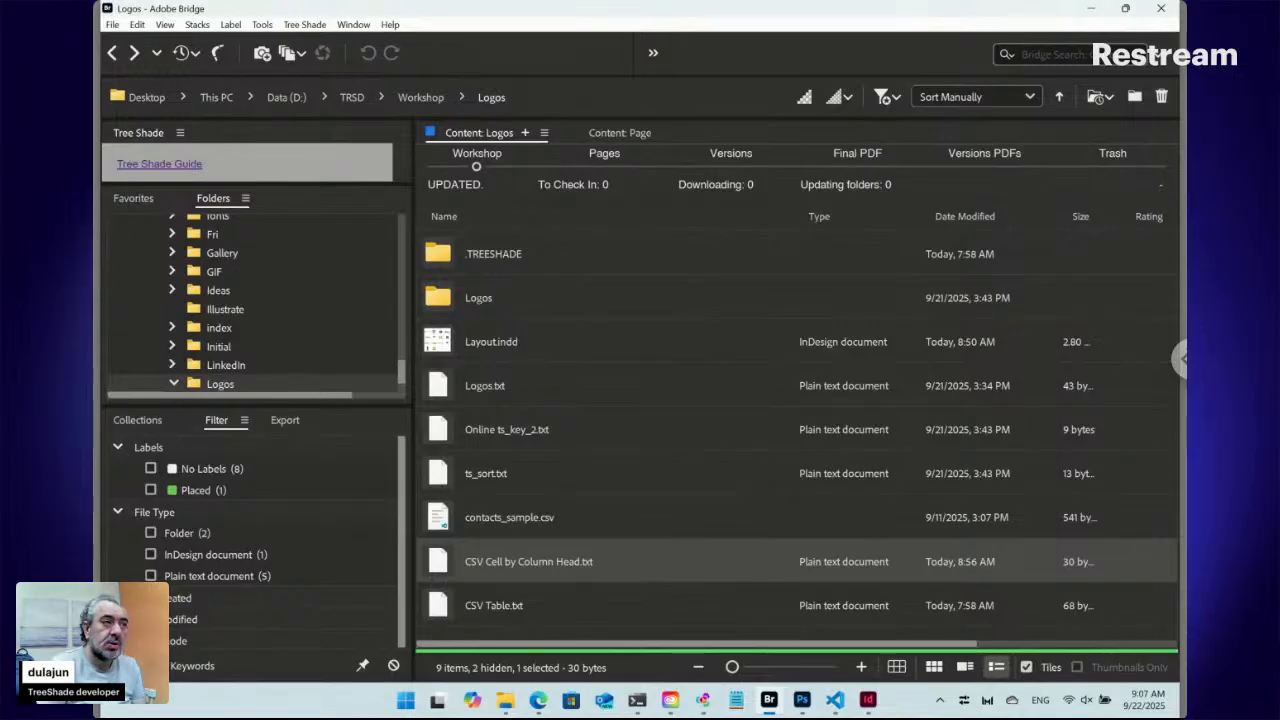
pyautogui.click(305, 24)
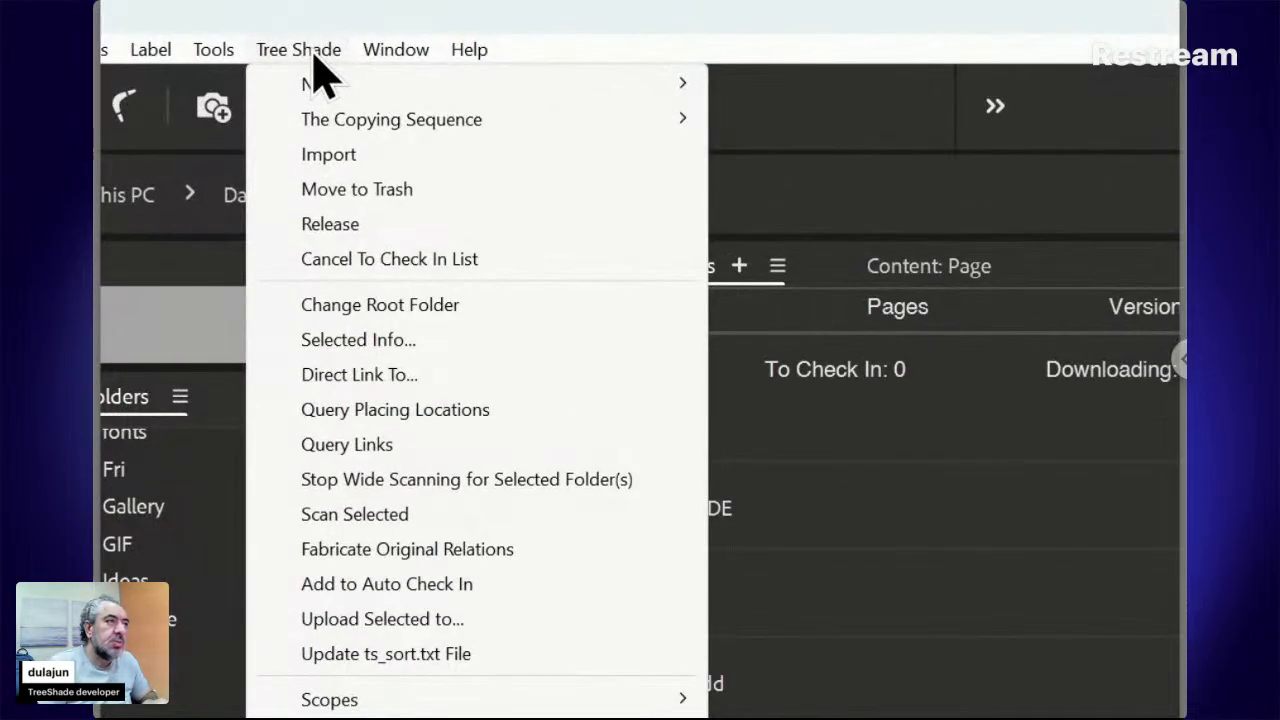
pyautogui.moveTo(326, 88)
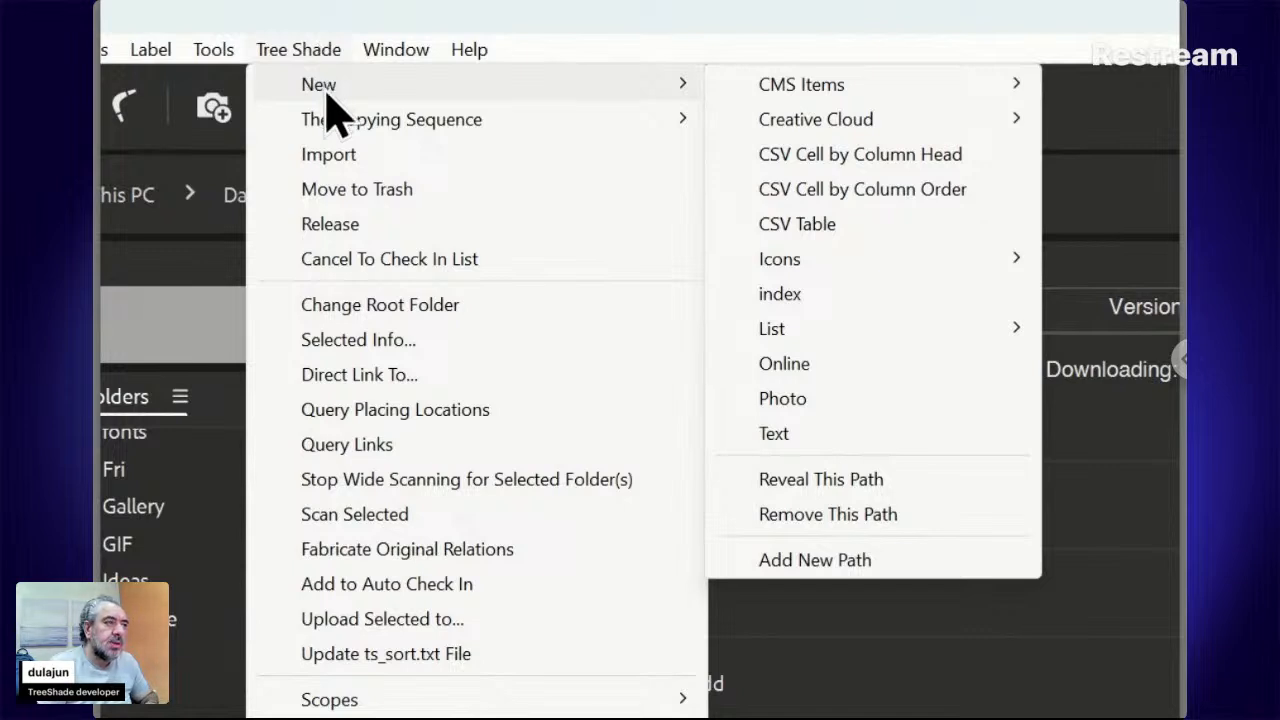
pyautogui.moveTo(809, 134)
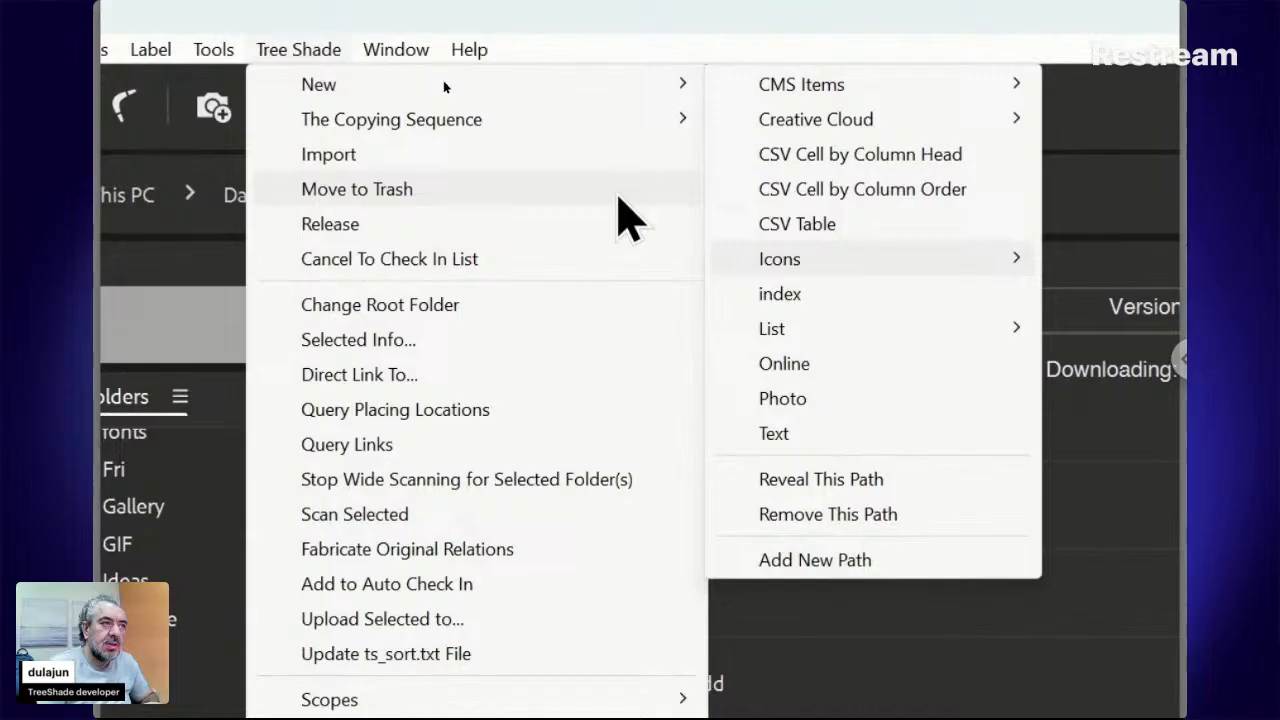
pyautogui.moveTo(450, 102)
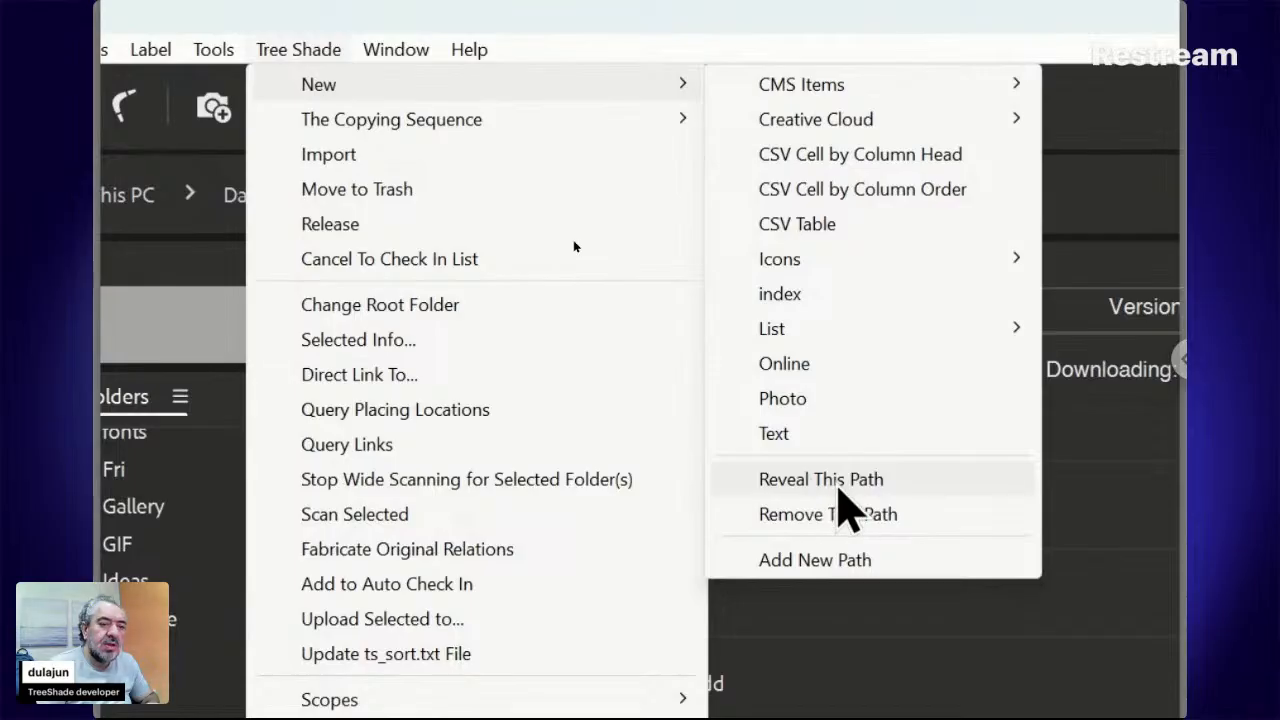
pyautogui.click(838, 490)
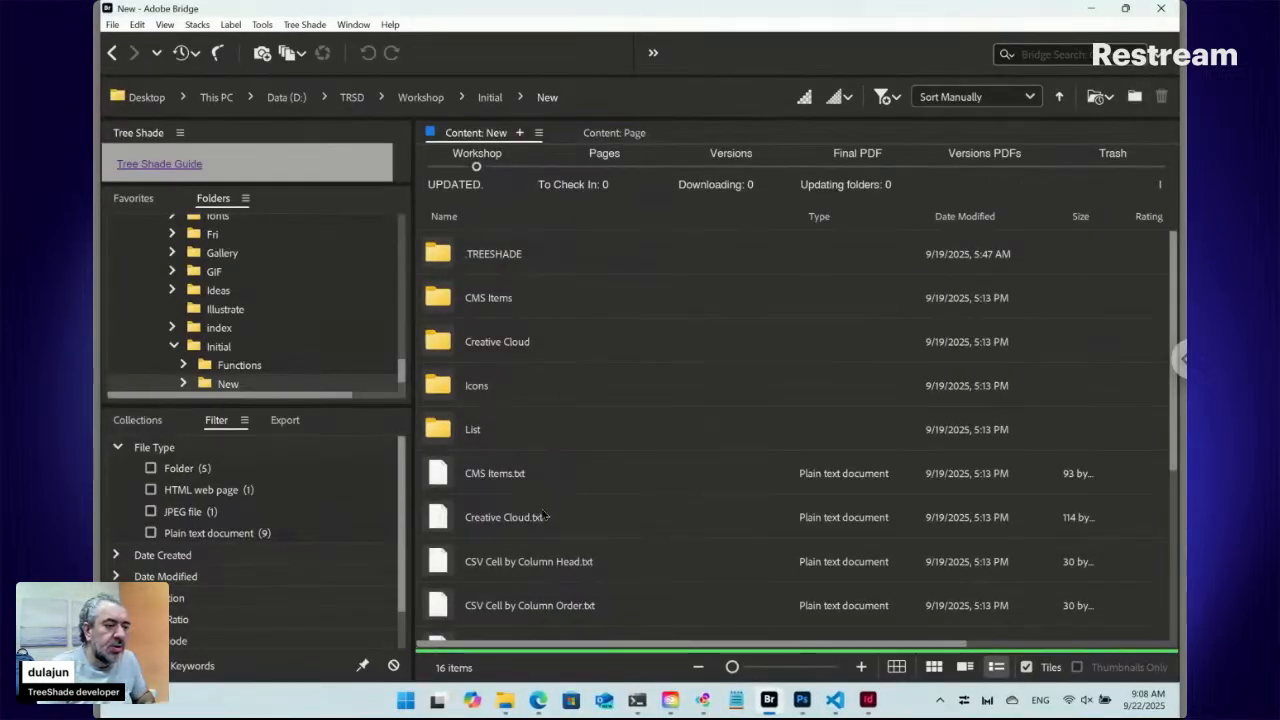
pyautogui.click(305, 24)
pyautogui.moveTo(320, 45)
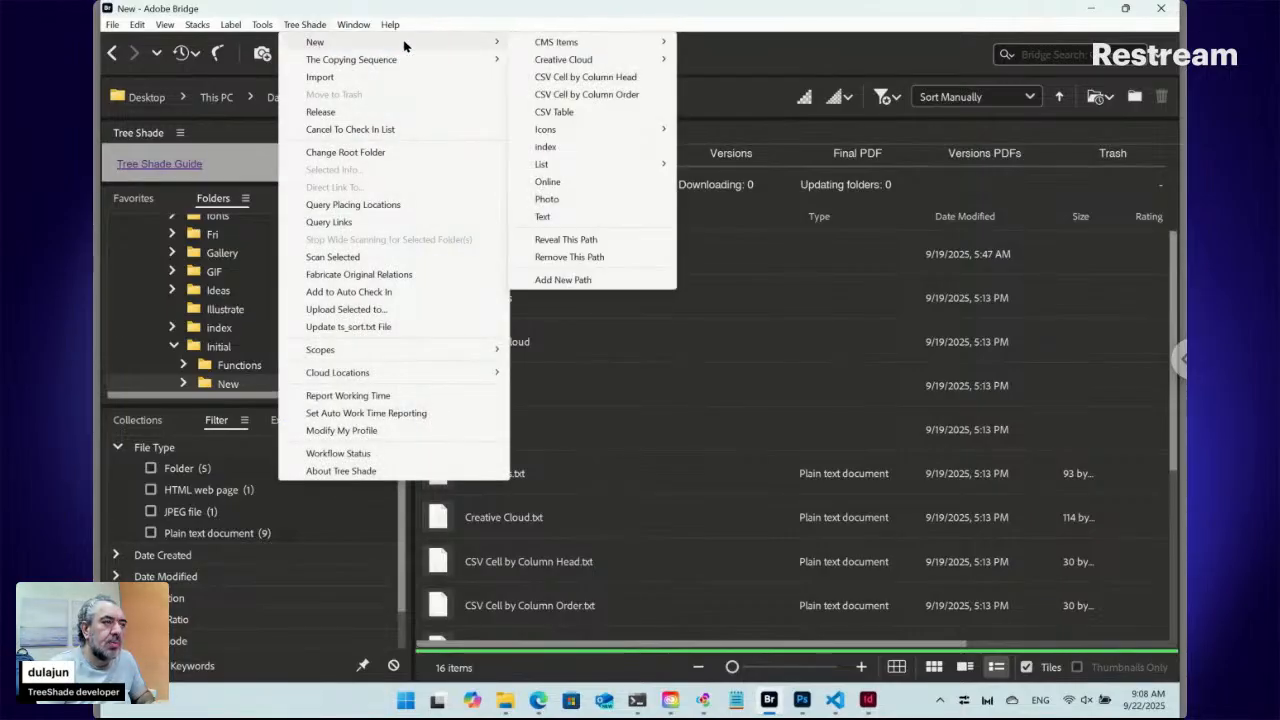
pyautogui.moveTo(400, 60)
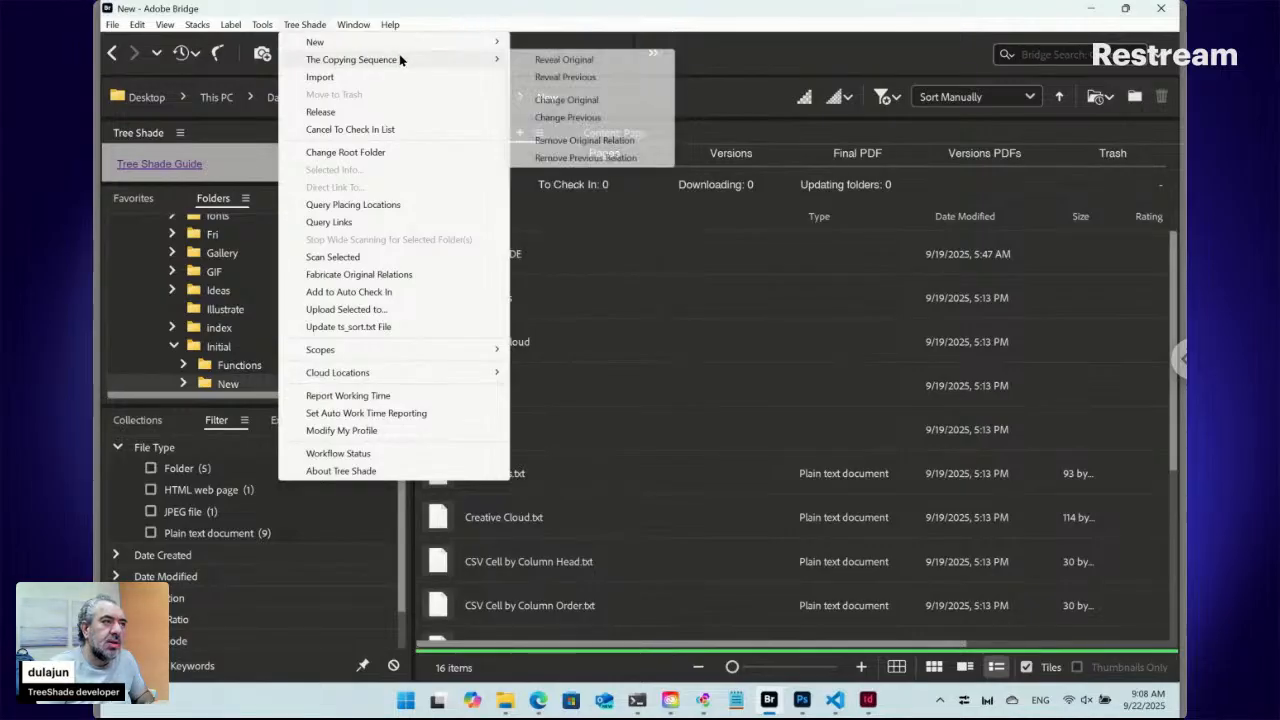
pyautogui.moveTo(451, 46)
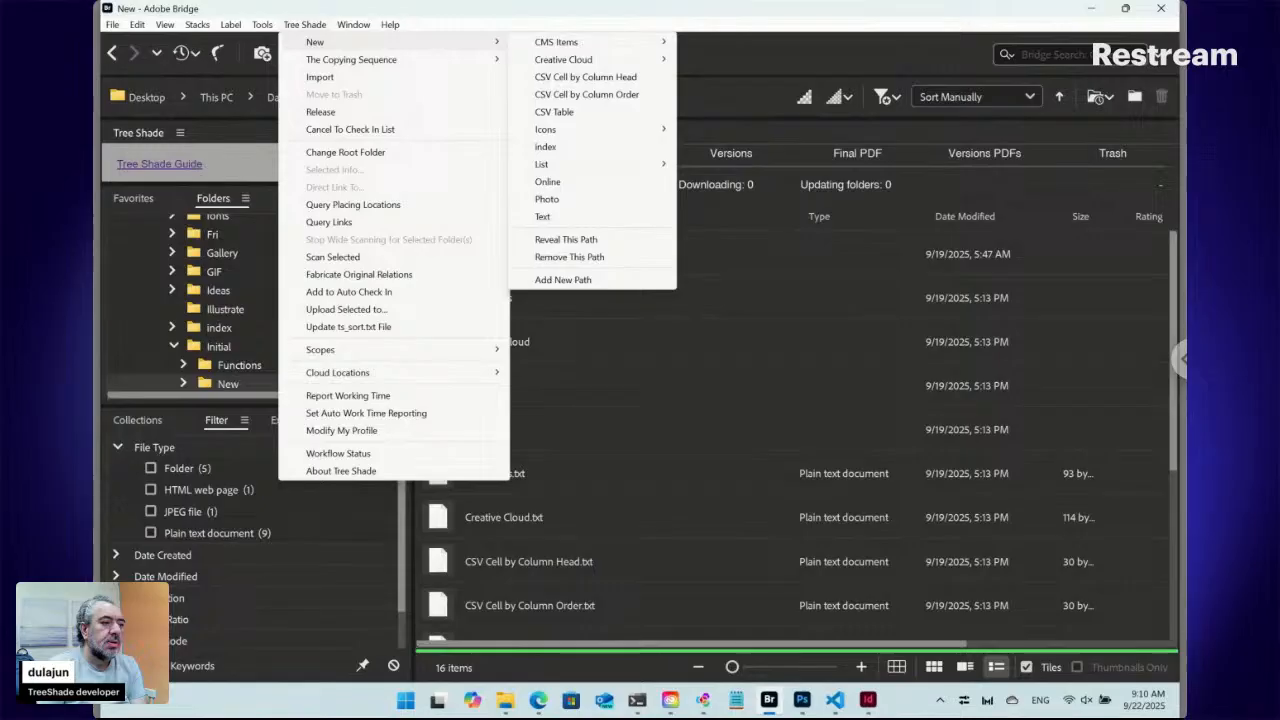
pyautogui.click(598, 393)
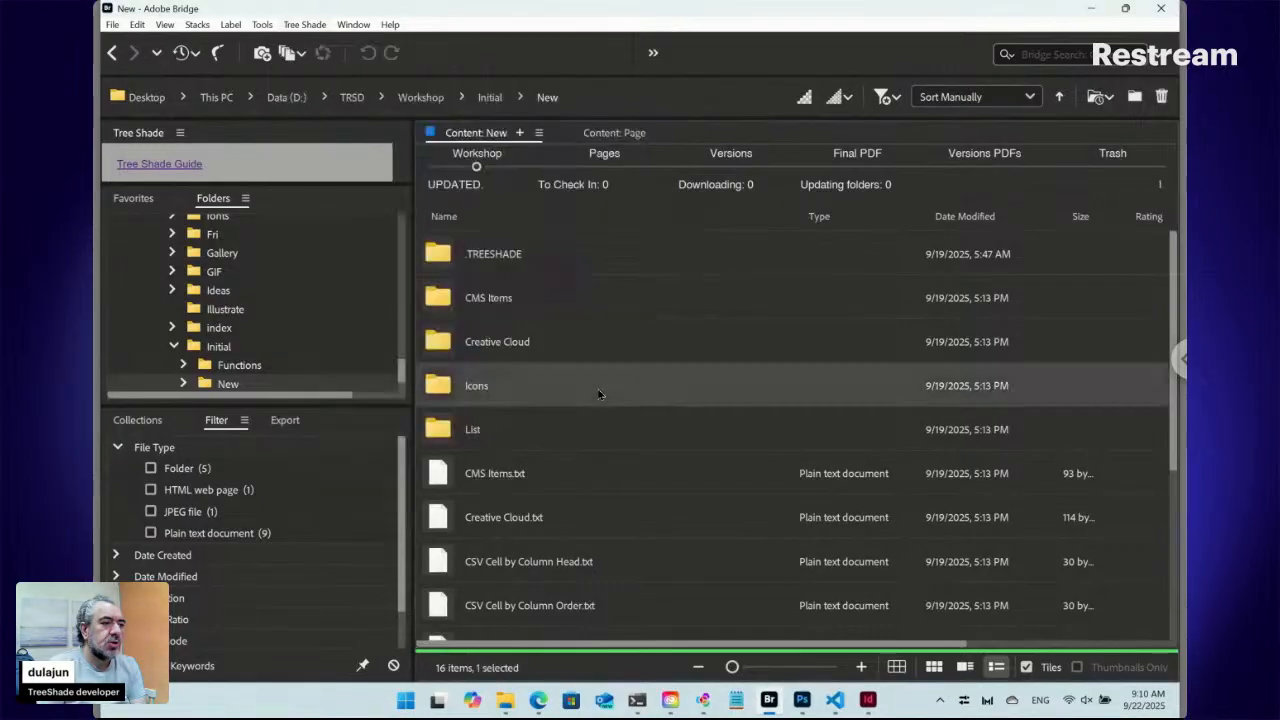
# Create a new folder named Mon in the Workshop folder and open it
pyautogui.click(424, 100)
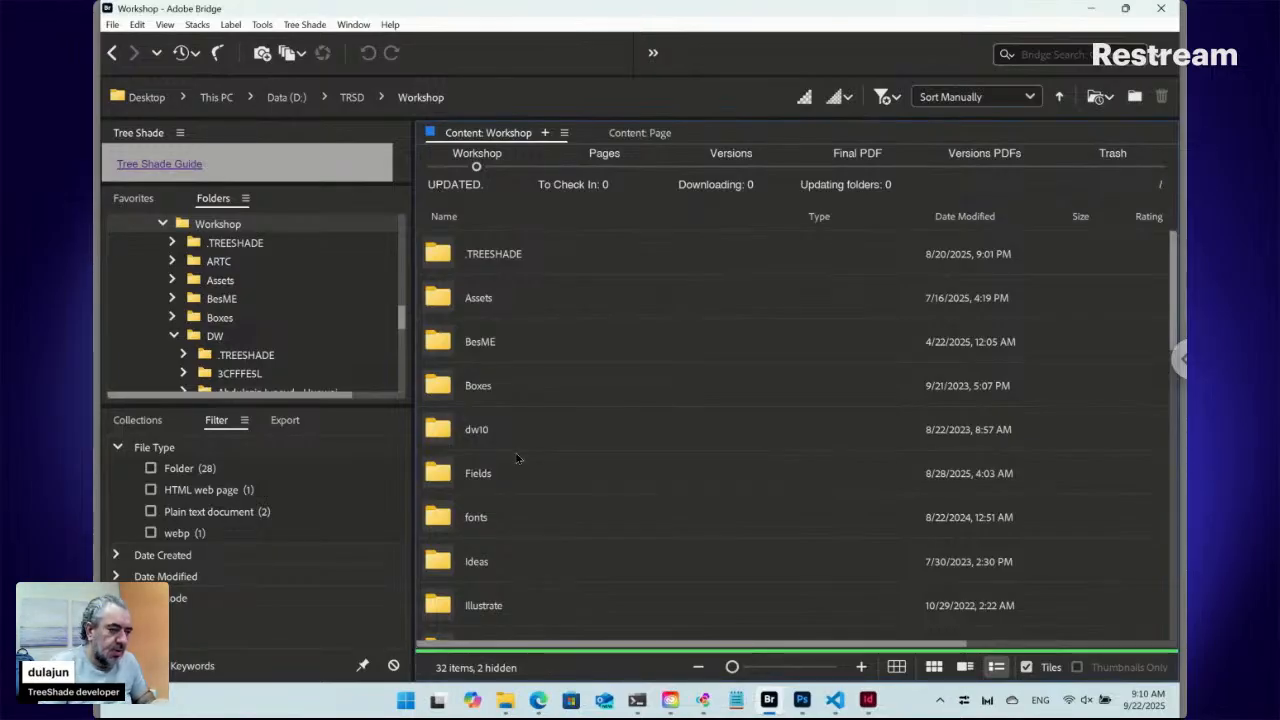
pyautogui.hotkey('ctrl', 'shift', 'n')
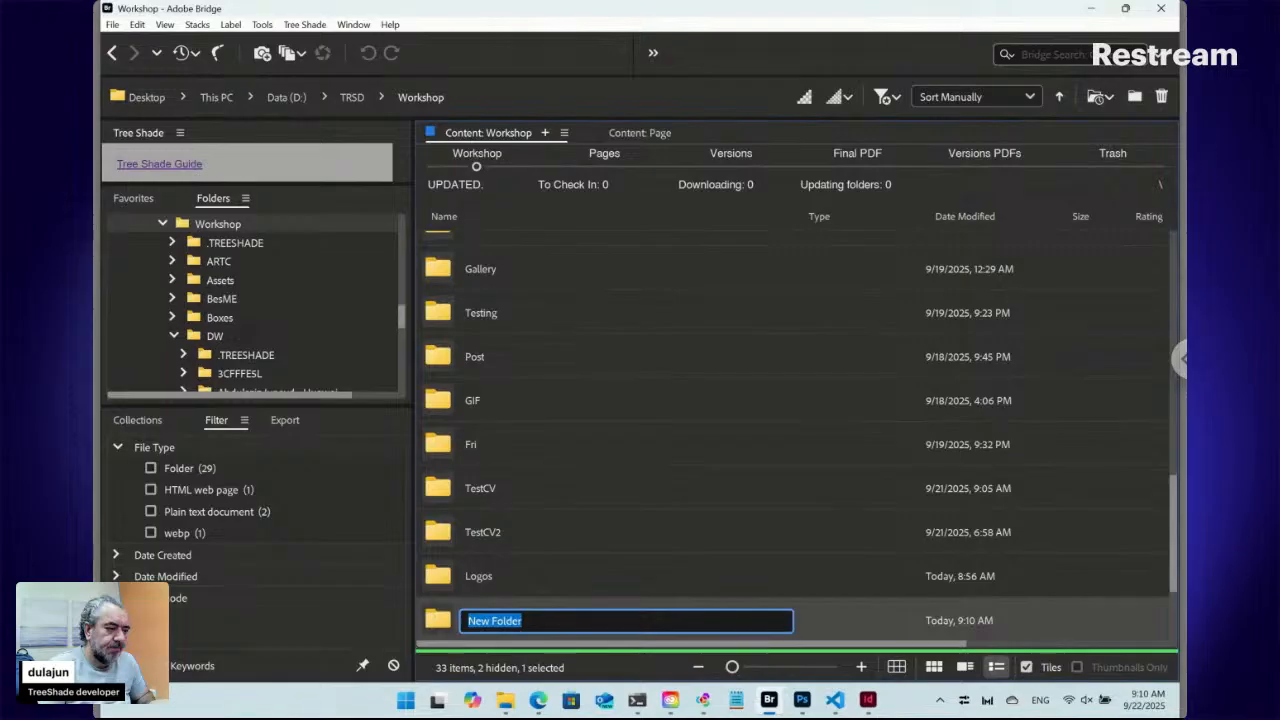
pyautogui.scroll(-3, 797, 432)
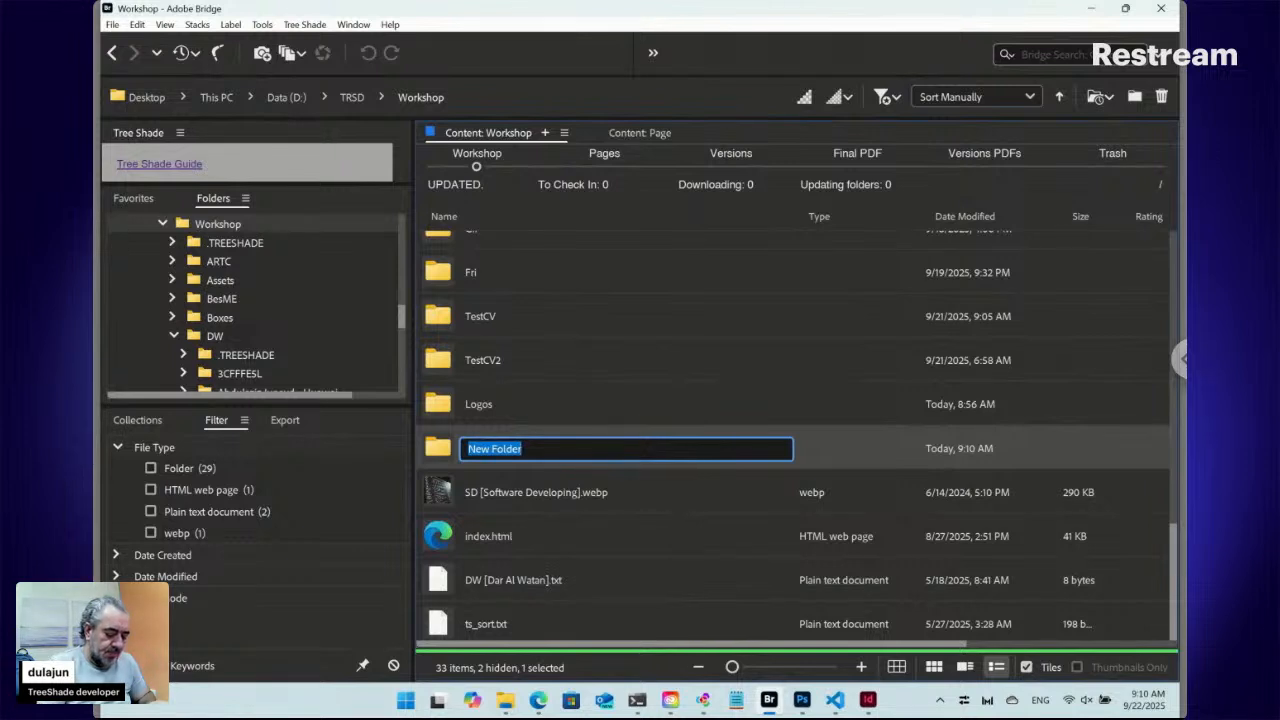
pyautogui.write('Mon')
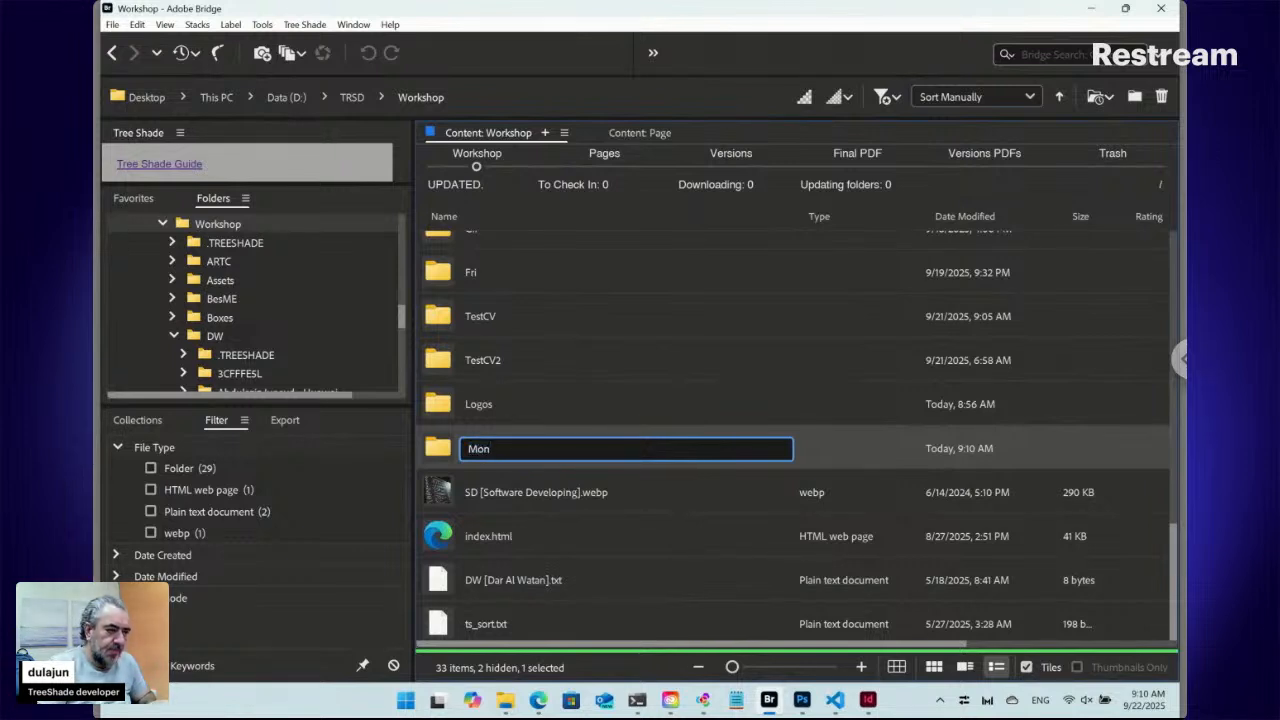
pyautogui.press('Return')
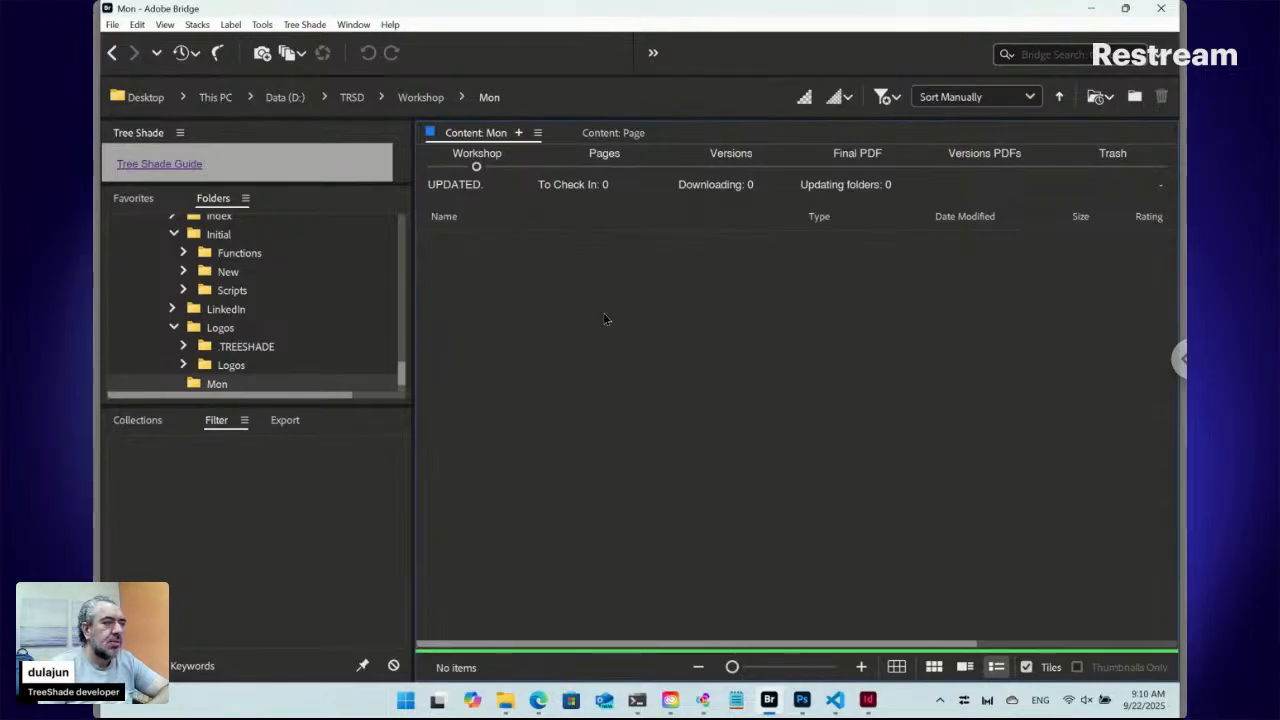
# Add a new Tree Shade Online item to the Mon folder with the file name Online ts_key
pyautogui.click(304, 24)
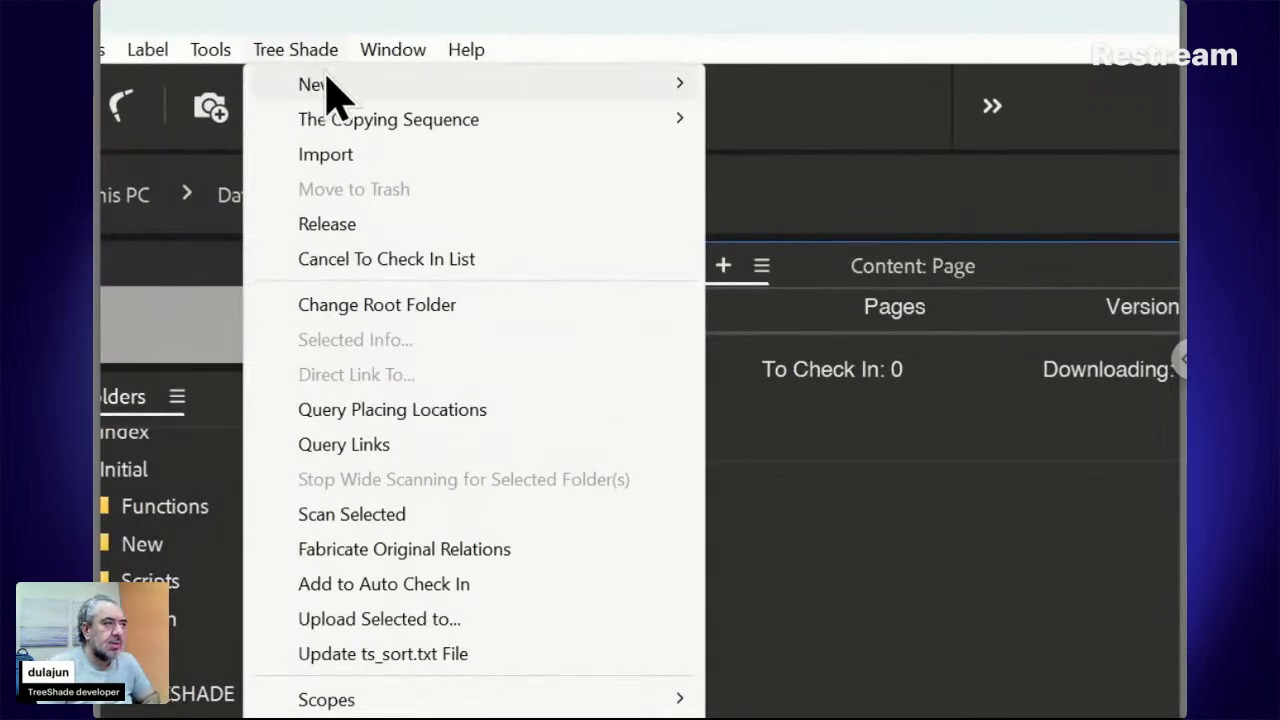
pyautogui.moveTo(334, 86)
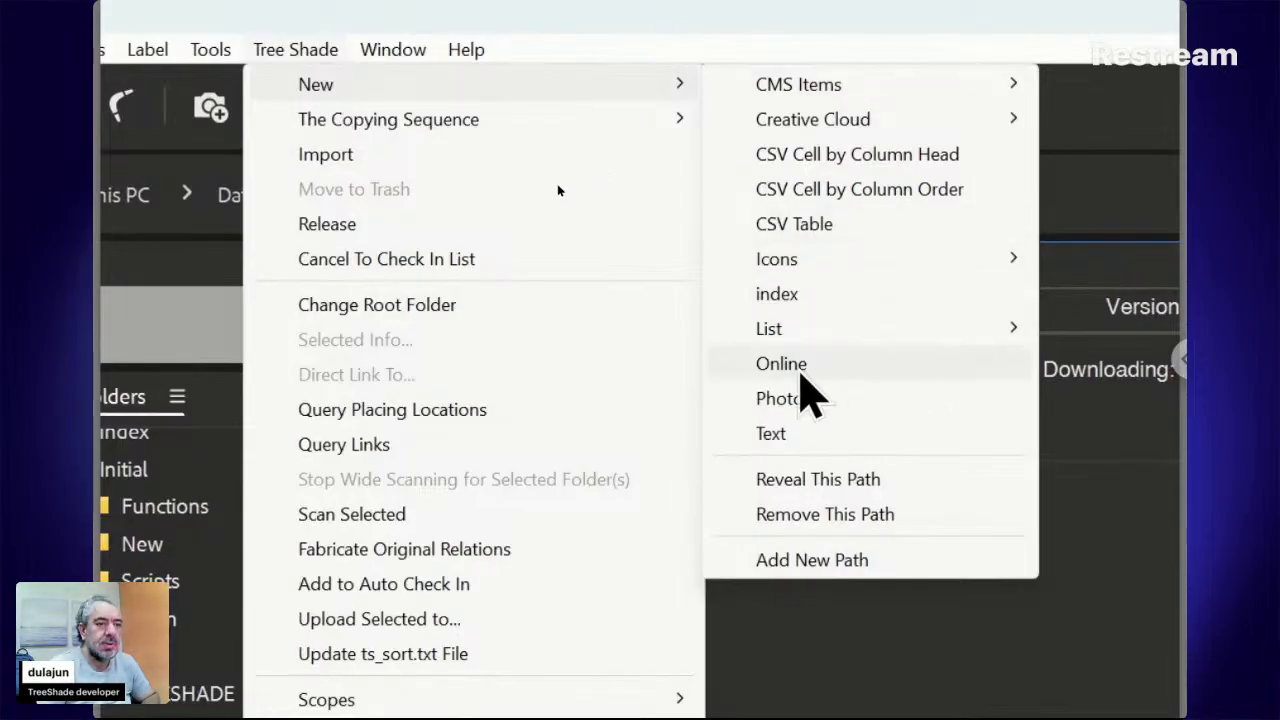
pyautogui.click(801, 373)
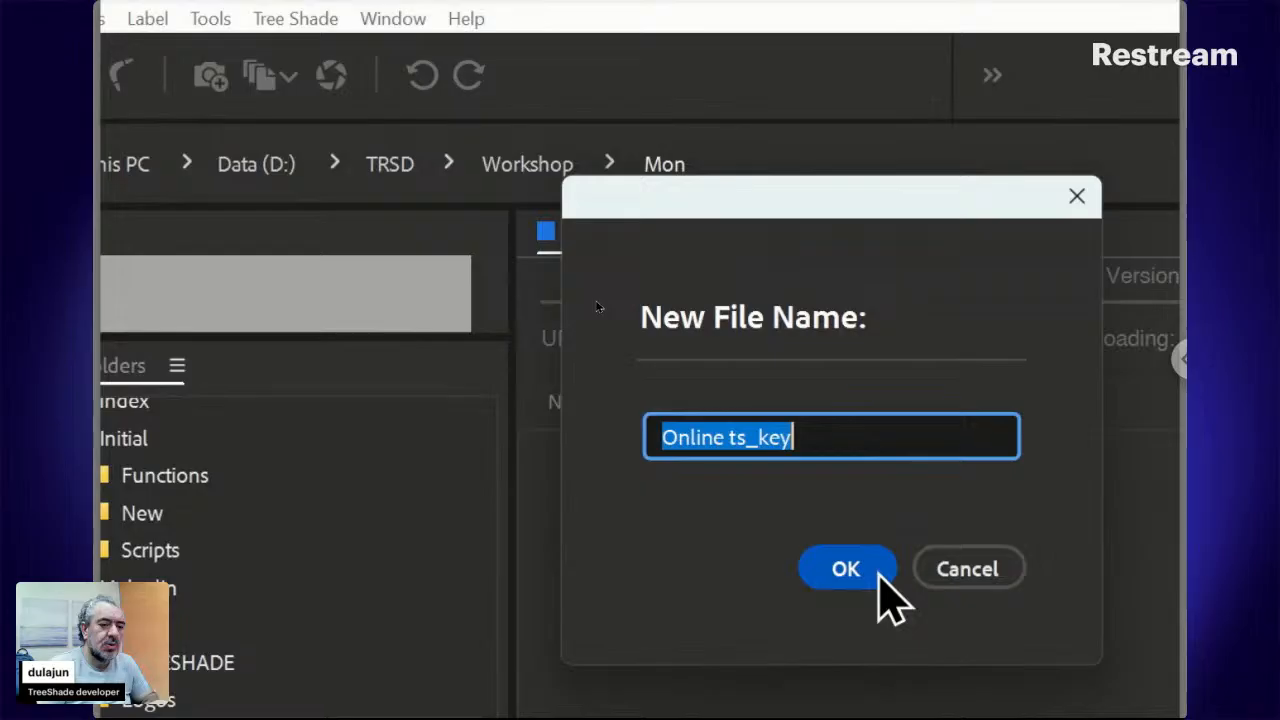
pyautogui.click(880, 573)
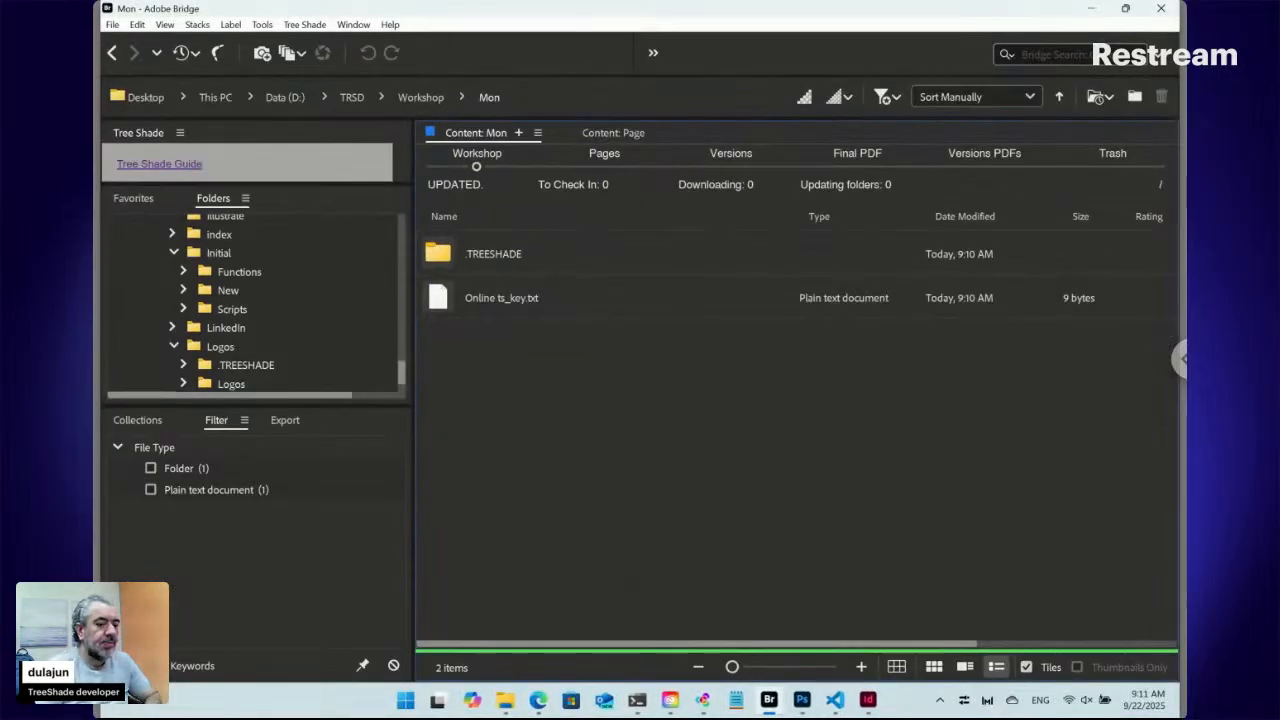
# Open the online form of Online ts_key.txt in the browser
pyautogui.click(479, 296)
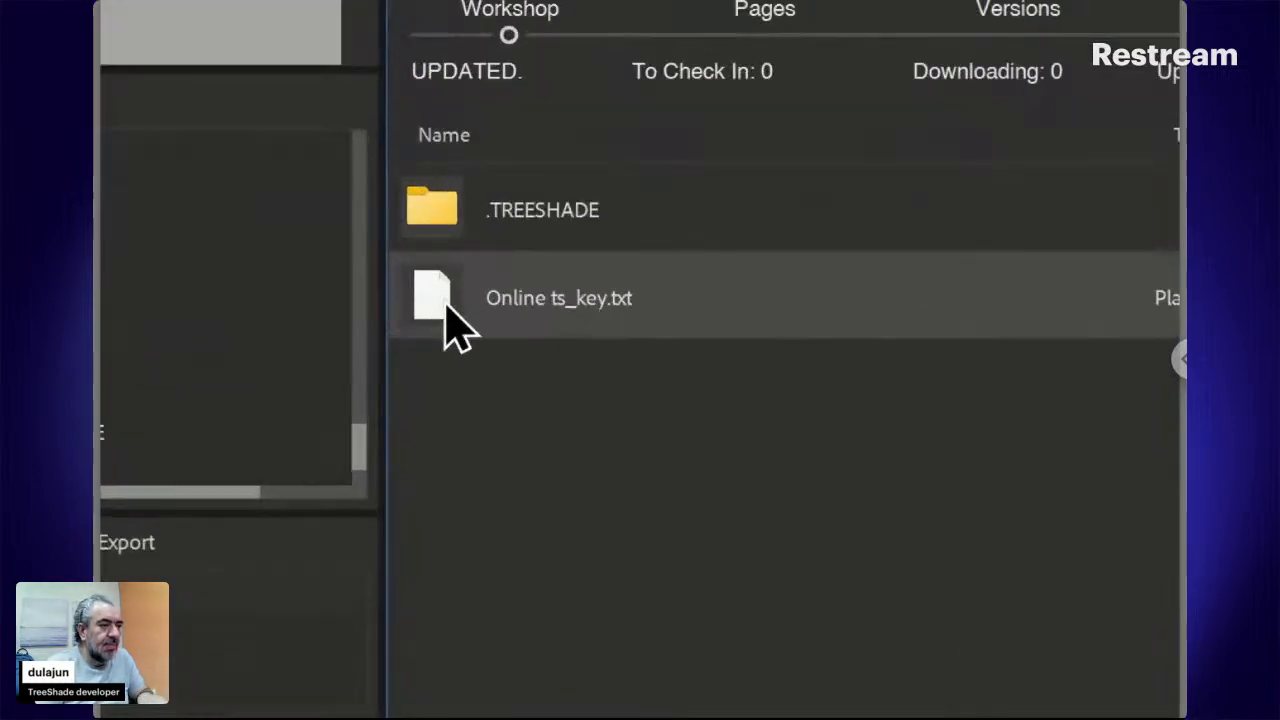
pyautogui.doubleClick(445, 305)
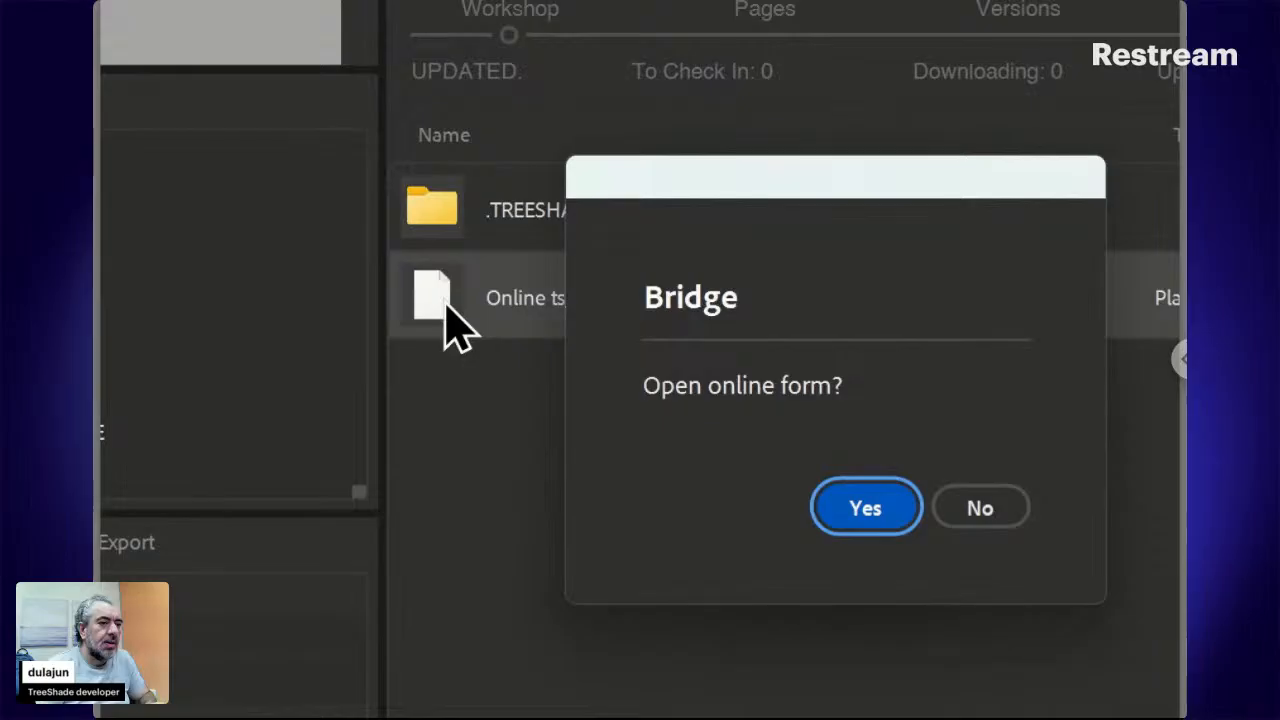
pyautogui.click(888, 520)
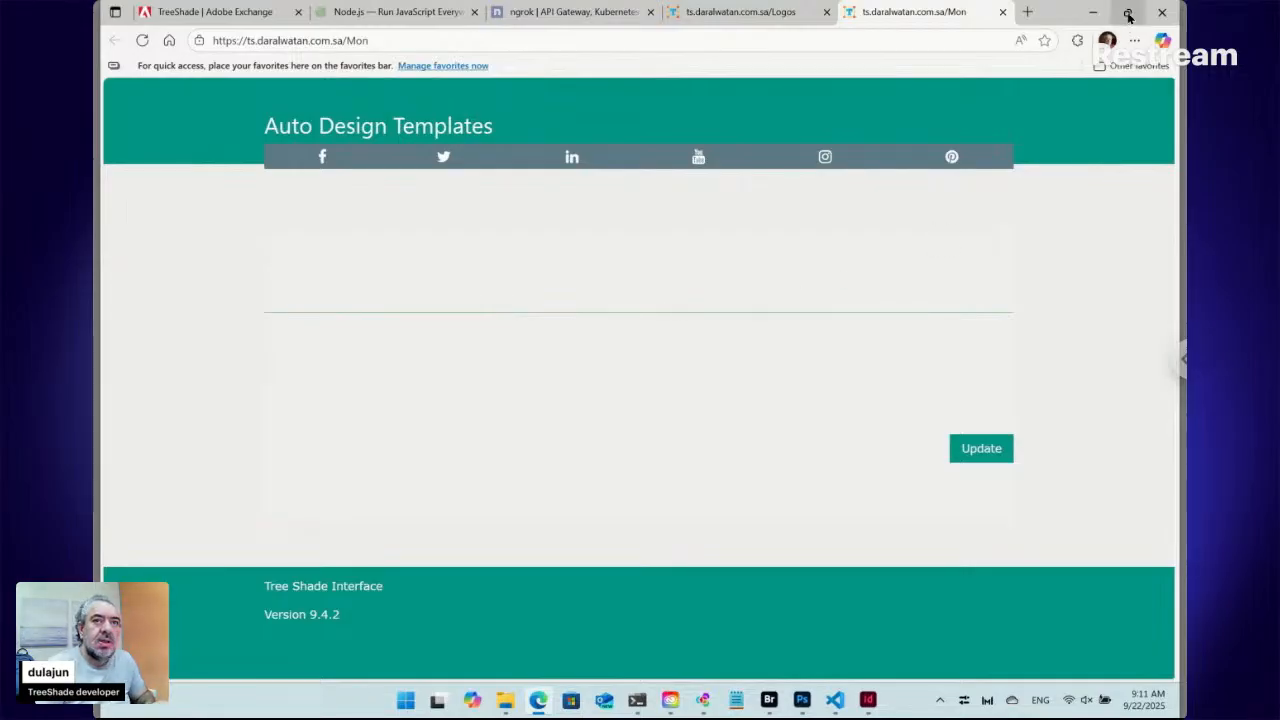
# Tile the browser with the Mon form and the Bridge window side by side, and make Bridge active
pyautogui.moveTo(1128, 16)
pyautogui.click(1030, 76)
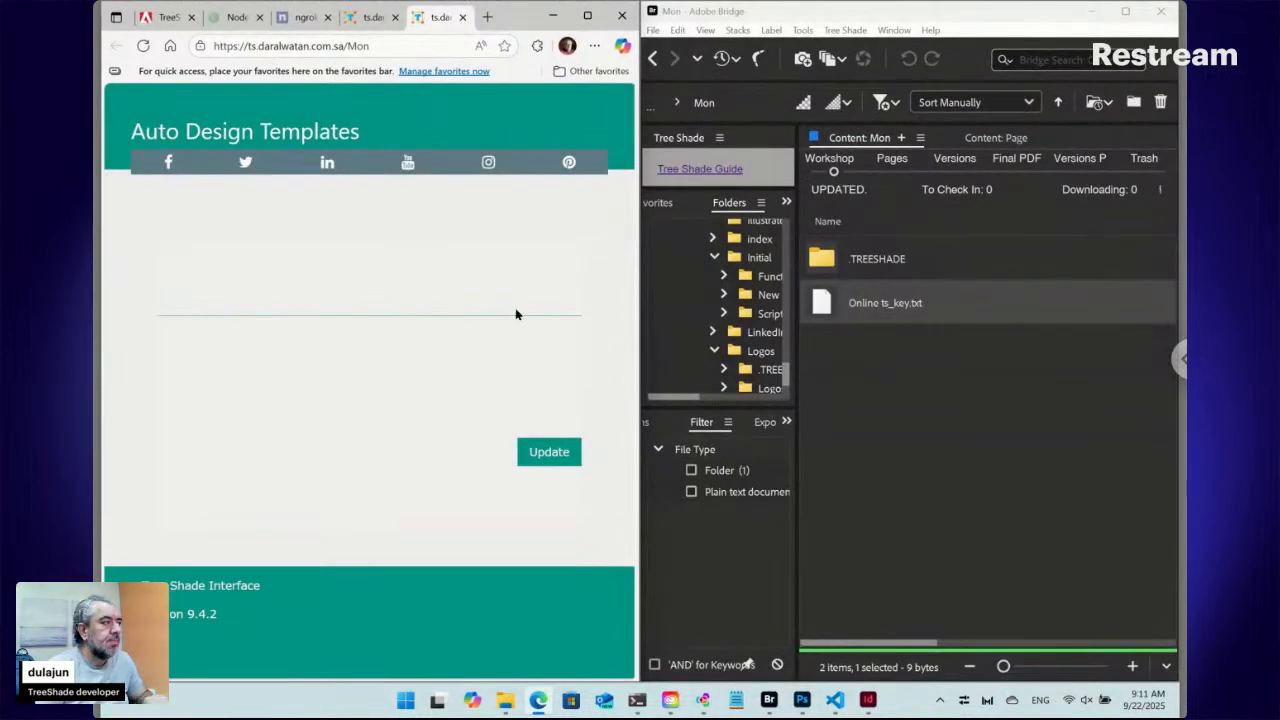
pyautogui.click(873, 401)
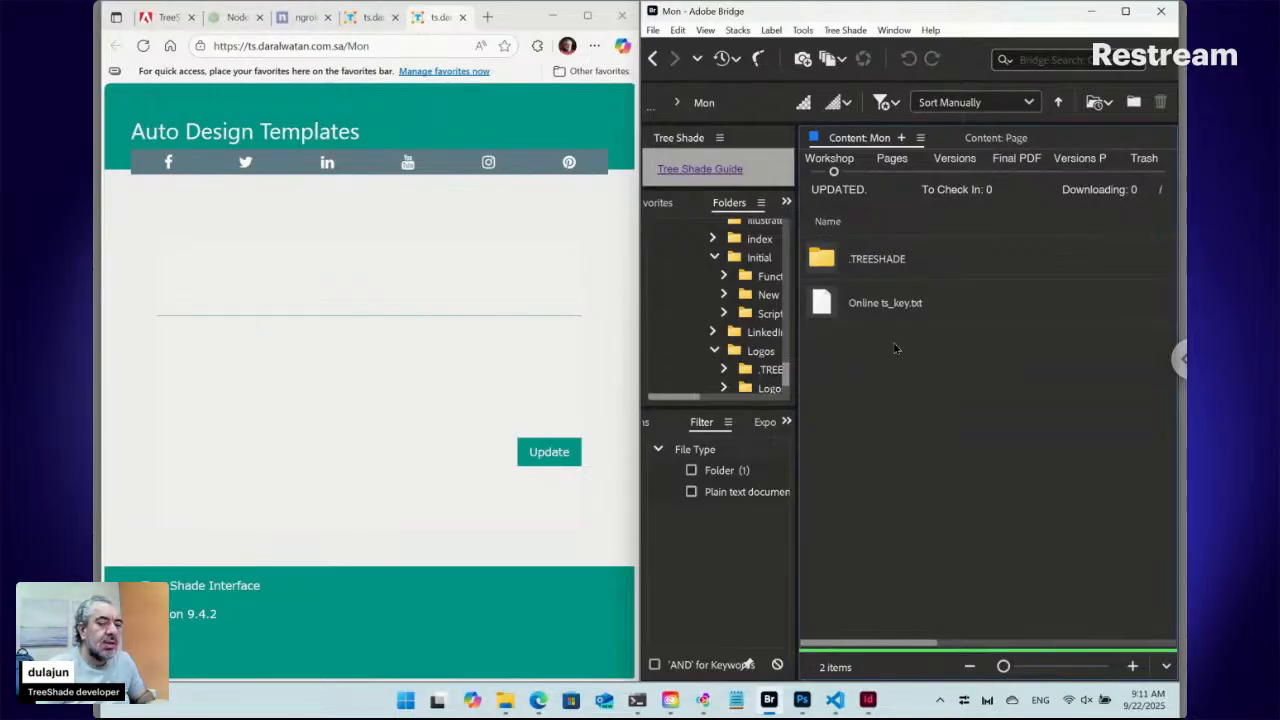
# Add a new Tree Shade Photo item to the Mon folder with the file name Photo
pyautogui.click(847, 31)
pyautogui.moveTo(851, 48)
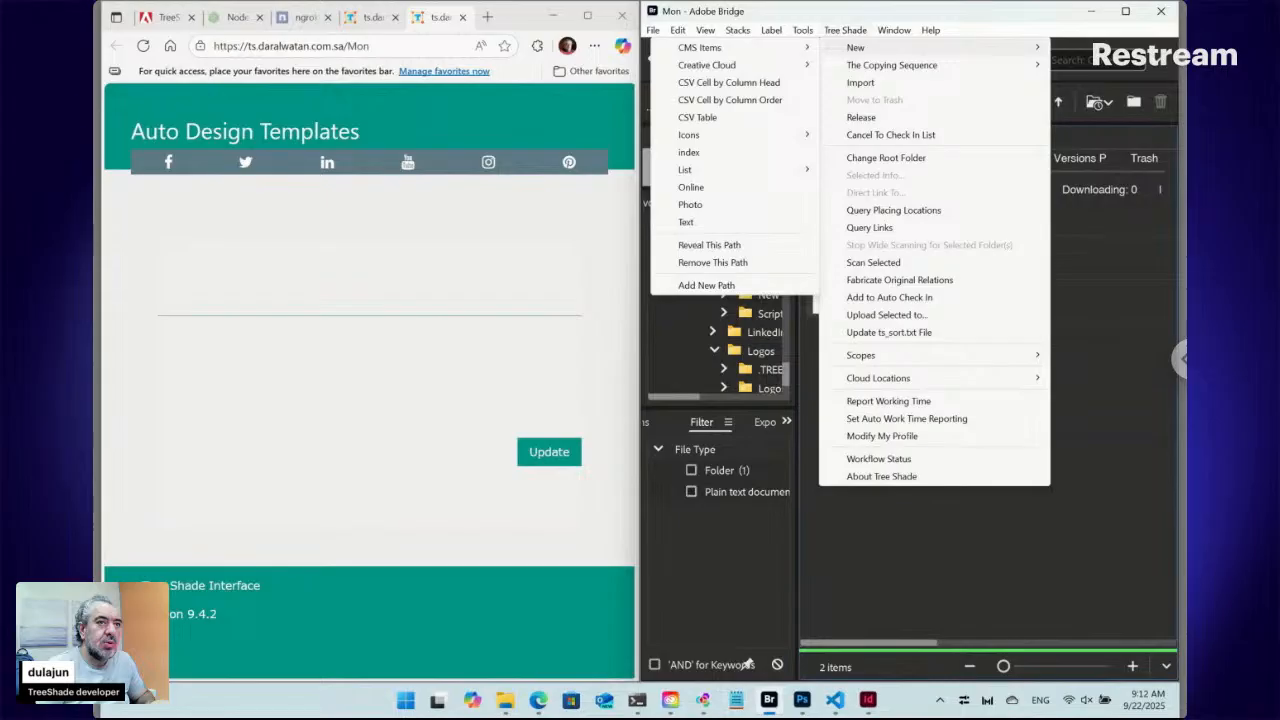
pyautogui.click(724, 216)
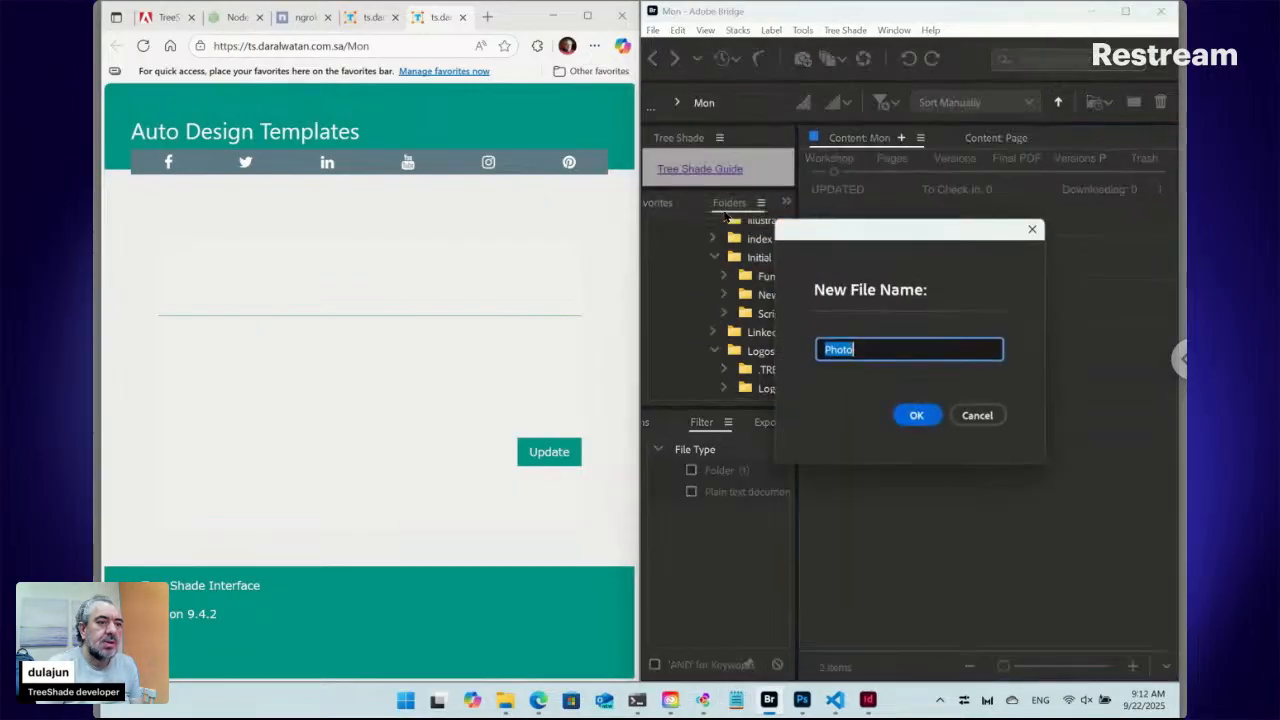
pyautogui.click(916, 416)
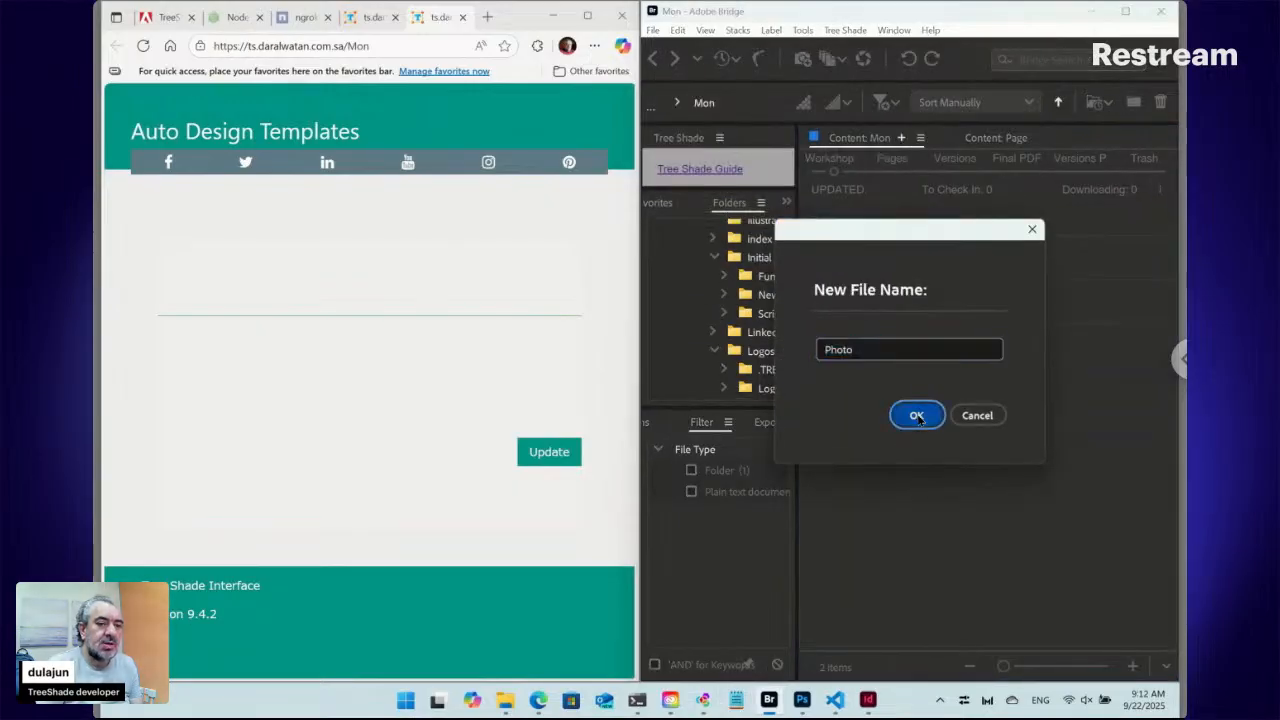
# Add a new Tree Shade Text item to the Mon folder with the file name Text
pyautogui.click(845, 30)
pyautogui.moveTo(848, 58)
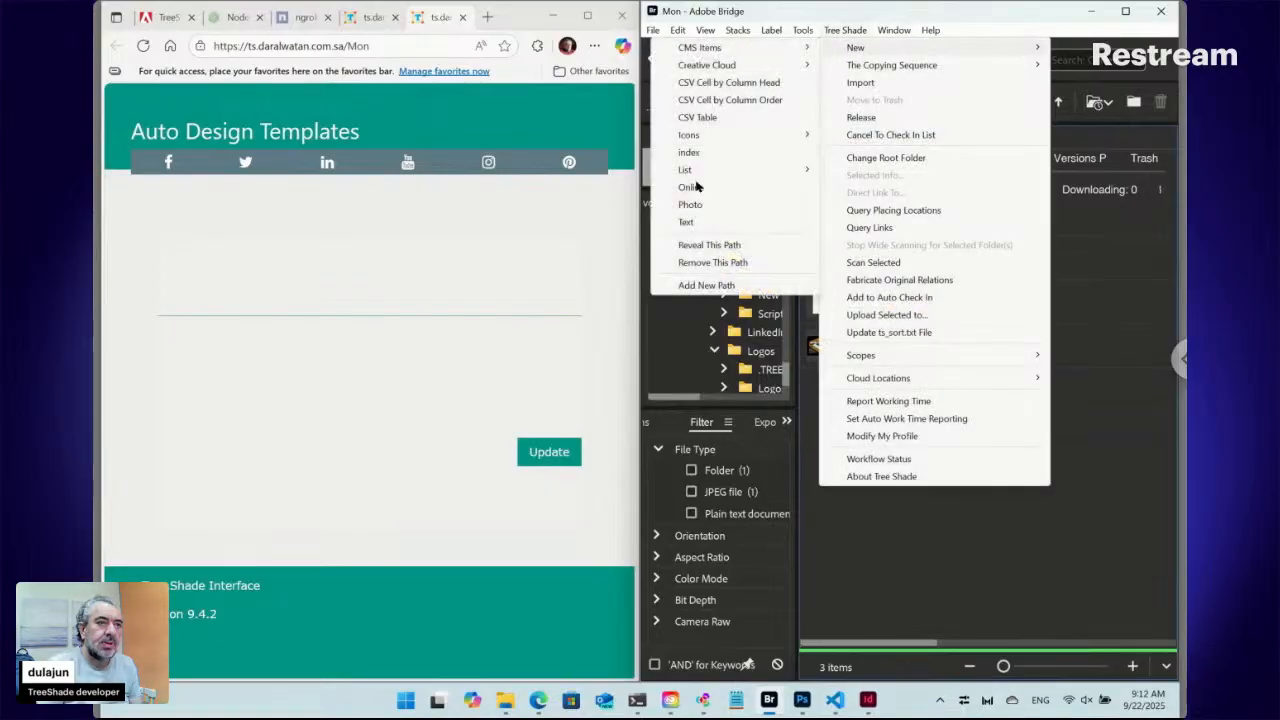
pyautogui.click(709, 222)
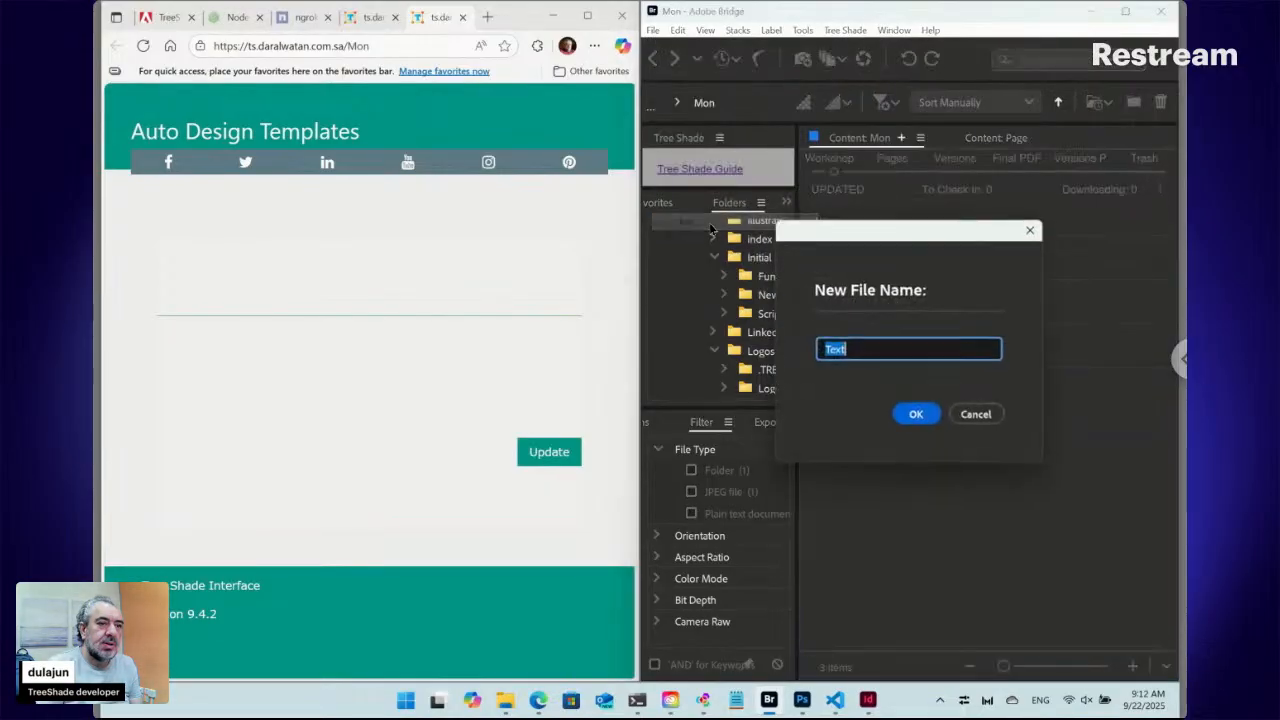
pyautogui.click(912, 417)
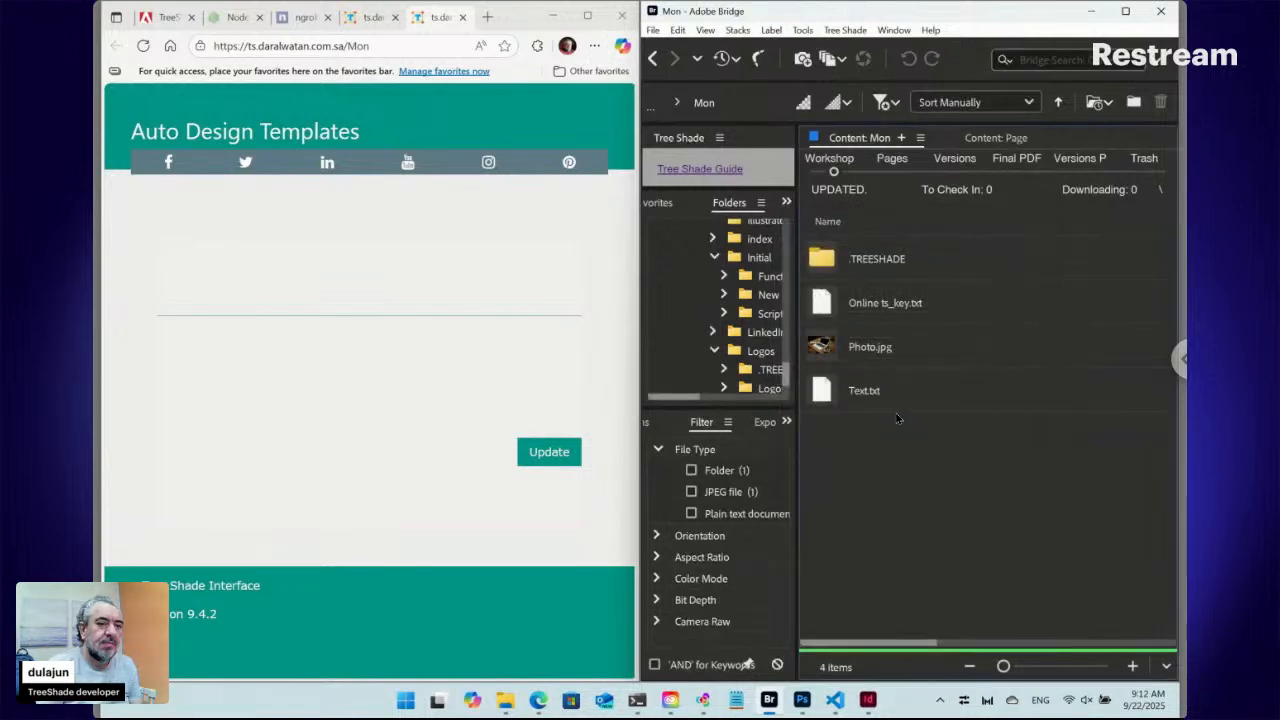
# Add the bus icon from the Tree Shade Icons to the Mon folder with the file name bus
pyautogui.click(847, 31)
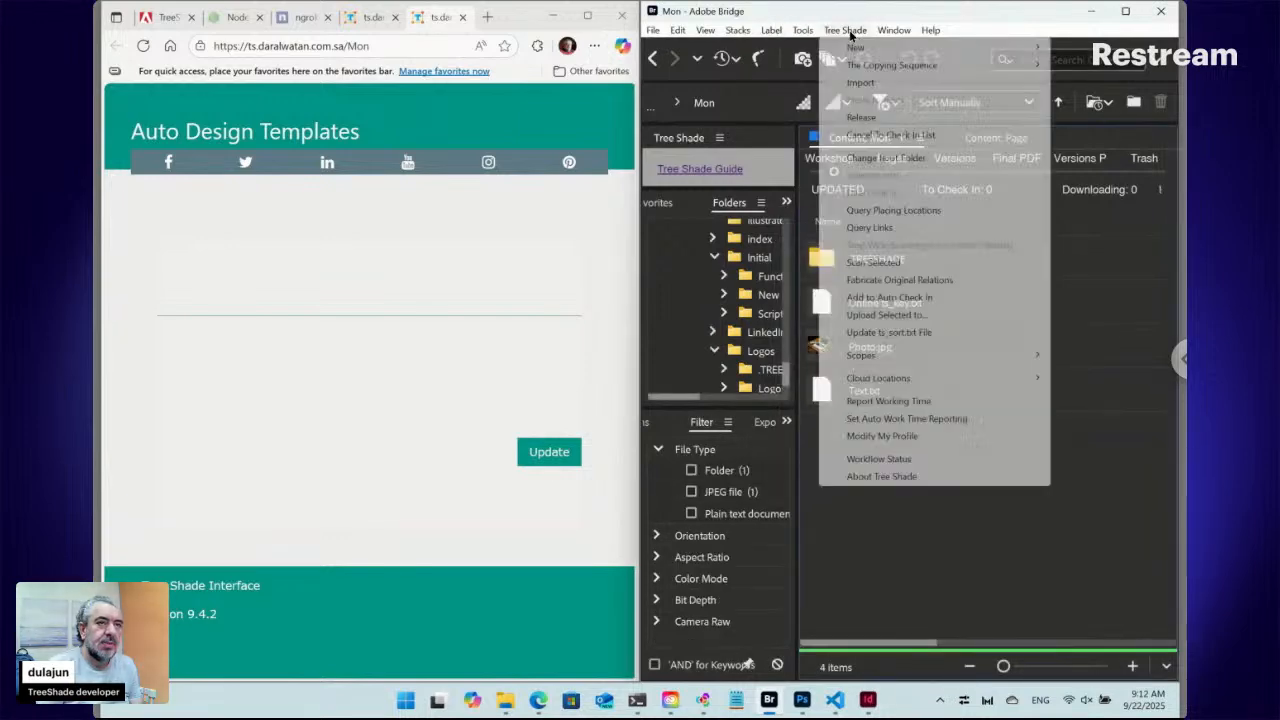
pyautogui.moveTo(851, 49)
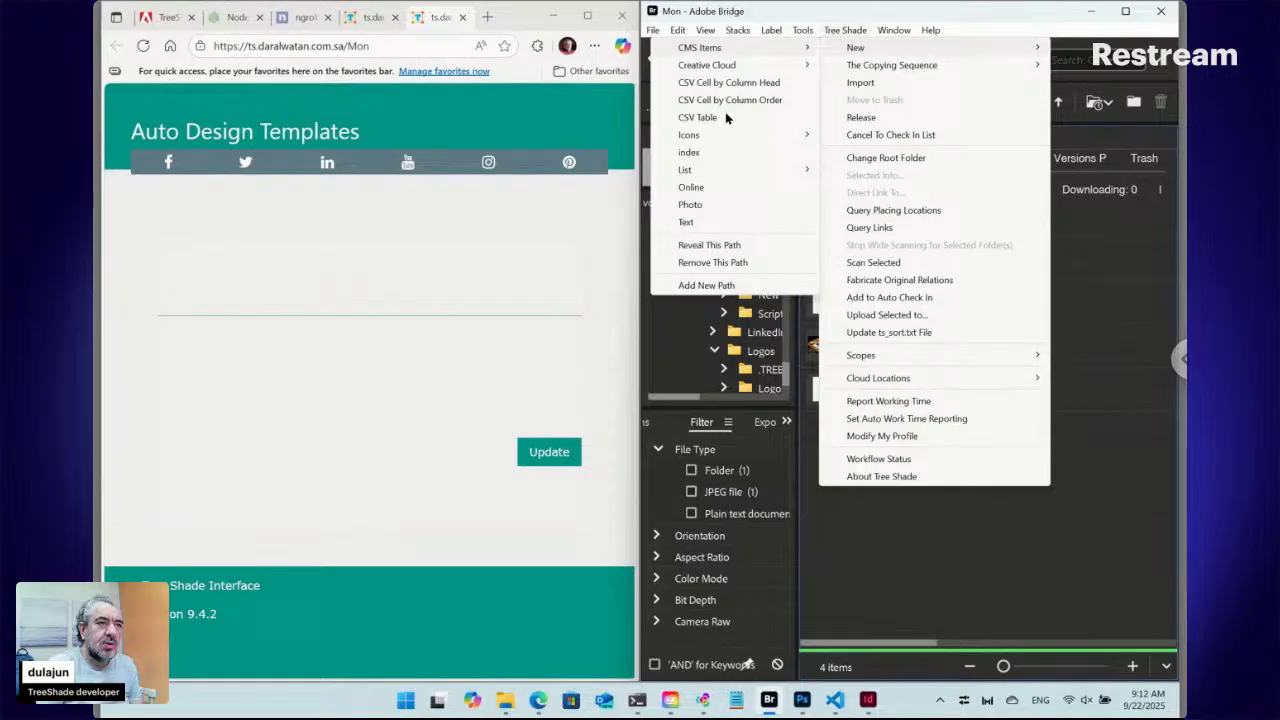
pyautogui.moveTo(723, 137)
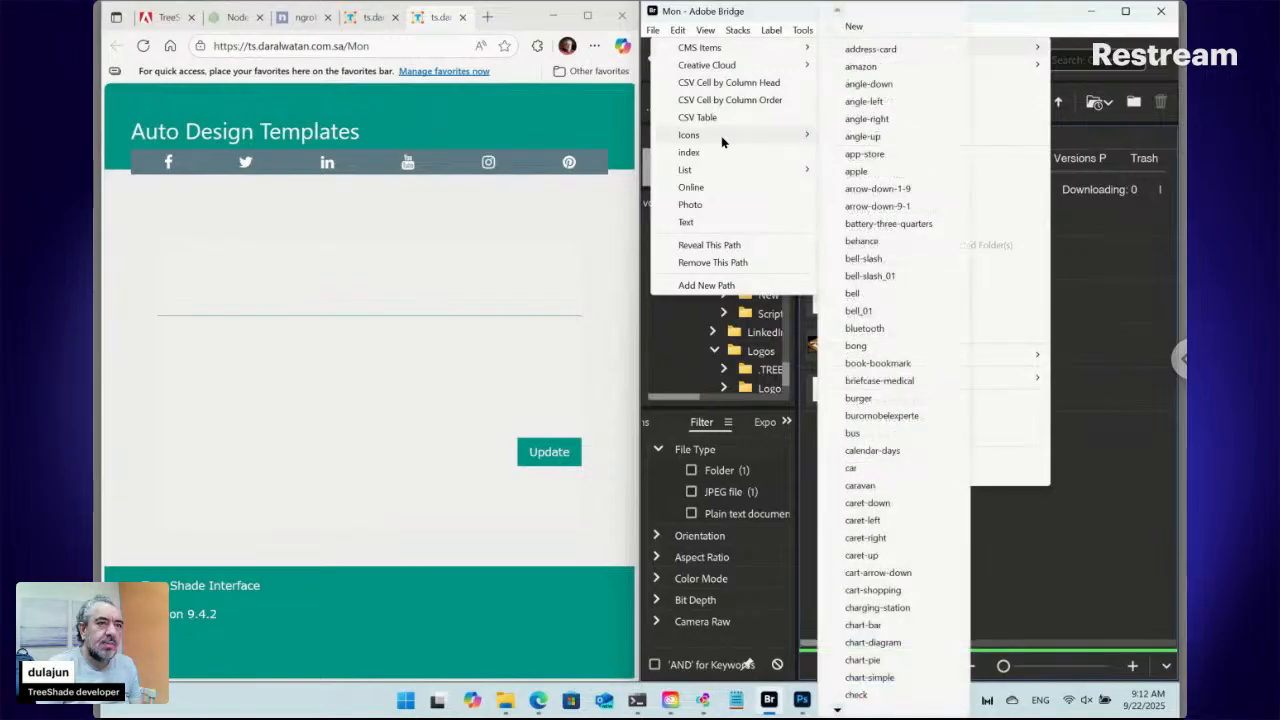
pyautogui.click(867, 432)
pyautogui.click(917, 416)
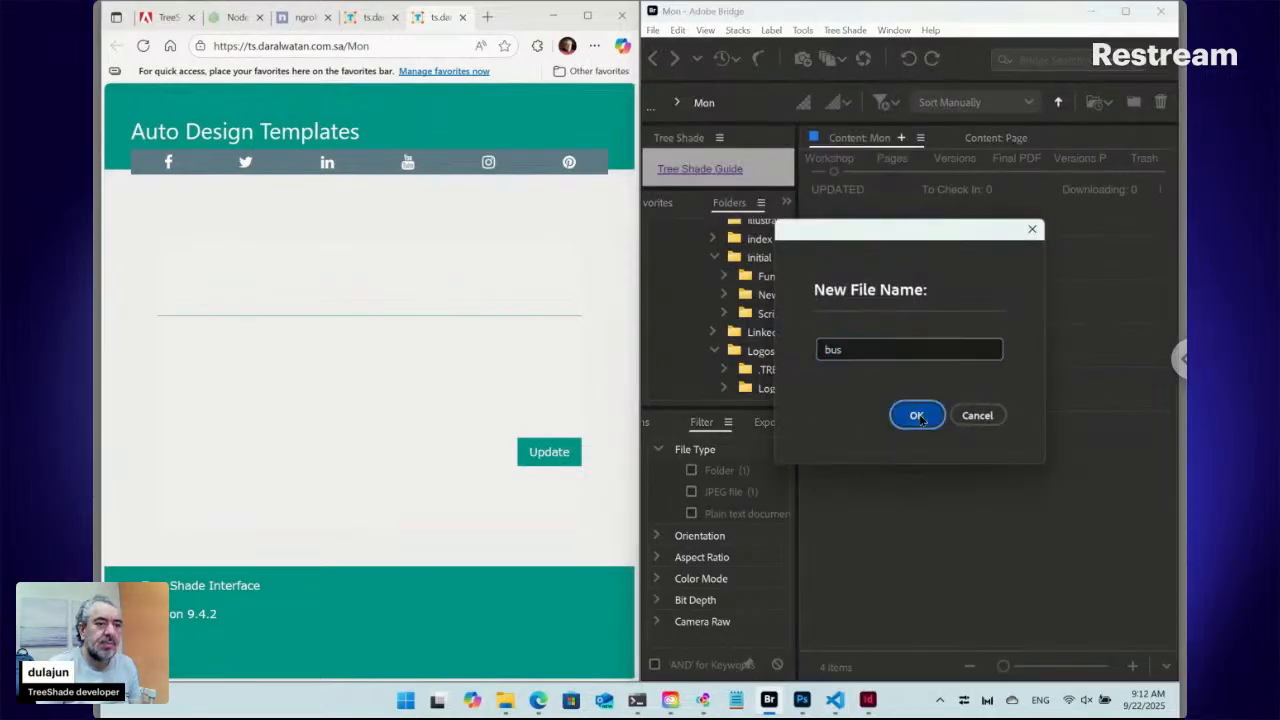
# Reload the Mon form in the browser and look over its bus, Photo and Text entries
pyautogui.click(143, 46)
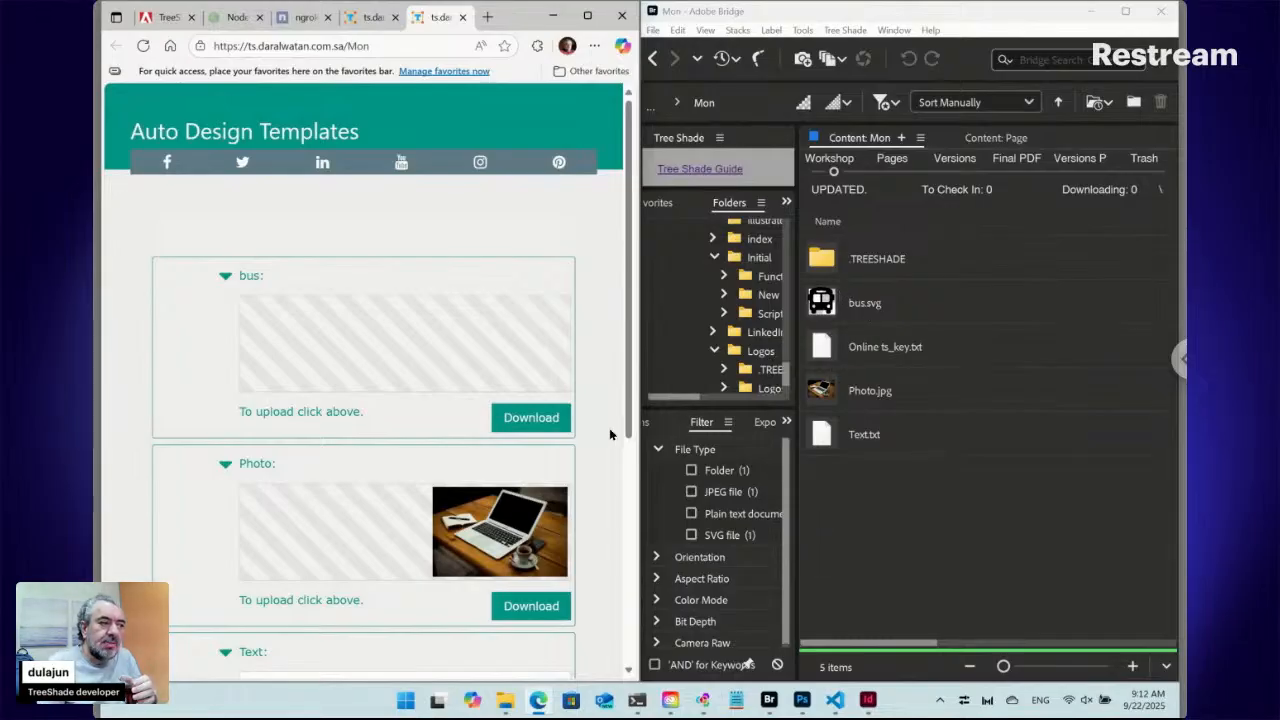
pyautogui.scroll(-3, 609, 430)
pyautogui.click(291, 449)
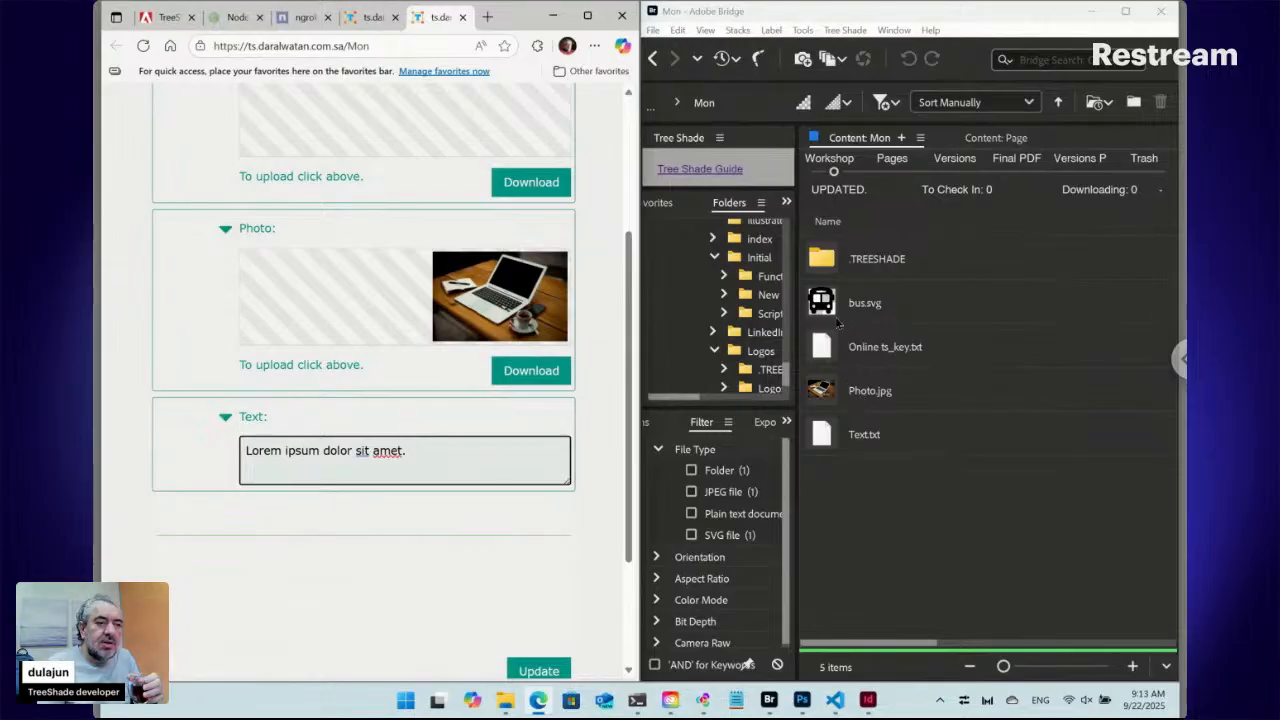
# Choose email.png from Downloads as the replacement image for the form's bus entry
pyautogui.scroll(1, 484, 304)
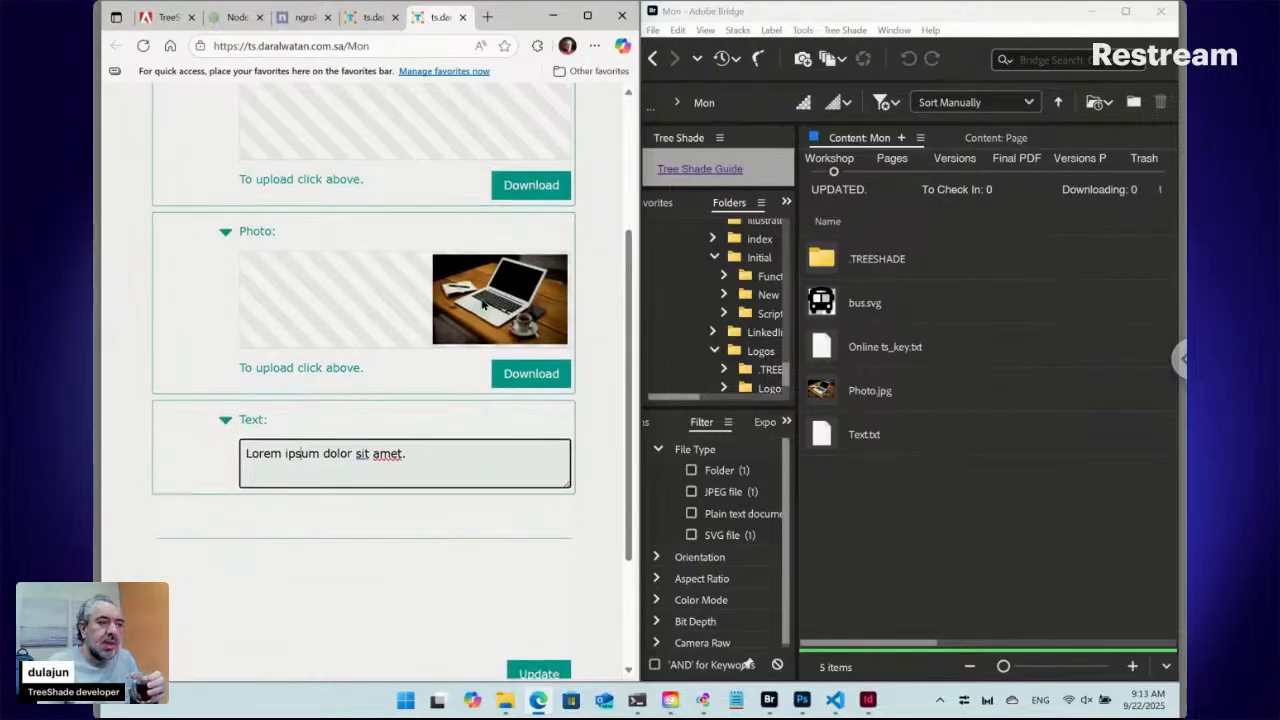
pyautogui.scroll(2, 393, 298)
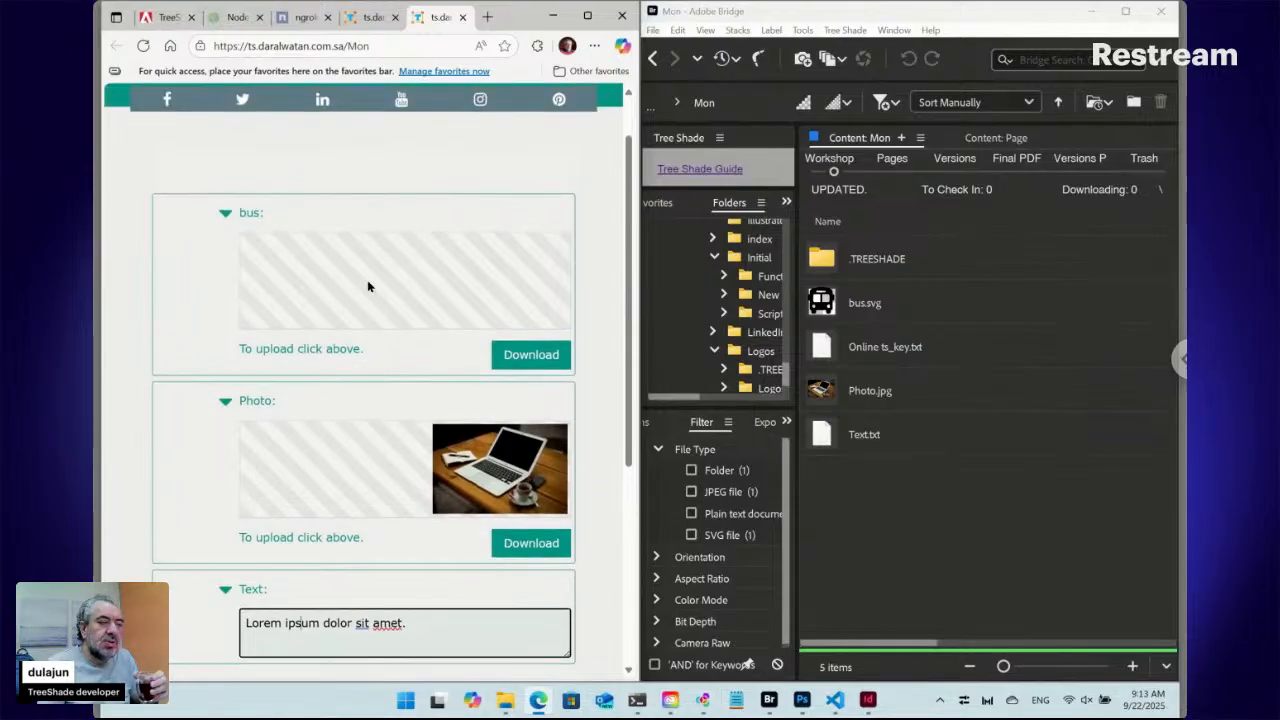
pyautogui.click(484, 286)
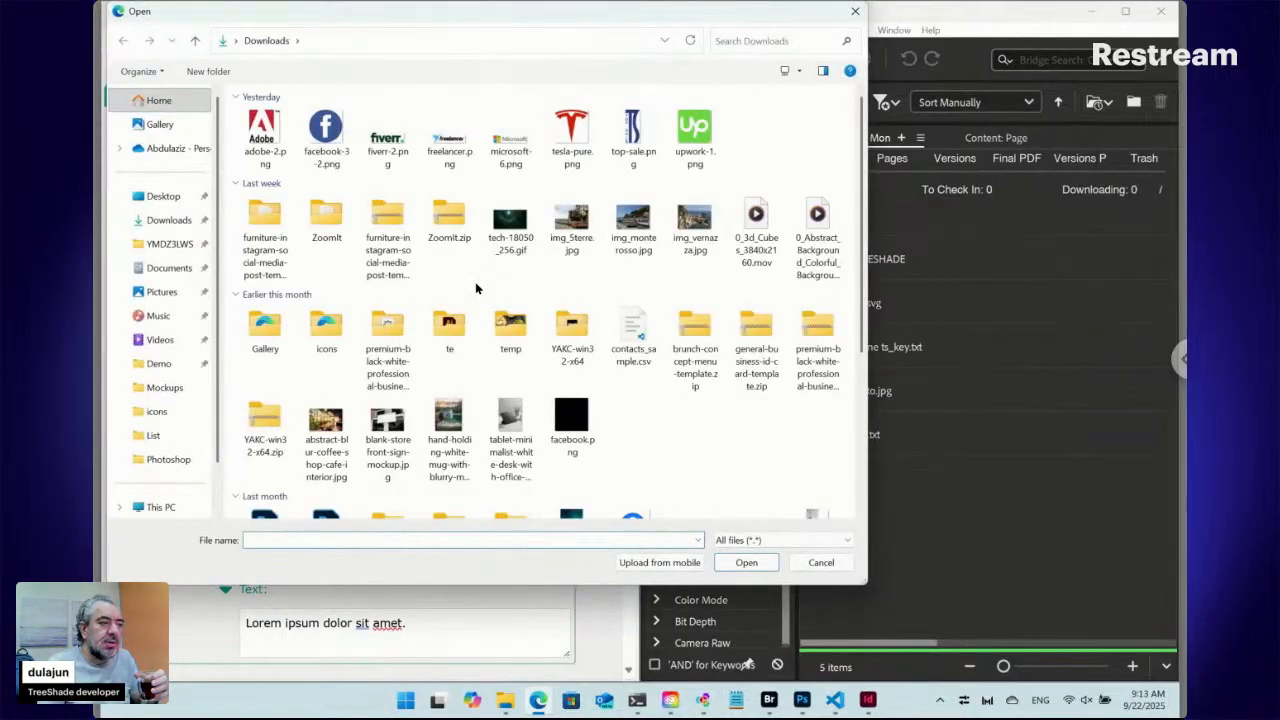
pyautogui.scroll(-4, 484, 300)
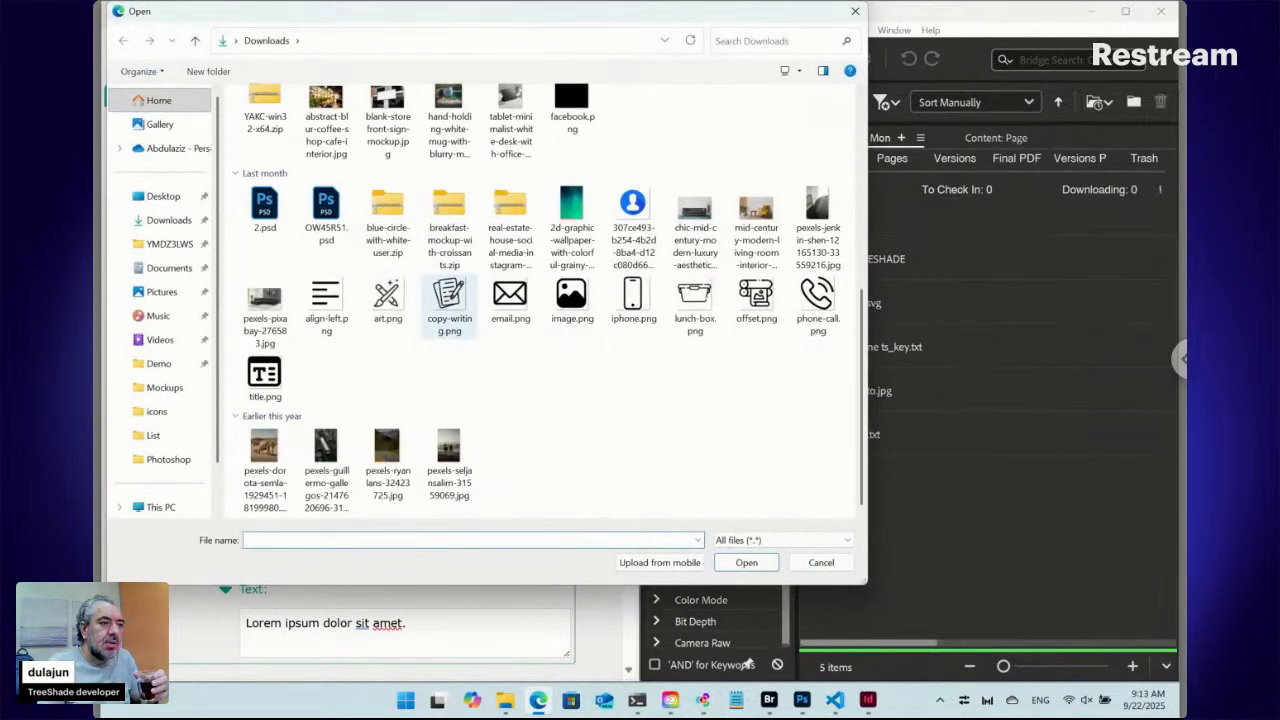
pyautogui.click(516, 302)
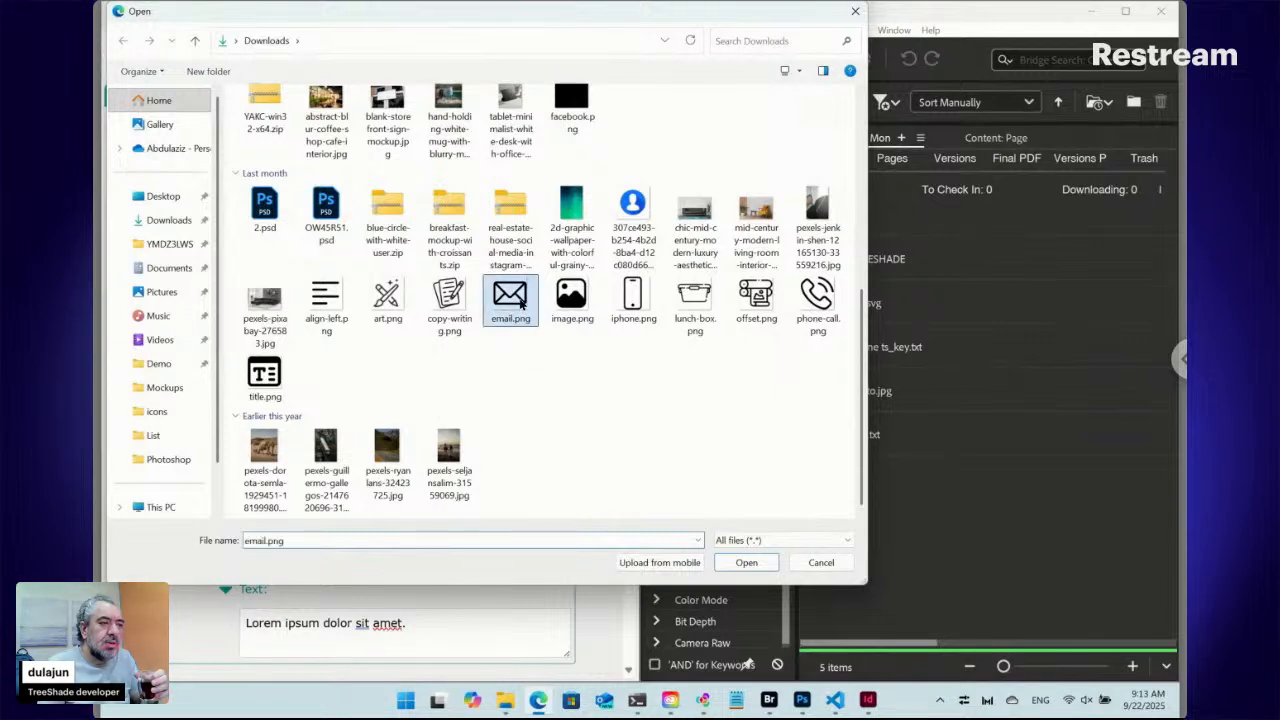
pyautogui.click(746, 562)
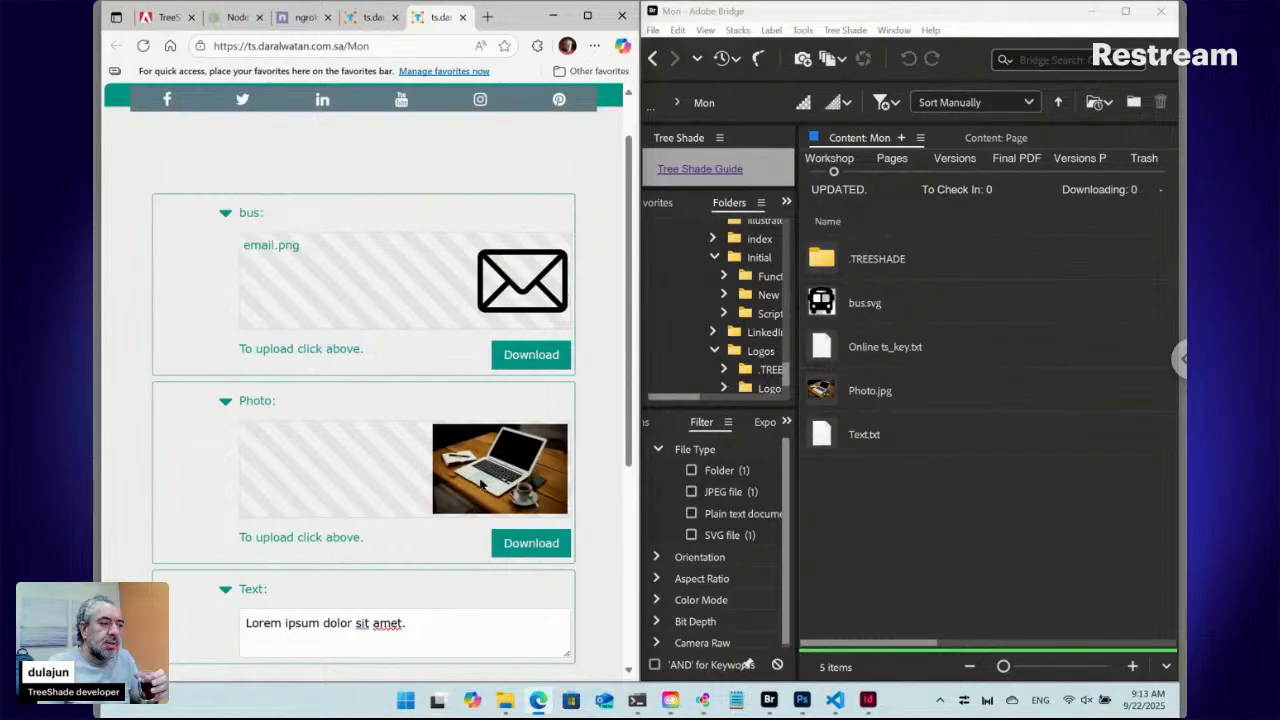
# Choose hand-holding-white-mug-with-blurry-mountain-landscape-as.jpg from Downloads as the replacement image for the form's Photo entry
pyautogui.click(519, 457)
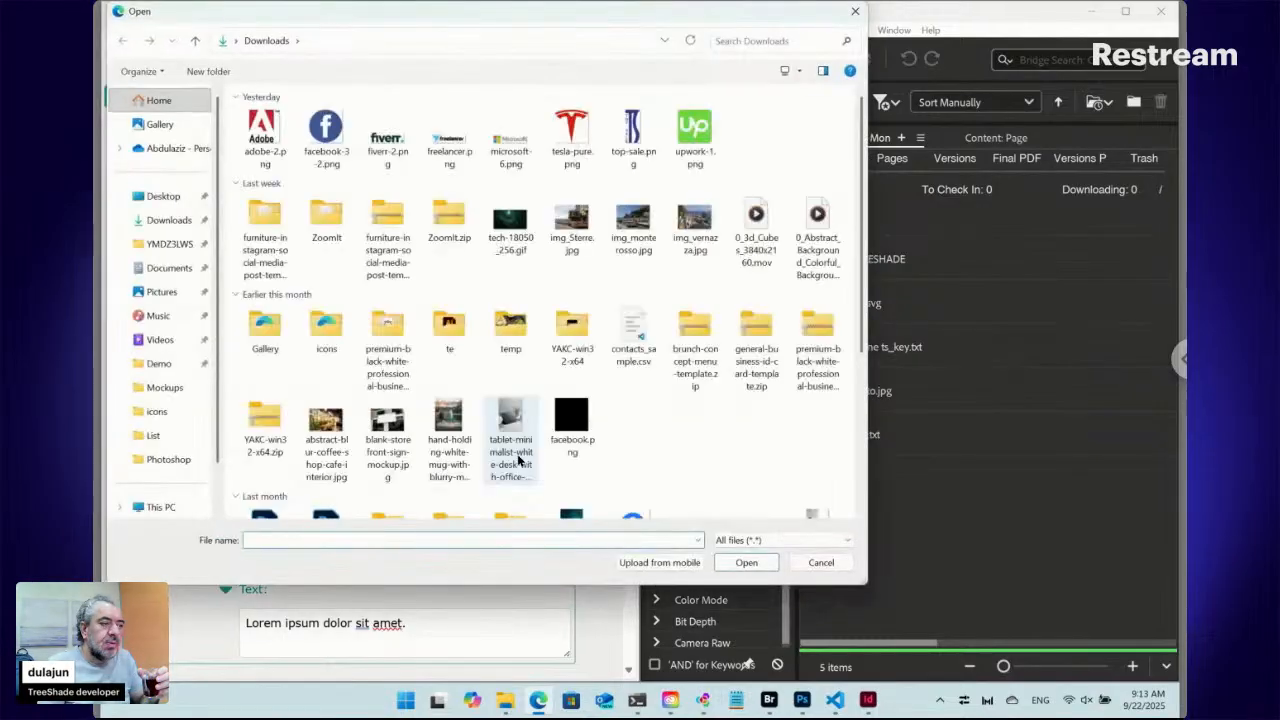
pyautogui.click(440, 432)
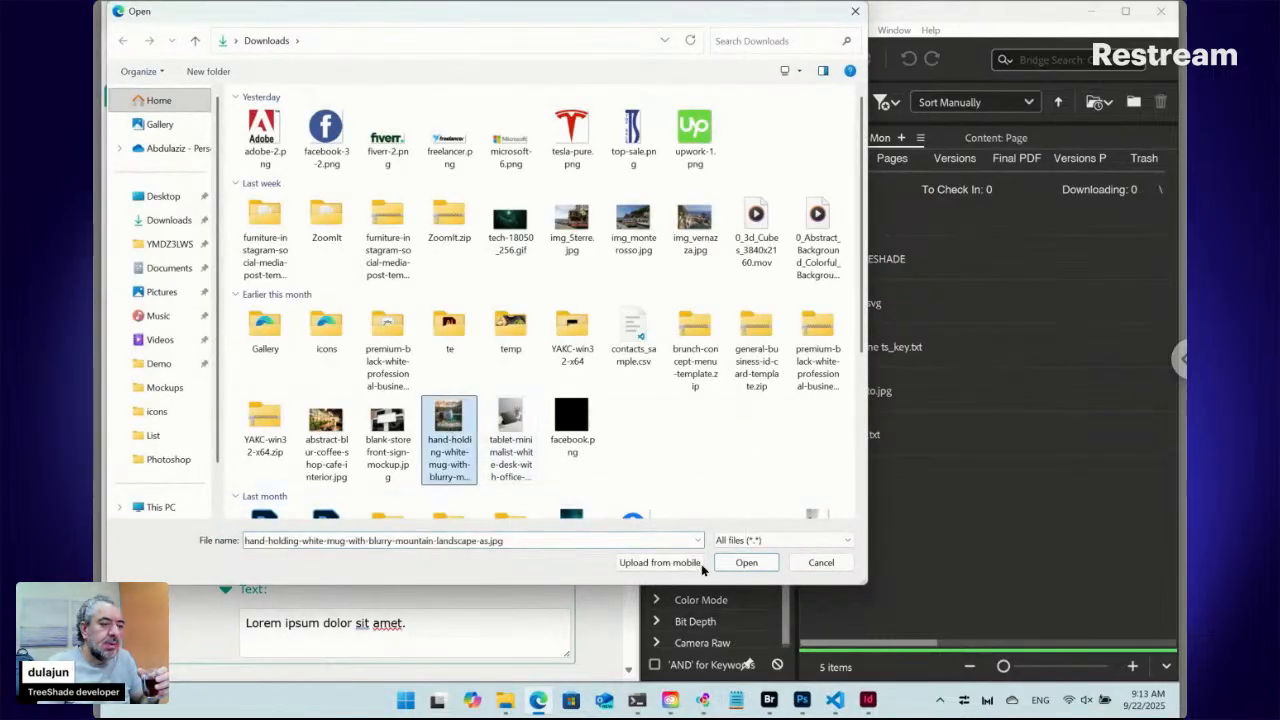
pyautogui.click(744, 562)
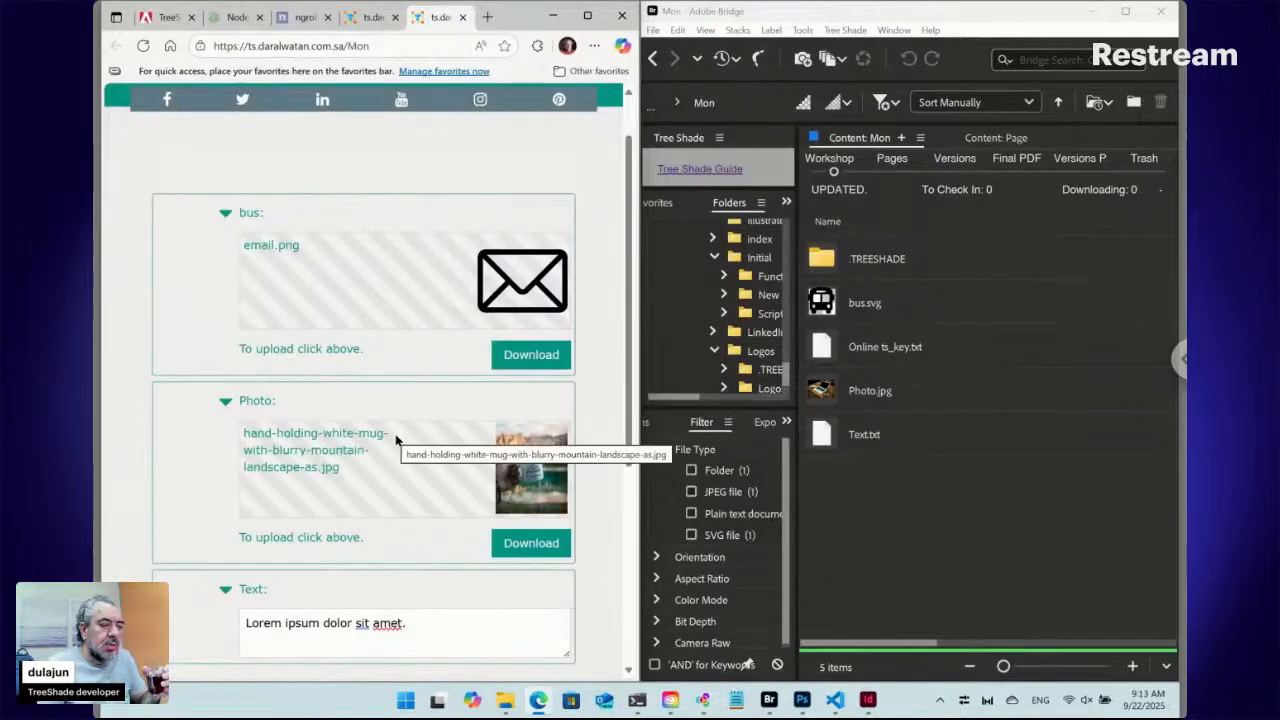
# Replace the content of the form's Text entry with "New text" and submit the form update
pyautogui.scroll(-3, 395, 440)
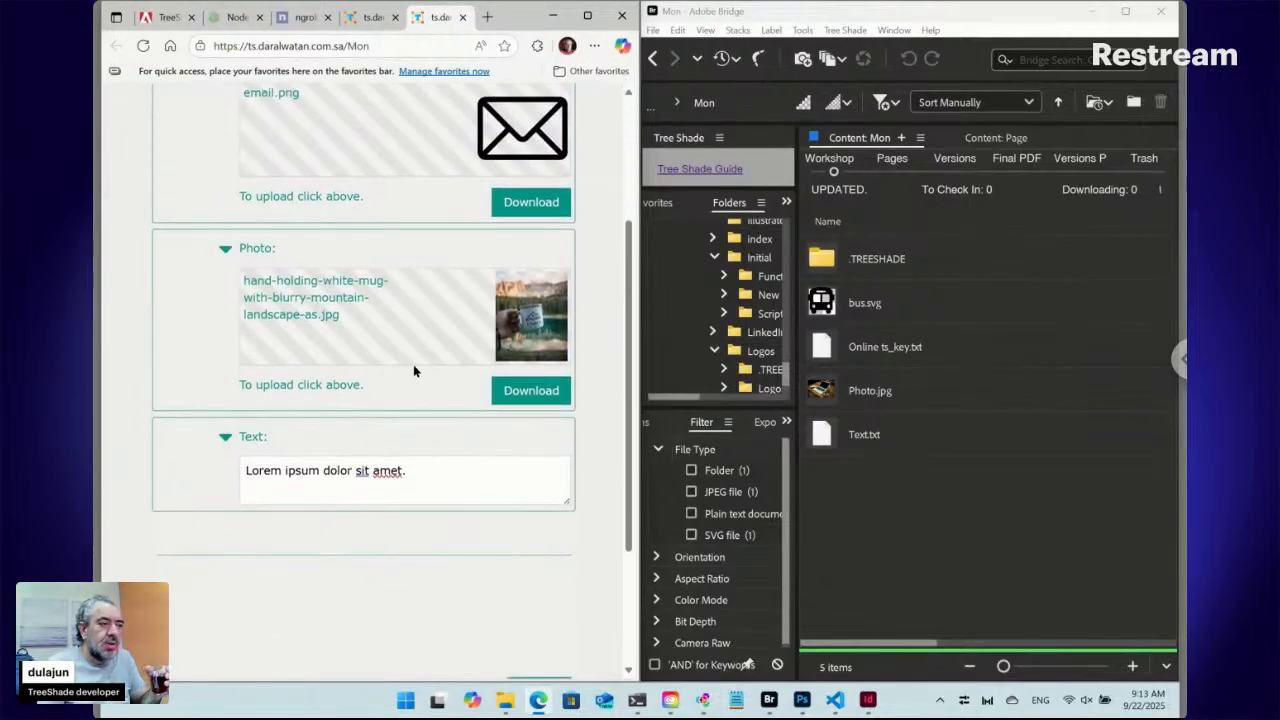
pyautogui.moveTo(426, 471); pyautogui.dragTo(246, 468)
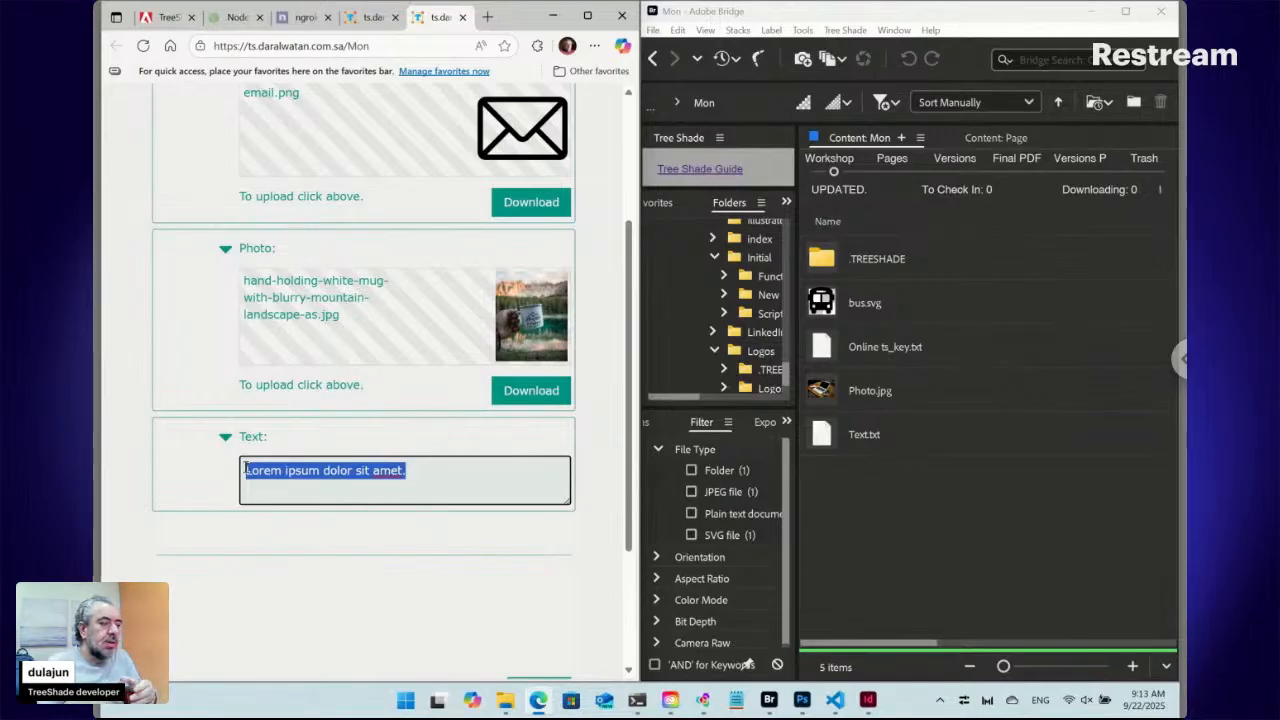
pyautogui.write('N')
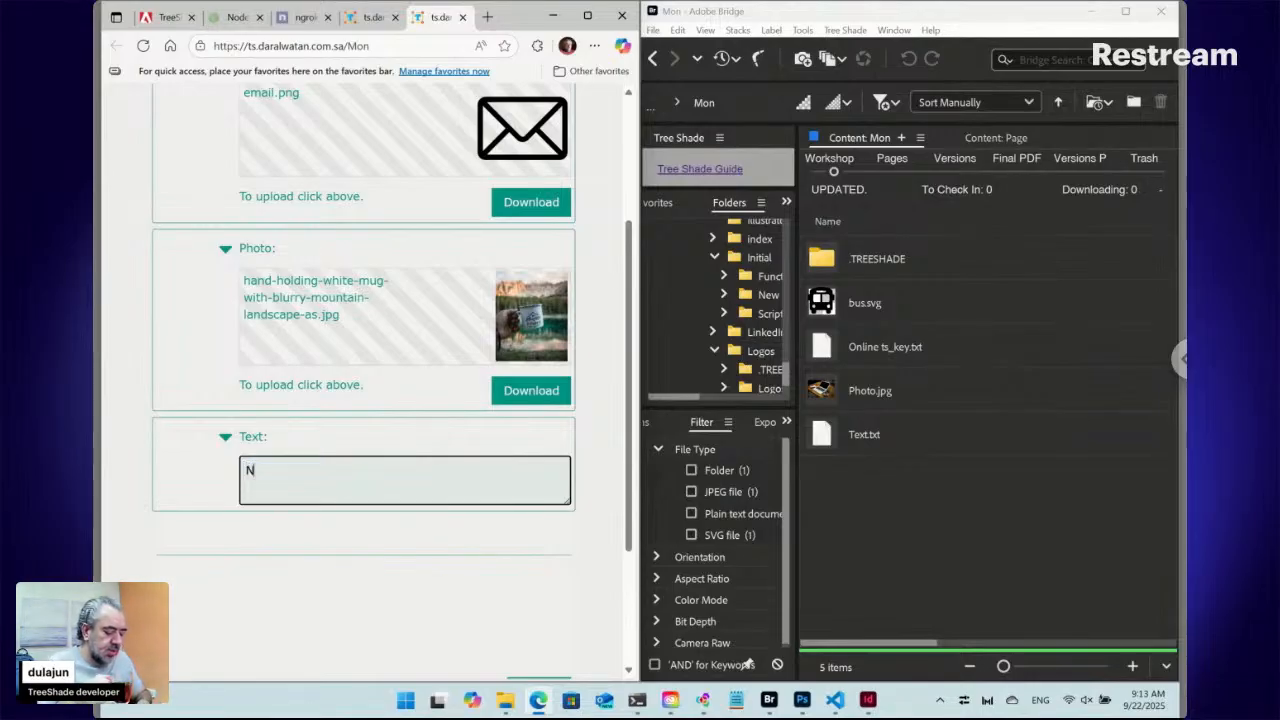
pyautogui.write('ew text')
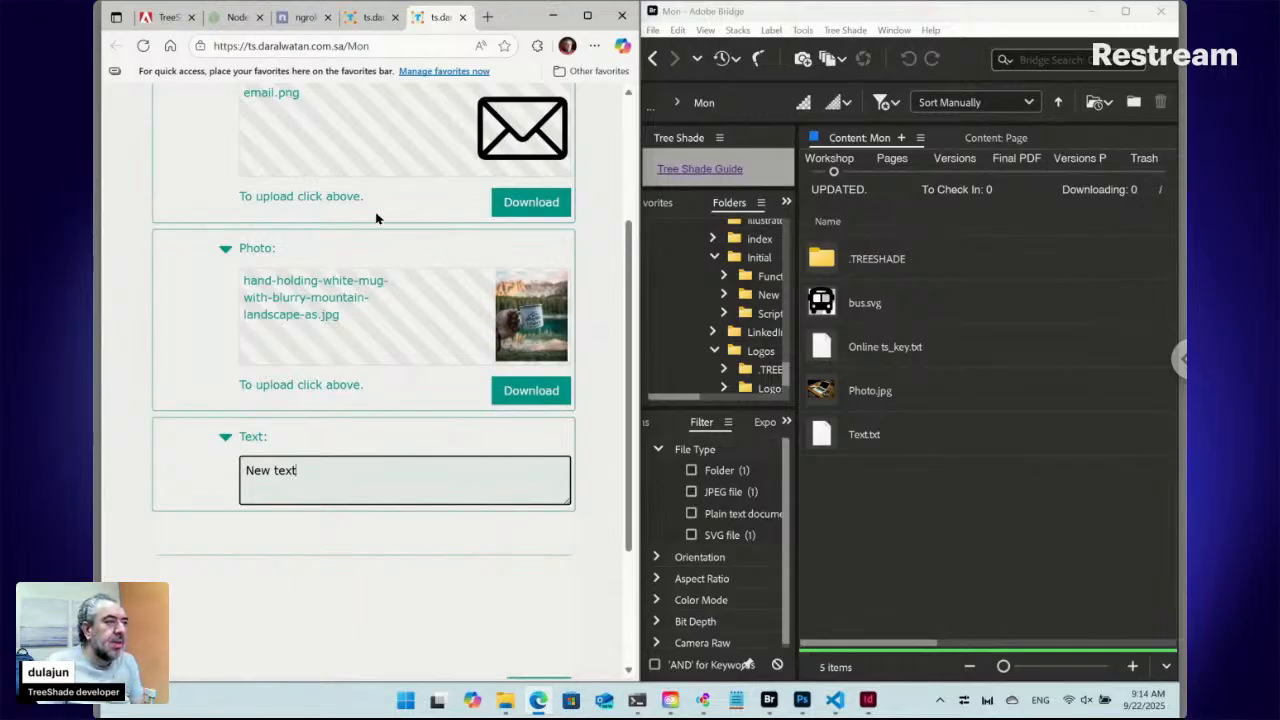
pyautogui.click(594, 458)
pyautogui.scroll(-2, 594, 491)
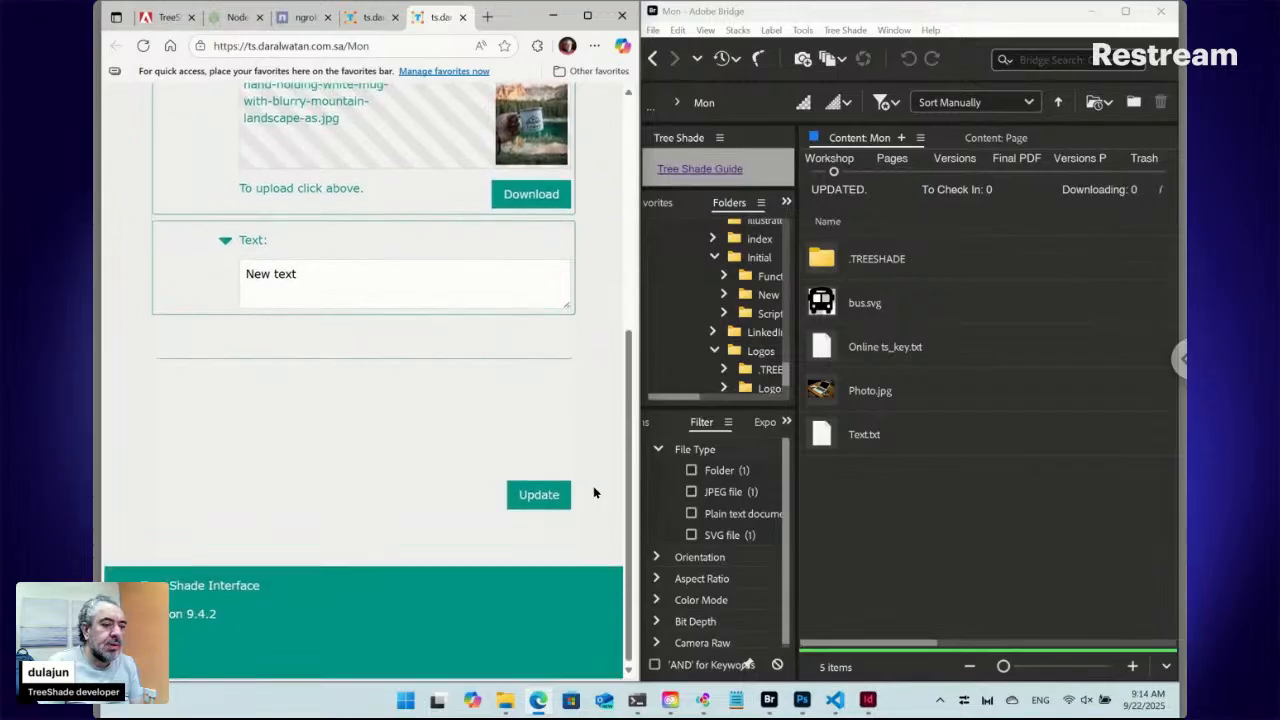
pyautogui.click(541, 496)
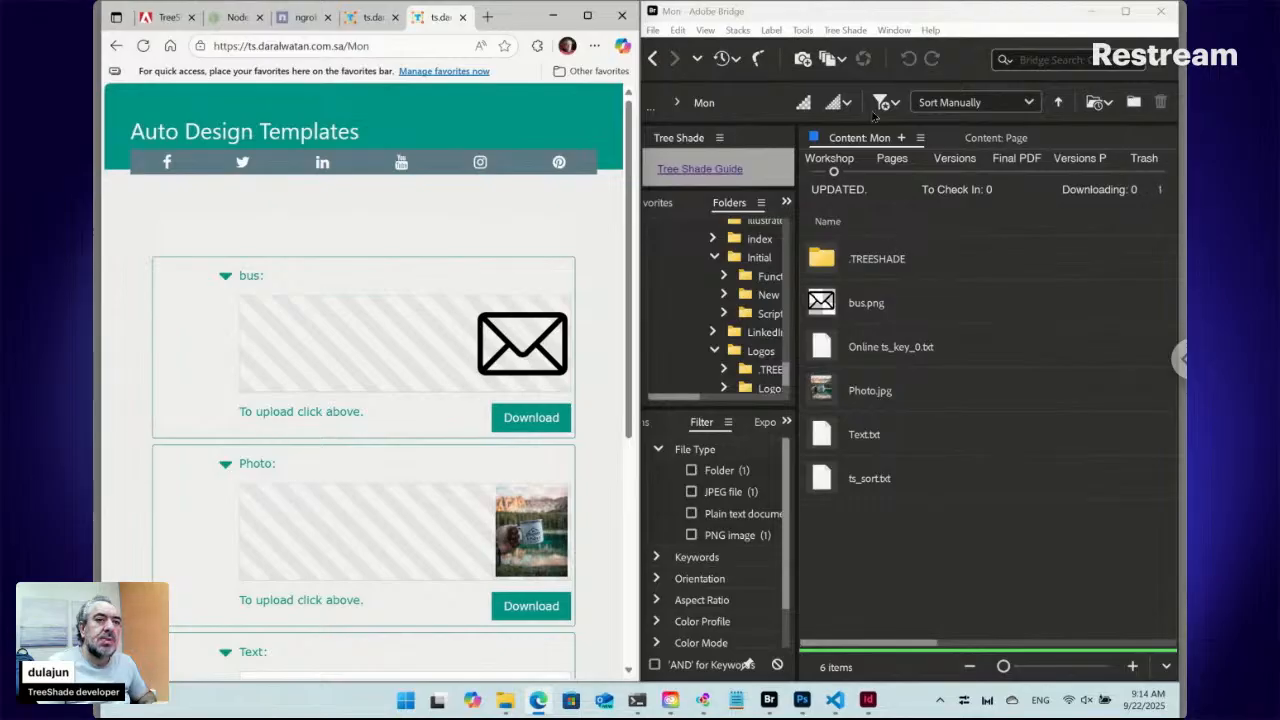
# Add a new Tree Shade Creative Cloud InDesign item to the Mon folder in Bridge with the file name Layout
pyautogui.click(853, 31)
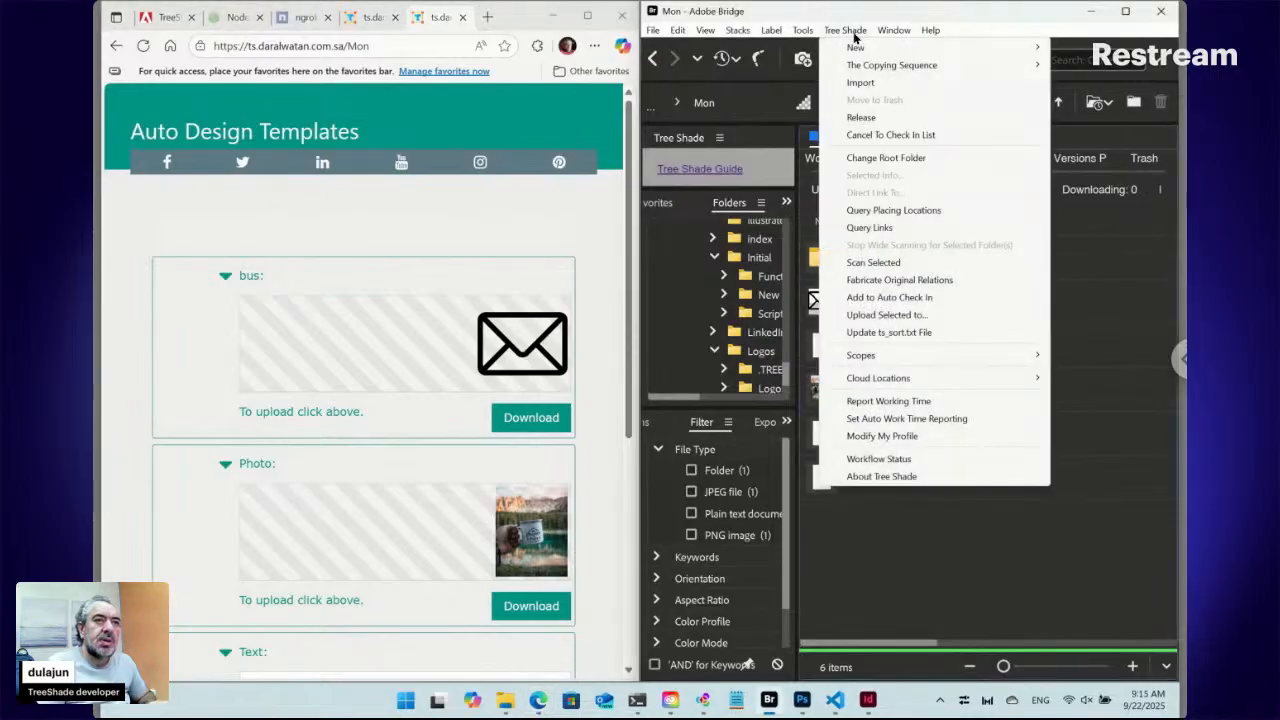
pyautogui.moveTo(856, 48)
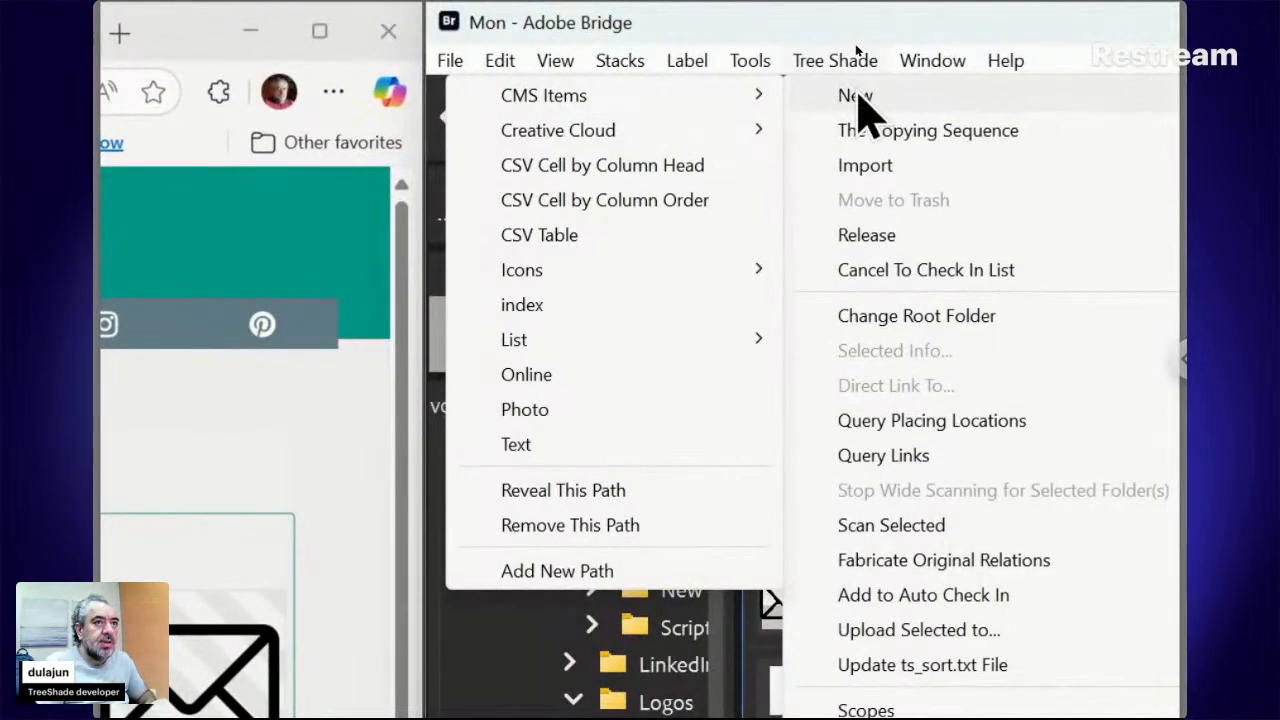
pyautogui.moveTo(736, 68)
pyautogui.moveTo(623, 155)
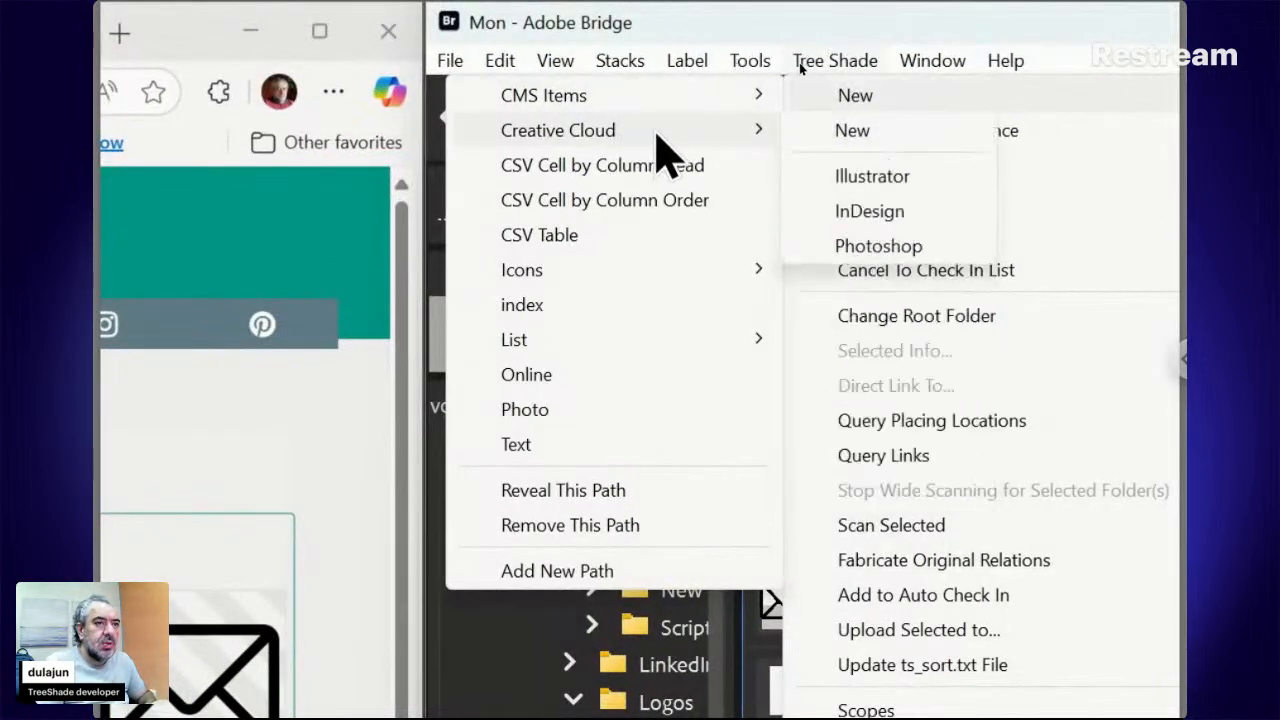
pyautogui.click(845, 222)
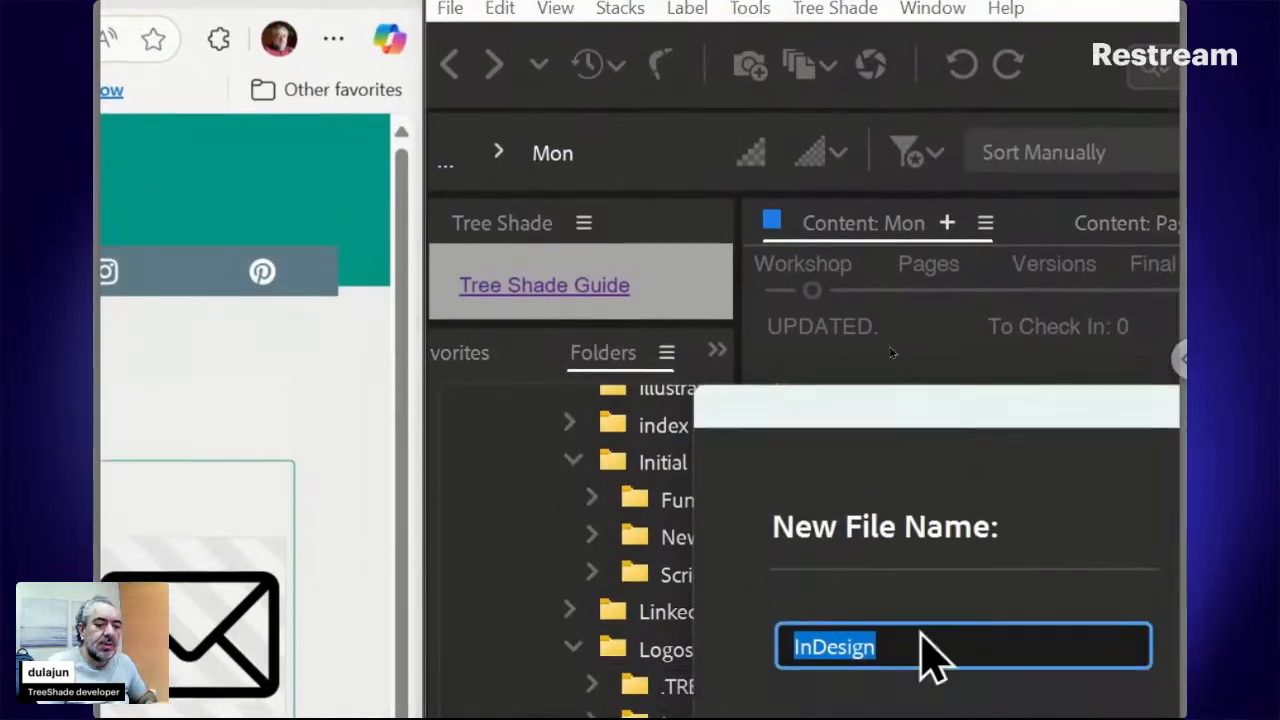
pyautogui.write('Layout')
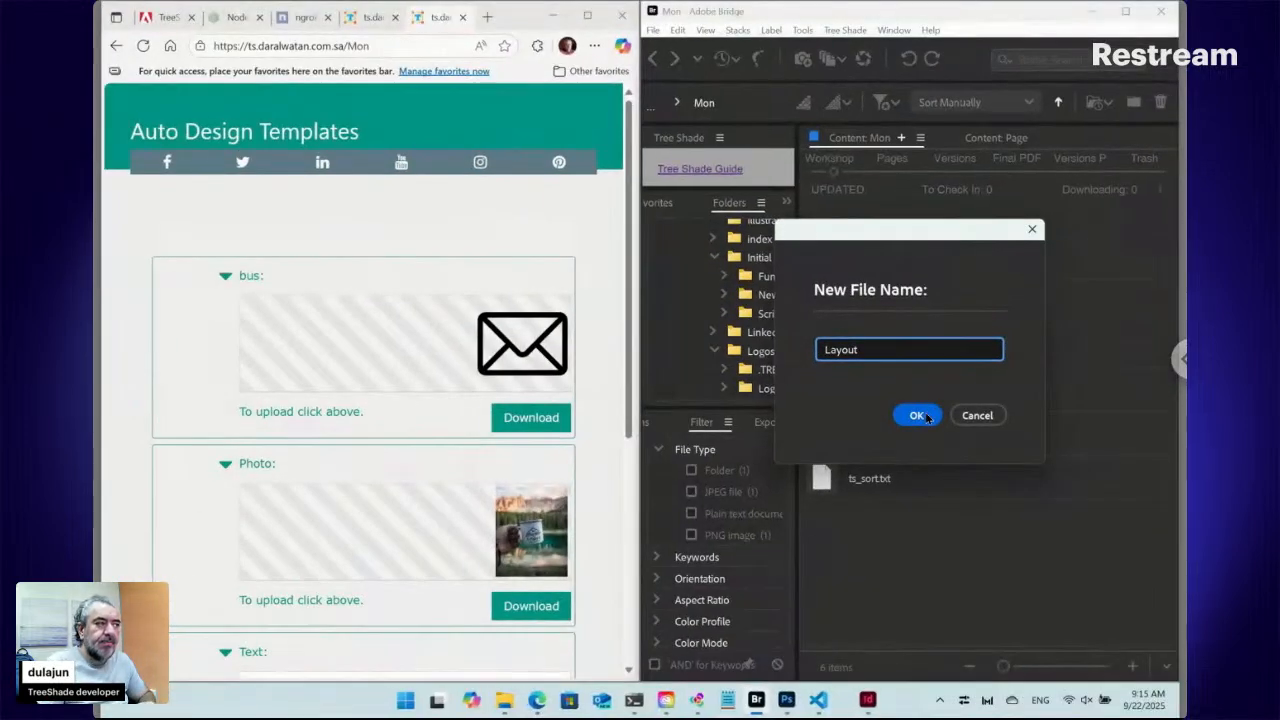
pyautogui.click(925, 415)
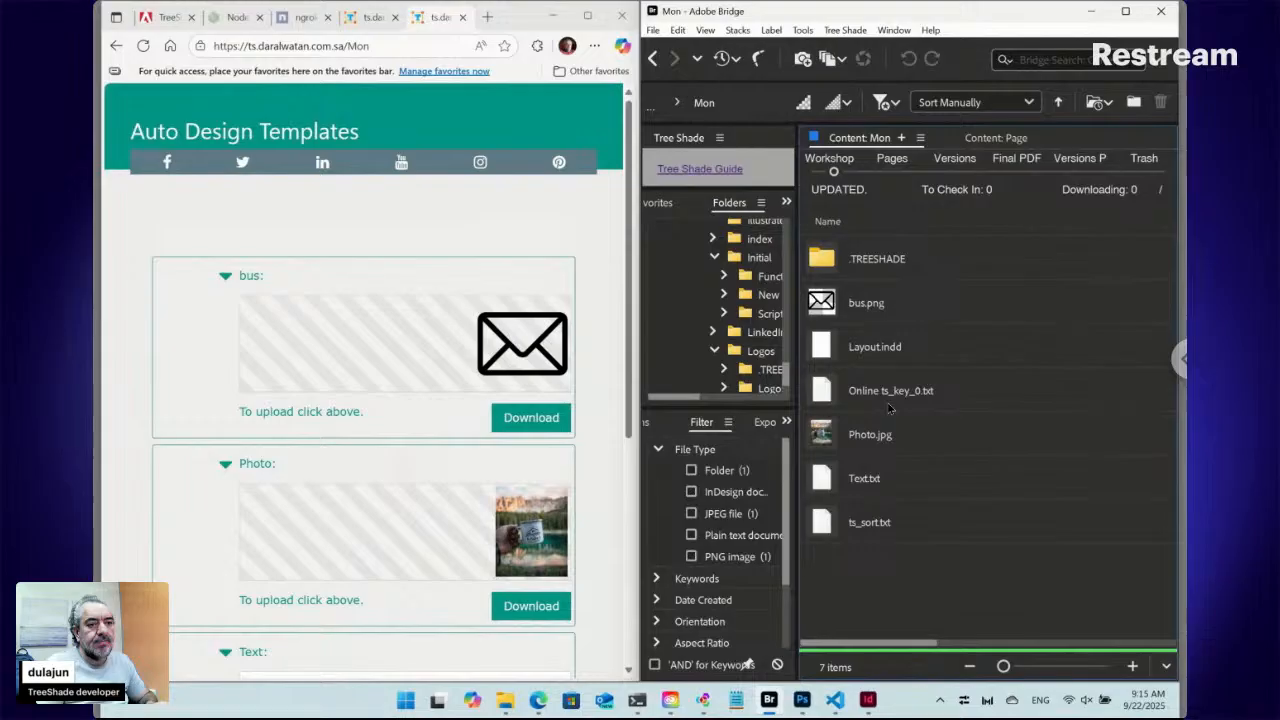
# Open Layout.indd in InDesign and arrange its window beside Bridge with the Pages panel collapsed
pyautogui.click(843, 346)
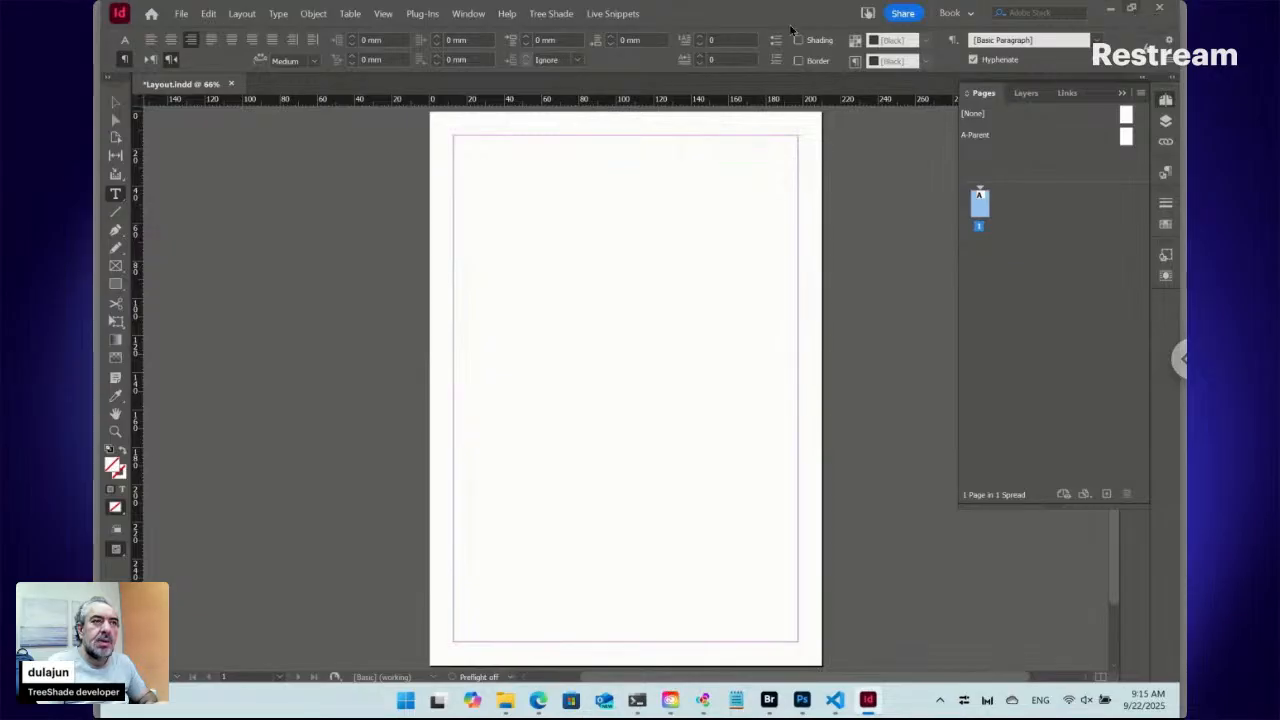
pyautogui.moveTo(697, 15); pyautogui.dragTo(537, 100)
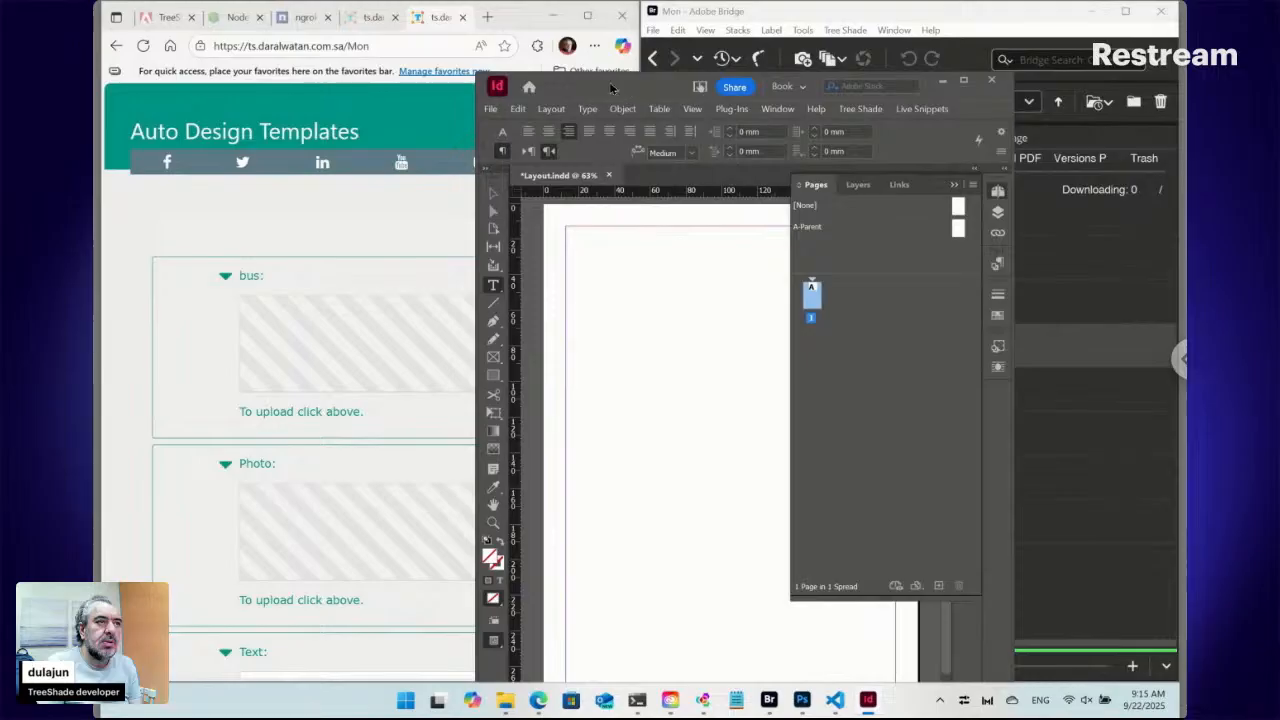
pyautogui.moveTo(628, 91); pyautogui.dragTo(466, 80)
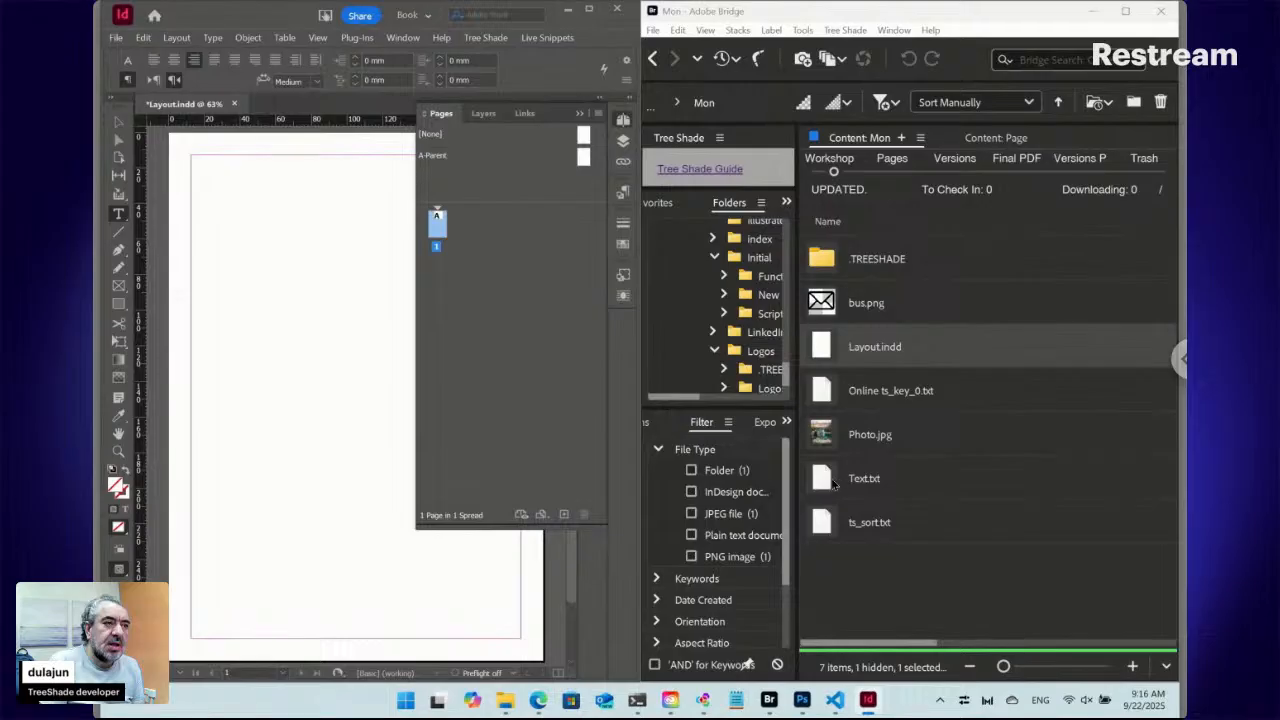
pyautogui.click(623, 120)
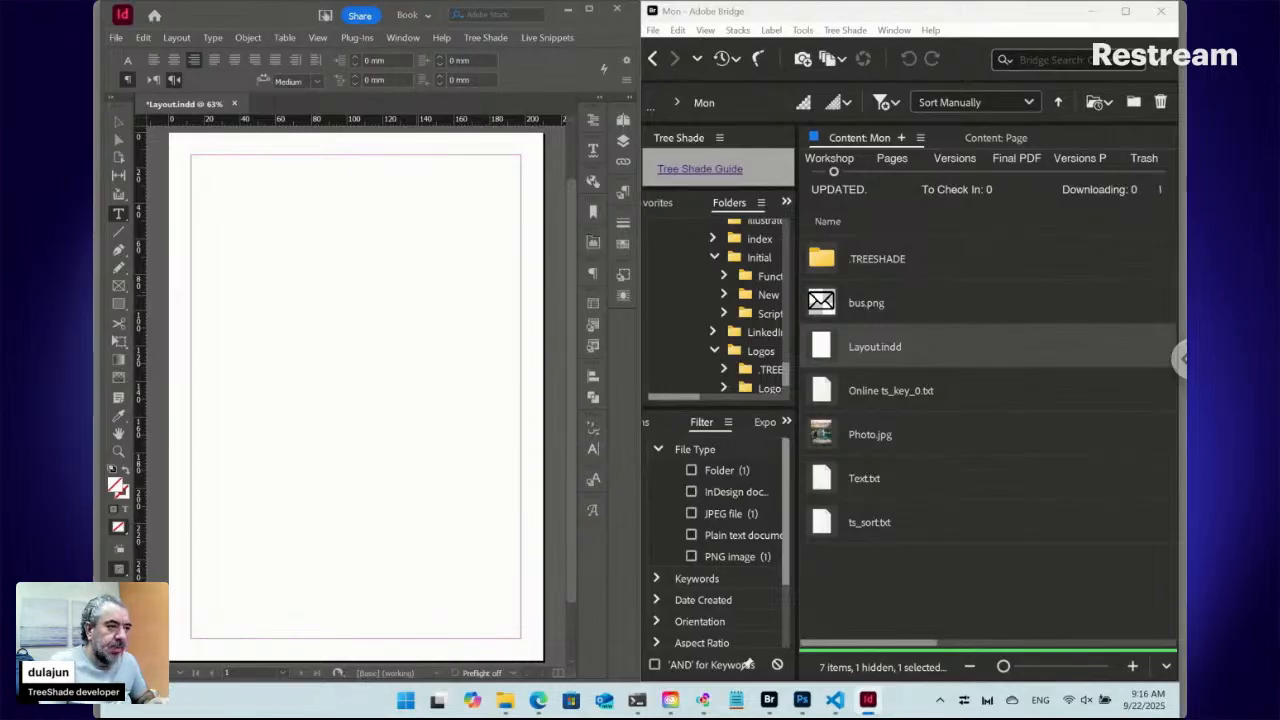
# Set the document's page size to 100 mm wide and 100 mm high in Document Setup
pyautogui.click(117, 37)
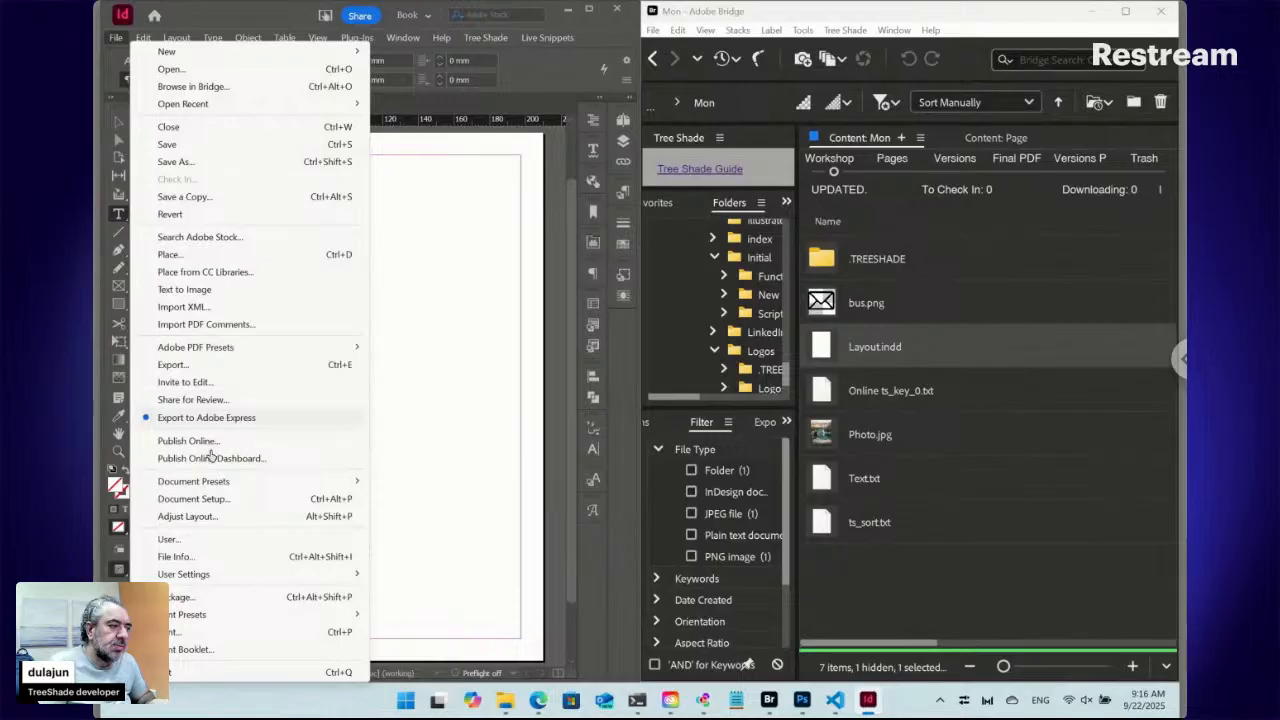
pyautogui.click(205, 498)
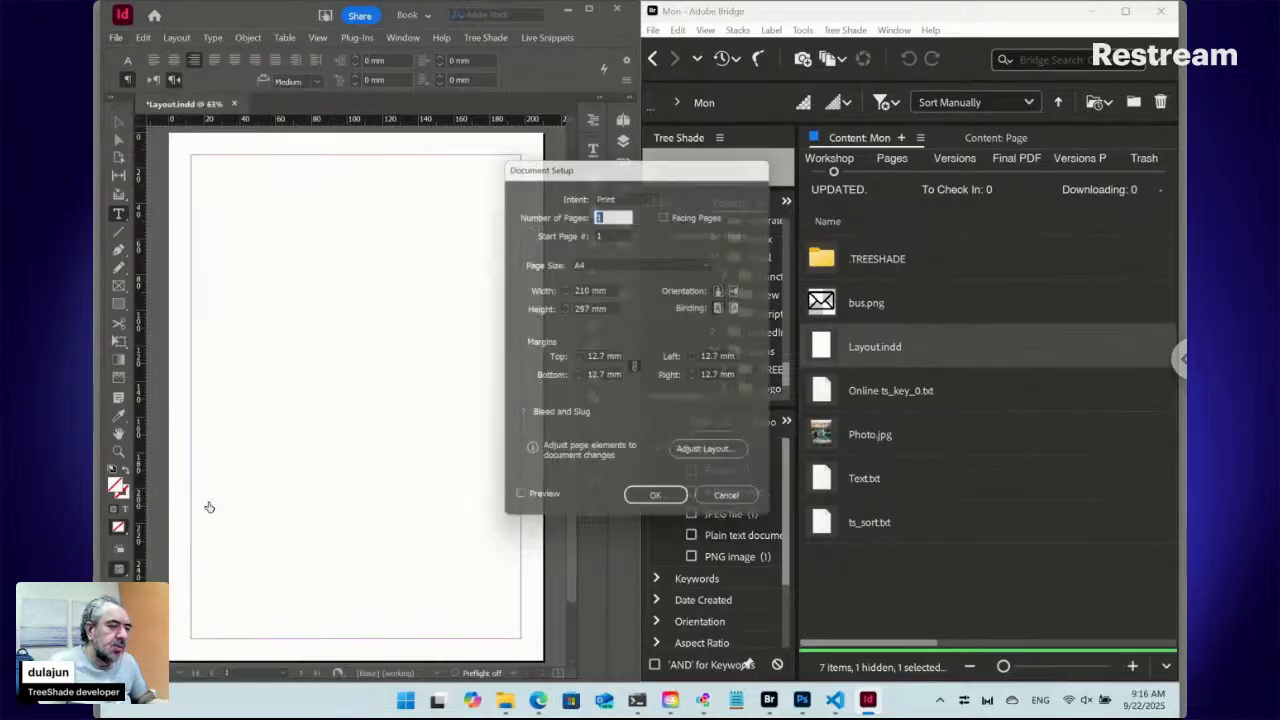
pyautogui.click(563, 293)
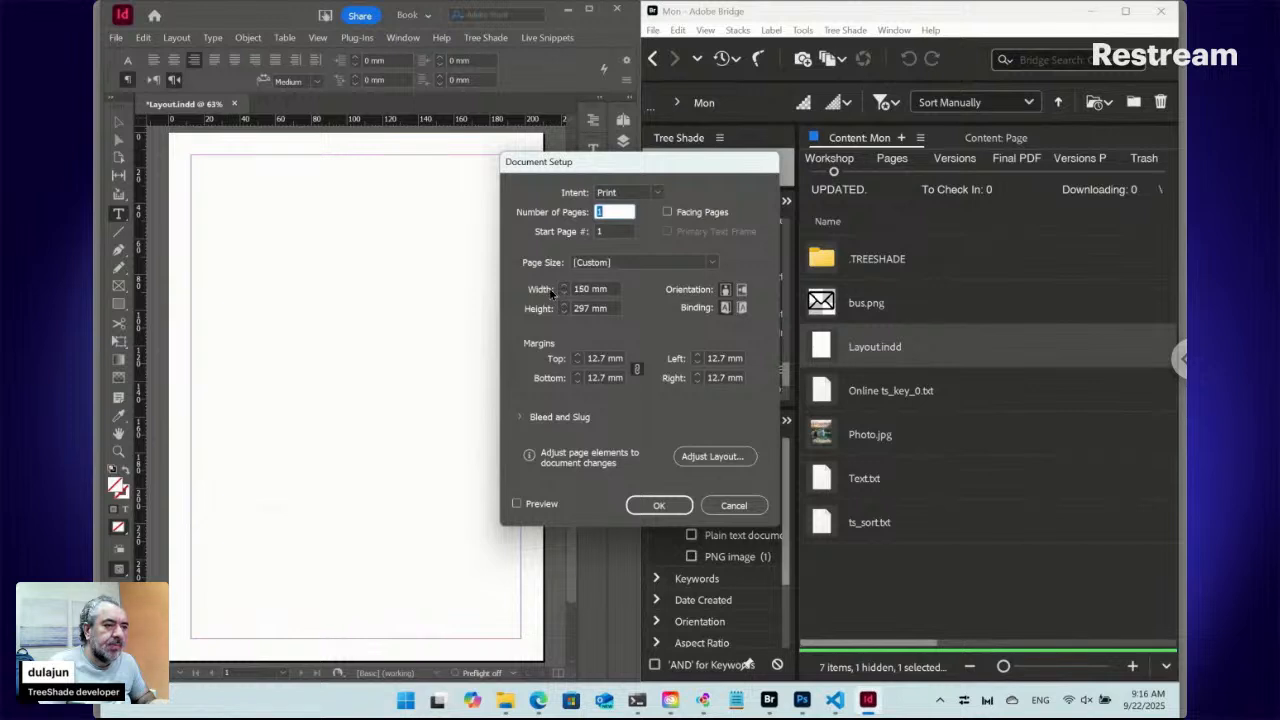
pyautogui.click(550, 293)
pyautogui.write('100')
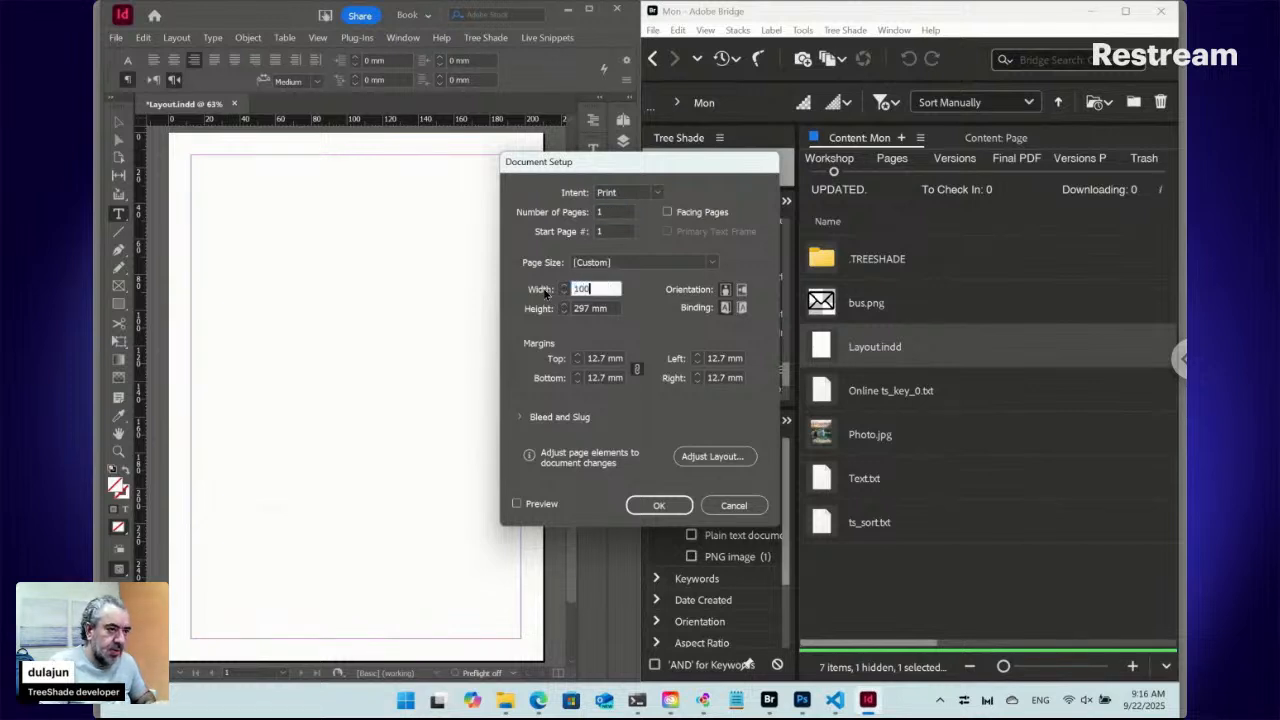
pyautogui.press('Tab')
pyautogui.write('100')
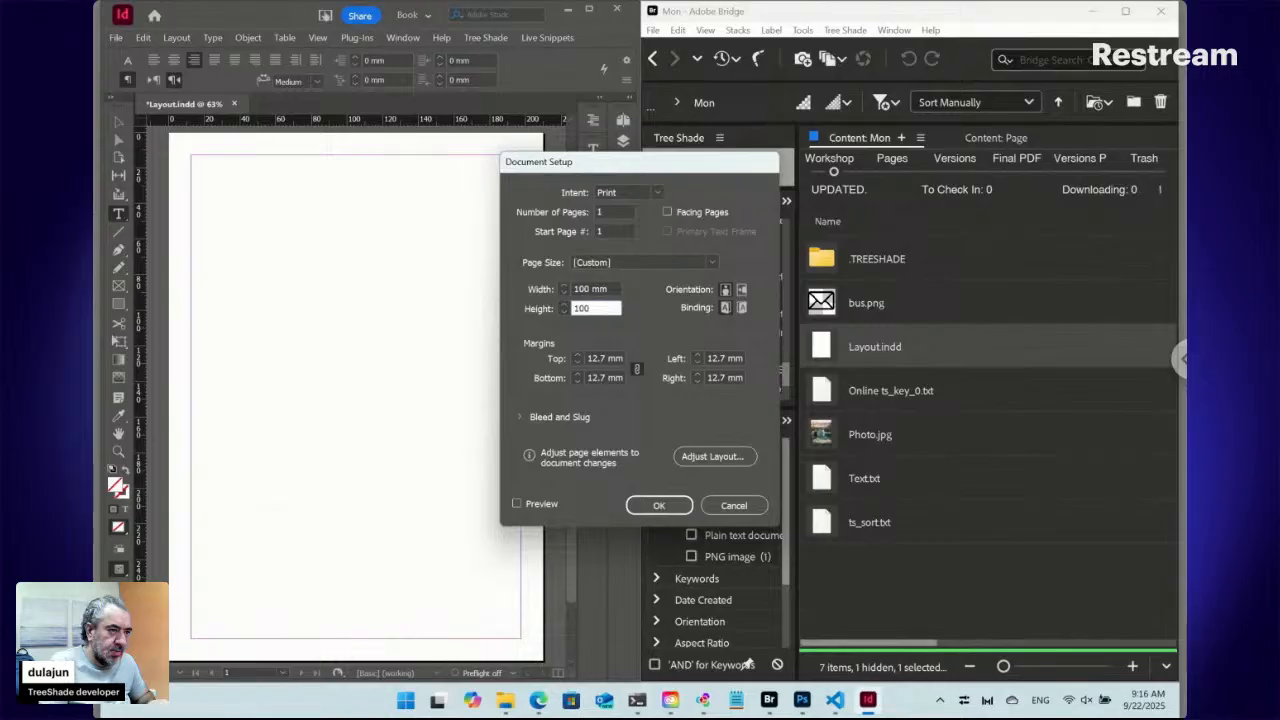
pyautogui.press('Return')
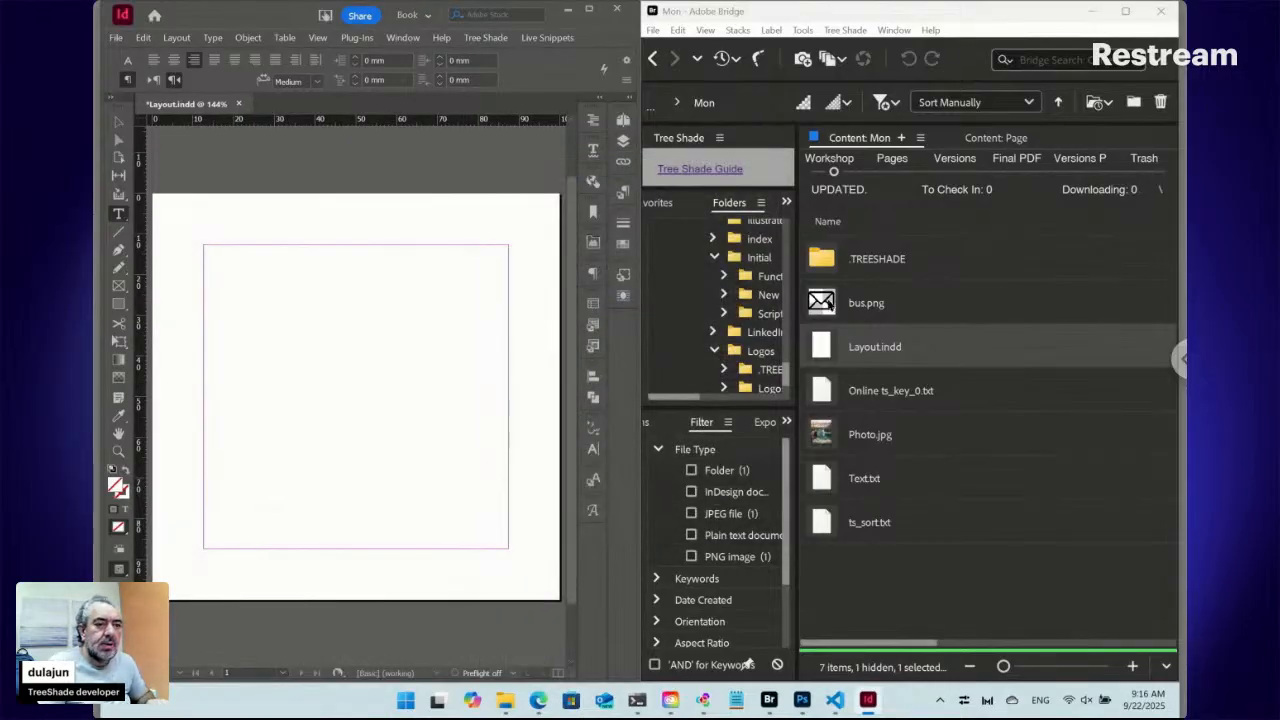
# Place bus.png at the page's upper-left margin corner and Photo.jpg below it, aligned with the left margin
pyautogui.moveTo(822, 302); pyautogui.dragTo(250, 325)
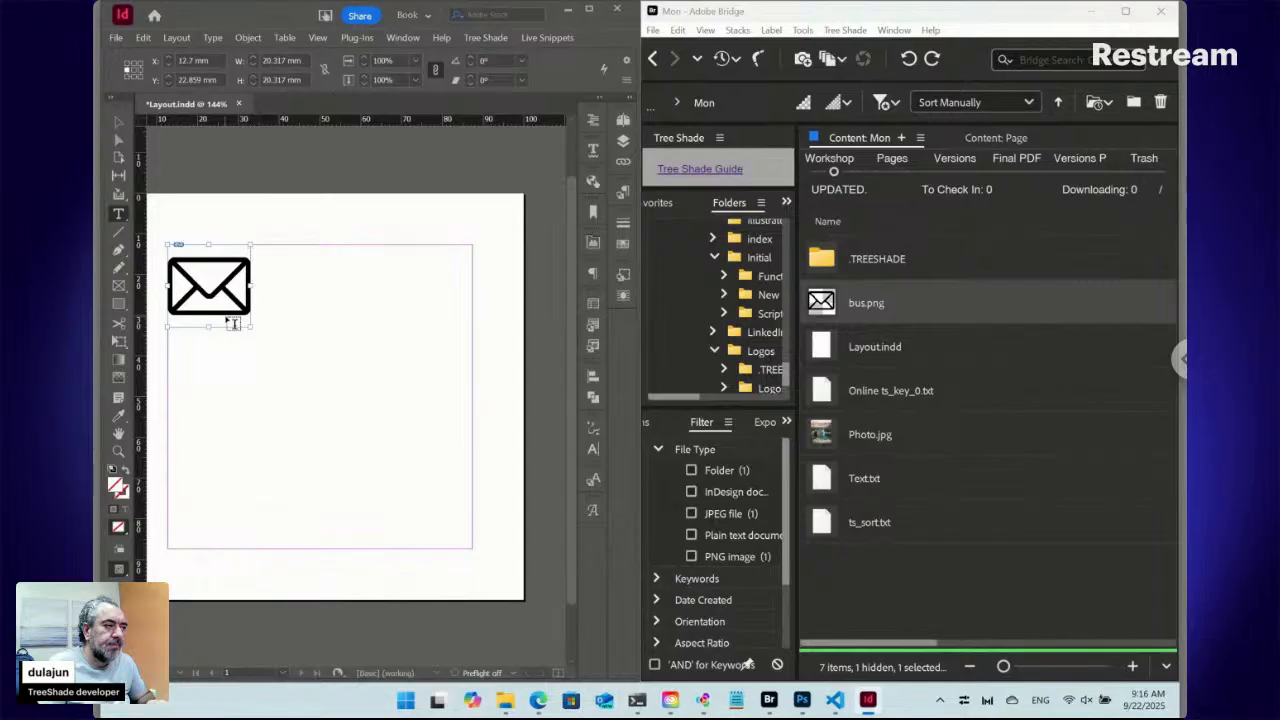
pyautogui.moveTo(827, 436); pyautogui.dragTo(392, 495)
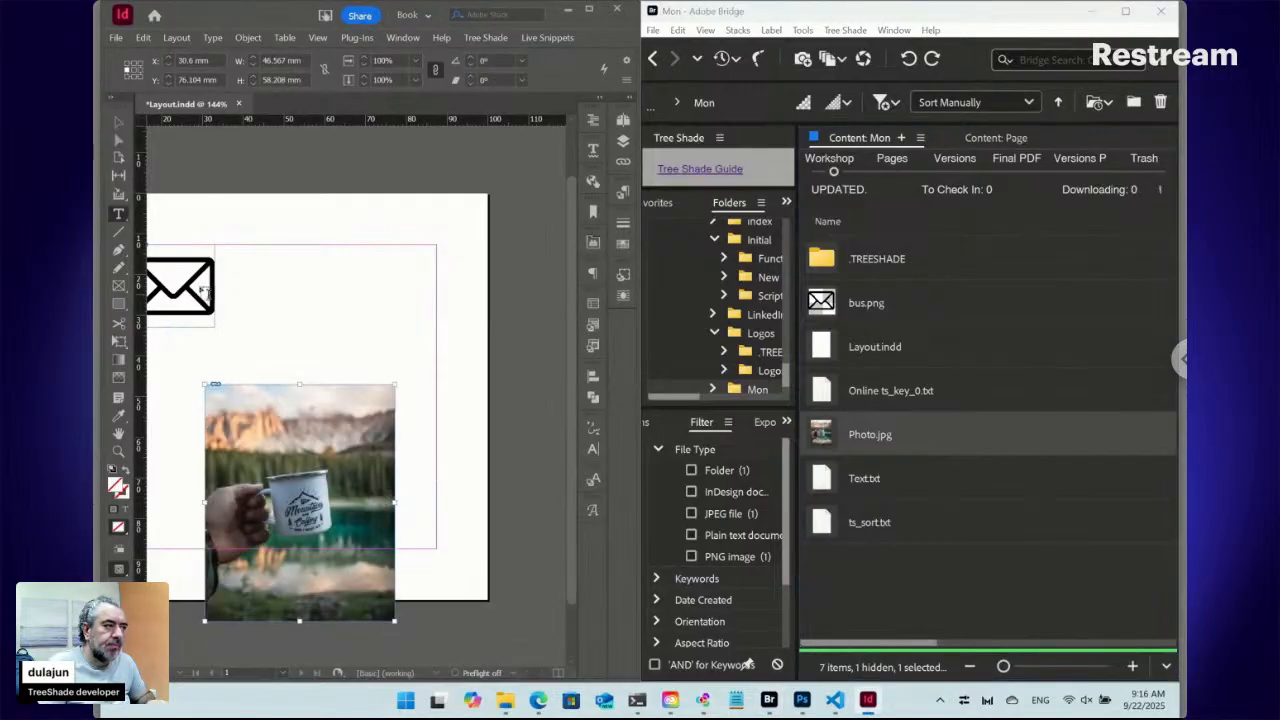
pyautogui.click(124, 128)
pyautogui.moveTo(301, 314); pyautogui.dragTo(427, 262)
pyautogui.moveTo(466, 446); pyautogui.dragTo(394, 409)
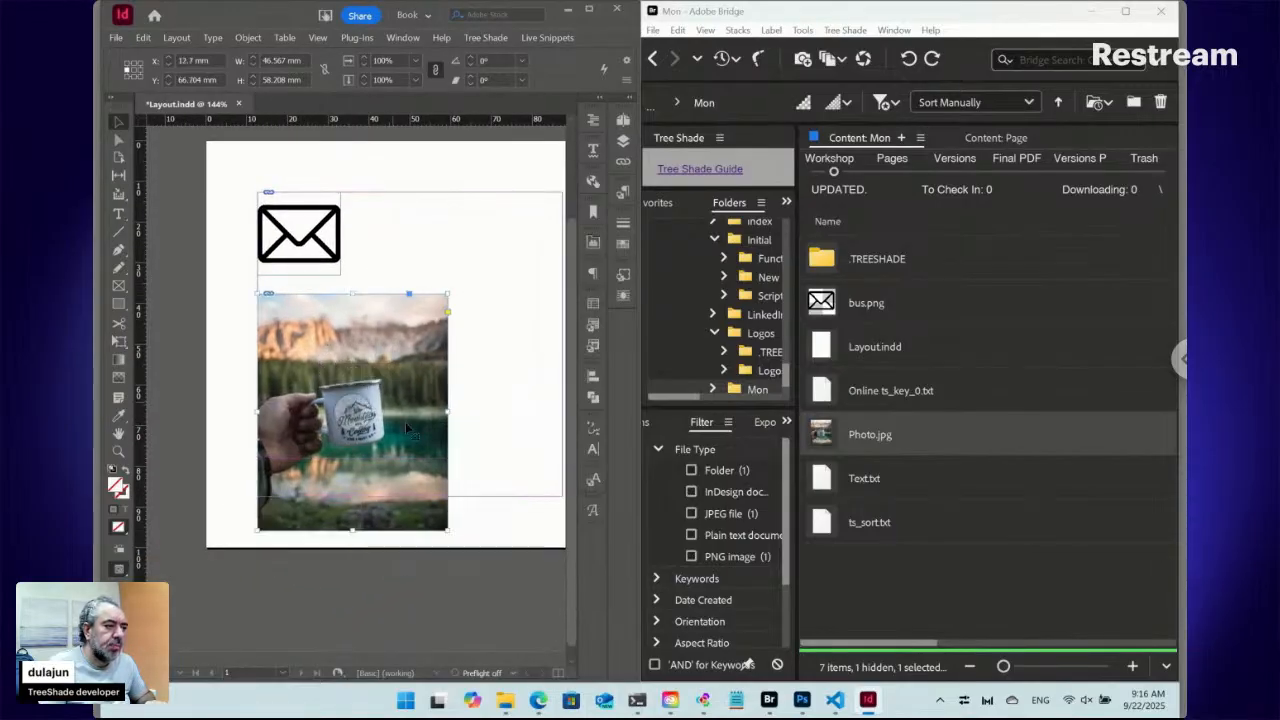
# Widen the photo frame to the right margin at 74.6 mm, fit its height within the margins, and scale the image to the frame's width
pyautogui.moveTo(491, 446); pyautogui.dragTo(452, 487)
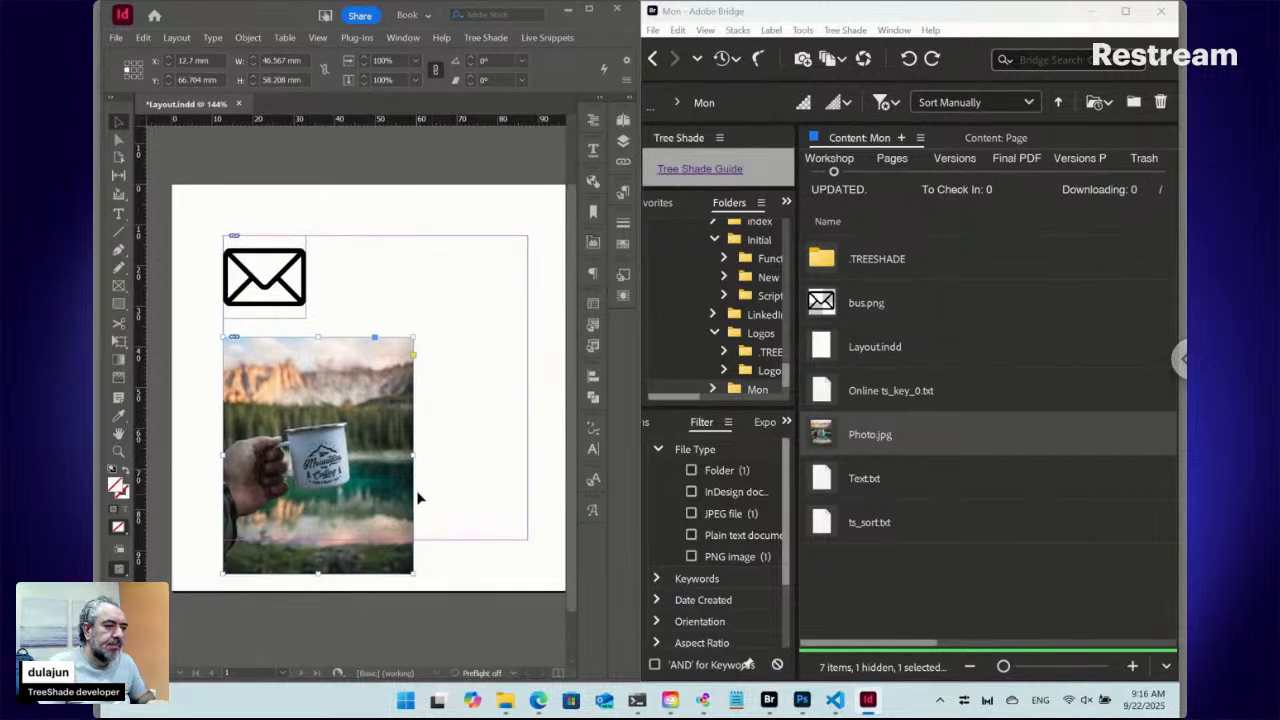
pyautogui.moveTo(414, 572); pyautogui.dragTo(528, 540)
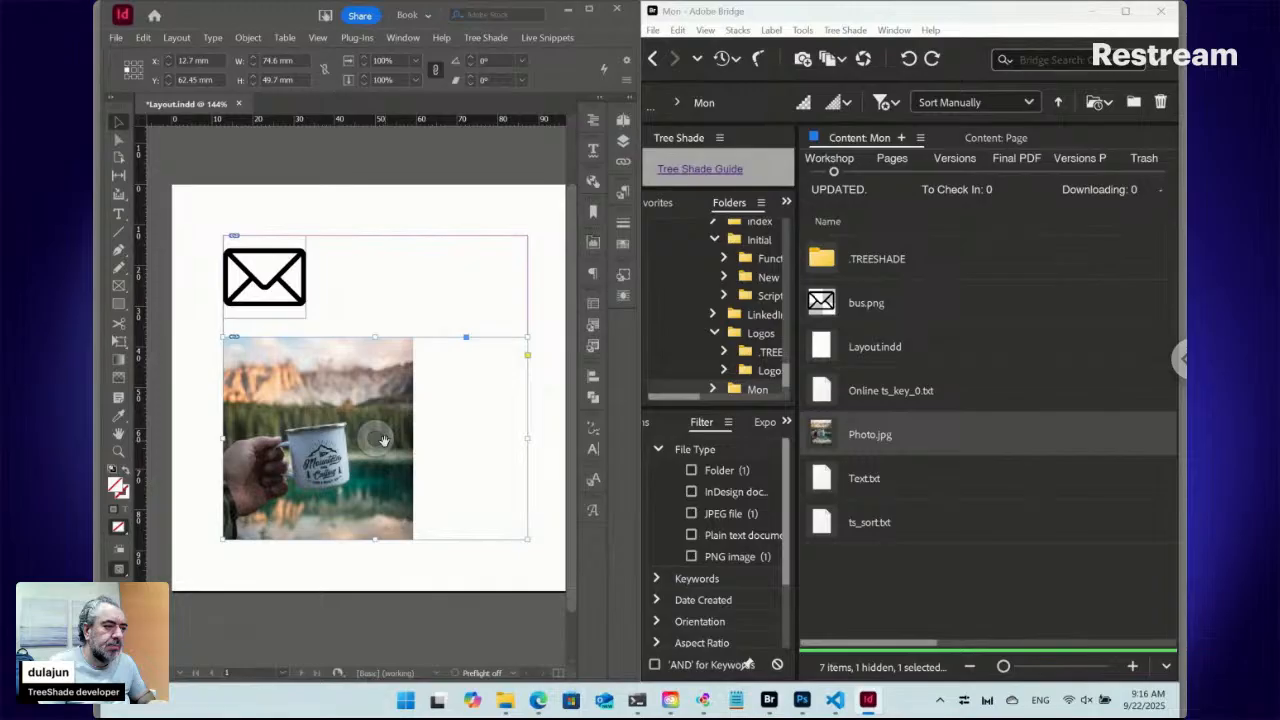
pyautogui.moveTo(378, 338); pyautogui.dragTo(378, 352)
pyautogui.doubleClick(344, 474)
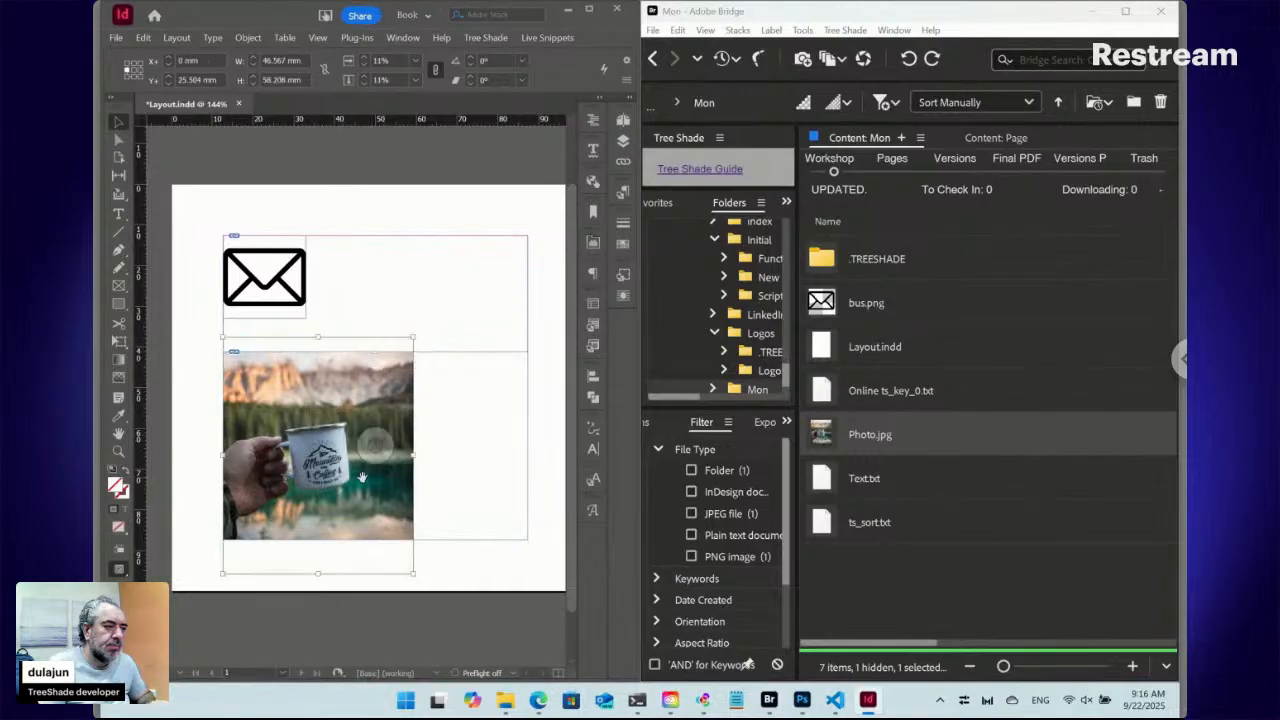
pyautogui.moveTo(413, 461); pyautogui.dragTo(526, 468)
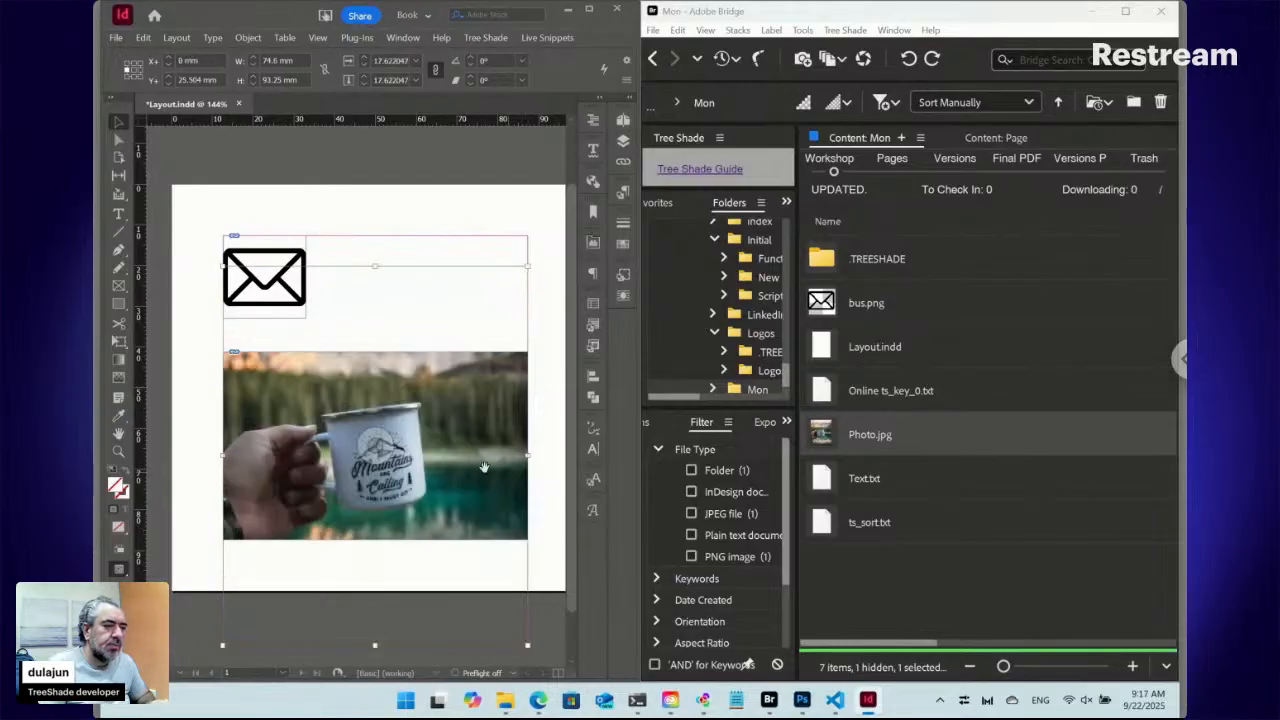
pyautogui.click(202, 424)
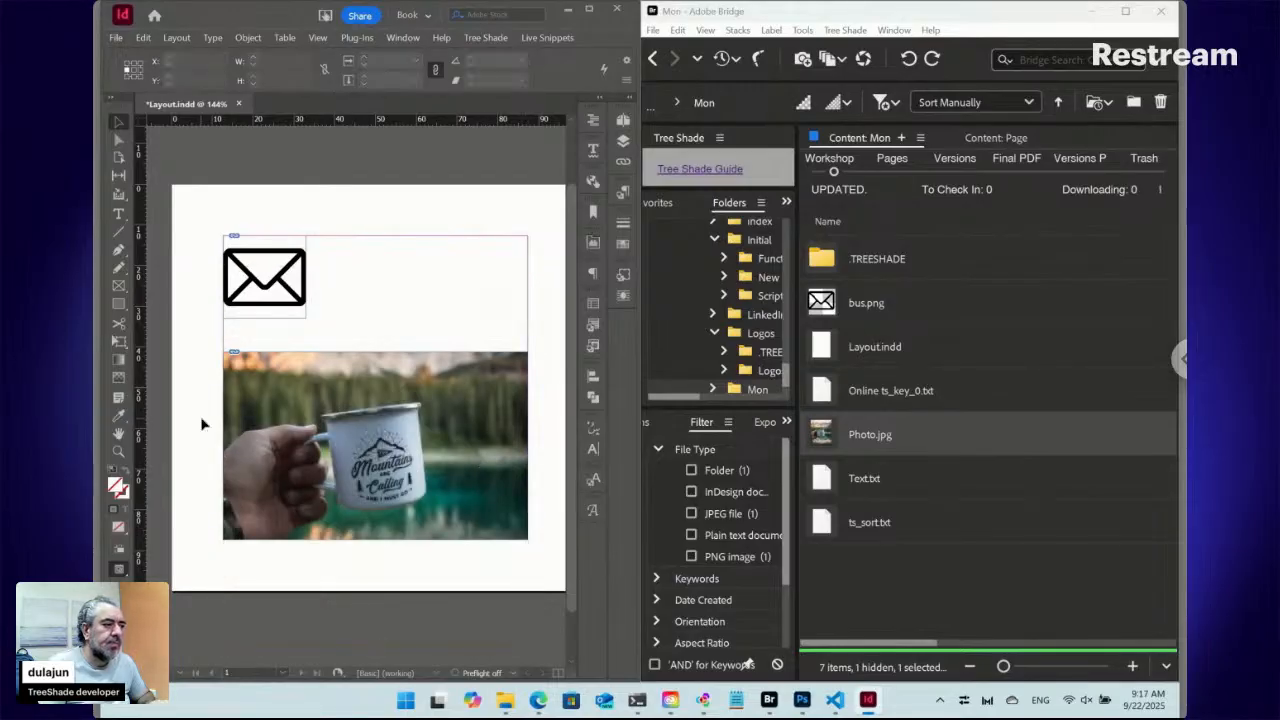
# Draw a text frame between the envelope icon and the right margin and place Text.txt from Bridge in it
pyautogui.click(118, 214)
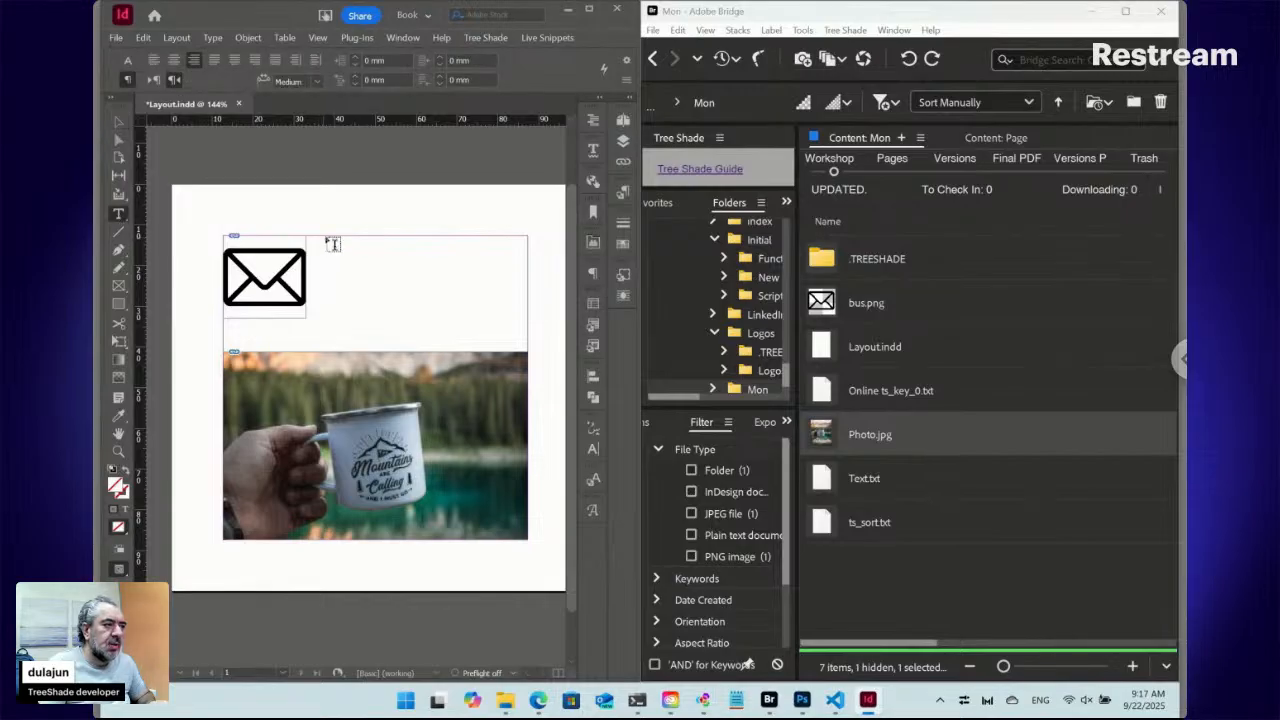
pyautogui.moveTo(335, 244); pyautogui.dragTo(527, 320)
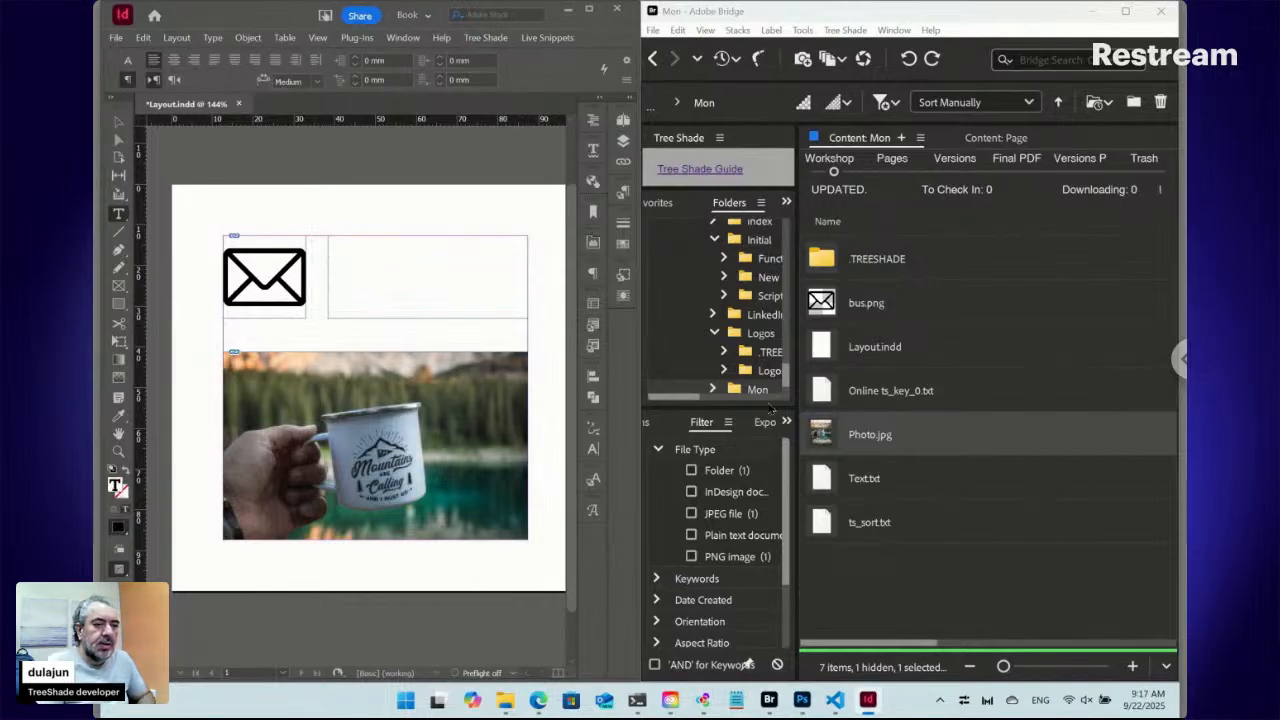
pyautogui.click(826, 484)
pyautogui.rightClick(826, 484)
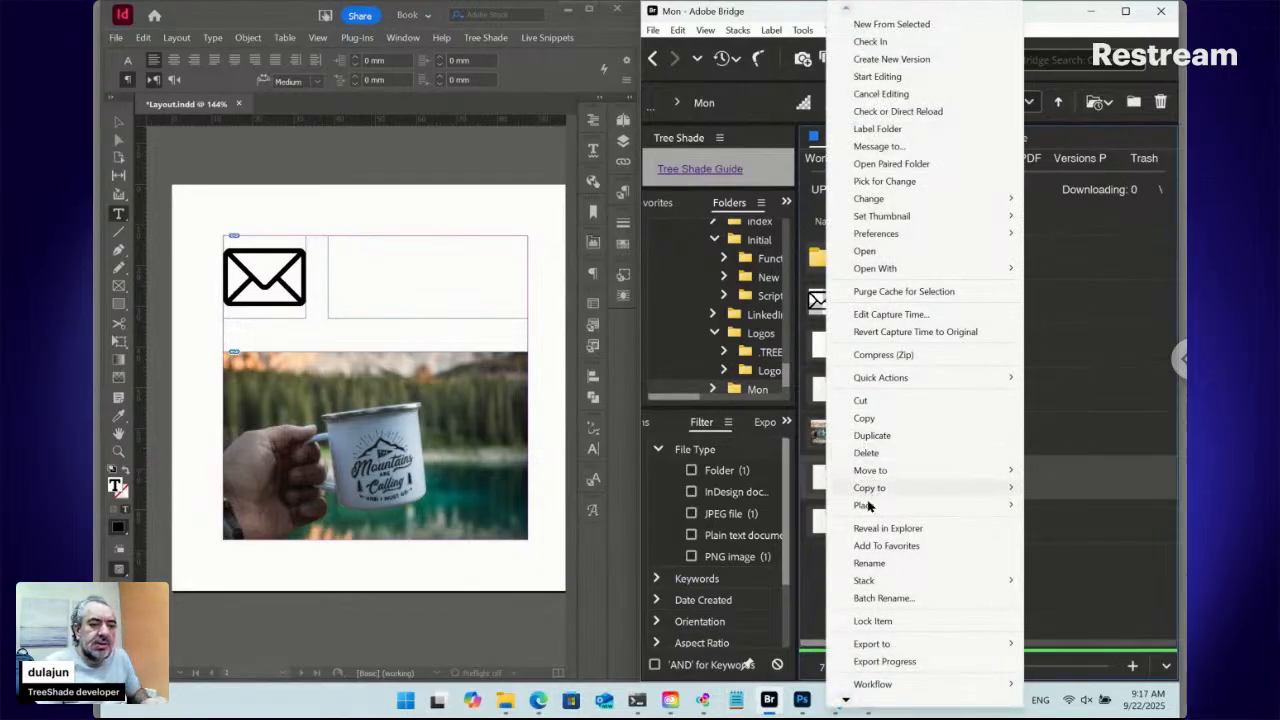
pyautogui.moveTo(866, 505)
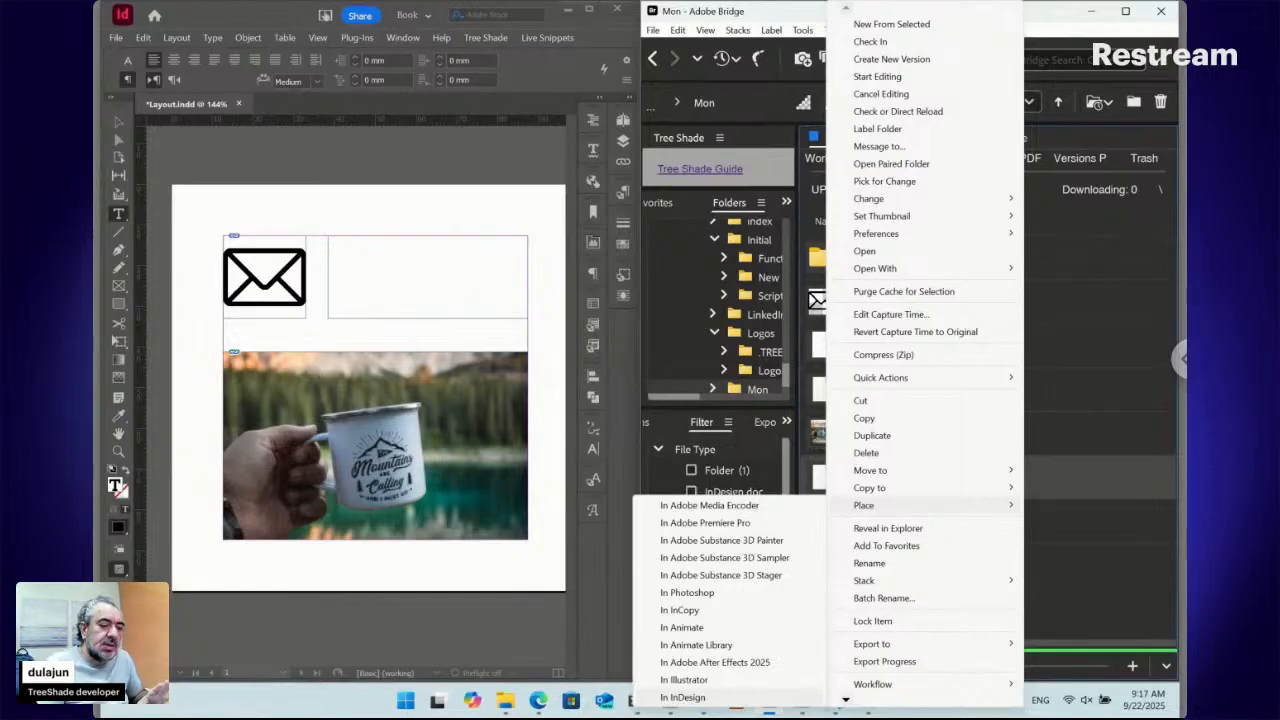
pyautogui.click(682, 697)
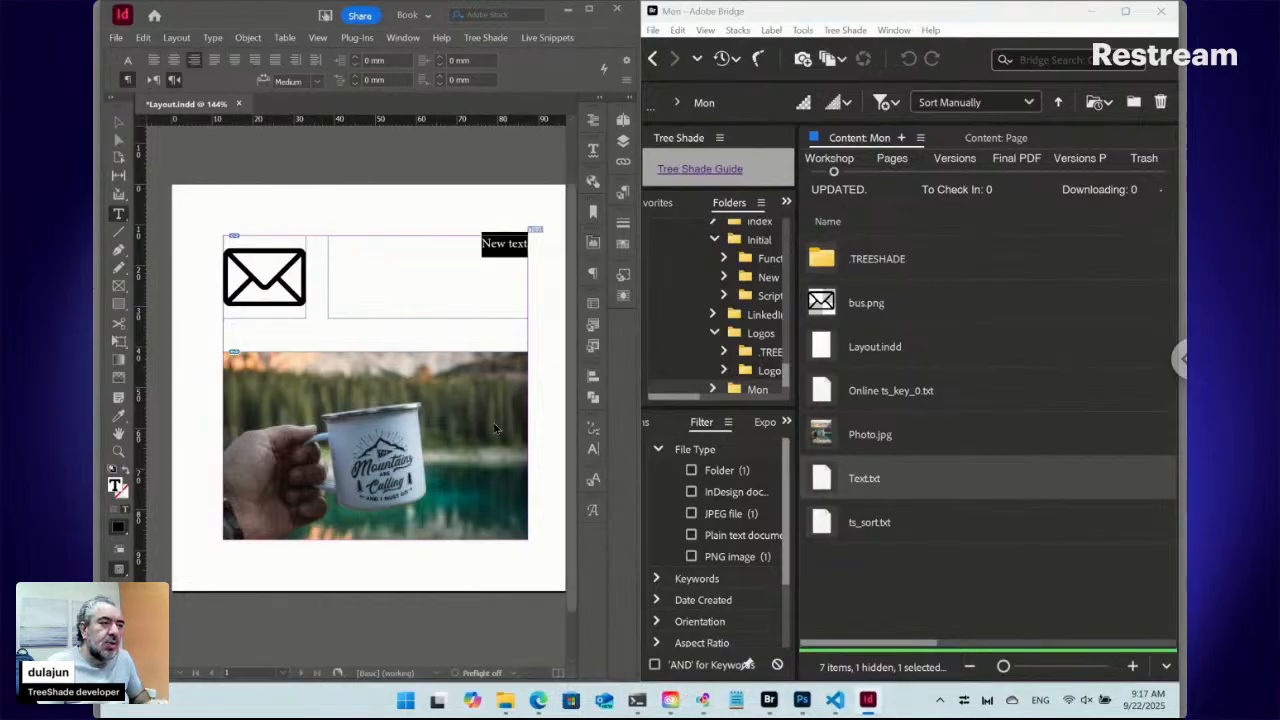
# Set the paragraph direction of the placed "New text" to left-to-right
pyautogui.click(506, 245)
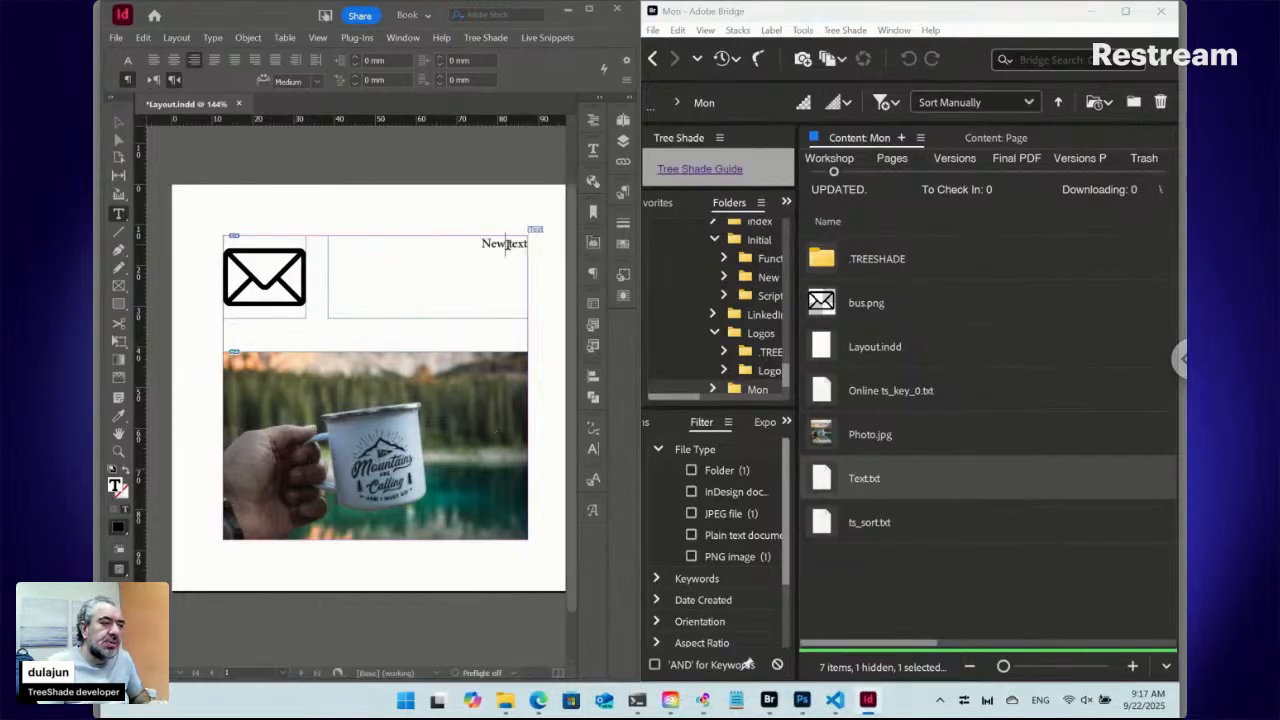
pyautogui.press('BackSpace')
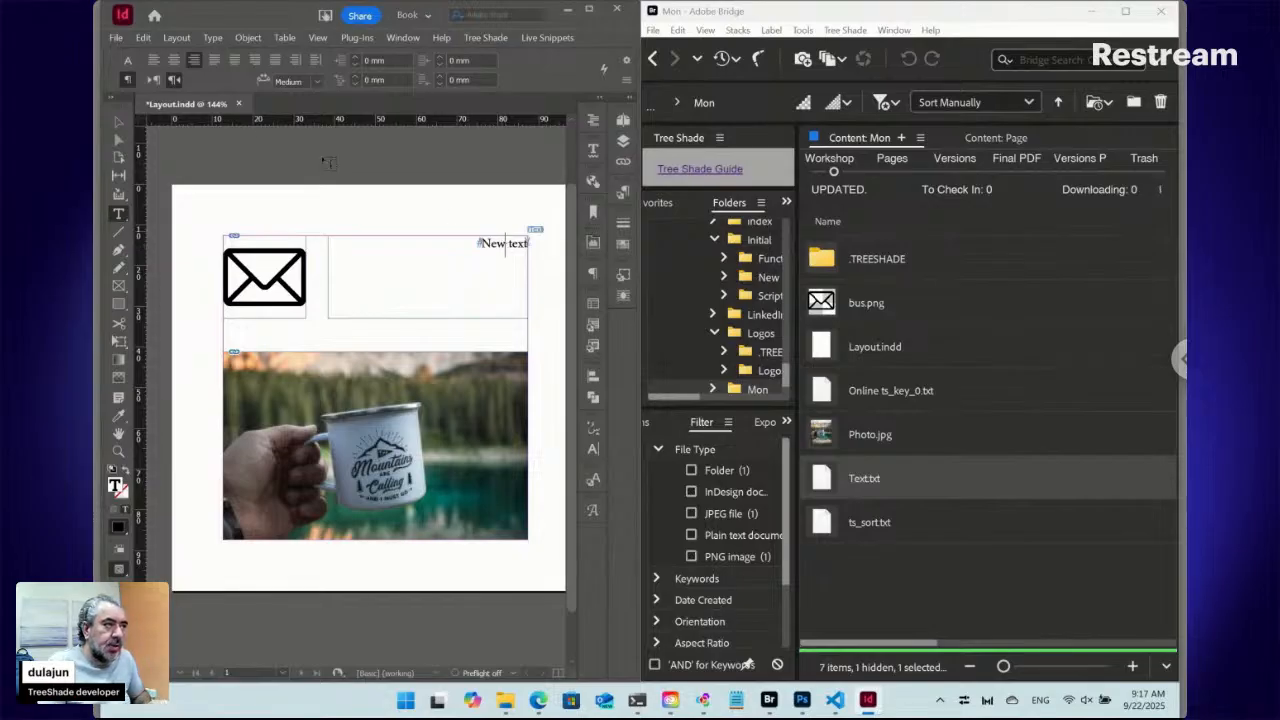
pyautogui.click(153, 80)
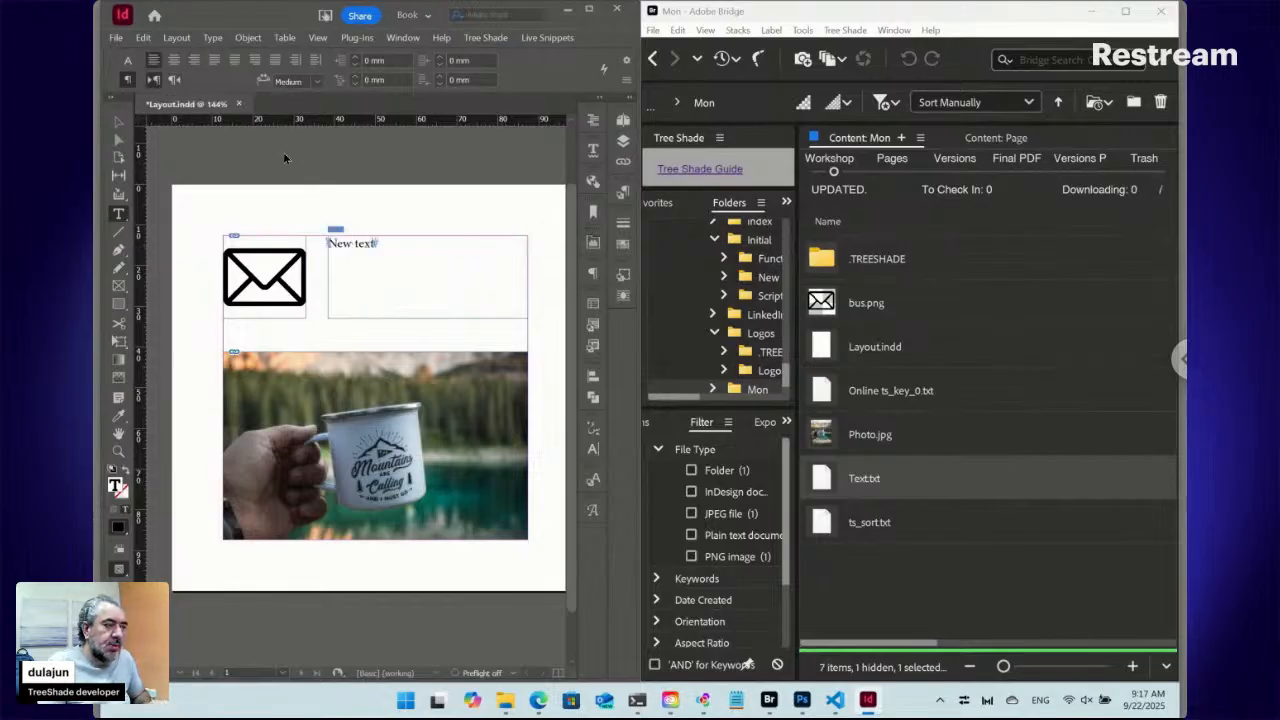
# Inspect the Text snippet marker above the text frame, including its object style, swatches and paragraph style
pyautogui.click(118, 451)
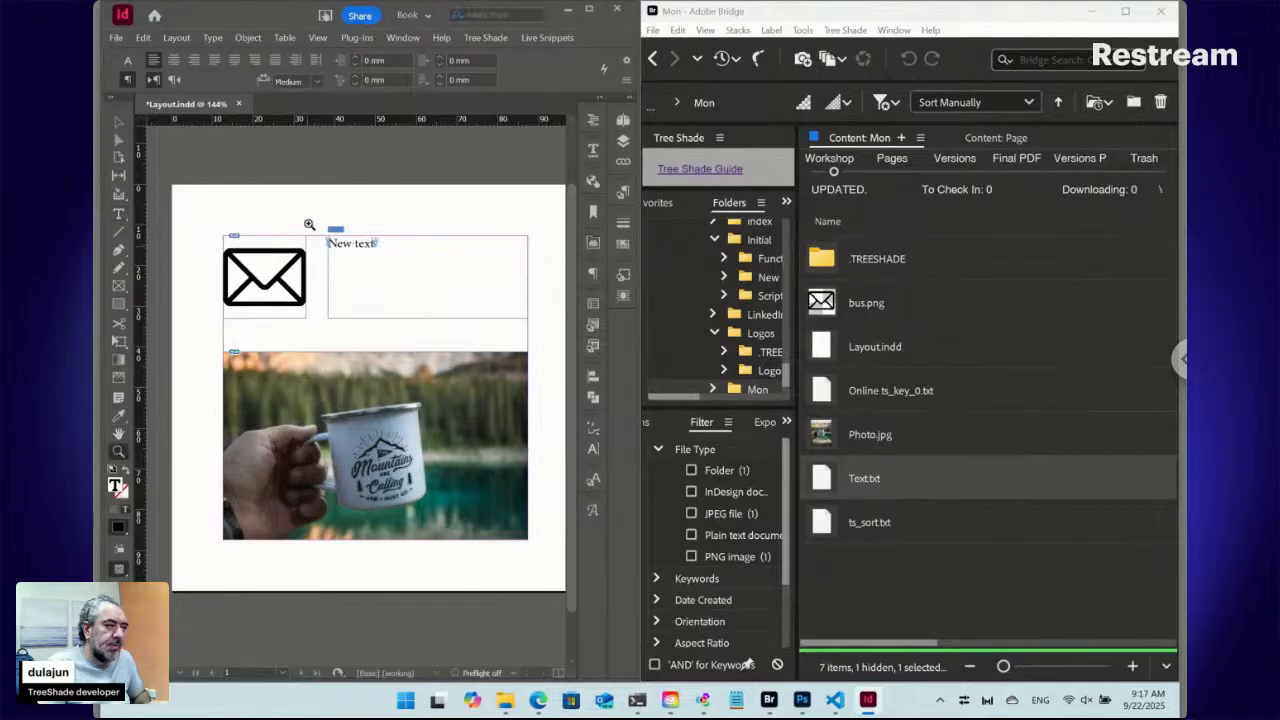
pyautogui.moveTo(300, 198); pyautogui.dragTo(469, 341)
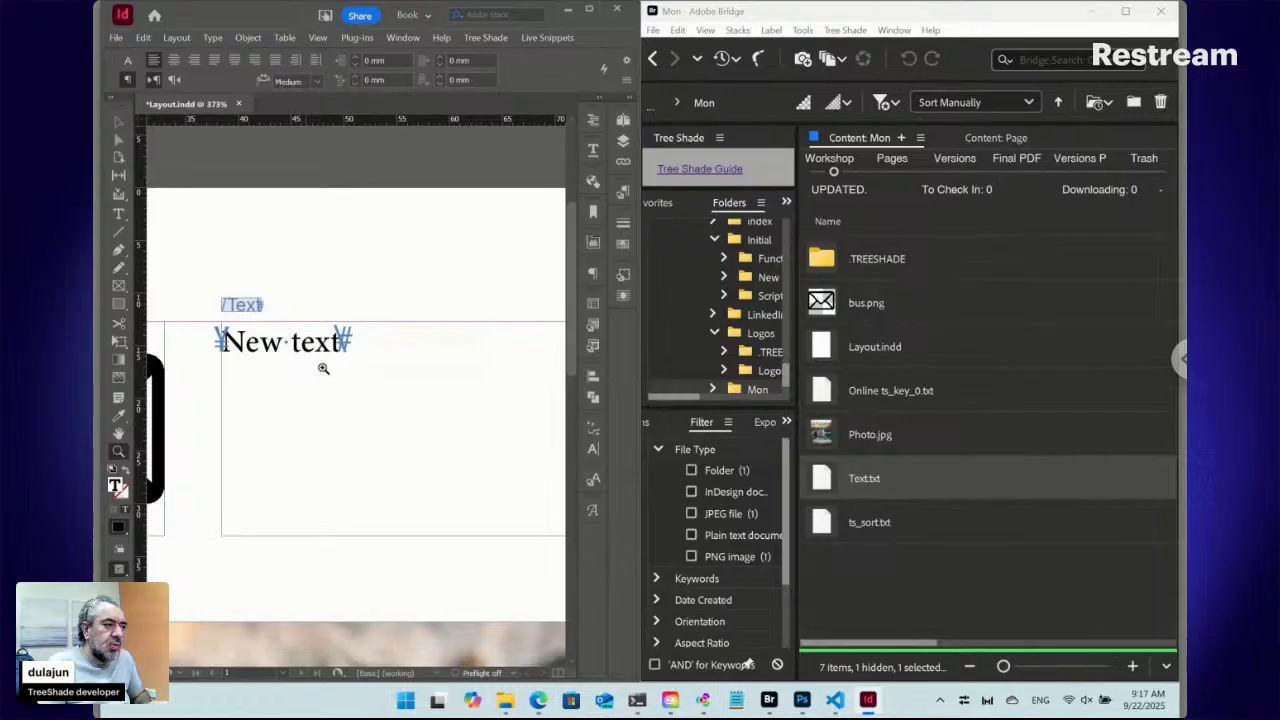
pyautogui.click(118, 121)
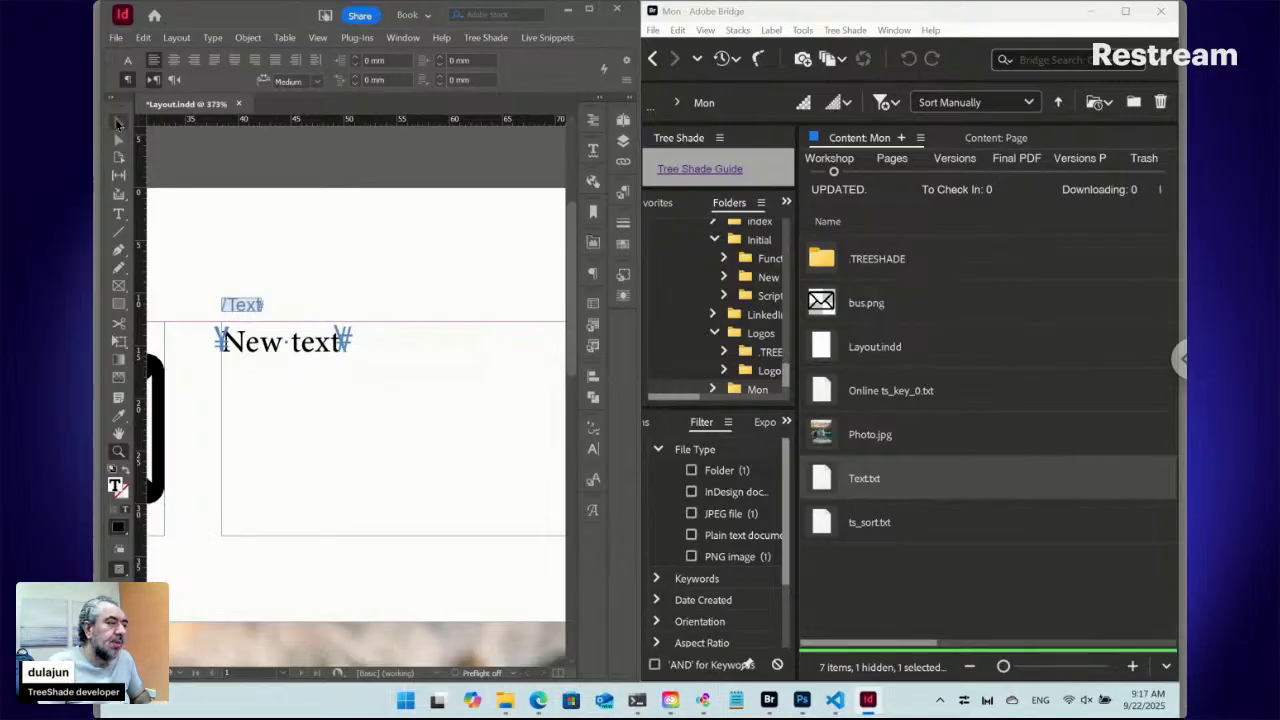
pyautogui.click(252, 311)
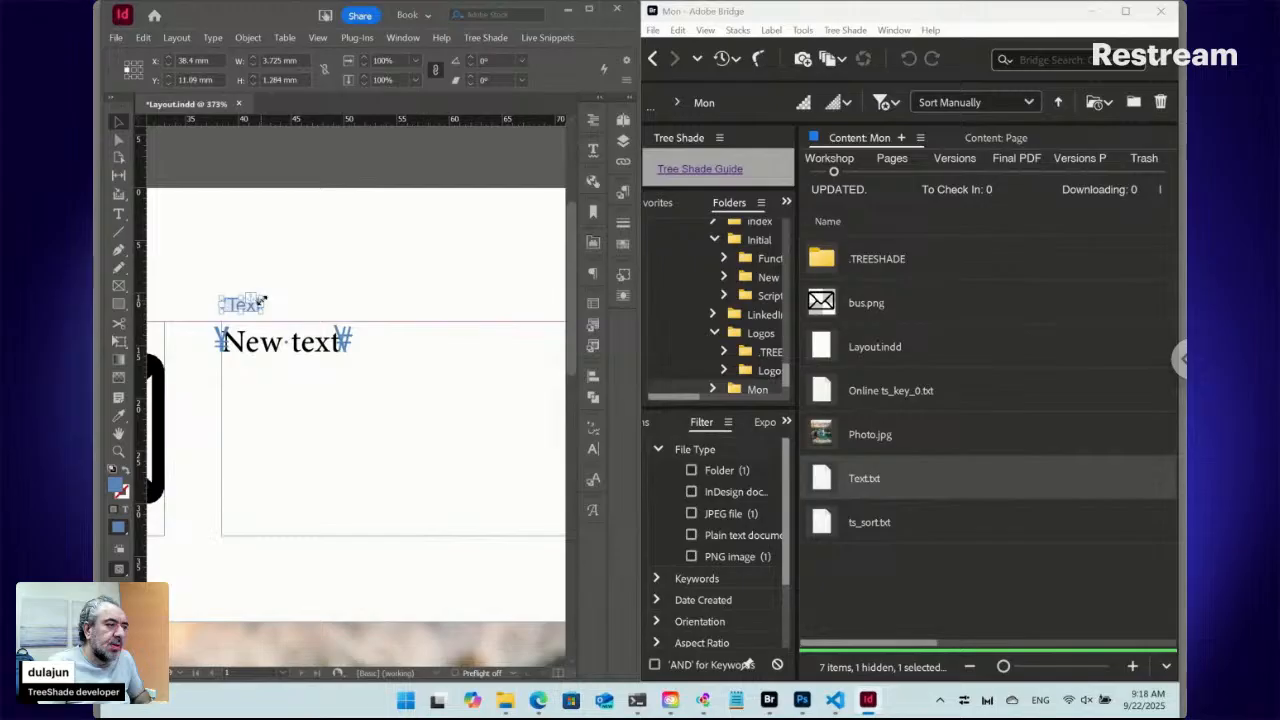
pyautogui.moveTo(260, 300); pyautogui.dragTo(288, 275)
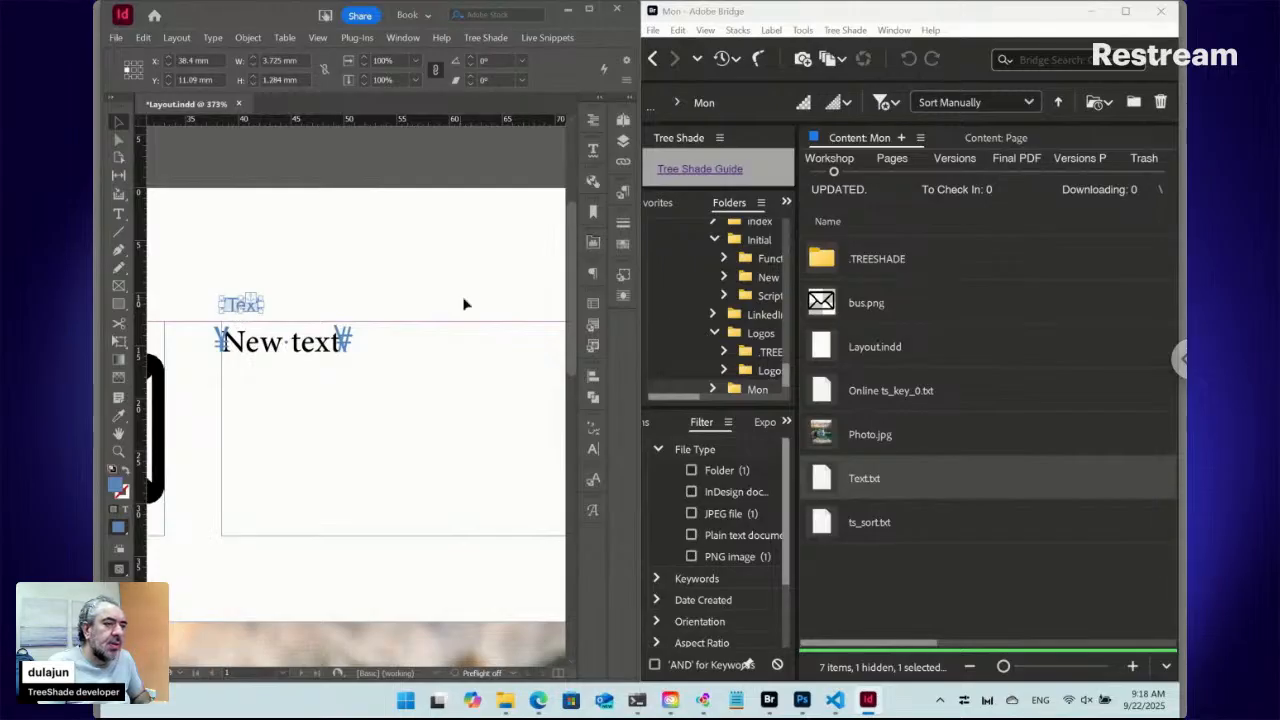
pyautogui.click(623, 276)
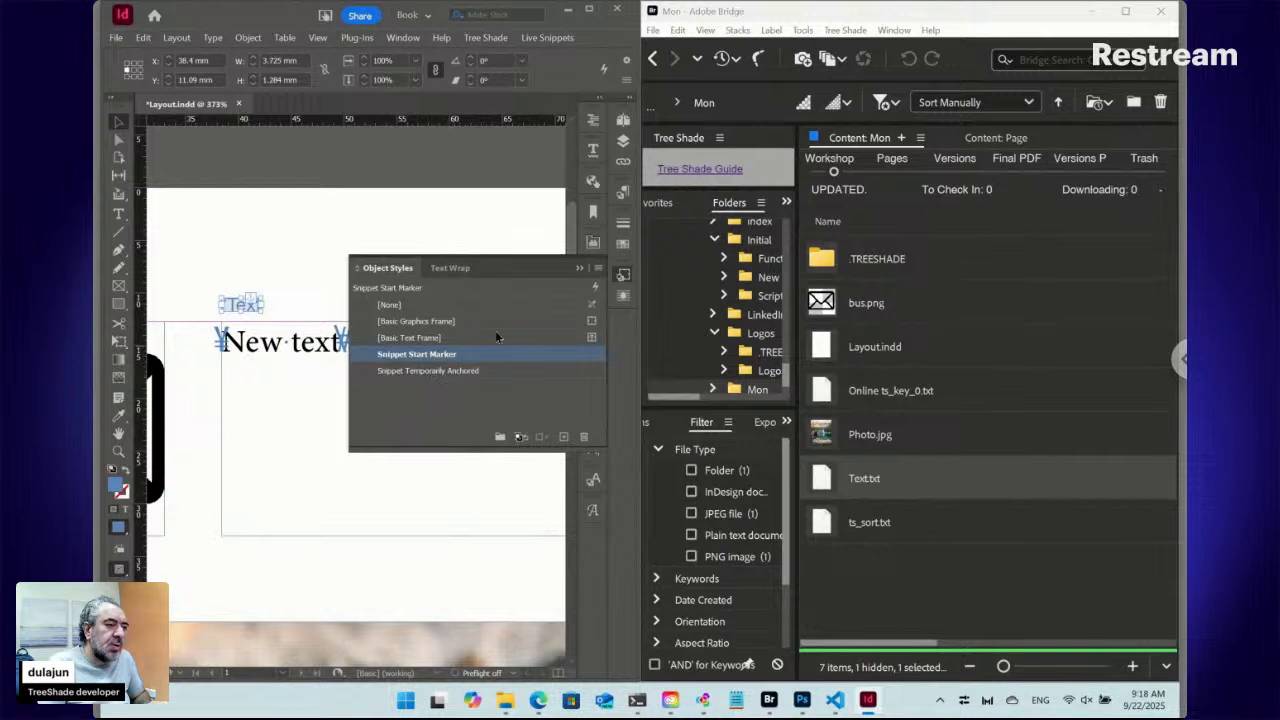
pyautogui.click(624, 277)
pyautogui.click(621, 246)
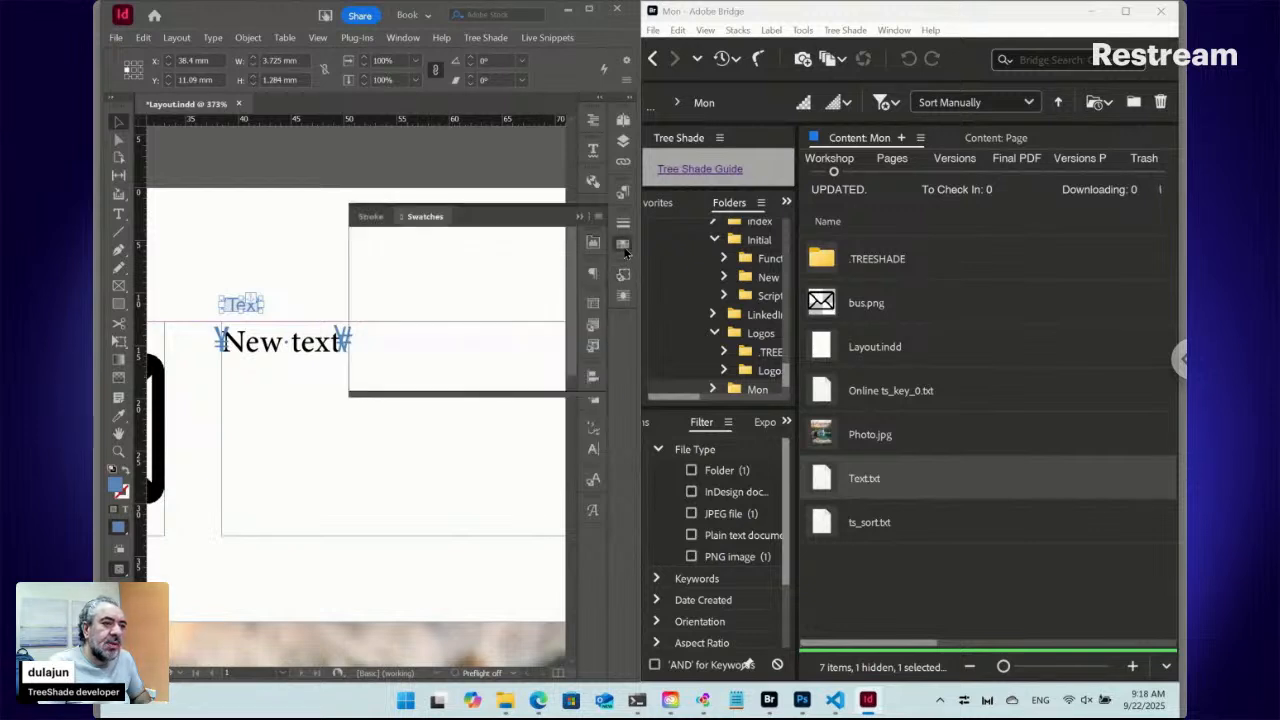
pyautogui.scroll(-1, 500, 336)
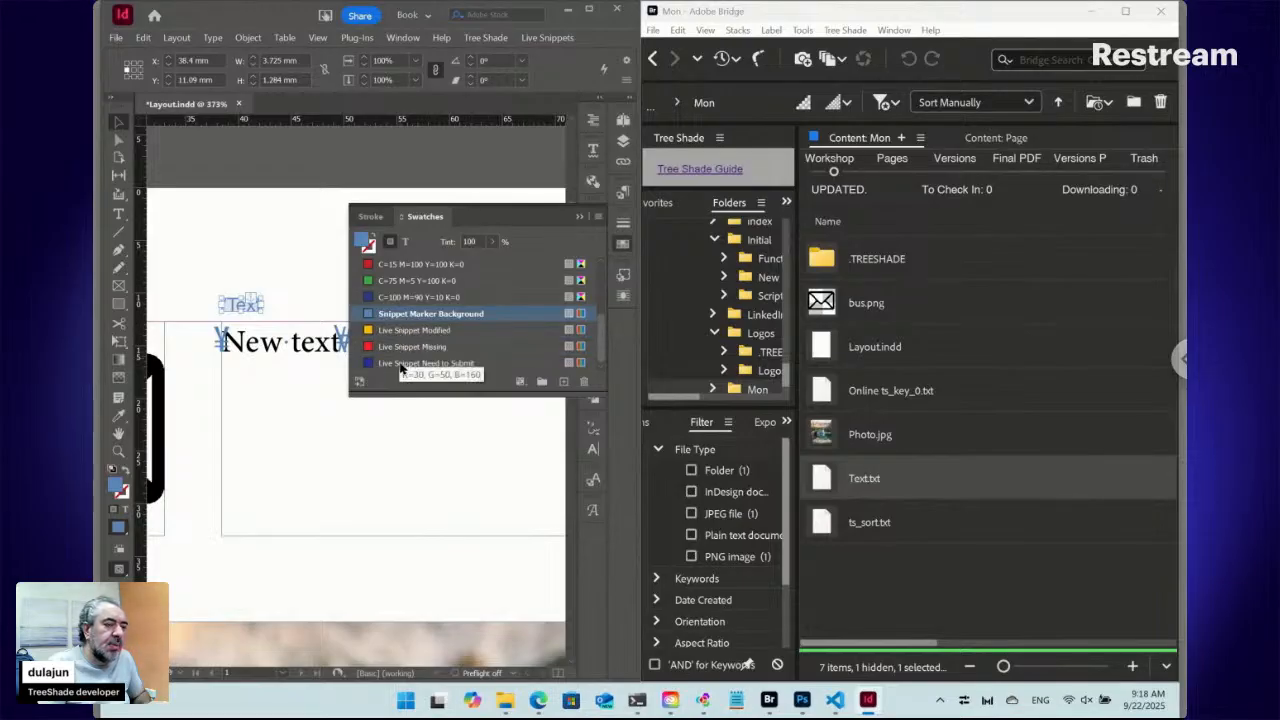
pyautogui.click(625, 245)
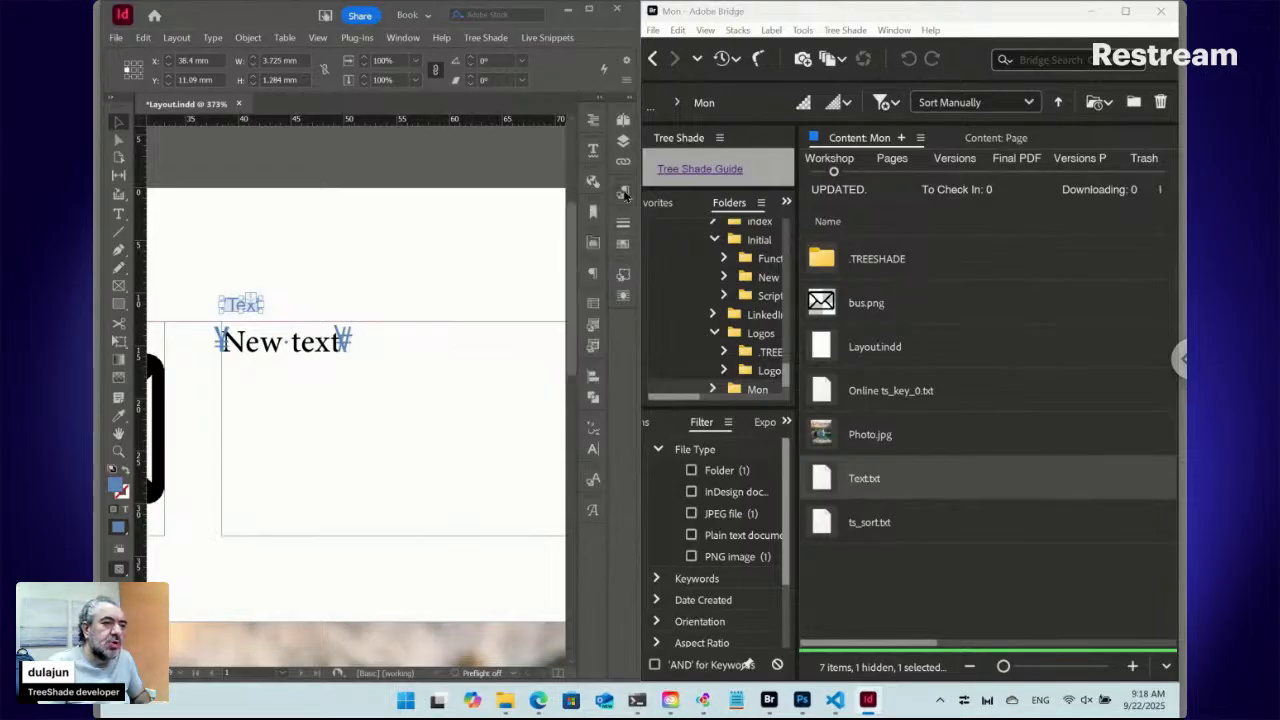
pyautogui.click(620, 193)
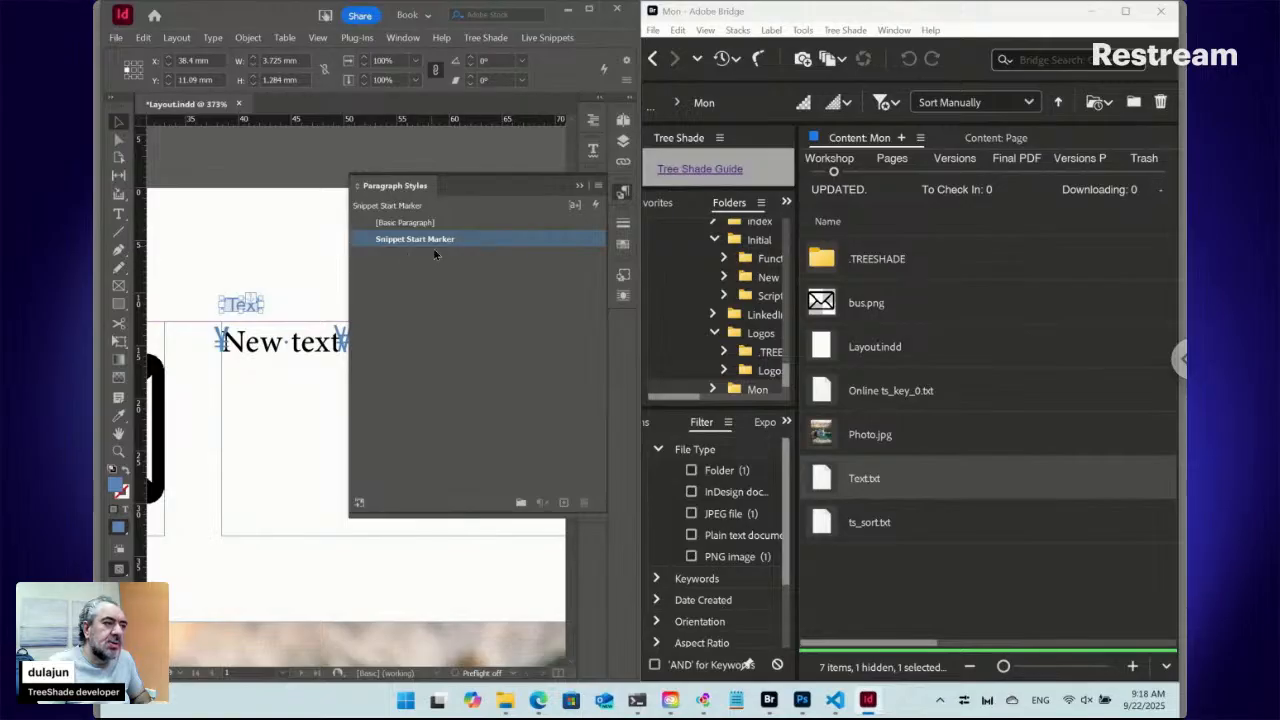
pyautogui.click(622, 194)
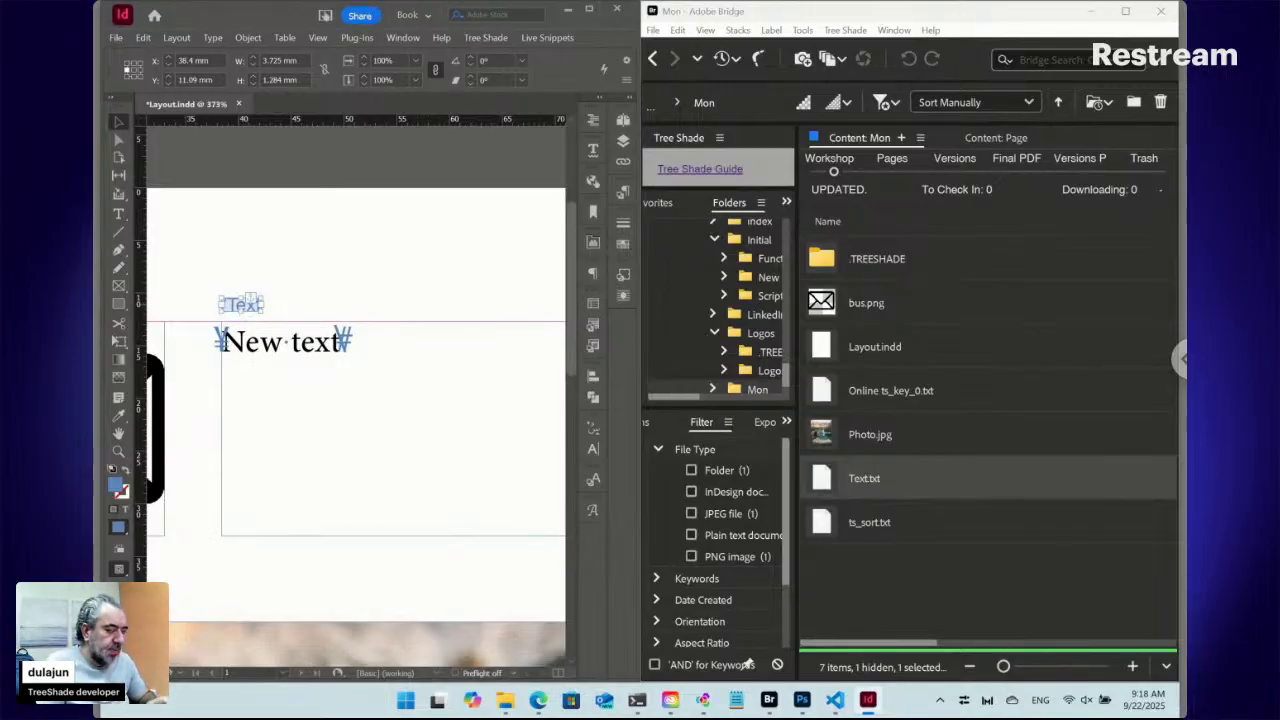
# Preview the page without snippet markers and guides, deselect the marker, and return to the normal view
pyautogui.press('w')
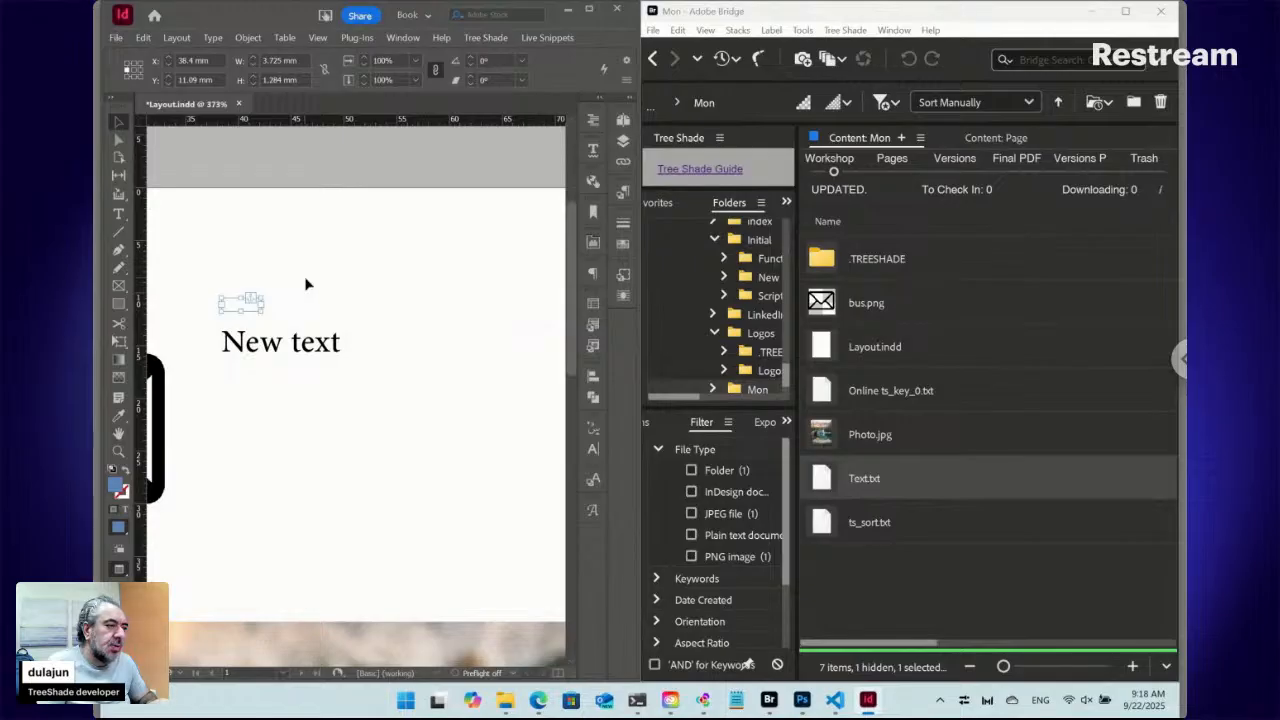
pyautogui.click(306, 284)
pyautogui.press('w')
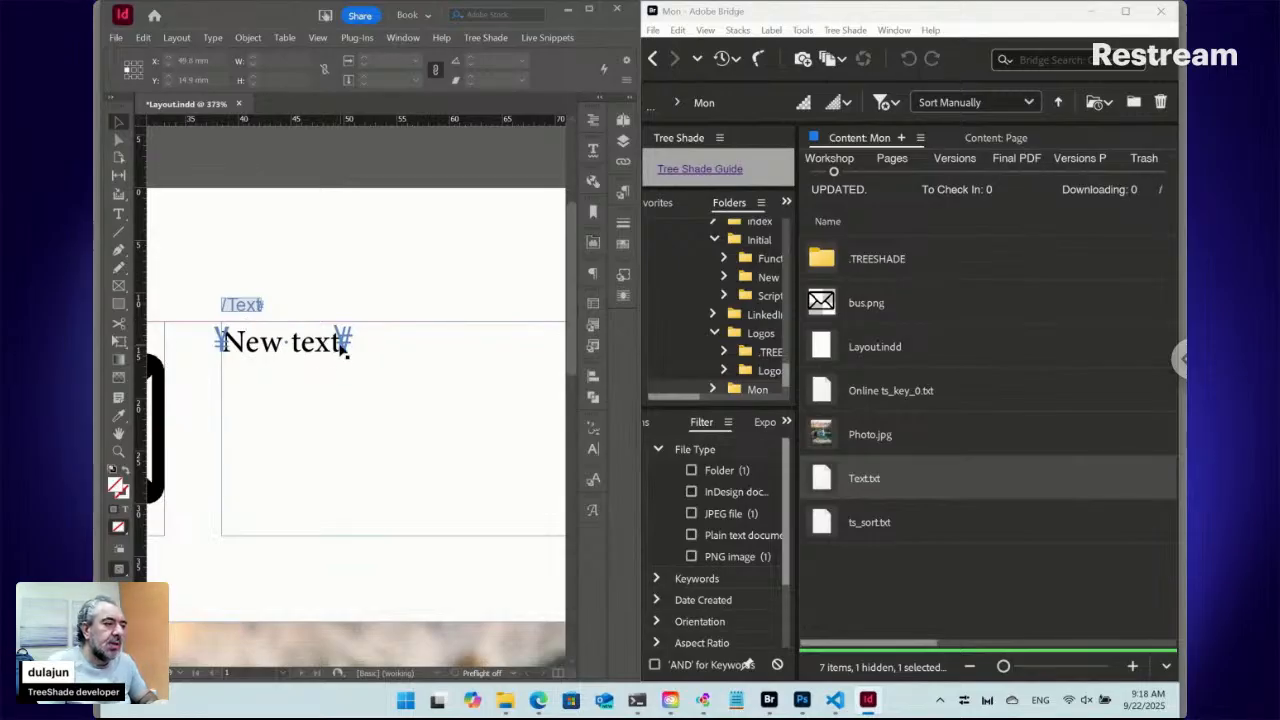
# Place the text cursor inside "New text", select the snippet's content with the Live Snippets Select Content command, and clear the selection
pyautogui.doubleClick(318, 343)
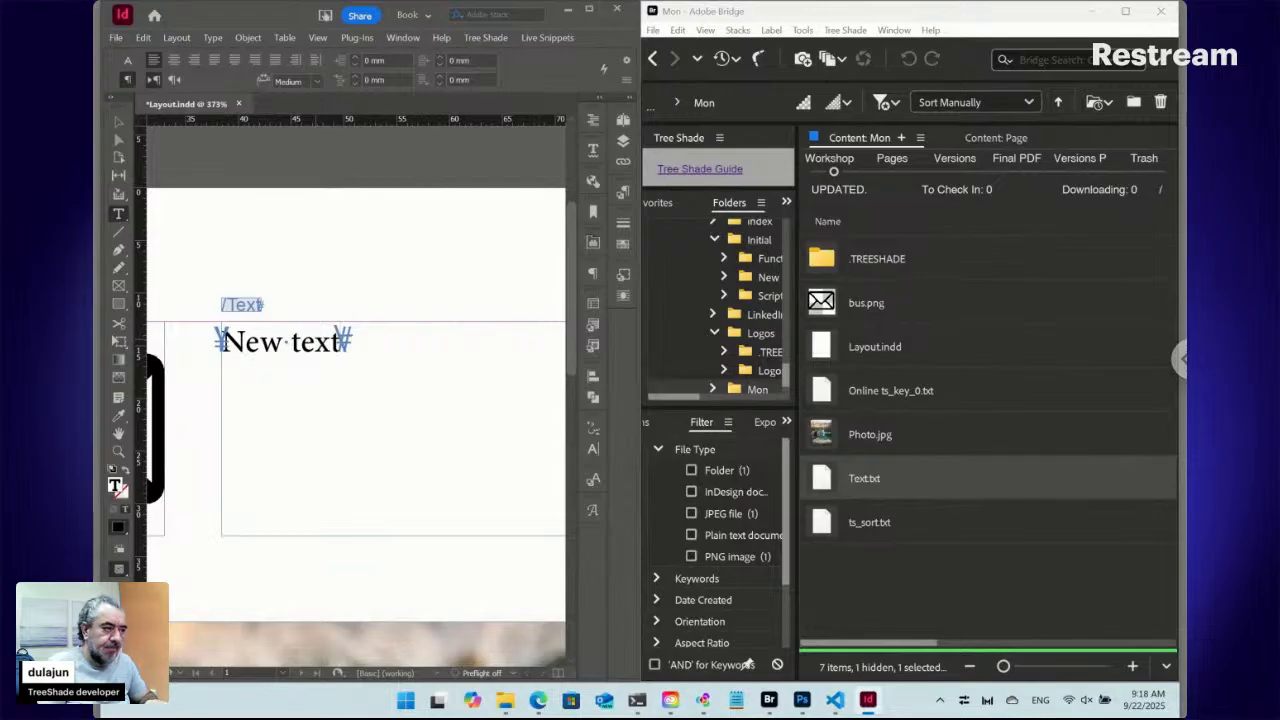
pyautogui.press('Left')
pyautogui.press('Left')
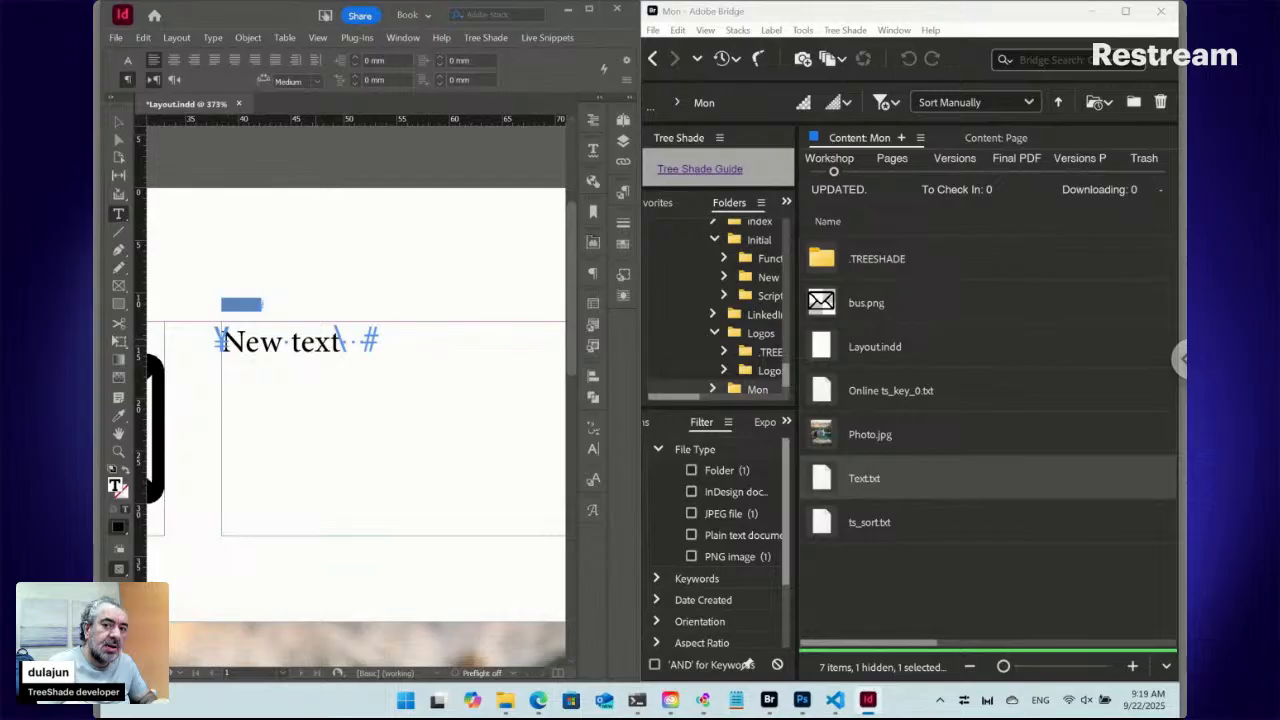
pyautogui.press('Right')
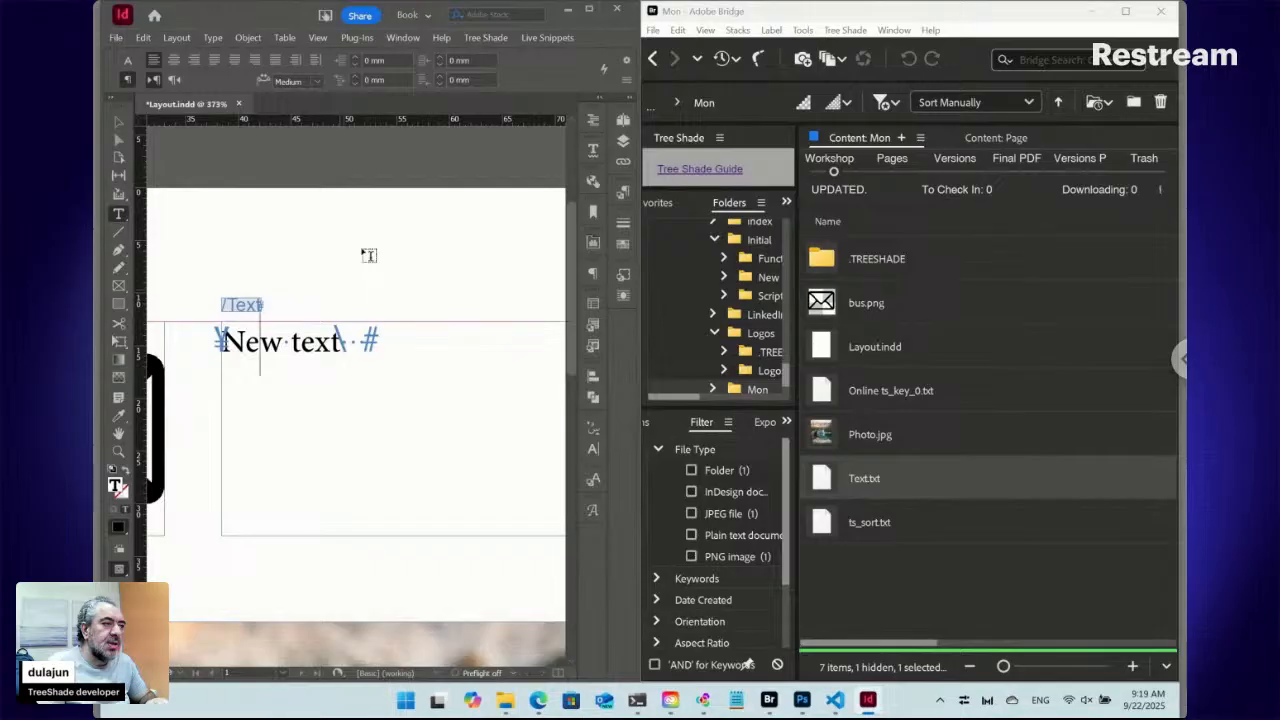
pyautogui.click(550, 38)
pyautogui.moveTo(559, 241)
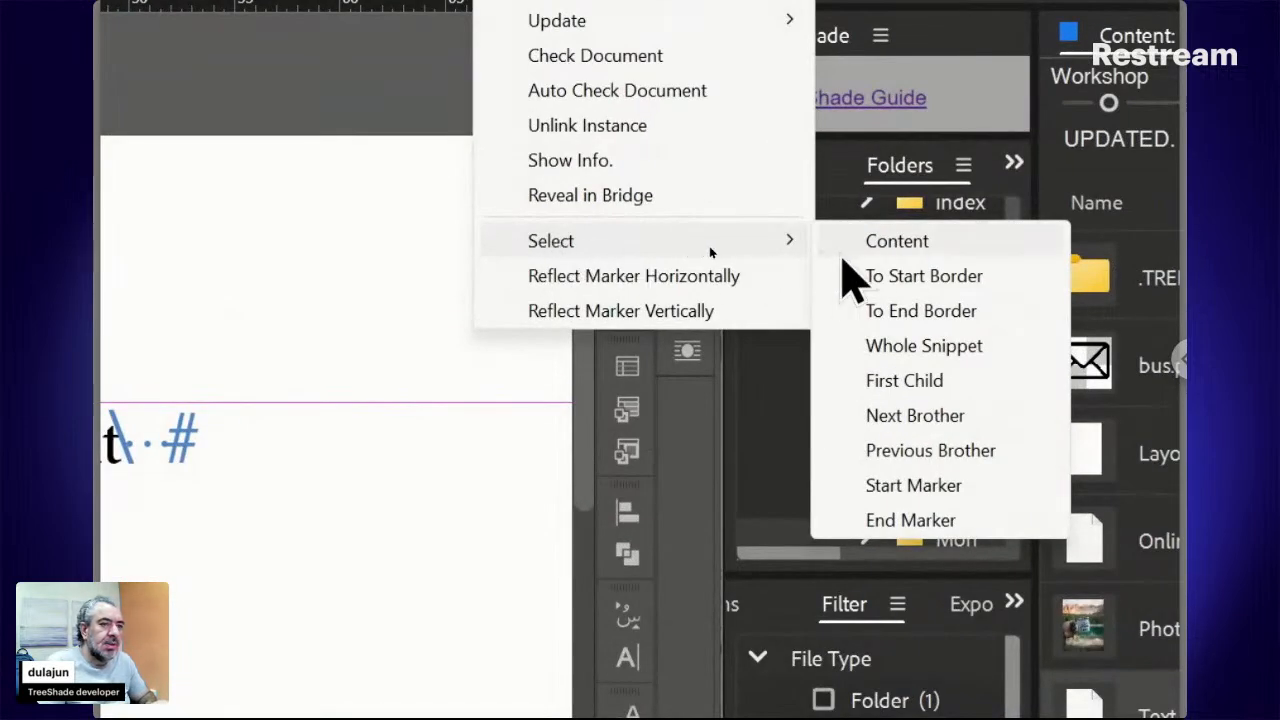
pyautogui.click(878, 252)
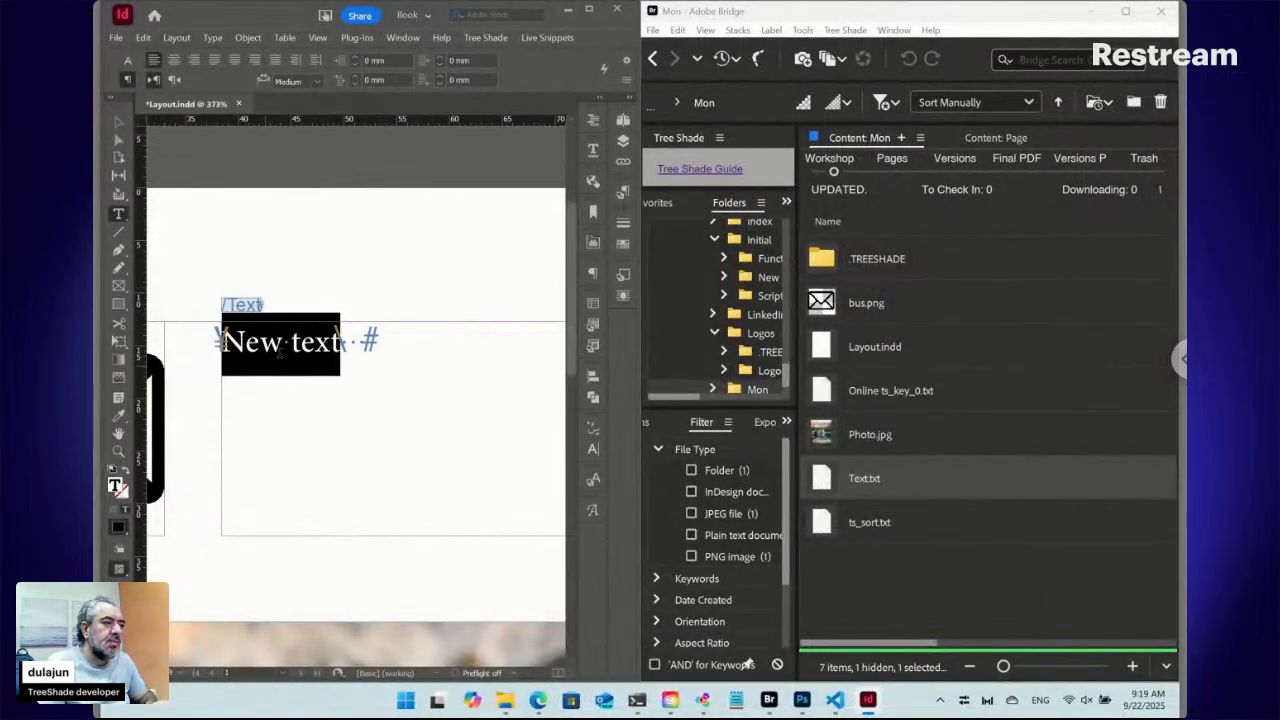
pyautogui.click(276, 350)
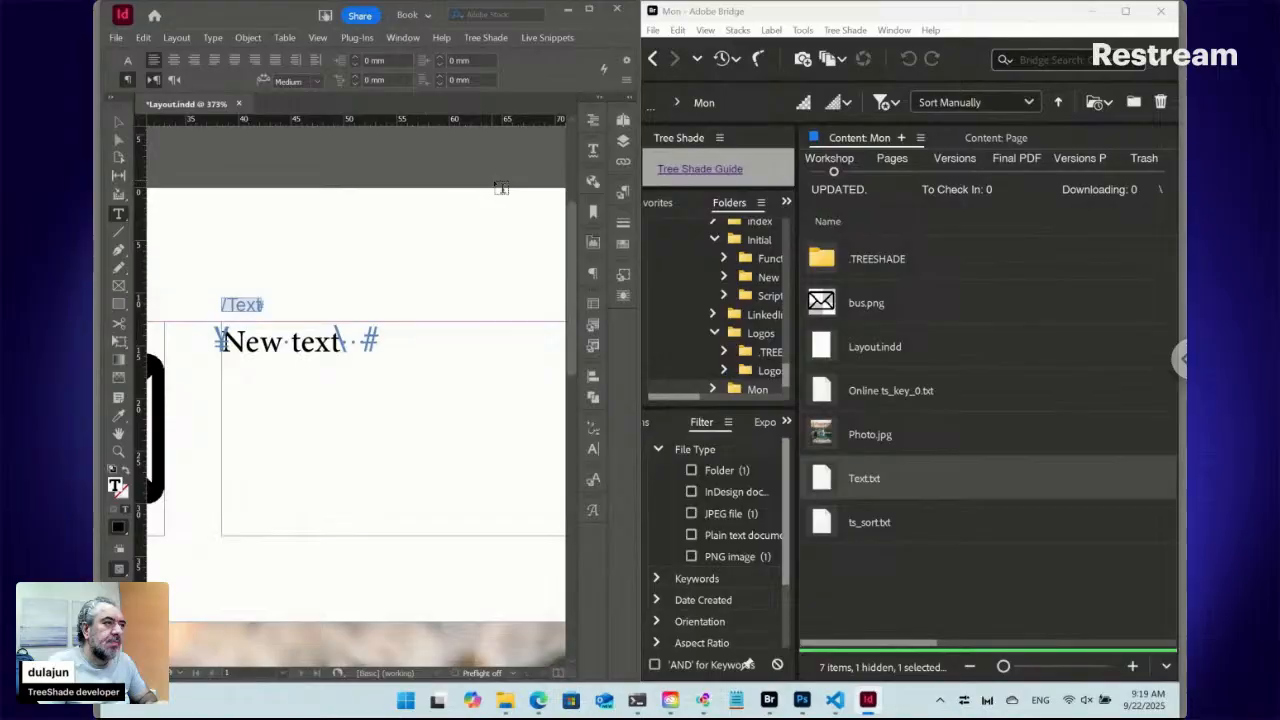
# Open the Keyboard Shortcuts settings and list the commands of the Scripts product area
pyautogui.click(144, 38)
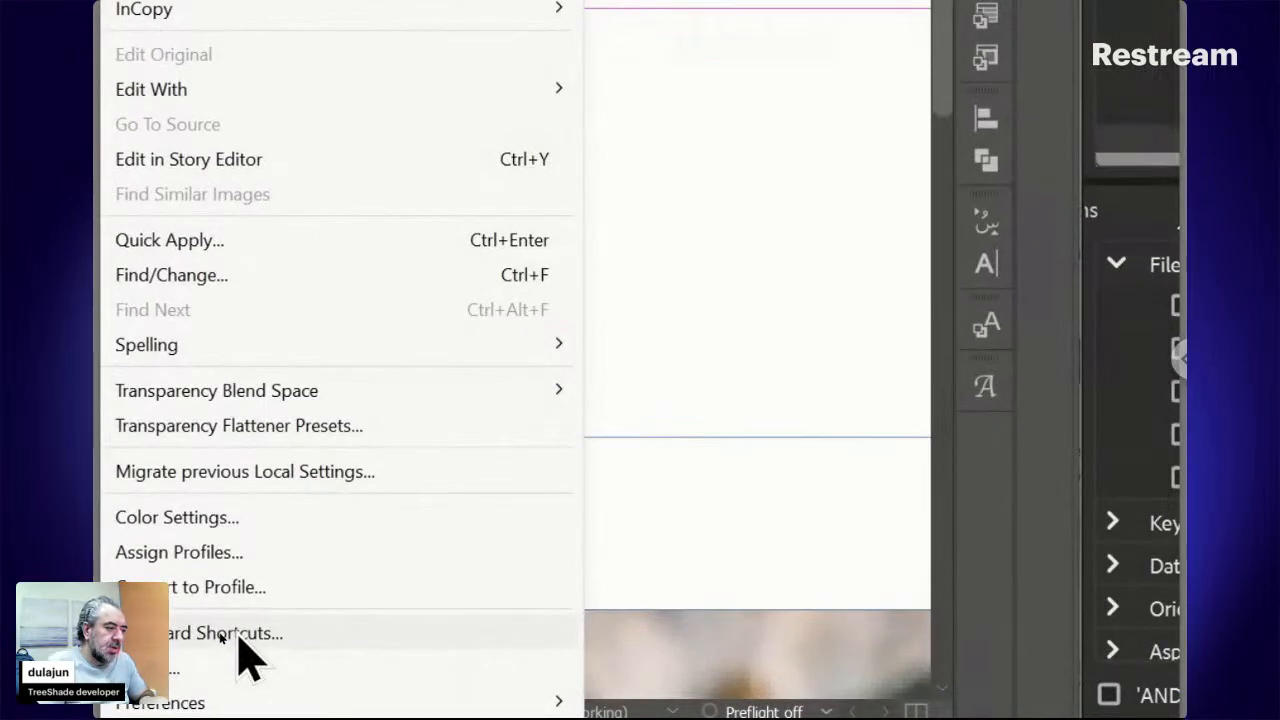
pyautogui.click(220, 636)
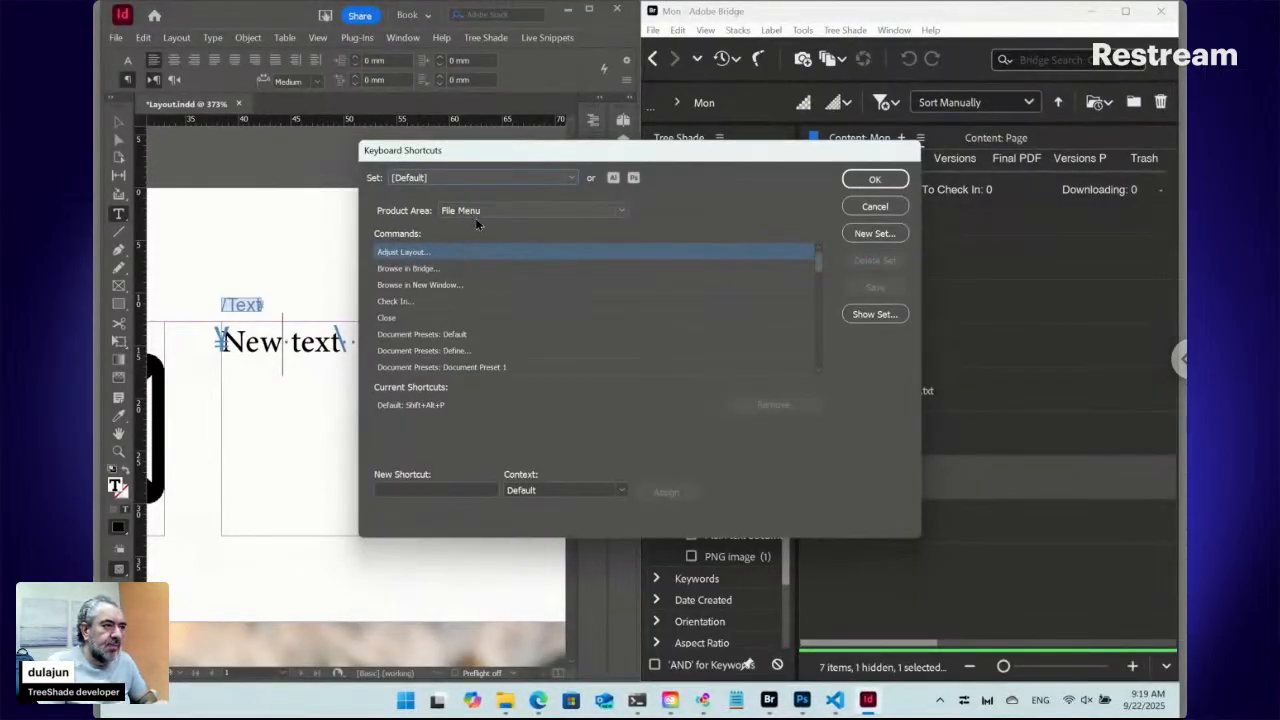
pyautogui.click(477, 213)
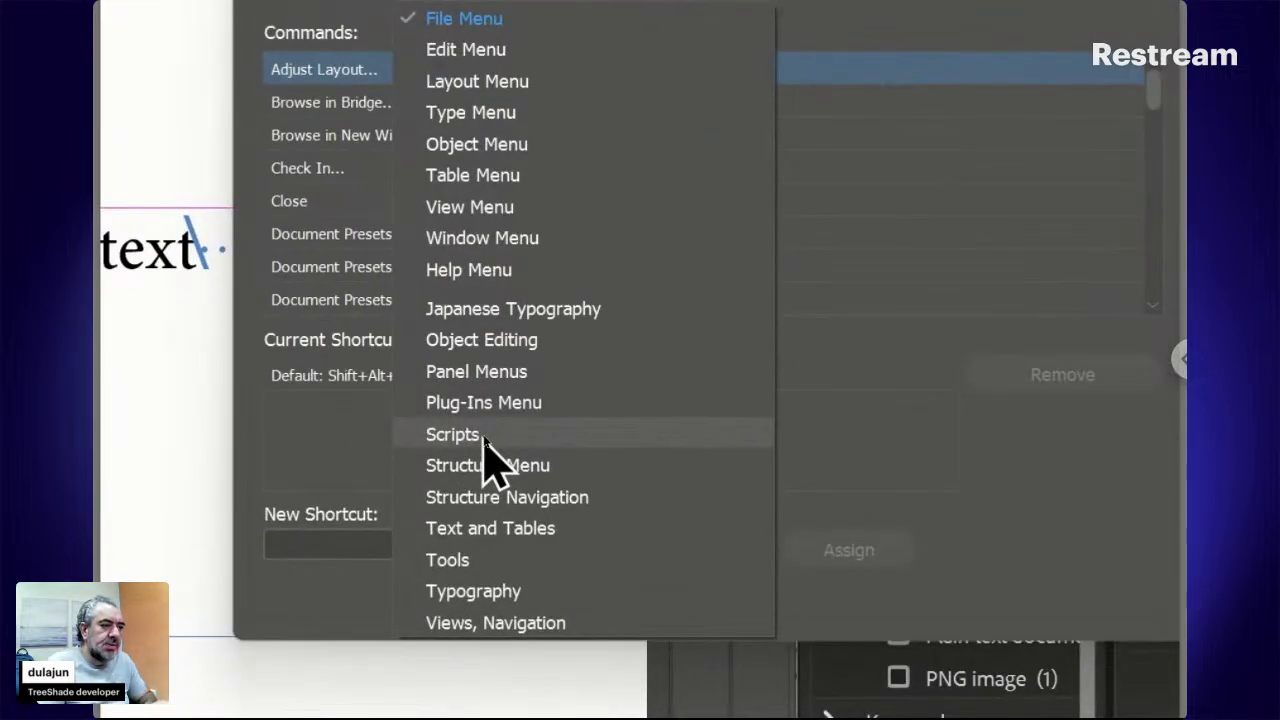
pyautogui.click(484, 438)
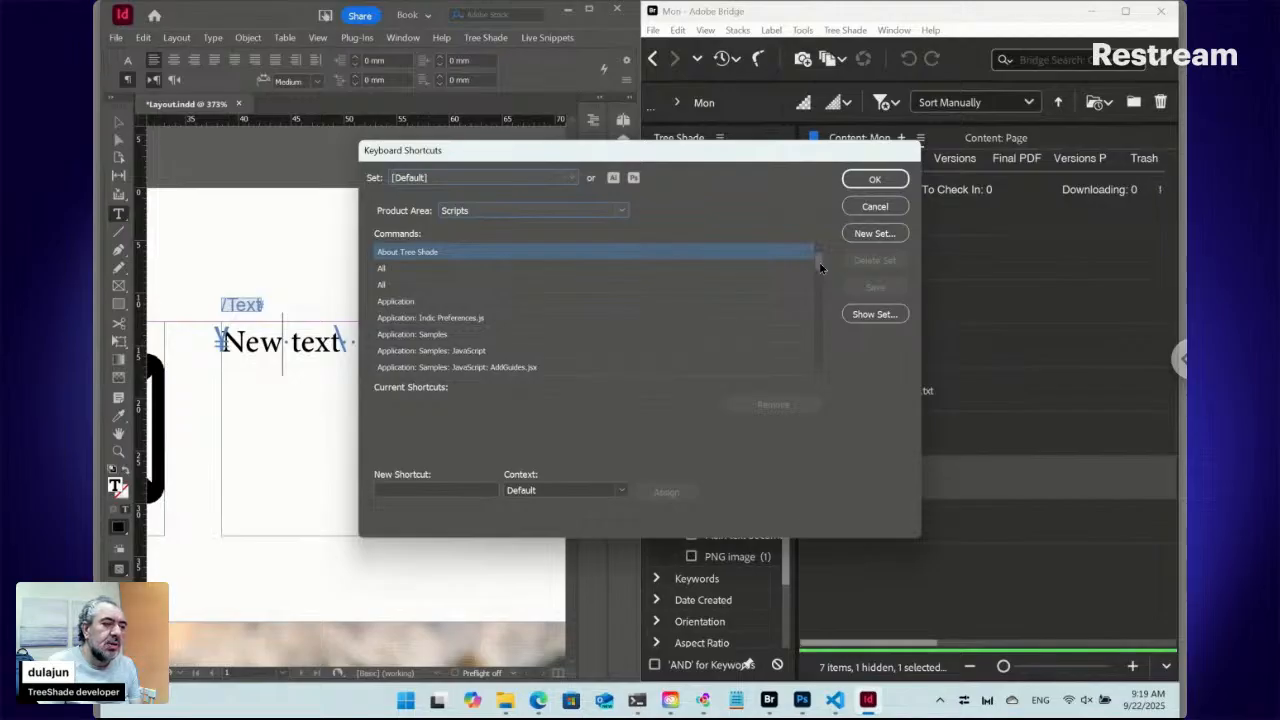
# Look through the Scripts commands for the Live Snippets selection commands, including Content
pyautogui.moveTo(819, 262); pyautogui.dragTo(811, 354)
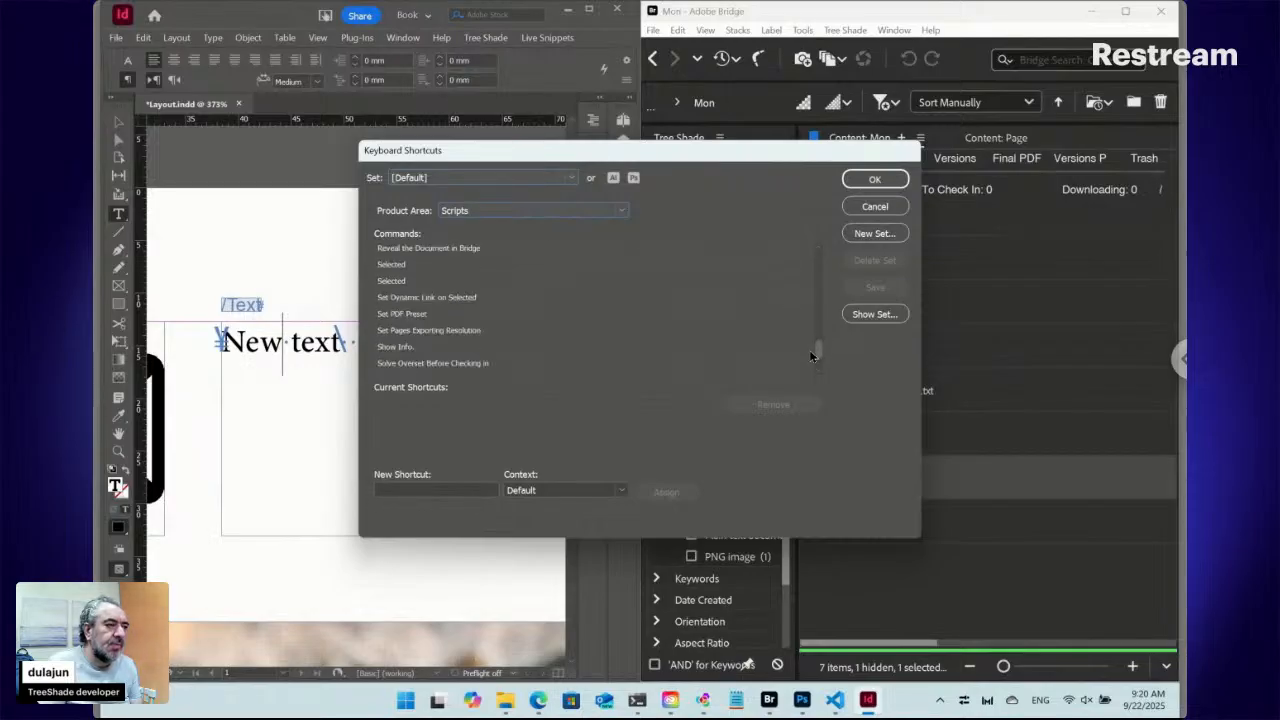
pyautogui.moveTo(811, 354); pyautogui.dragTo(811, 358)
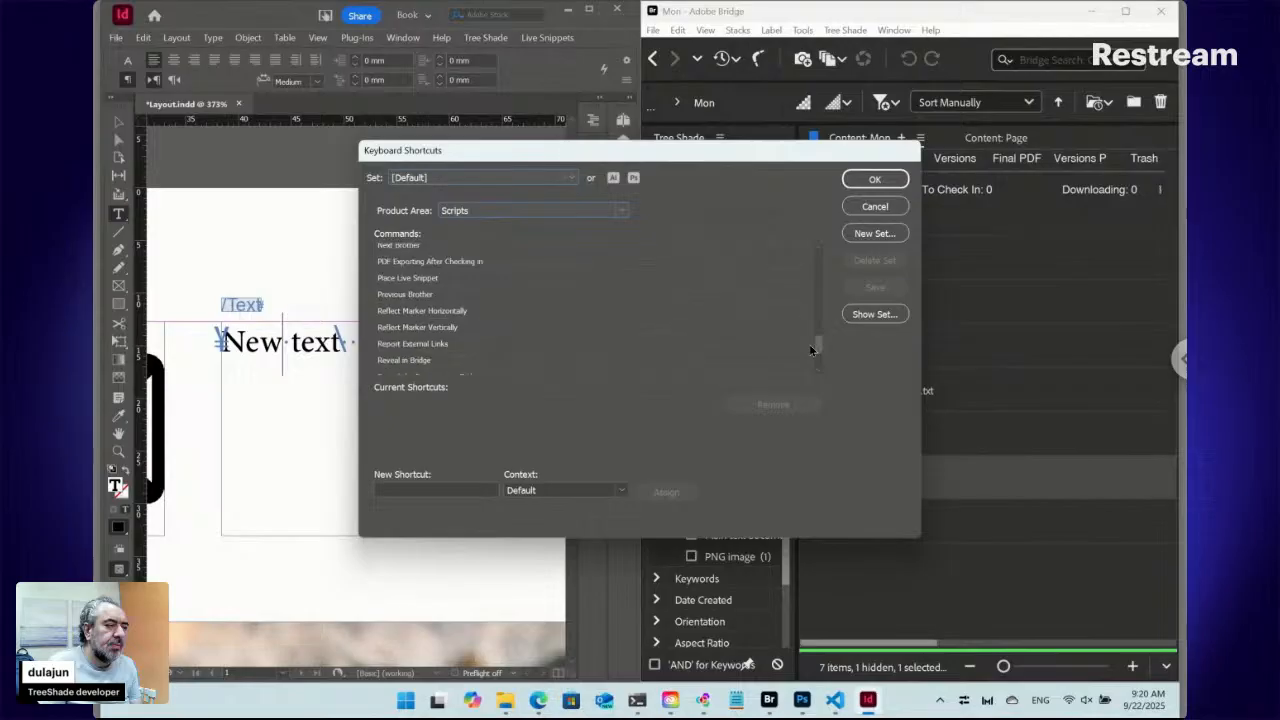
pyautogui.moveTo(811, 346)
pyautogui.mouseDown()
pyautogui.moveTo(808, 320)
pyautogui.moveTo(809, 370)
pyautogui.moveTo(815, 360)
pyautogui.mouseUp()
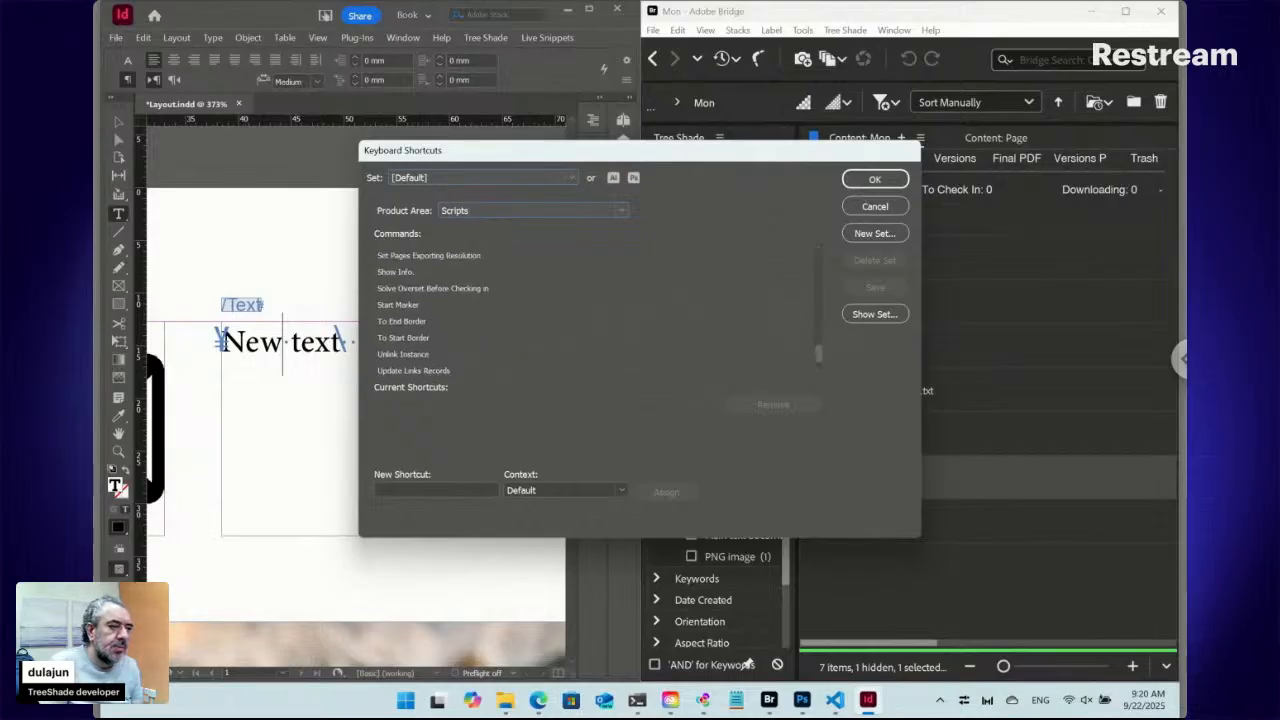
pyautogui.moveTo(816, 359); pyautogui.dragTo(816, 353)
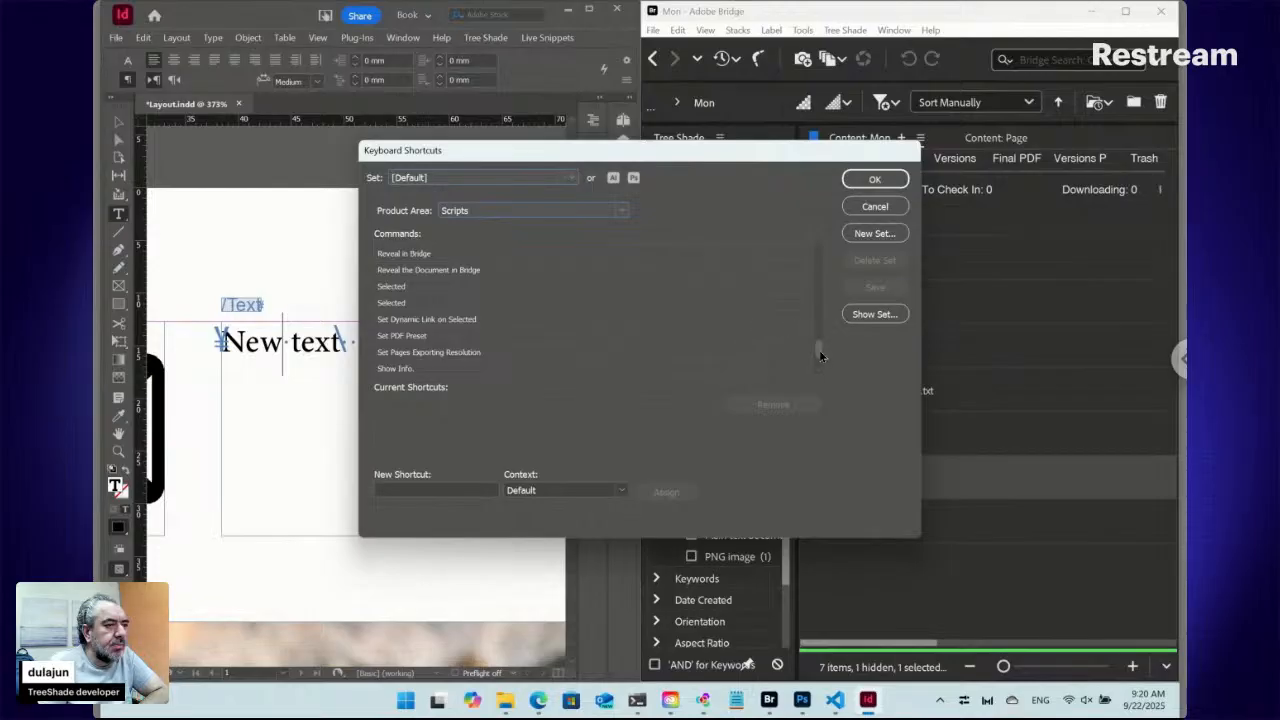
pyautogui.moveTo(819, 350)
pyautogui.mouseDown()
pyautogui.moveTo(821, 261)
pyautogui.moveTo(817, 354)
pyautogui.mouseUp()
pyautogui.click(406, 320)
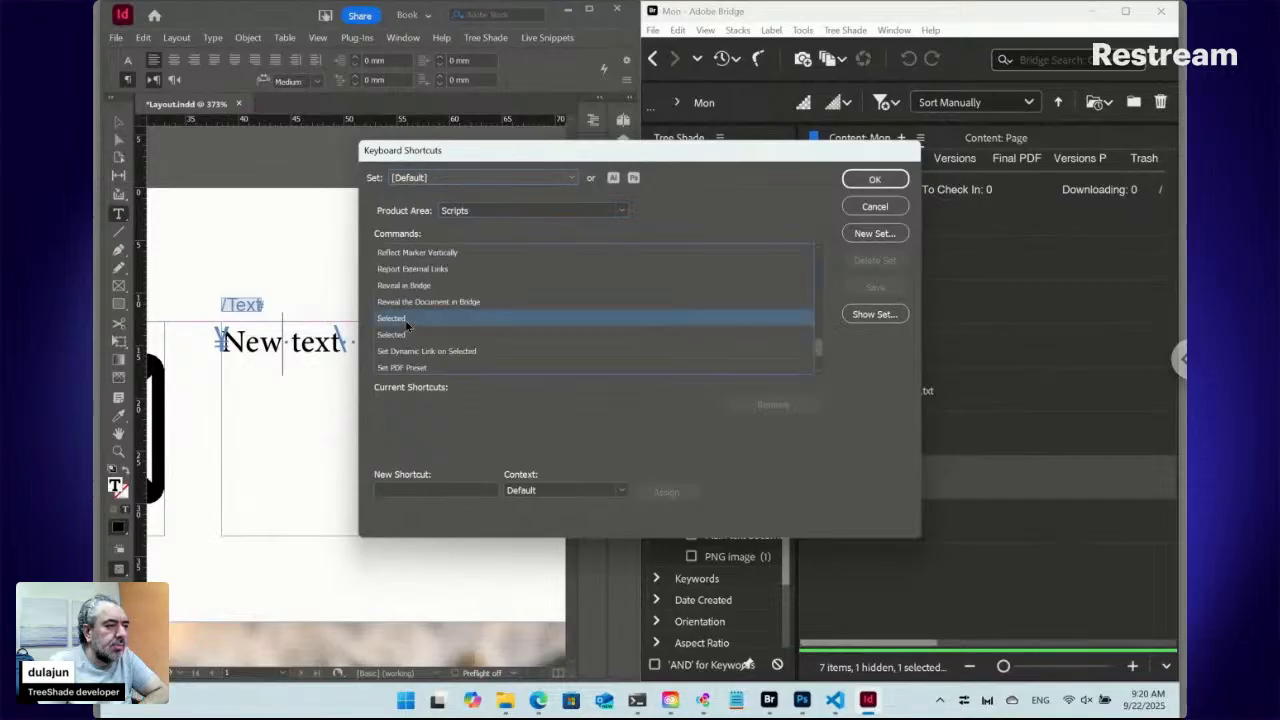
pyautogui.click(514, 212)
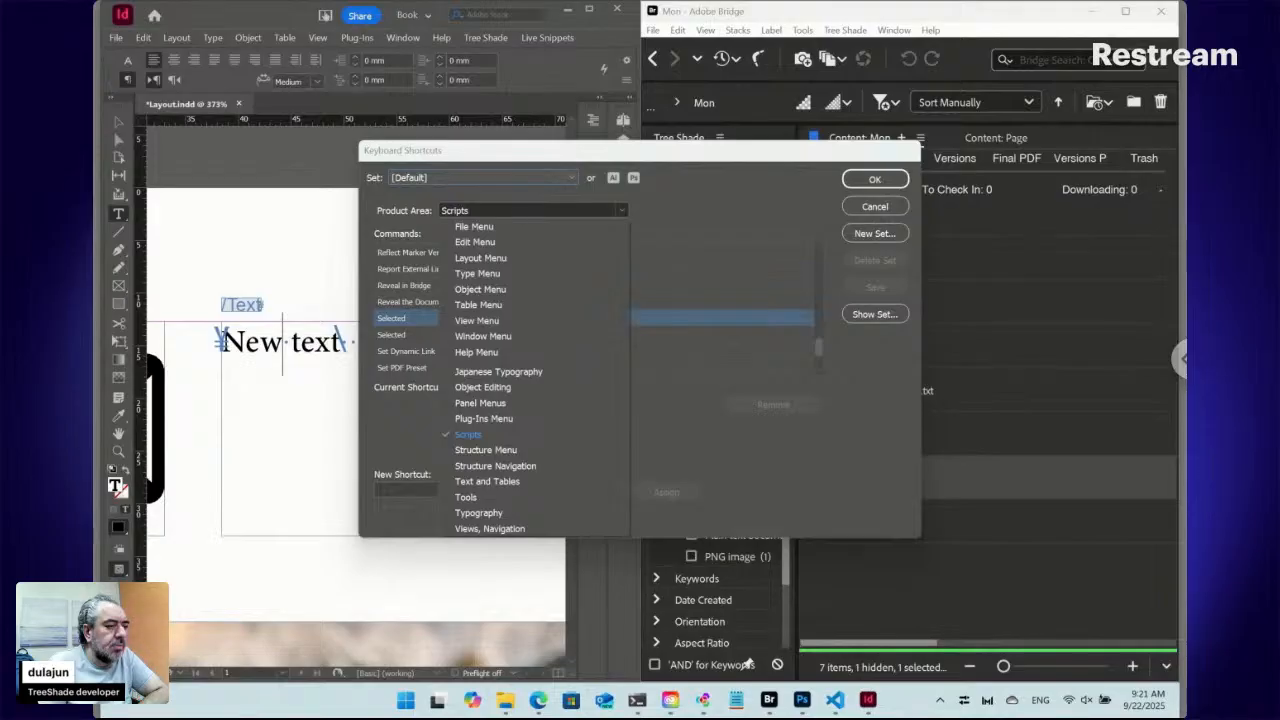
pyautogui.press('Escape')
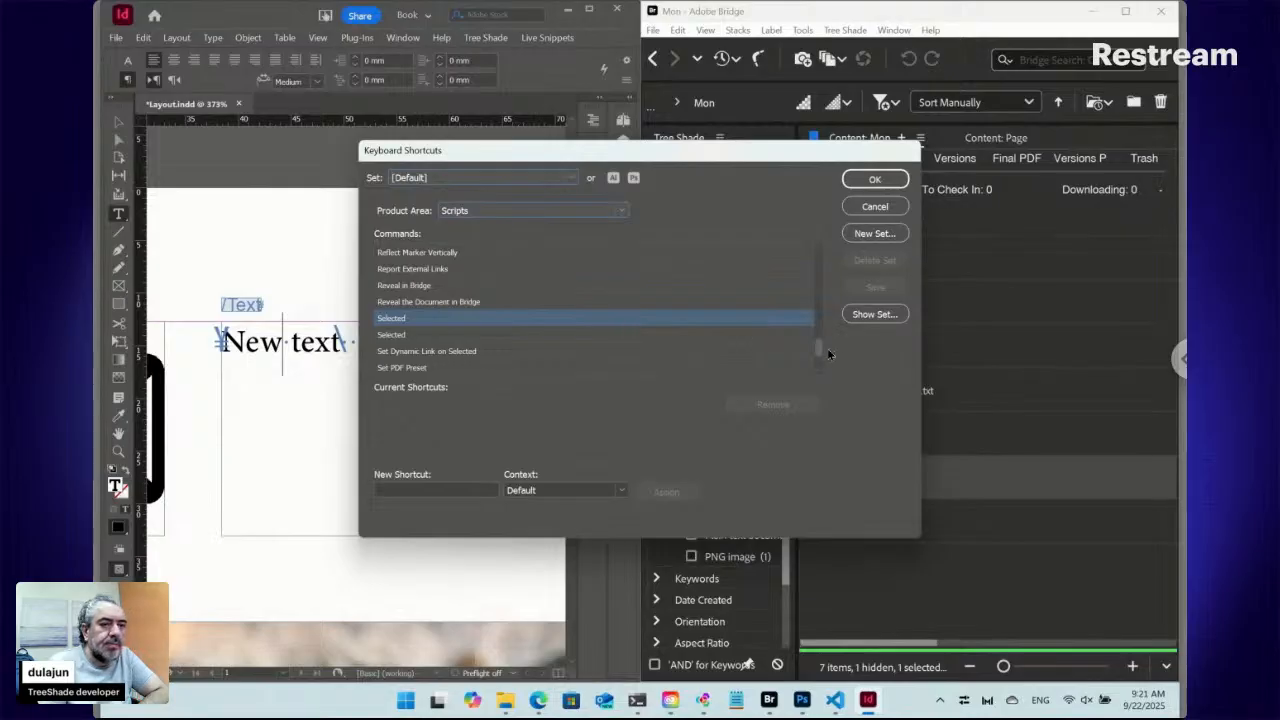
pyautogui.scroll(-1, 820, 356)
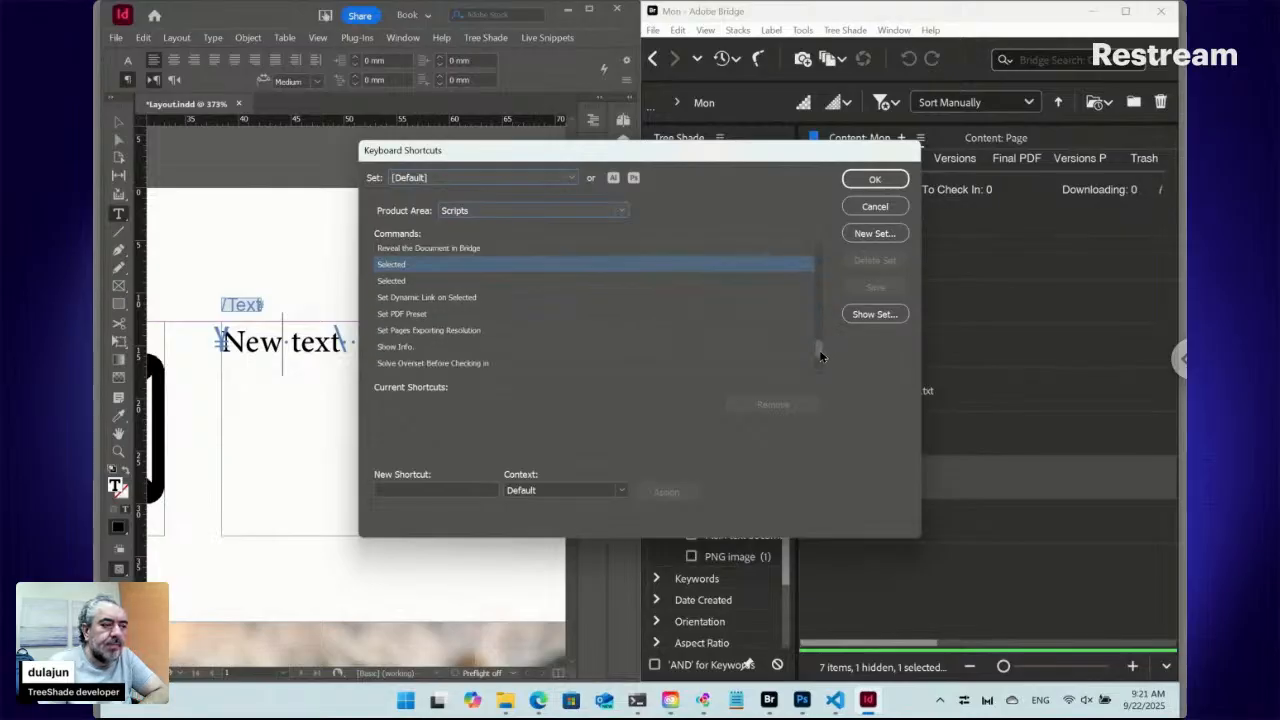
pyautogui.scroll(-3, 819, 352)
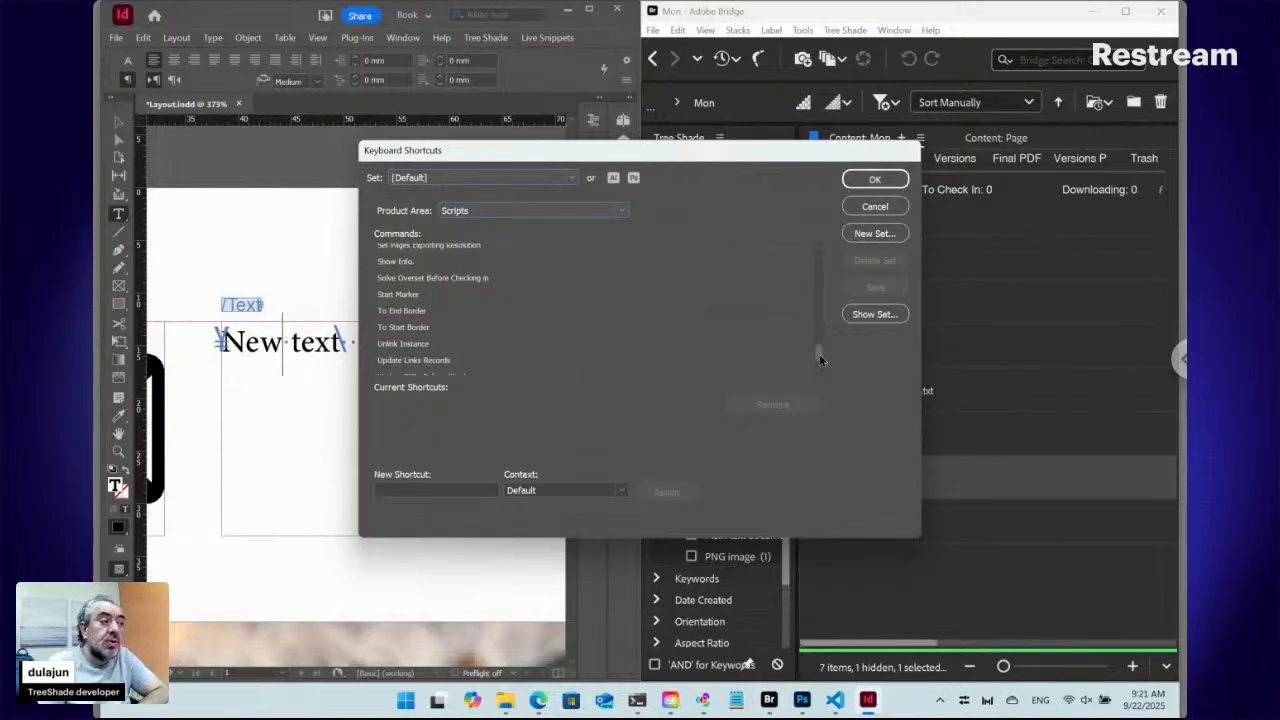
pyautogui.moveTo(819, 354); pyautogui.dragTo(817, 323)
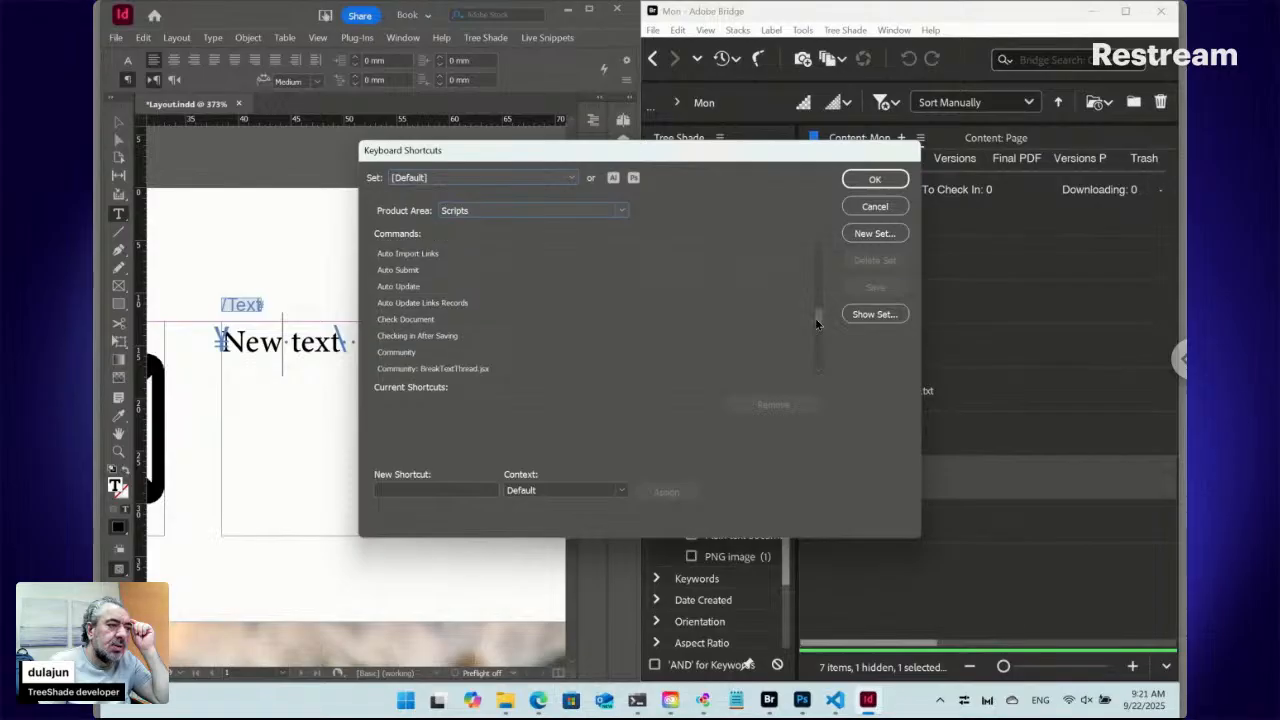
pyautogui.moveTo(817, 323); pyautogui.dragTo(816, 335)
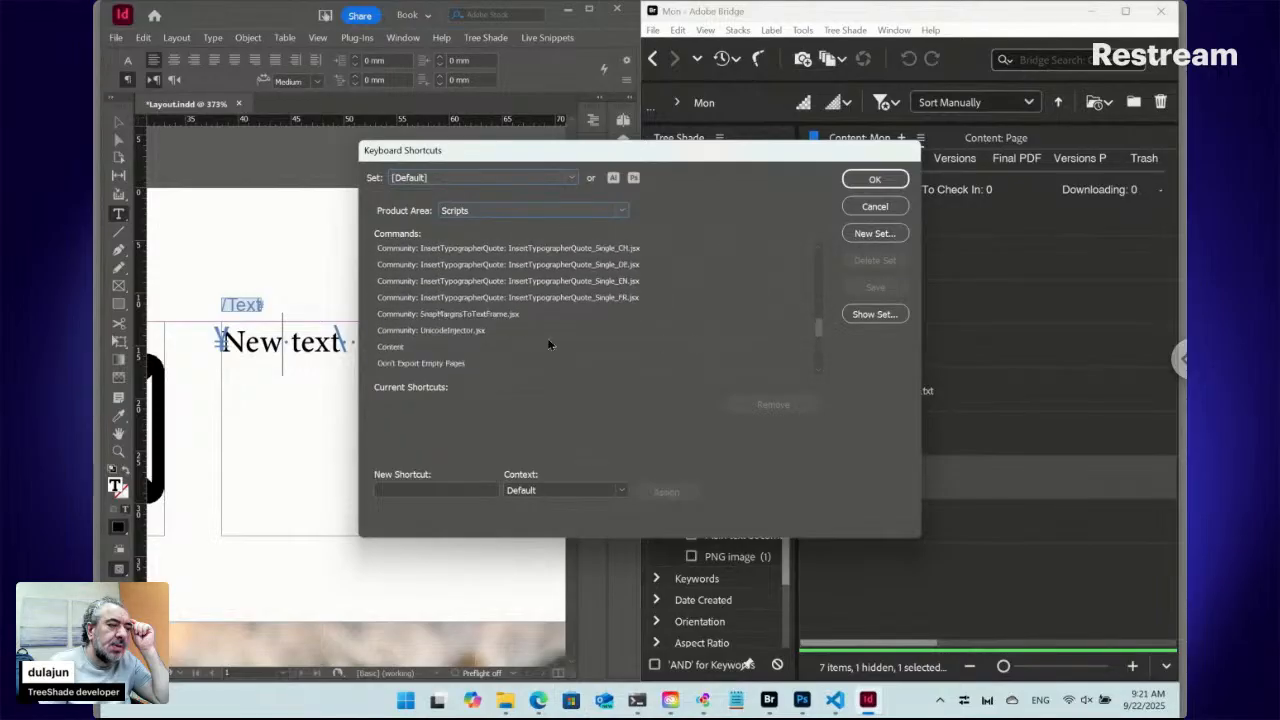
# Enter Shift+S as the new shortcut for the Content script command in the Default context
pyautogui.click(416, 347)
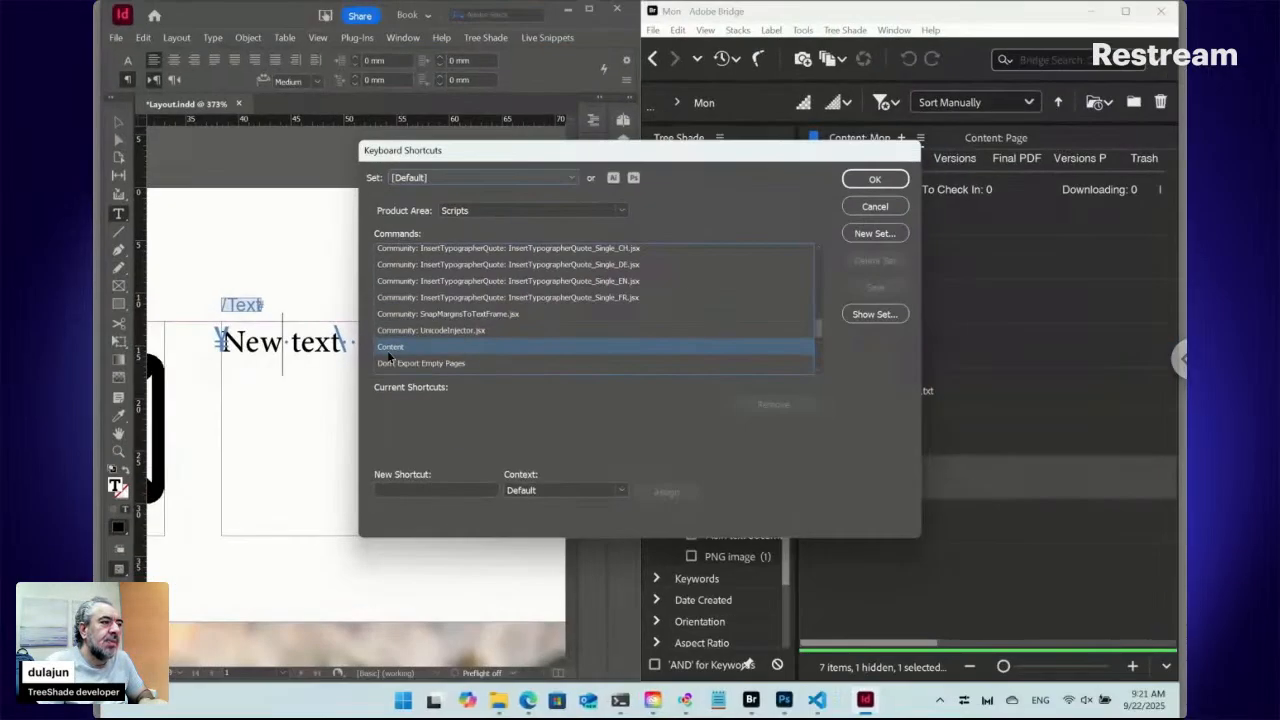
pyautogui.click(437, 491)
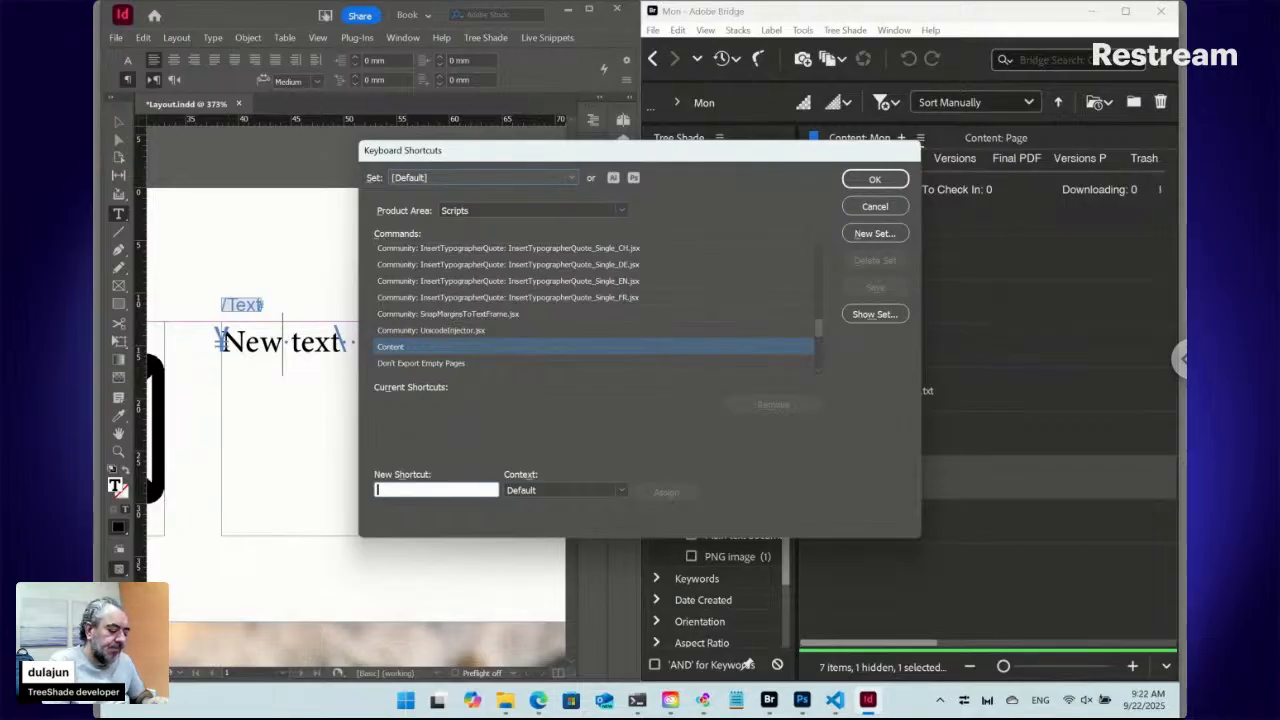
pyautogui.hotkey('ctrl', 'shift', 'alt', 's')
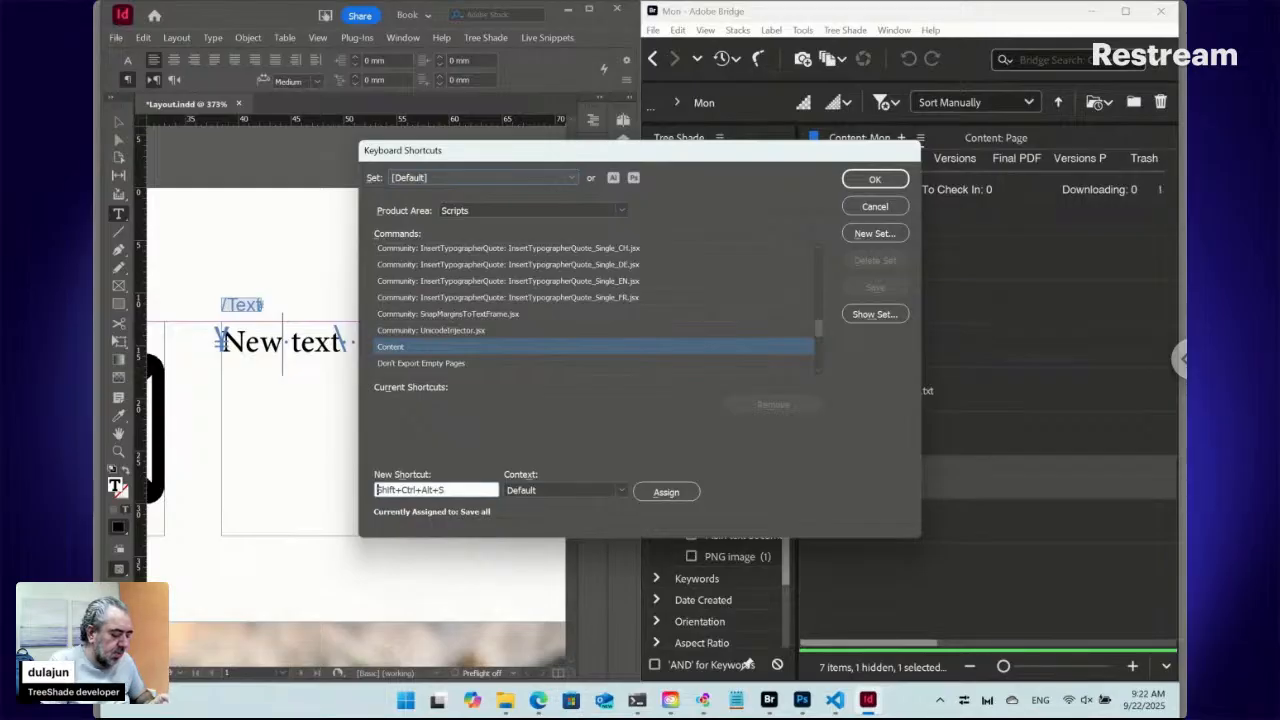
pyautogui.hotkey('ctrl', 'shift', 's')
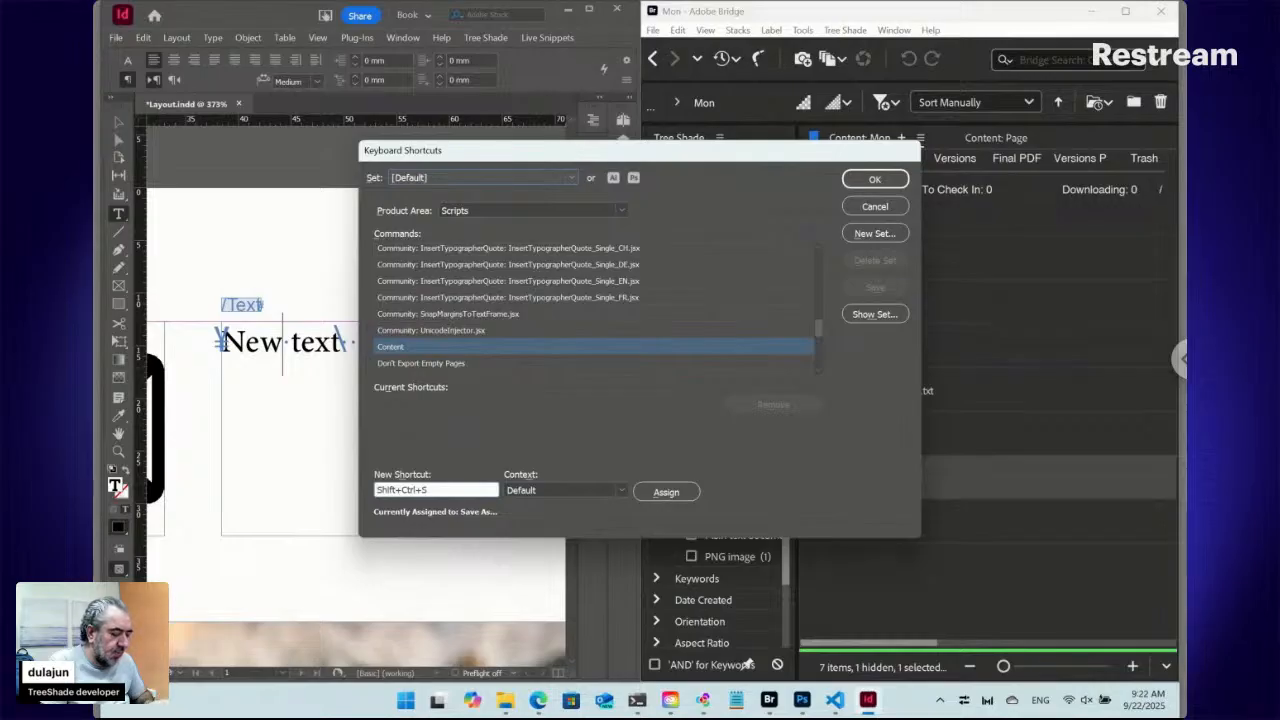
pyautogui.hotkey('shift', 's')
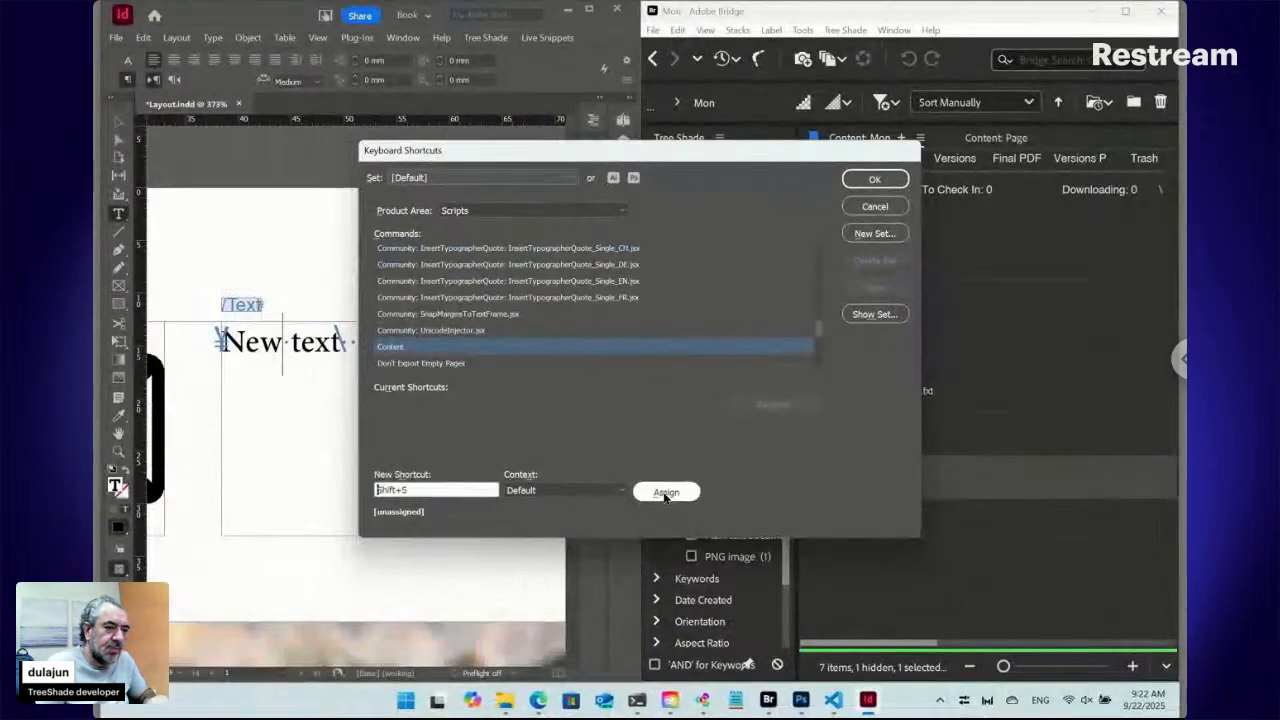
# Assign the shortcut in a new set named TreeShade based on the Default set, and accept the shortcut settings
pyautogui.click(666, 493)
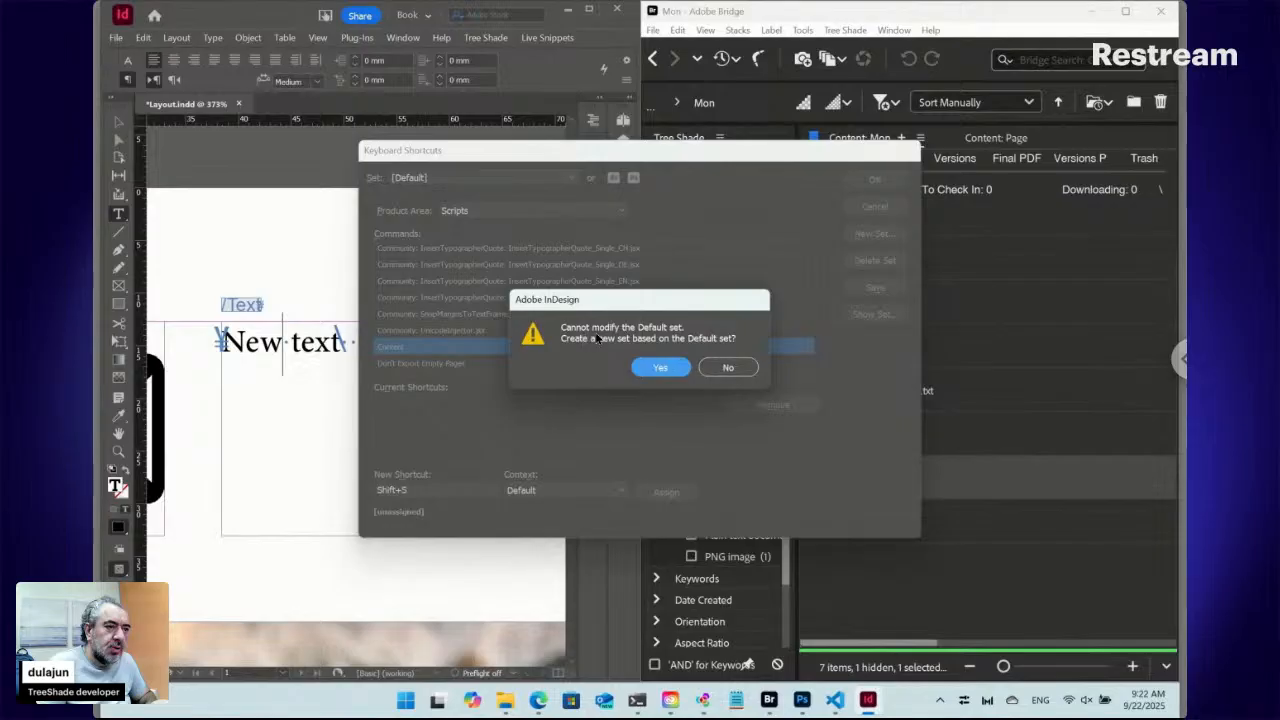
pyautogui.click(661, 368)
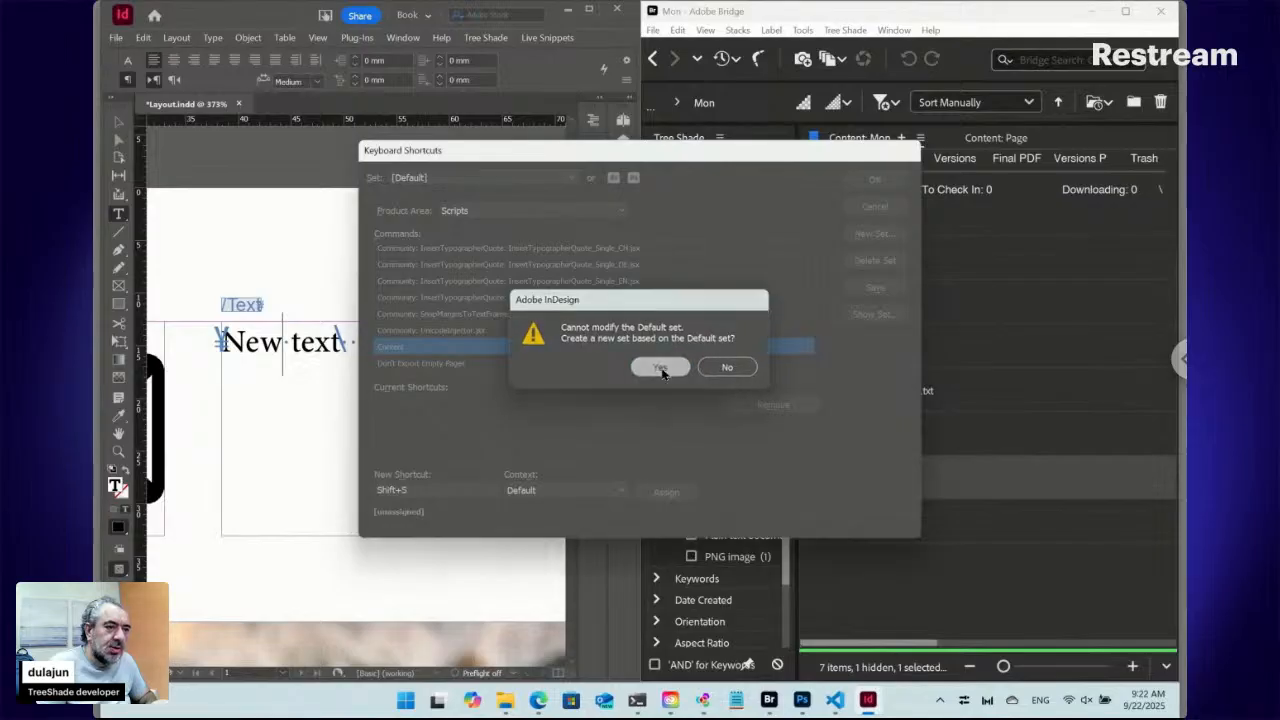
pyautogui.click(760, 338)
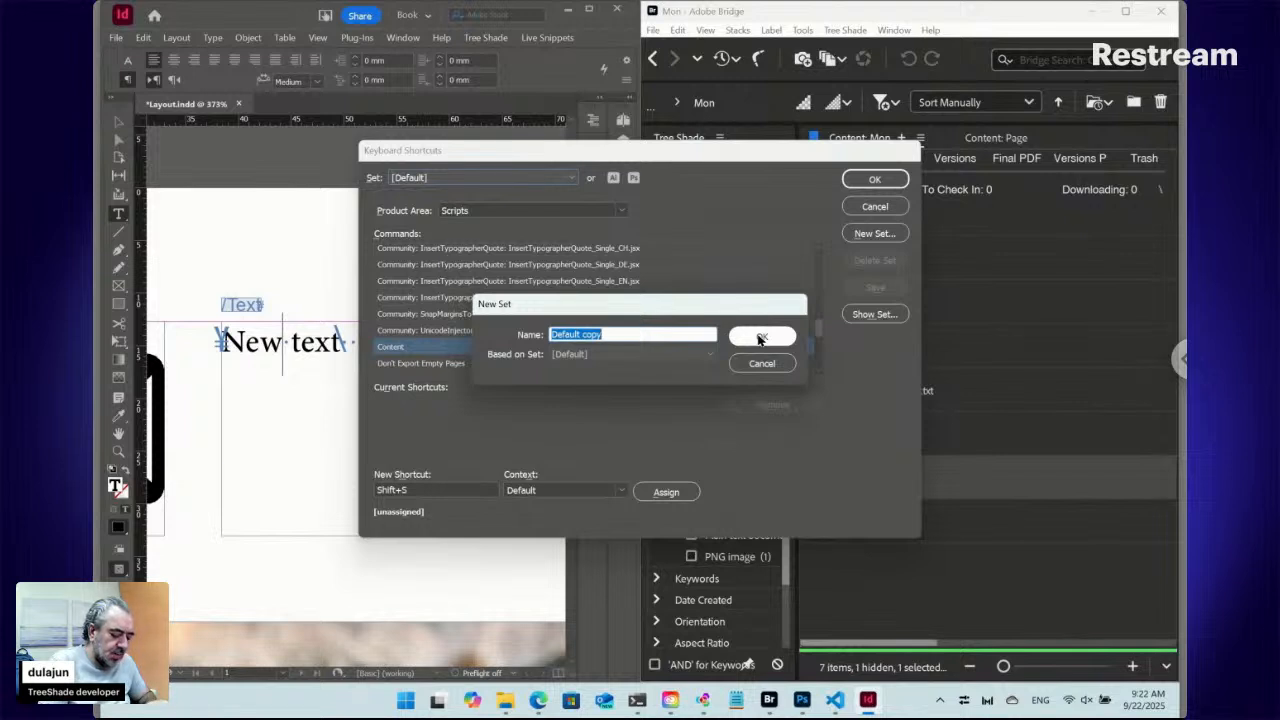
pyautogui.write('Tre')
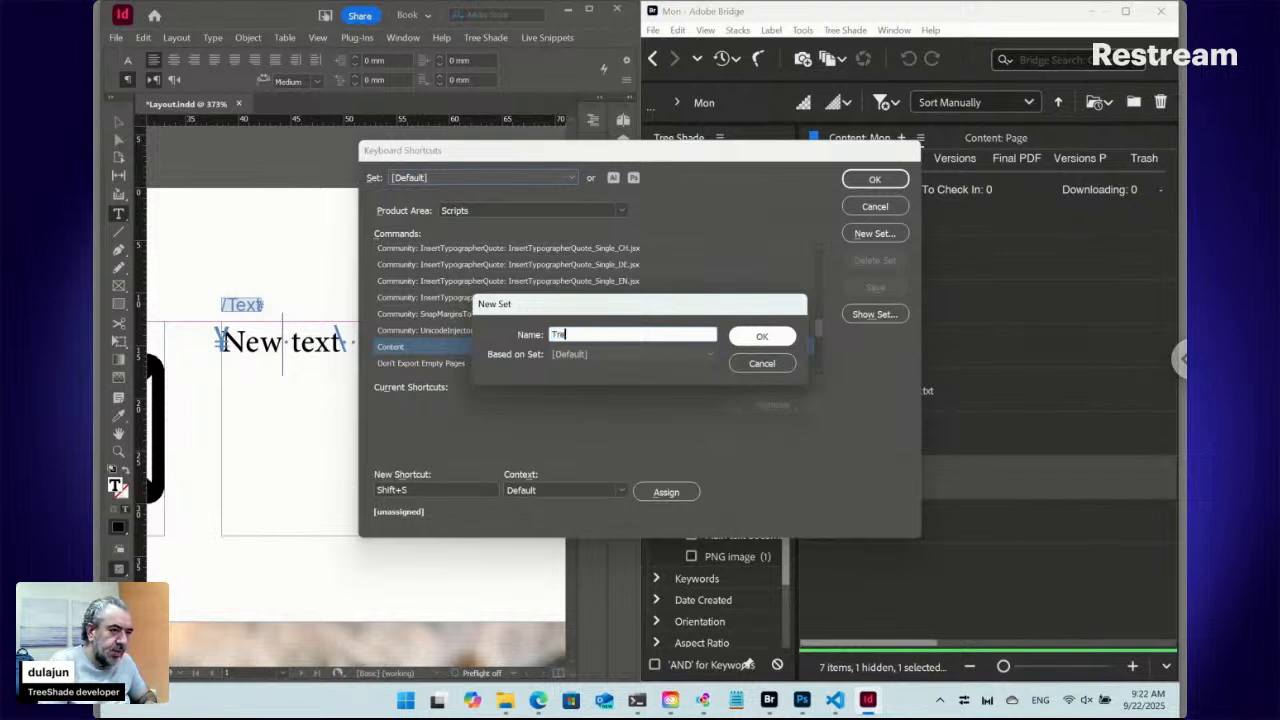
pyautogui.write('eShade')
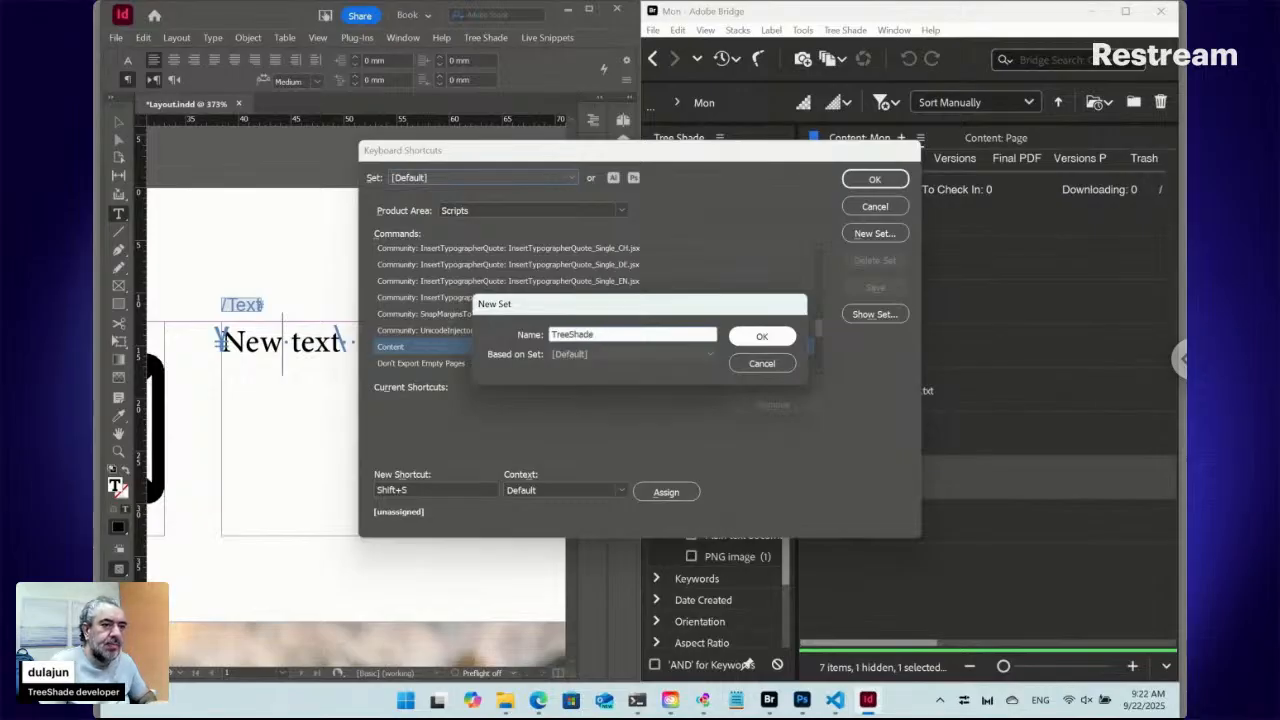
pyautogui.press('Return')
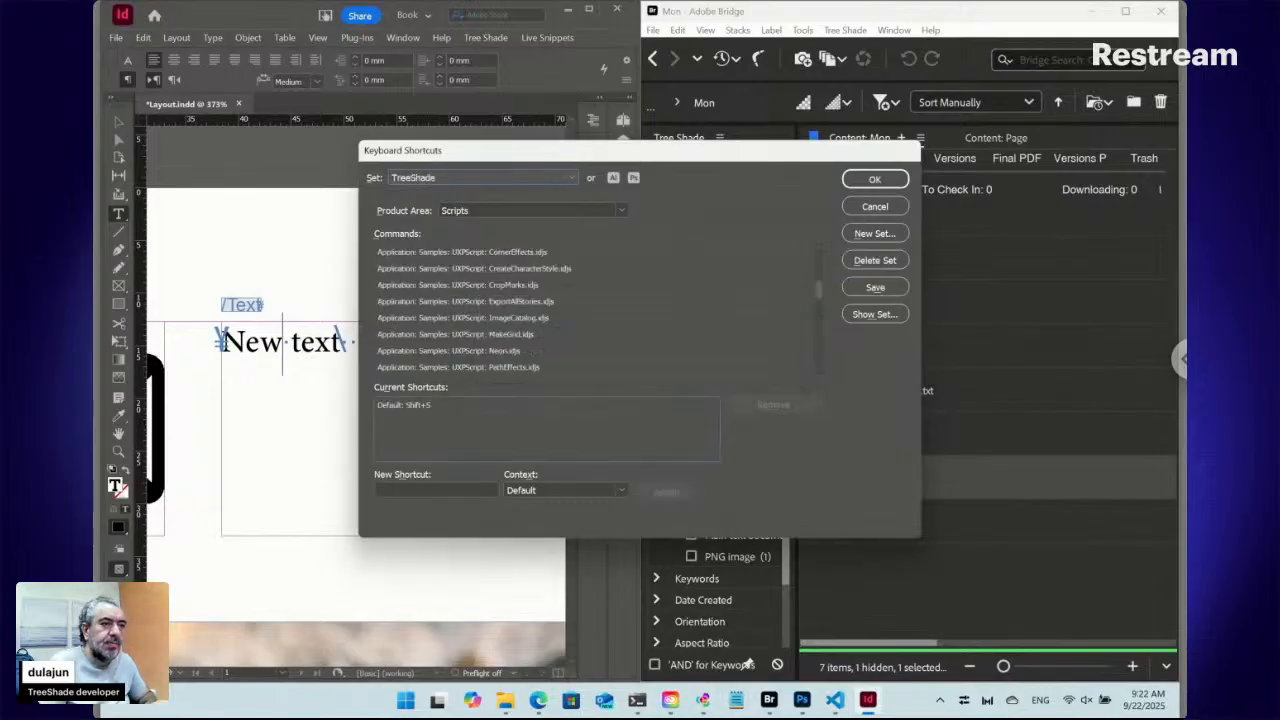
pyautogui.click(875, 179)
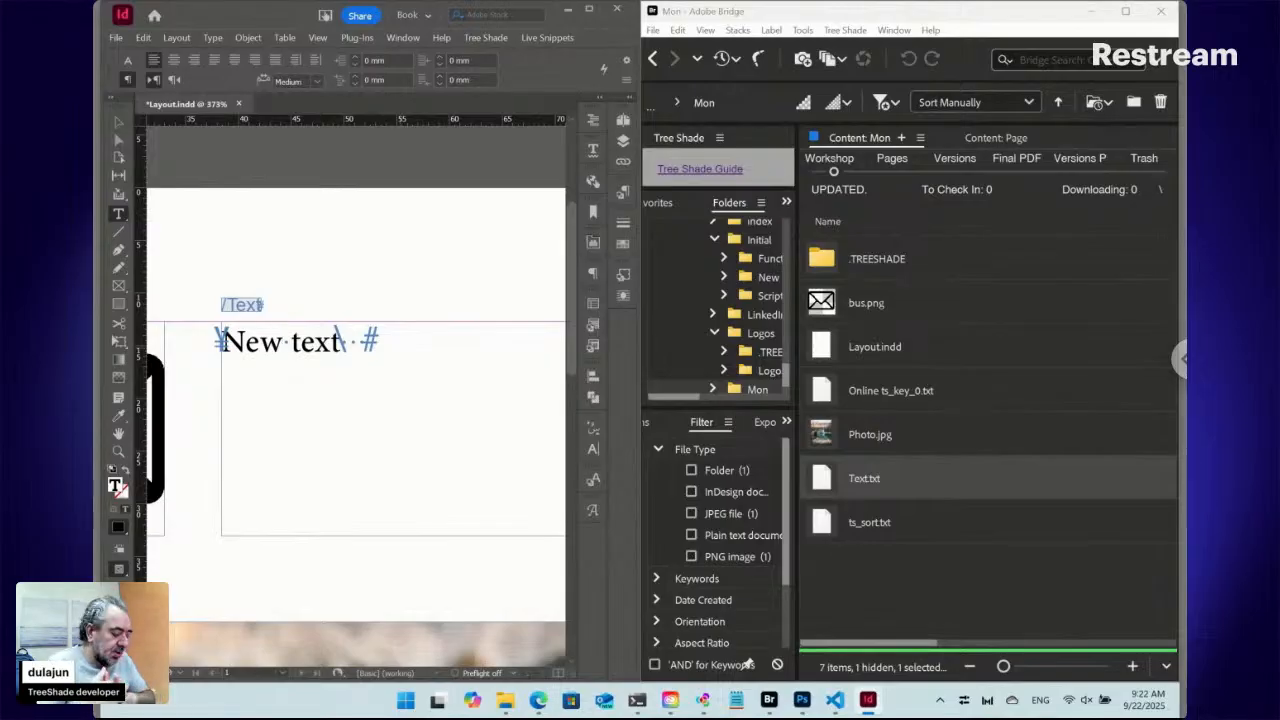
# Try the Shift+S shortcut with the cursor inside the Text snippet's content, removing the stray letters
pyautogui.write('S')
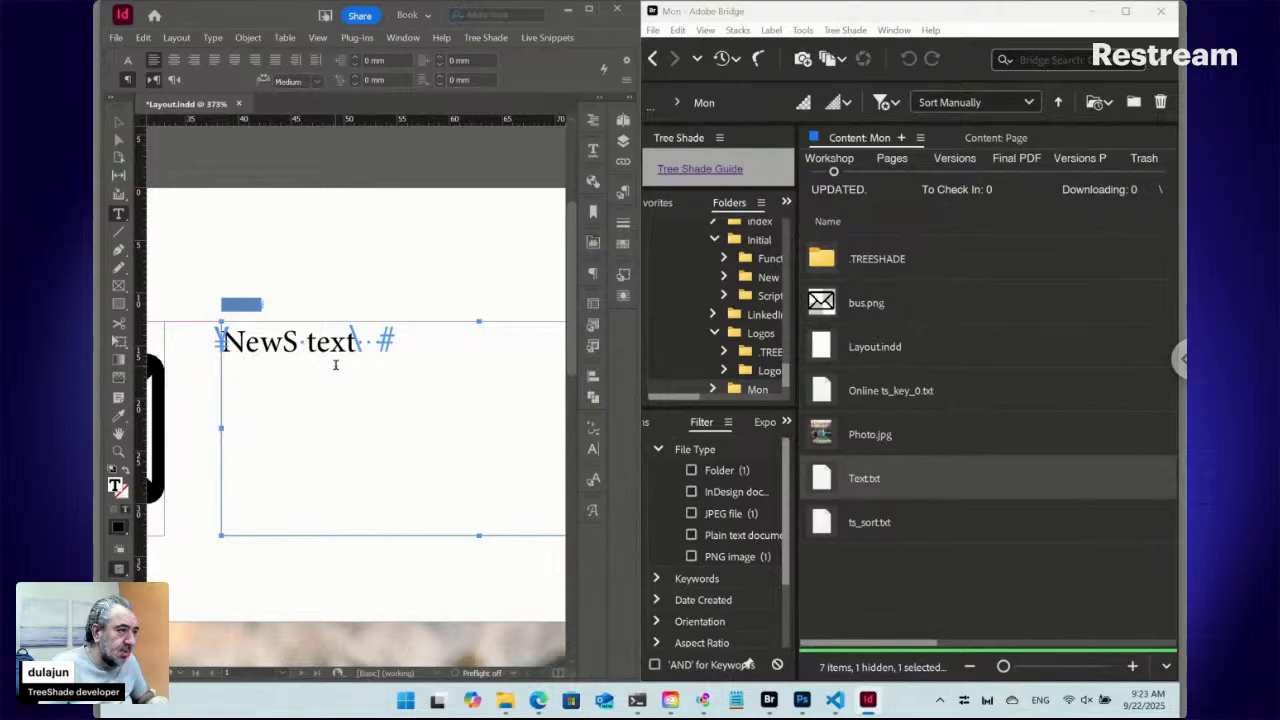
pyautogui.press('BackSpace')
pyautogui.write('S')
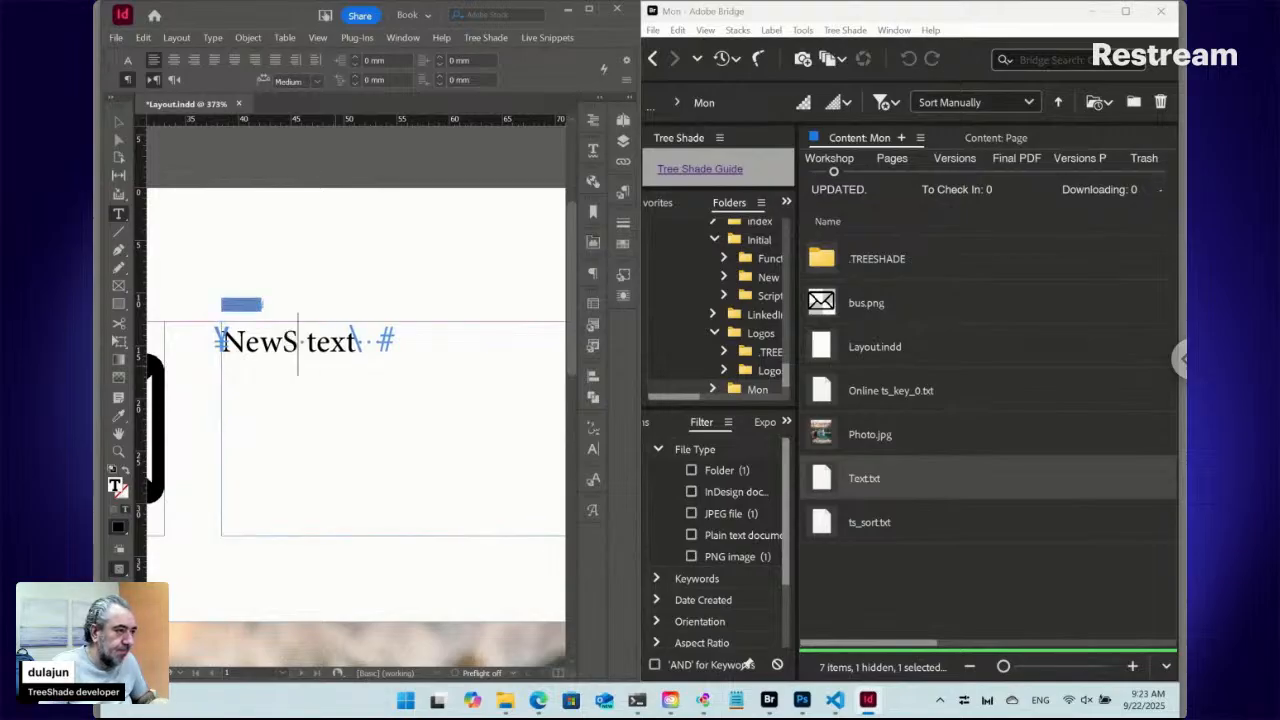
pyautogui.press('BackSpace')
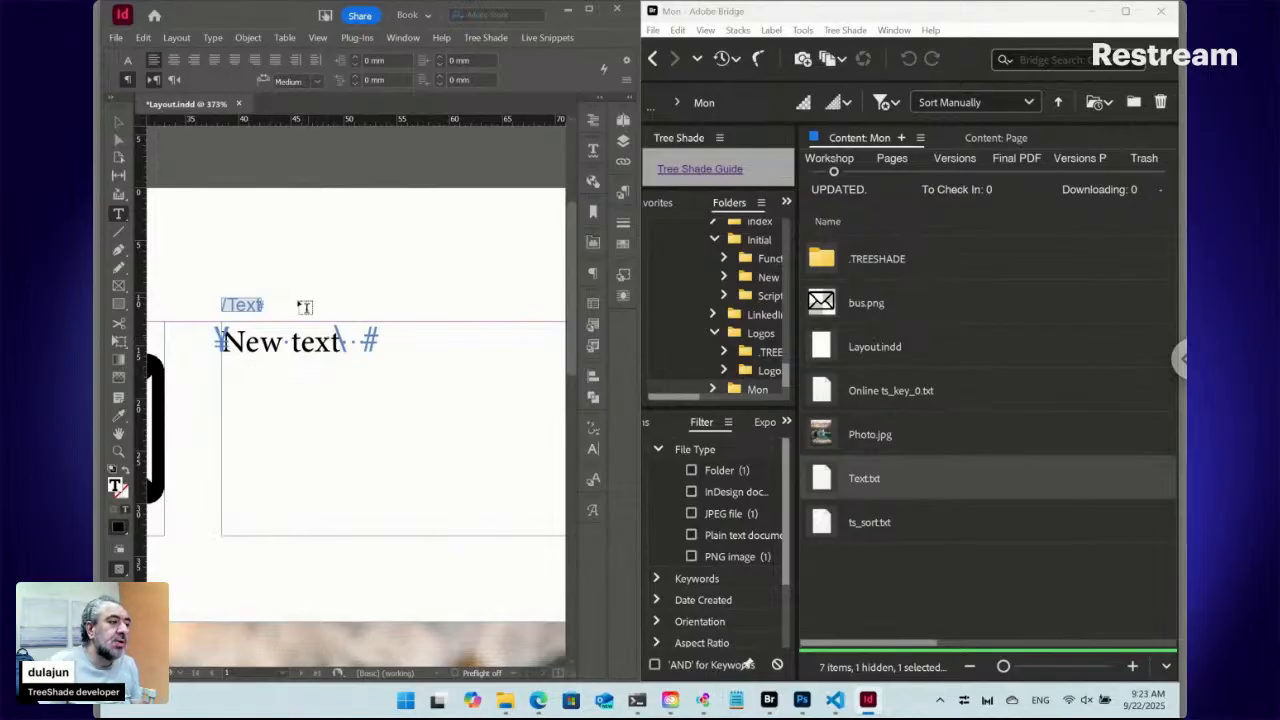
# Reopen the Keyboard Shortcuts settings and select the Content command in the Scripts product area of the TreeShade set
pyautogui.click(143, 37)
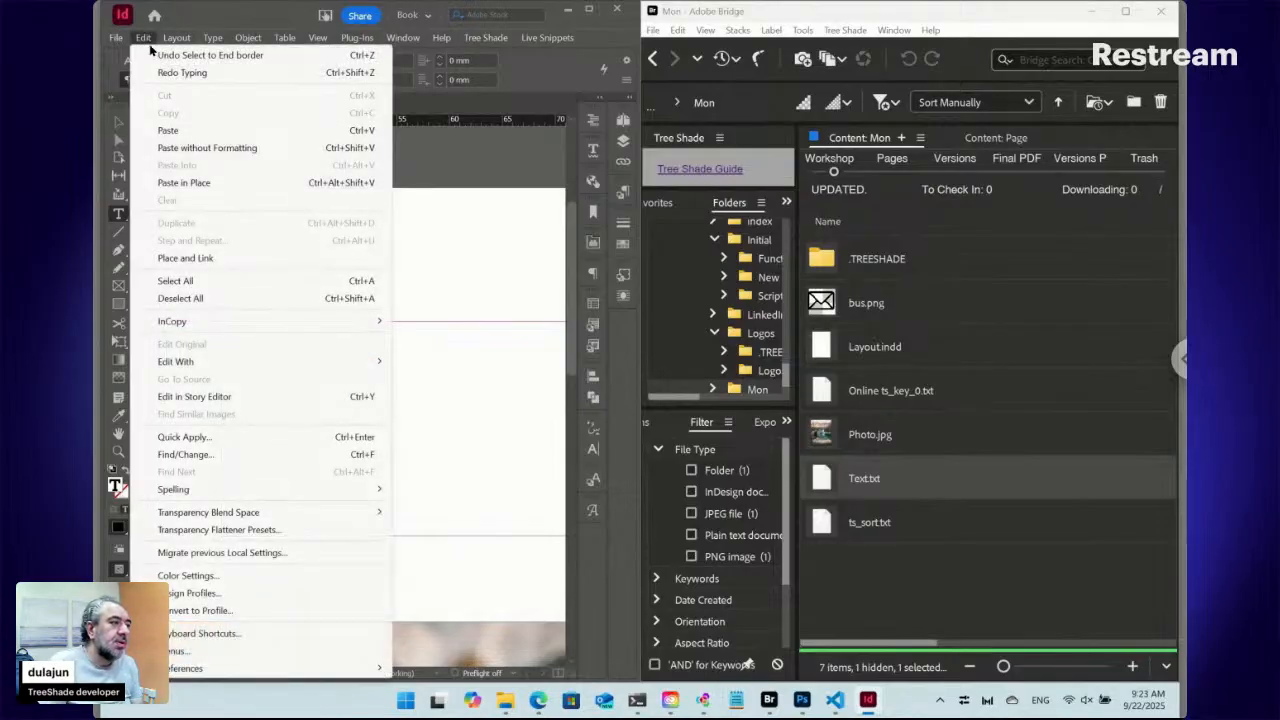
pyautogui.click(231, 634)
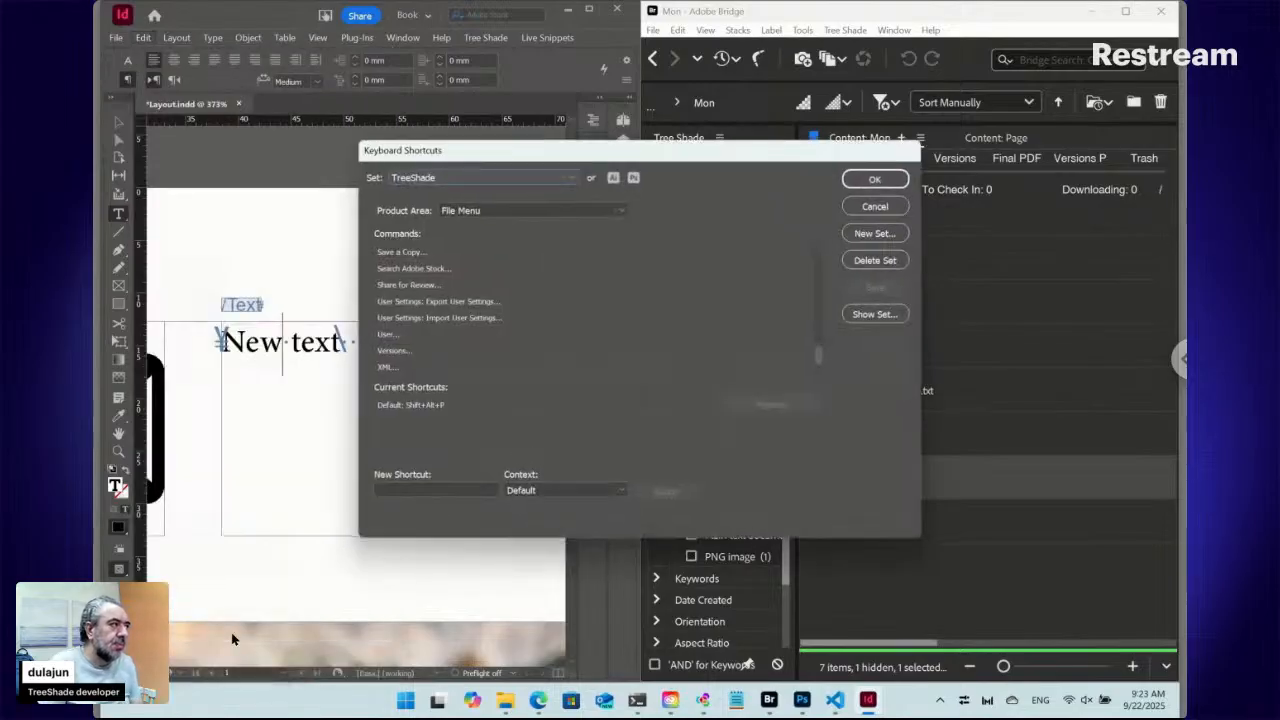
pyautogui.click(477, 212)
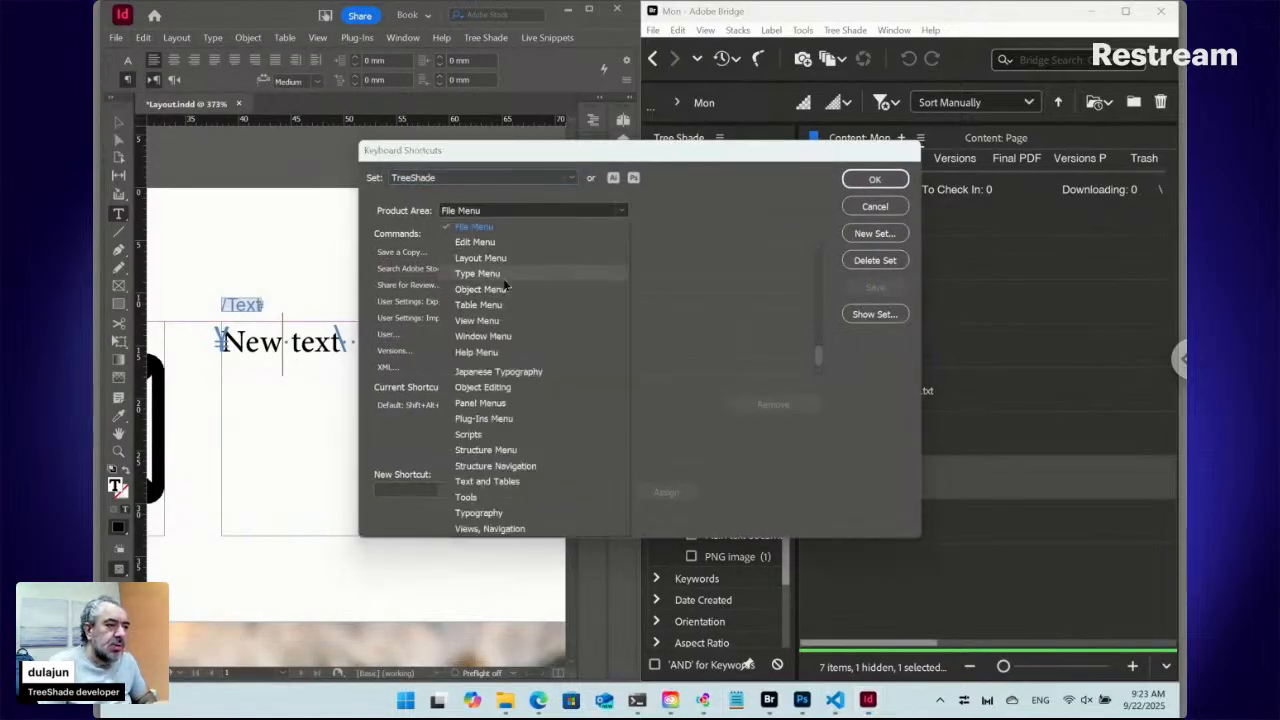
pyautogui.click(484, 436)
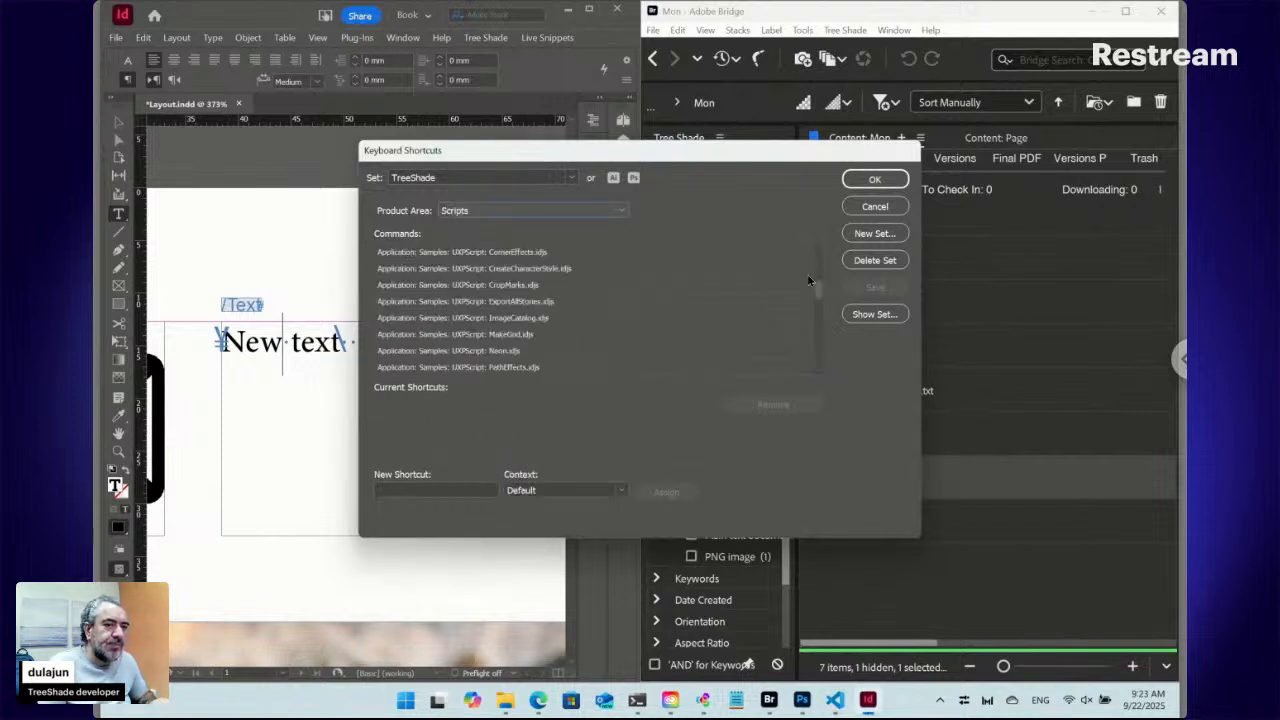
pyautogui.moveTo(819, 292); pyautogui.dragTo(817, 328)
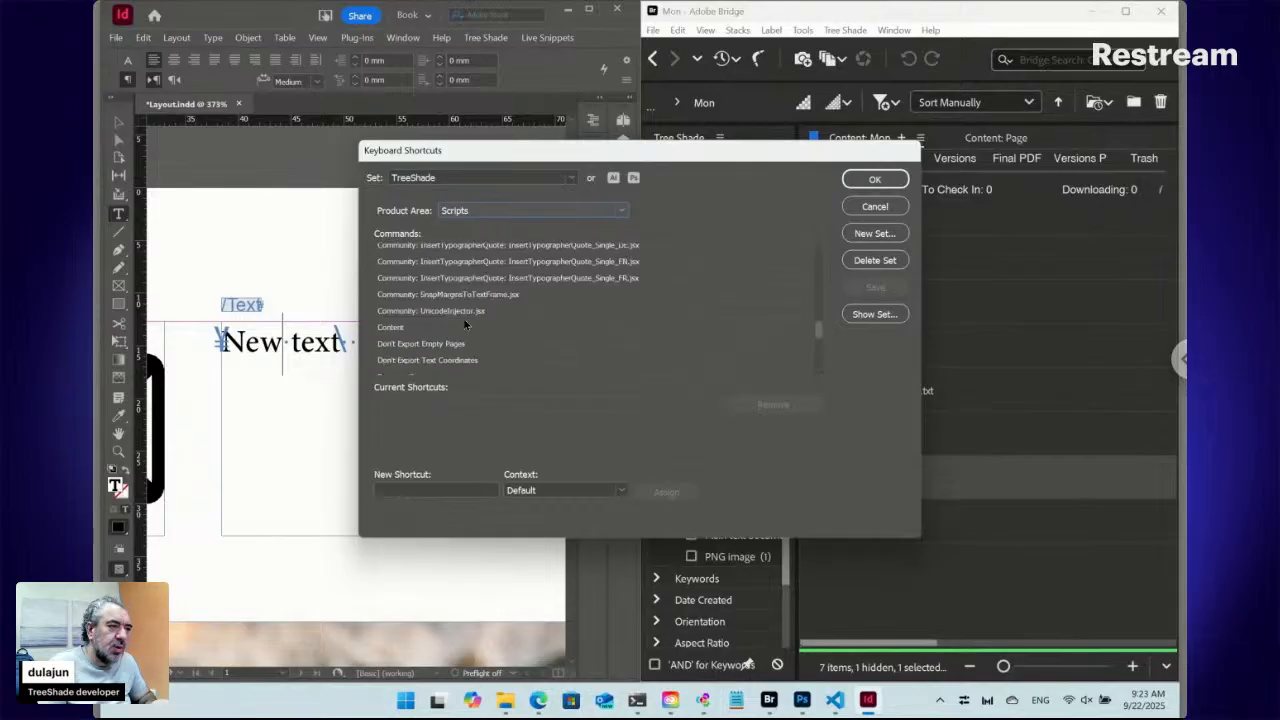
pyautogui.click(425, 328)
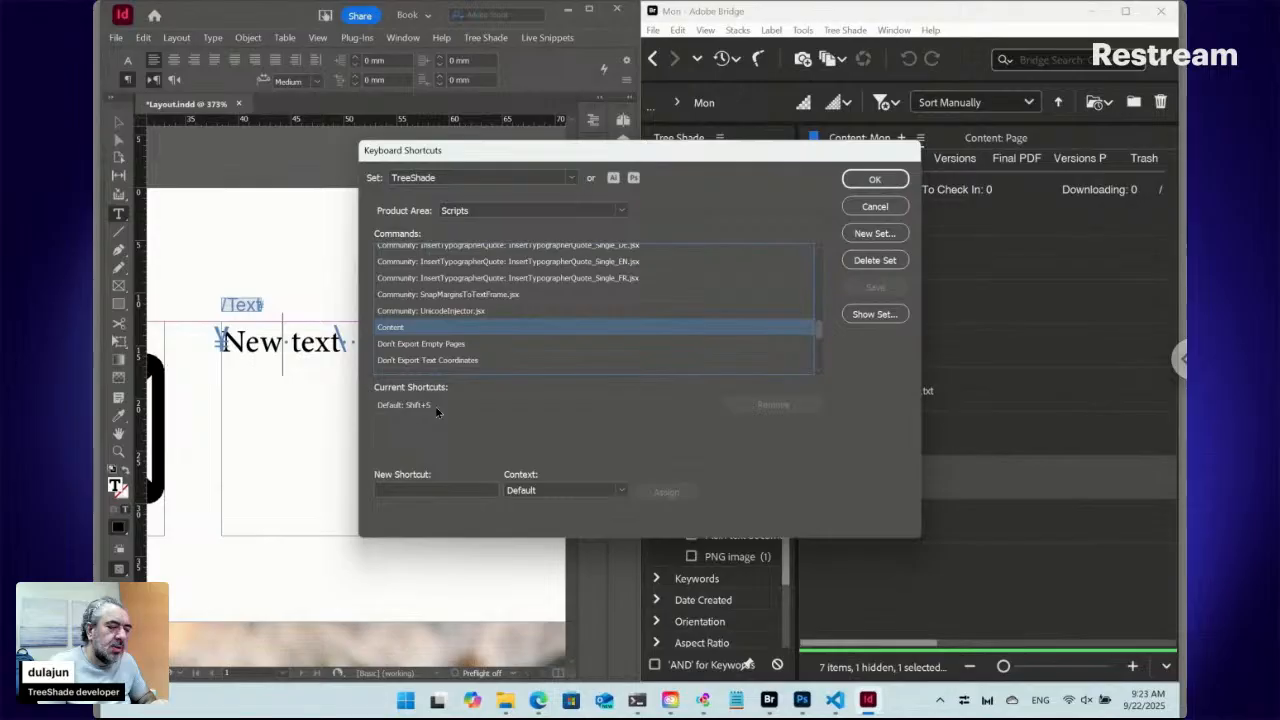
# Assign Shift+S to the Content command in the Text context
pyautogui.click(433, 490)
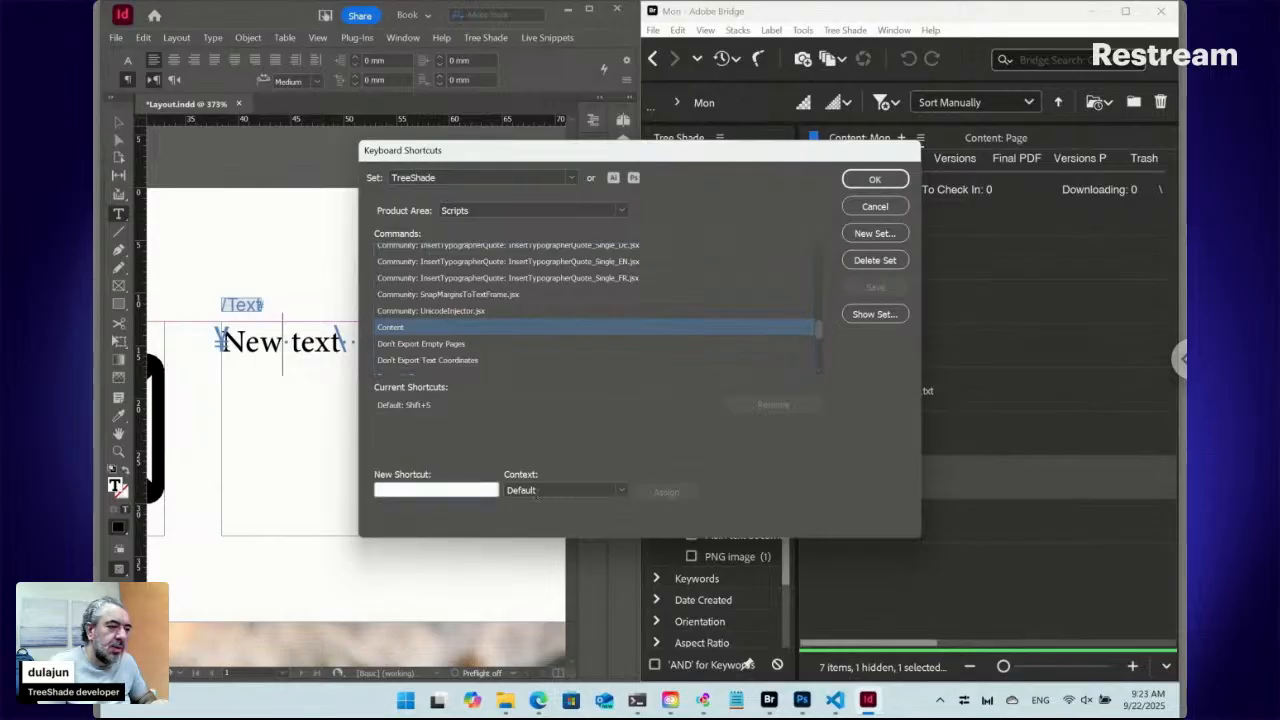
pyautogui.click(543, 492)
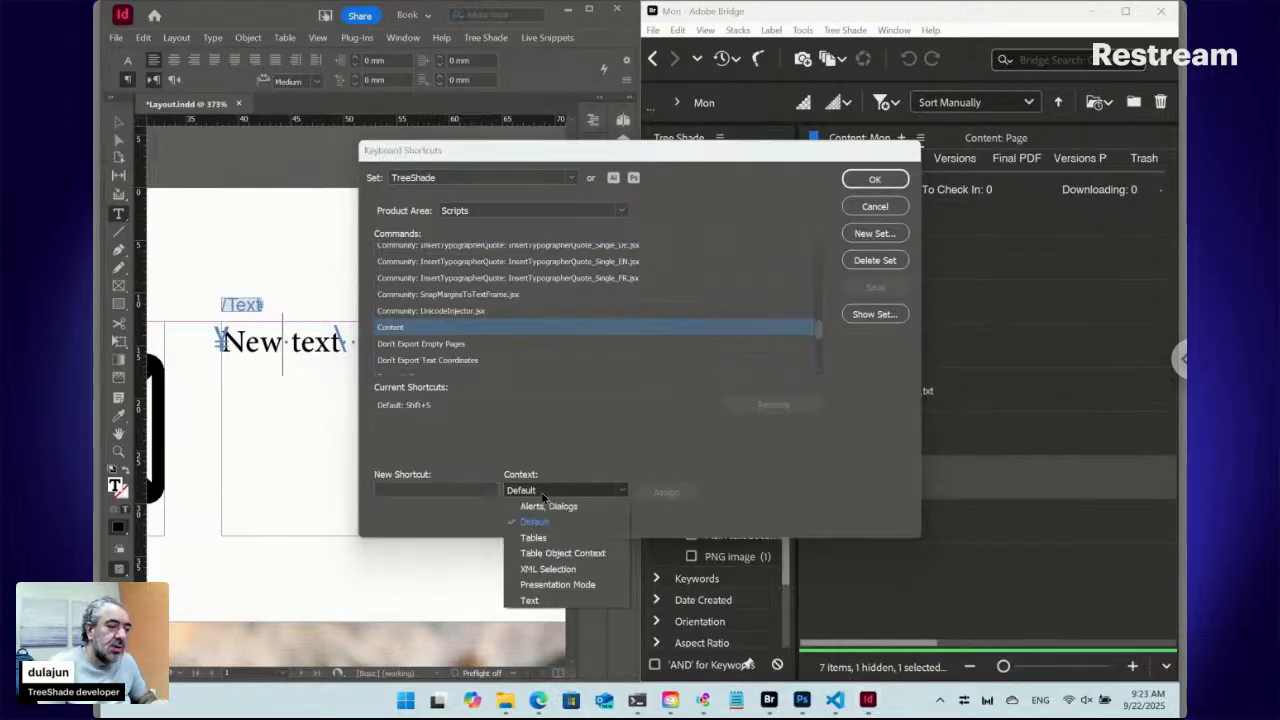
pyautogui.click(533, 600)
pyautogui.click(463, 490)
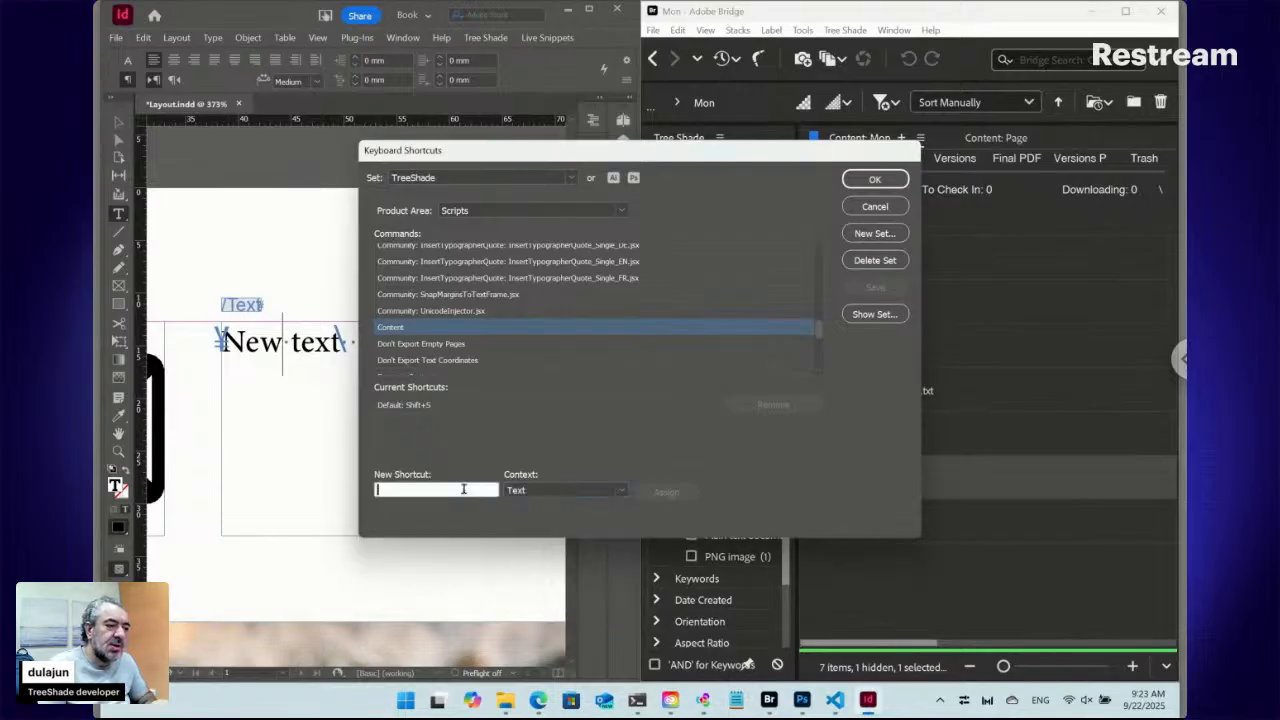
pyautogui.hotkey('shift', 's')
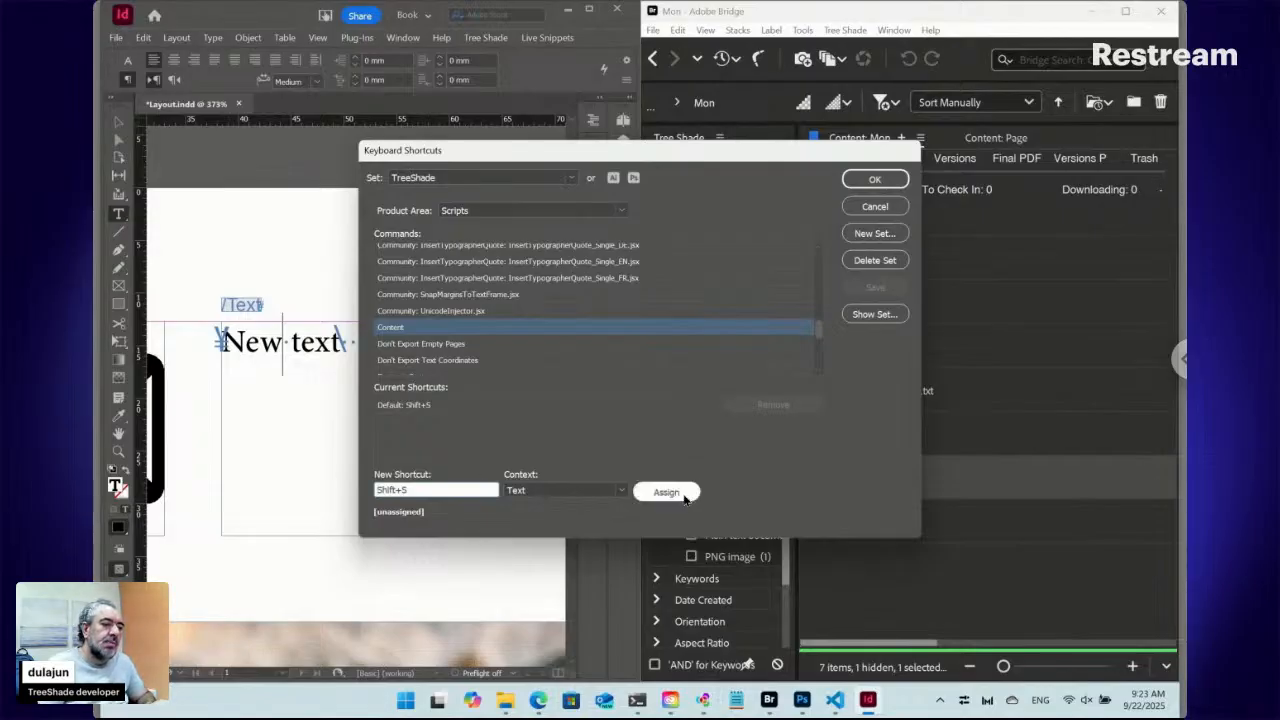
pyautogui.click(666, 492)
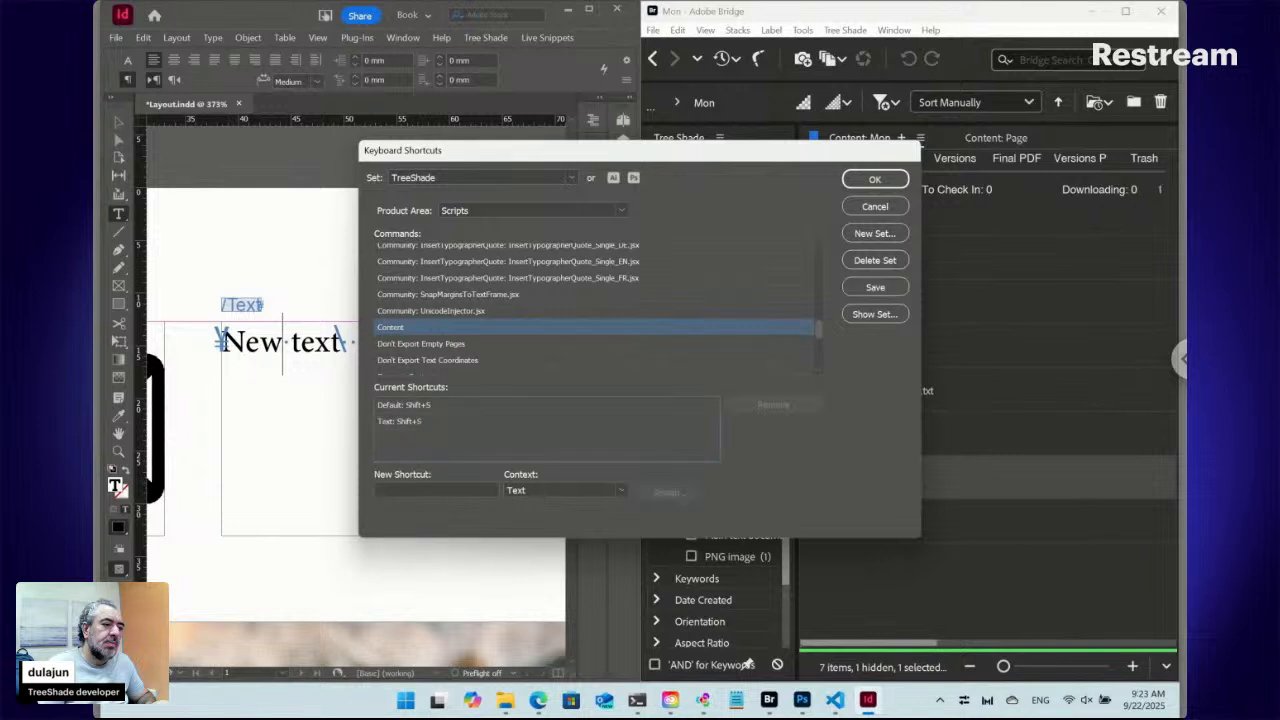
# Remove the Content command's Default-context Shift+S shortcut and accept the shortcut settings
pyautogui.click(410, 405)
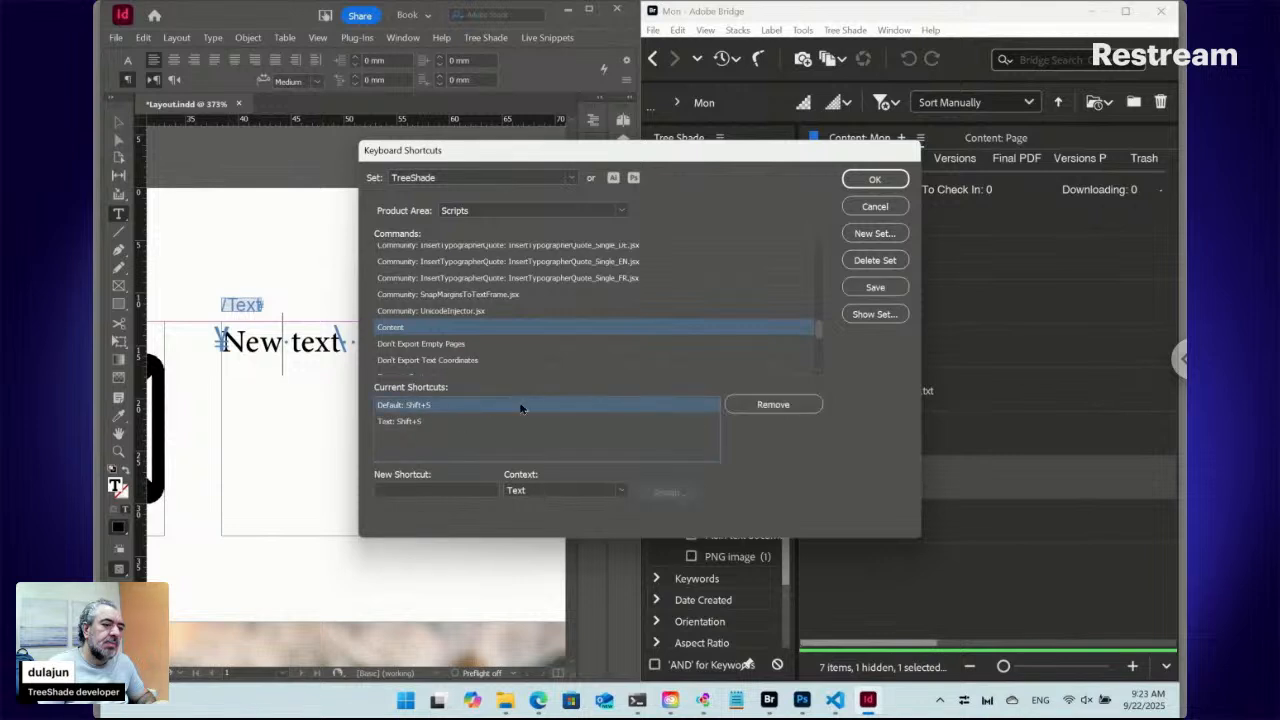
pyautogui.click(753, 411)
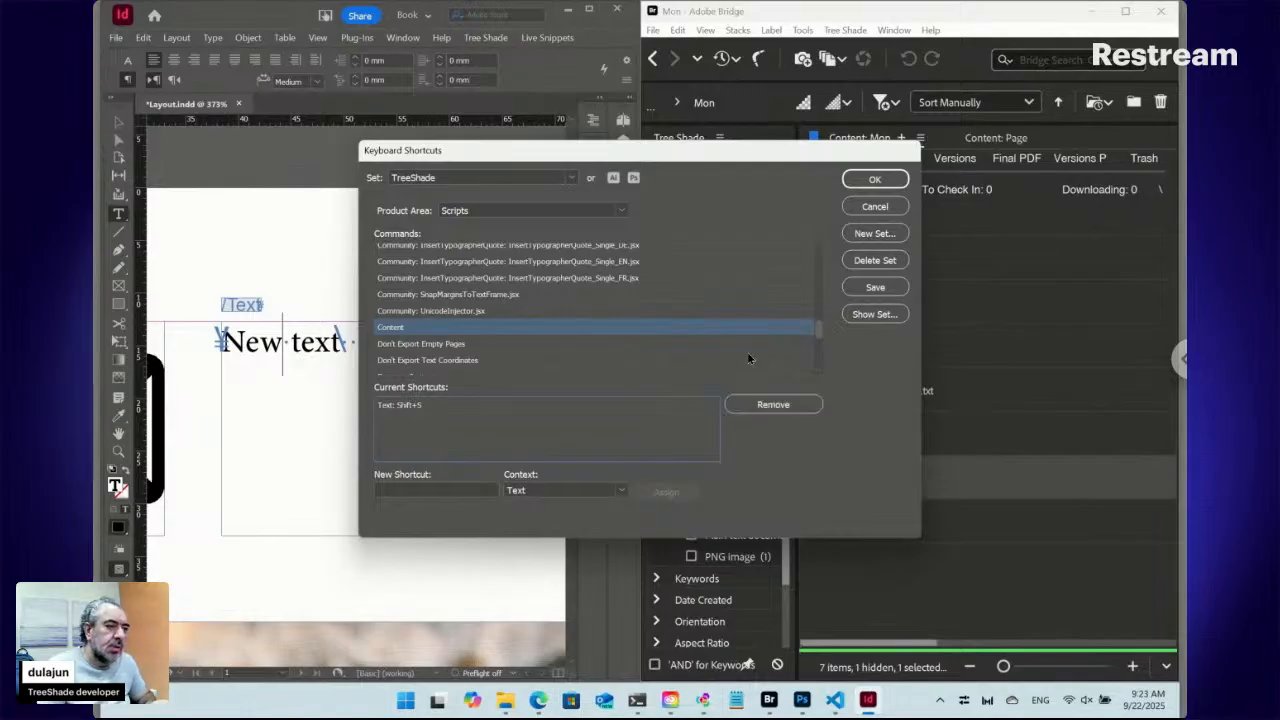
pyautogui.click(876, 182)
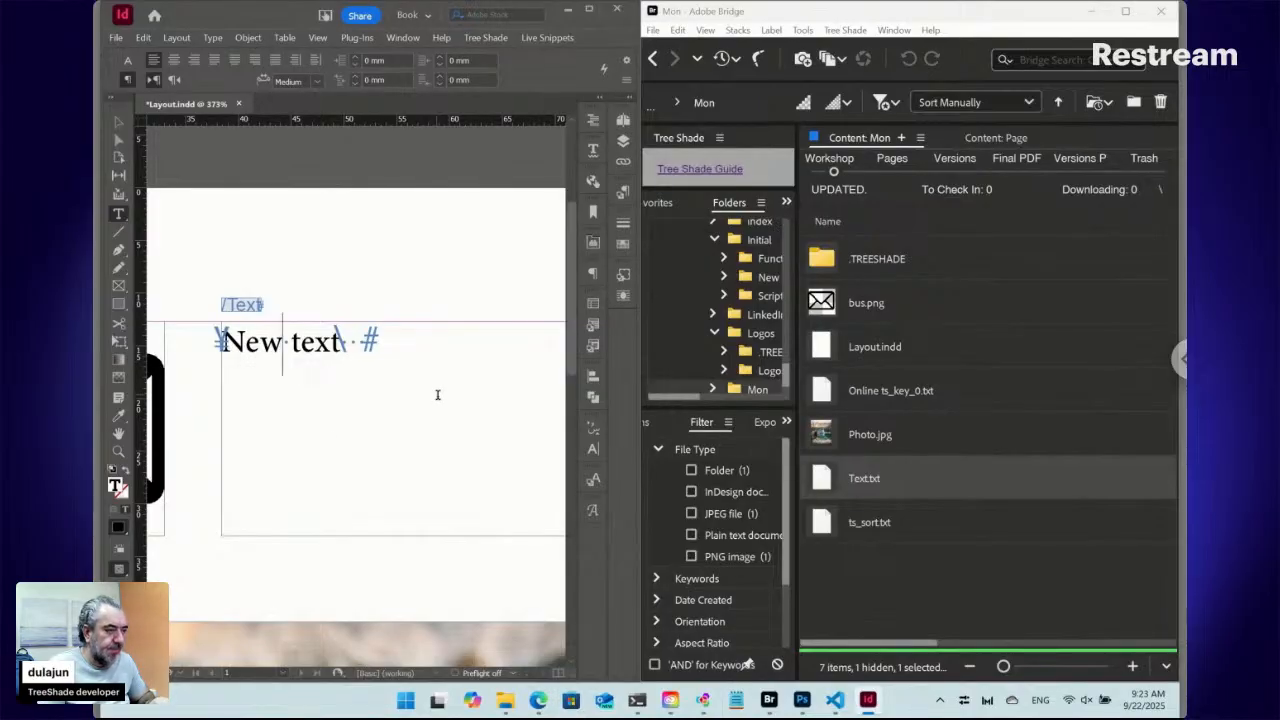
# Test the Content selection shortcut on the "New text" snippet and check its listing among the Live Snippets selection commands
pyautogui.hotkey('ctrl', 'a')
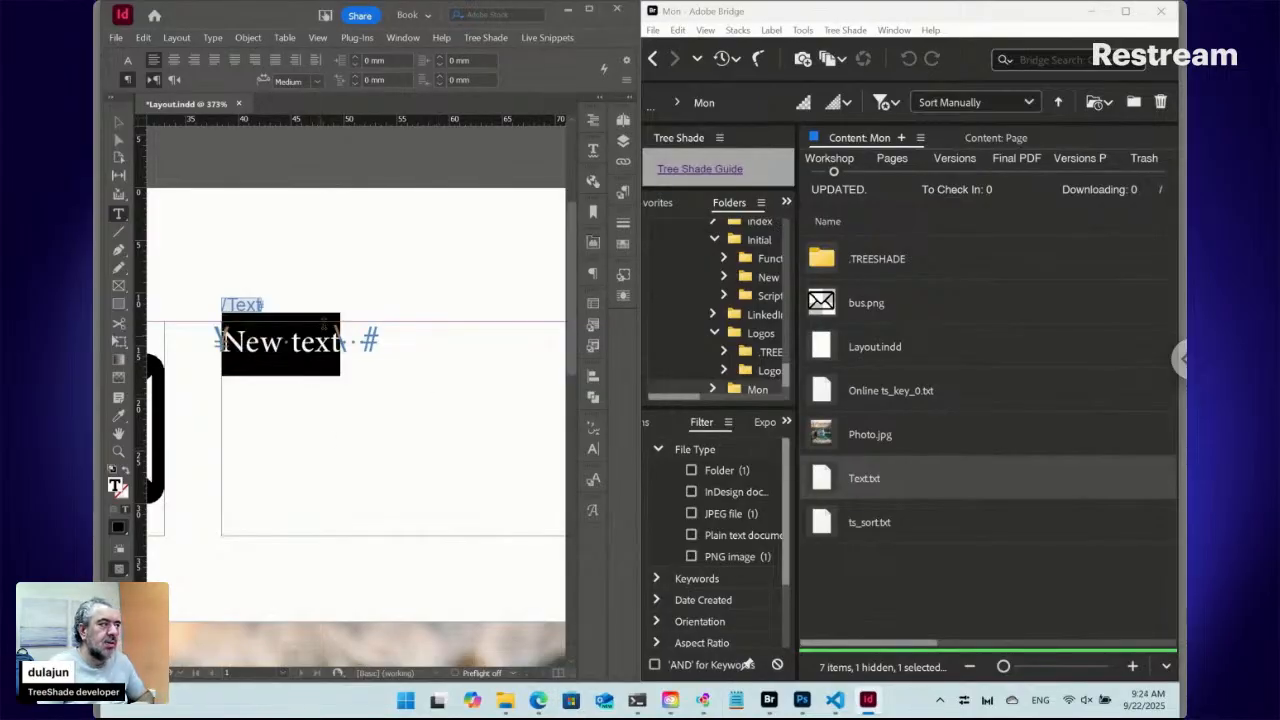
pyautogui.click(291, 342)
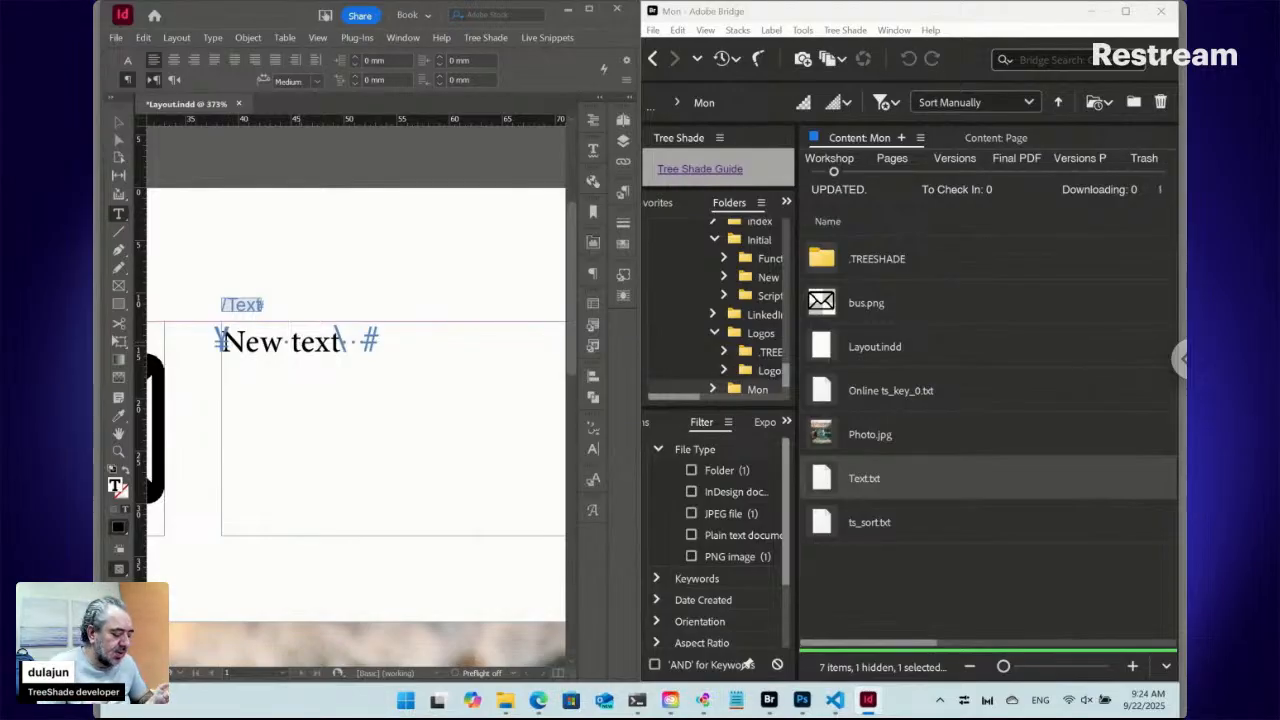
pyautogui.hotkey('ctrl', 'a')
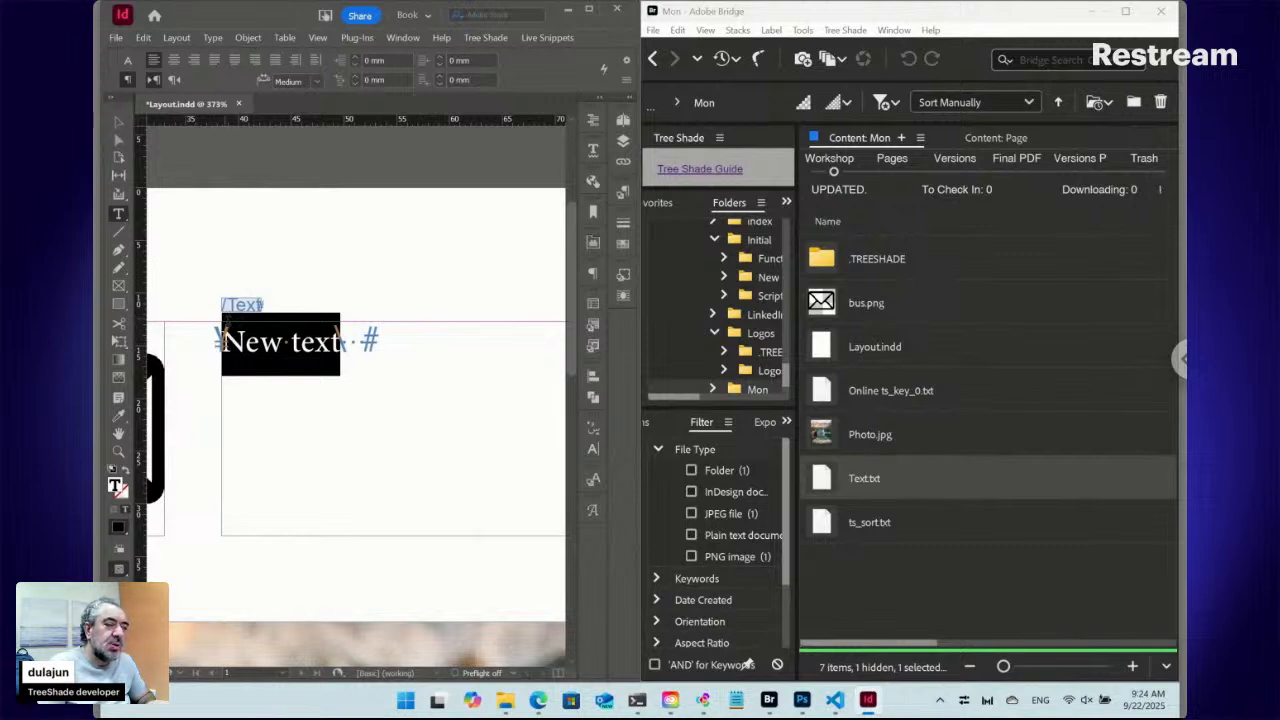
pyautogui.click(291, 342)
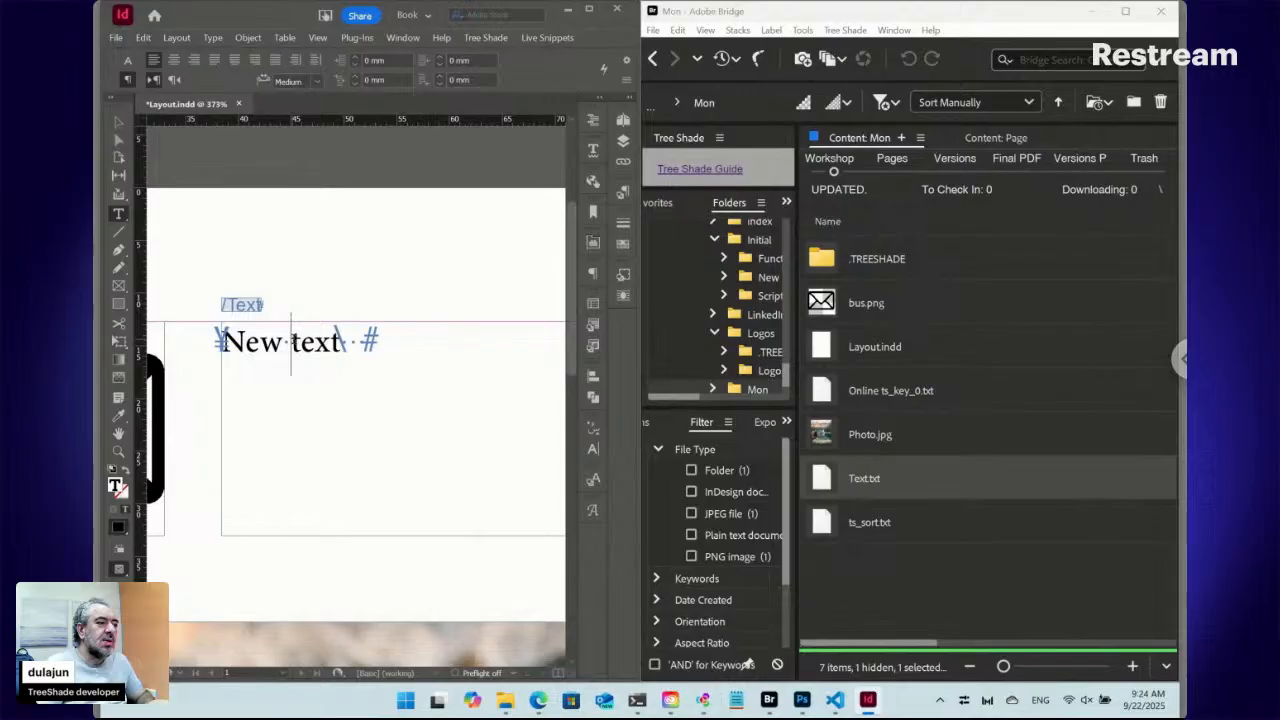
pyautogui.tripleClick(291, 342)
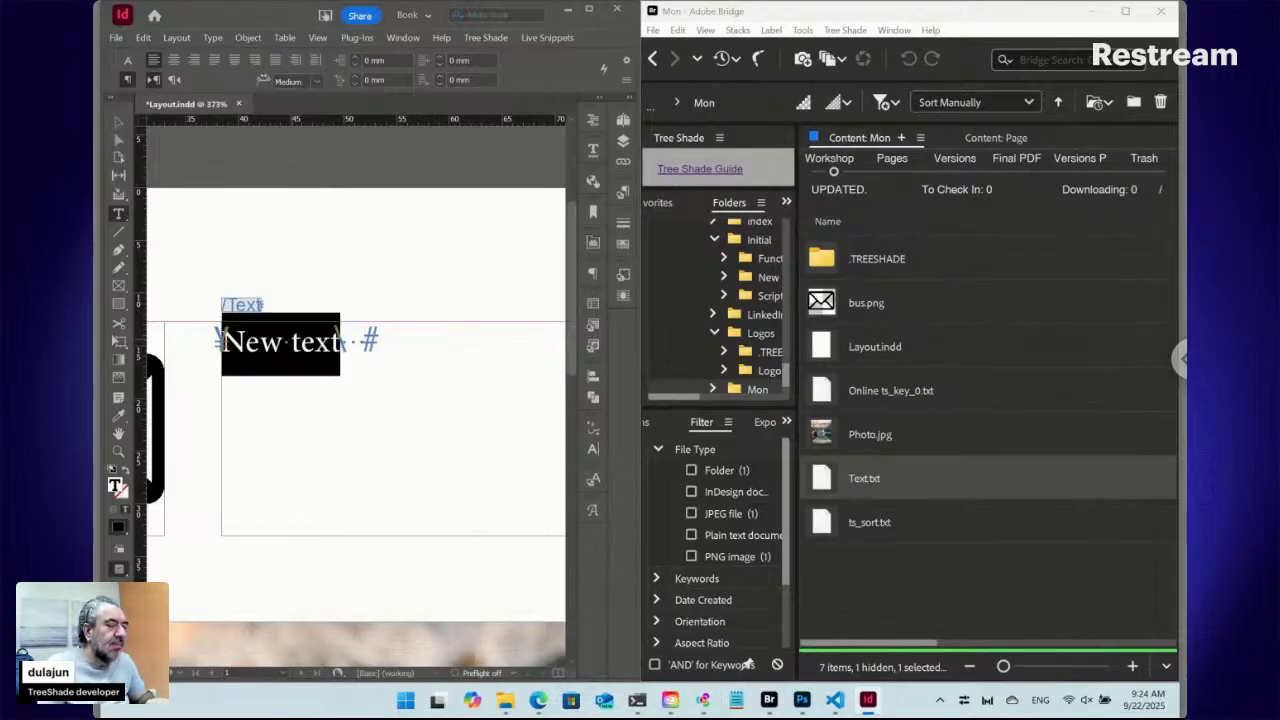
pyautogui.click(550, 39)
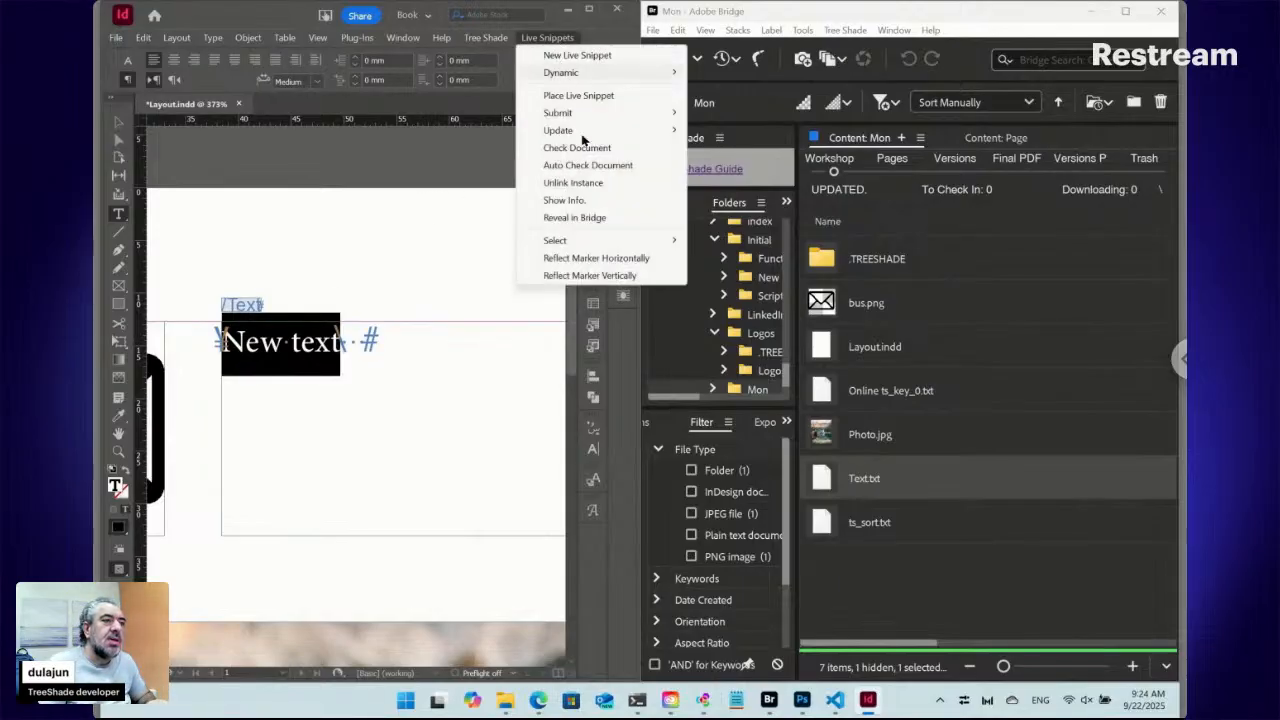
pyautogui.moveTo(586, 244)
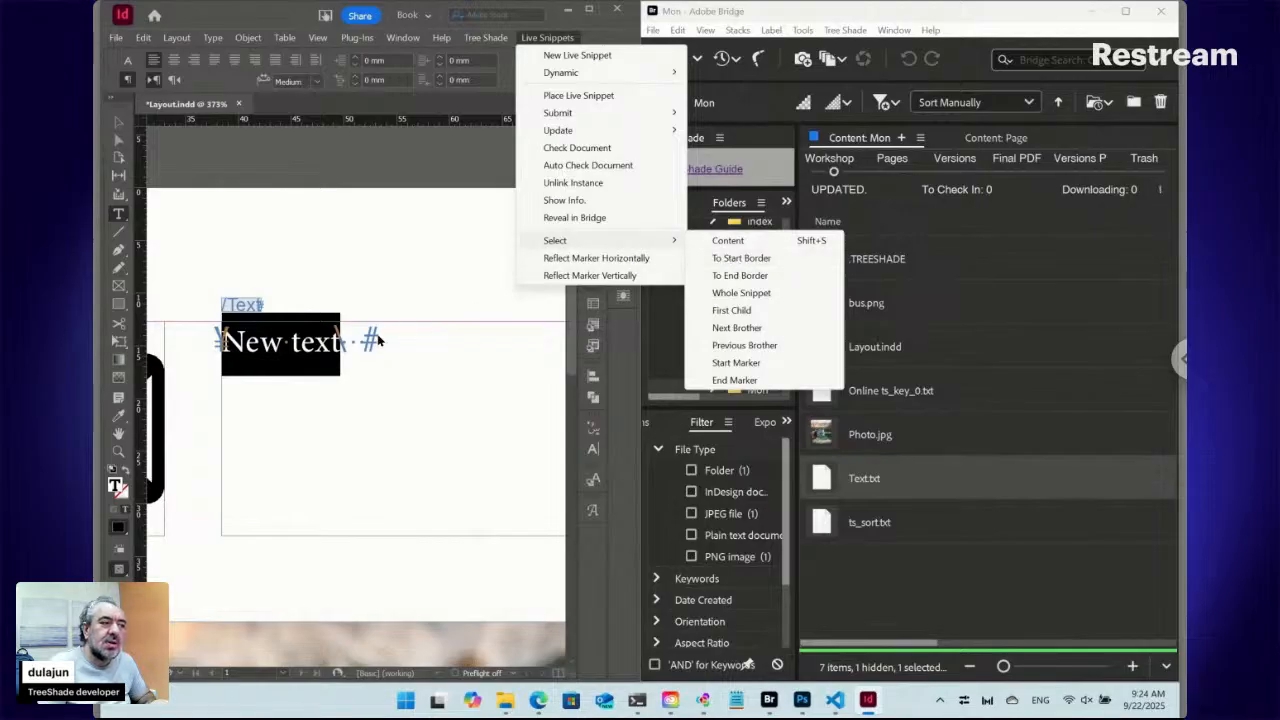
# Select the snippet text from after "New" to the start border and replace it with "Old"
pyautogui.click(284, 343)
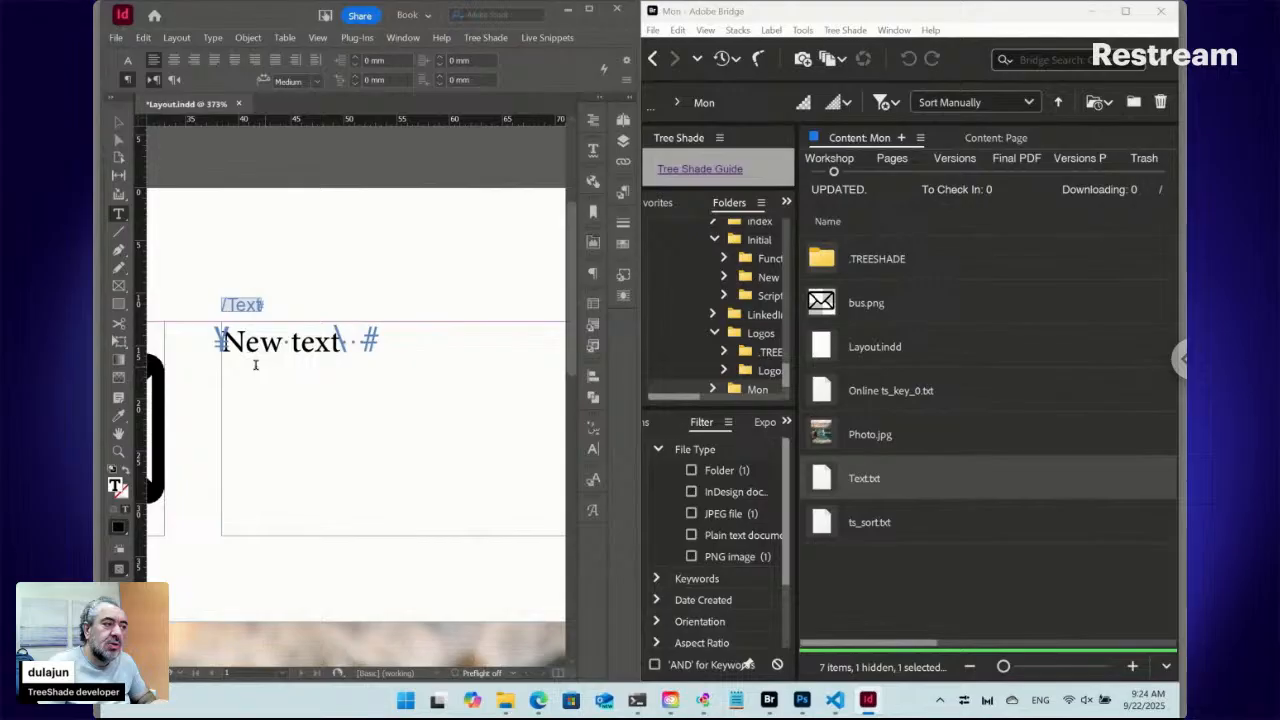
pyautogui.click(546, 39)
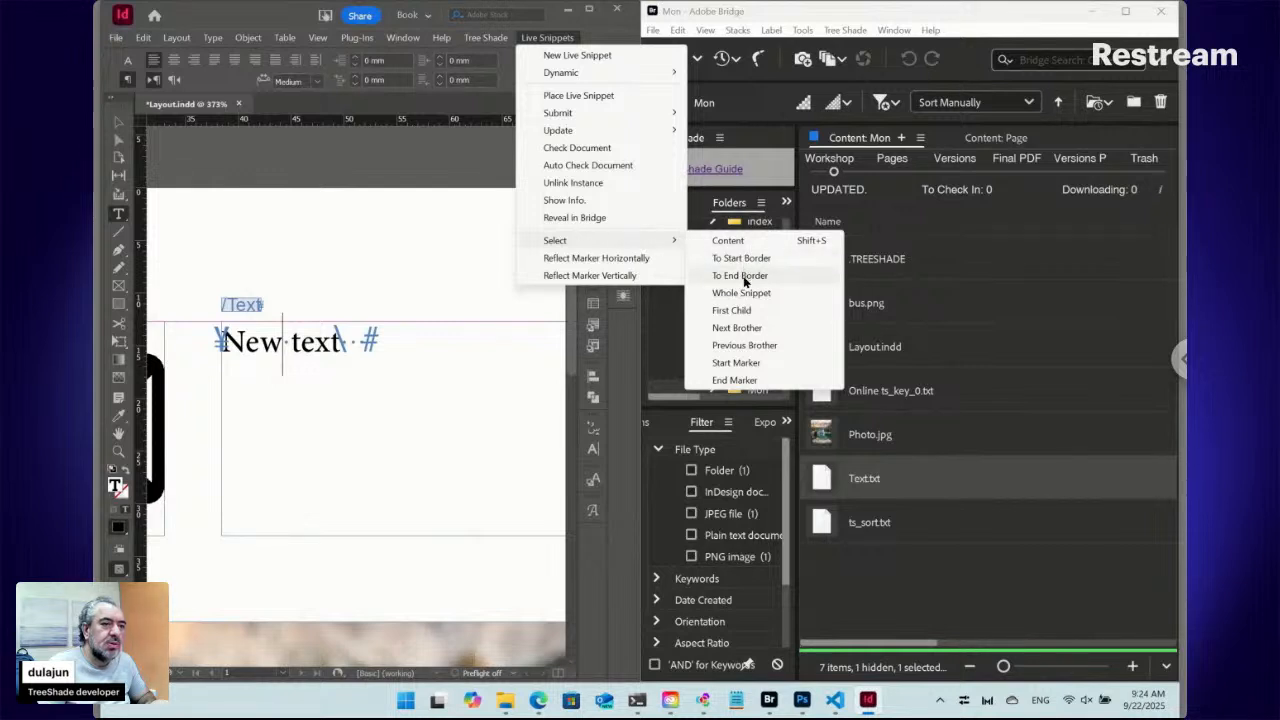
pyautogui.click(741, 258)
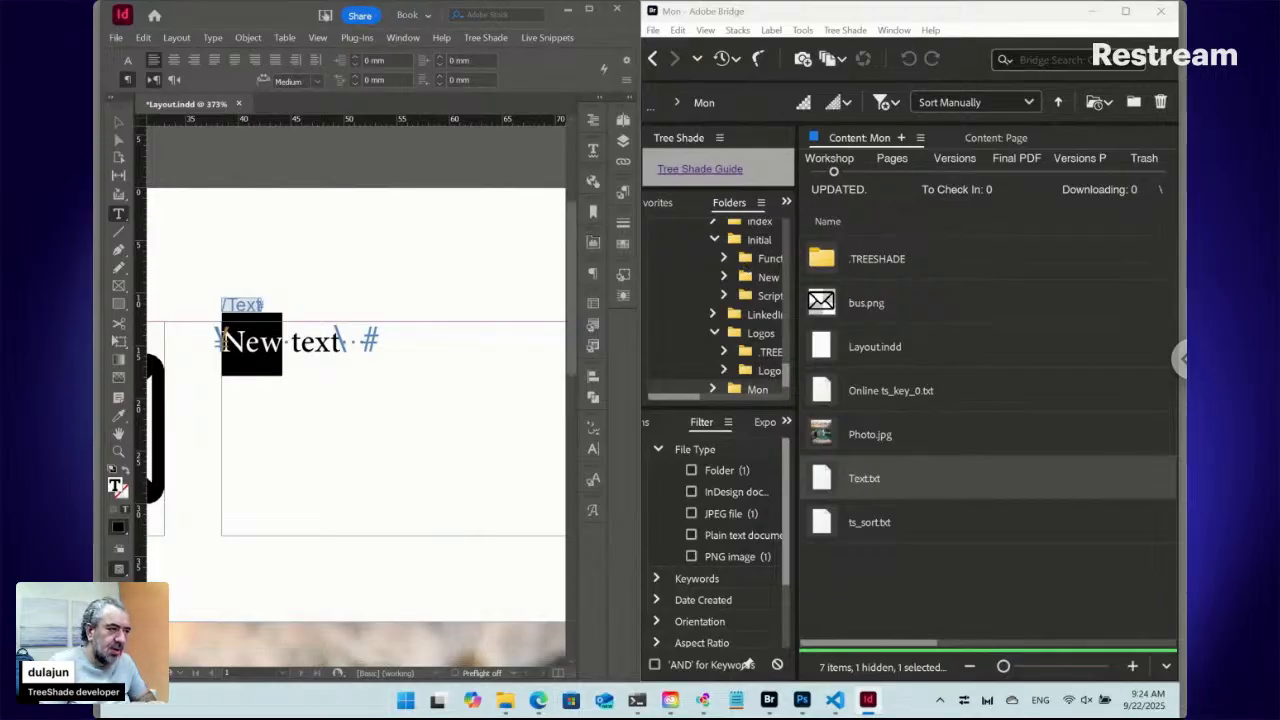
pyautogui.write('Old')
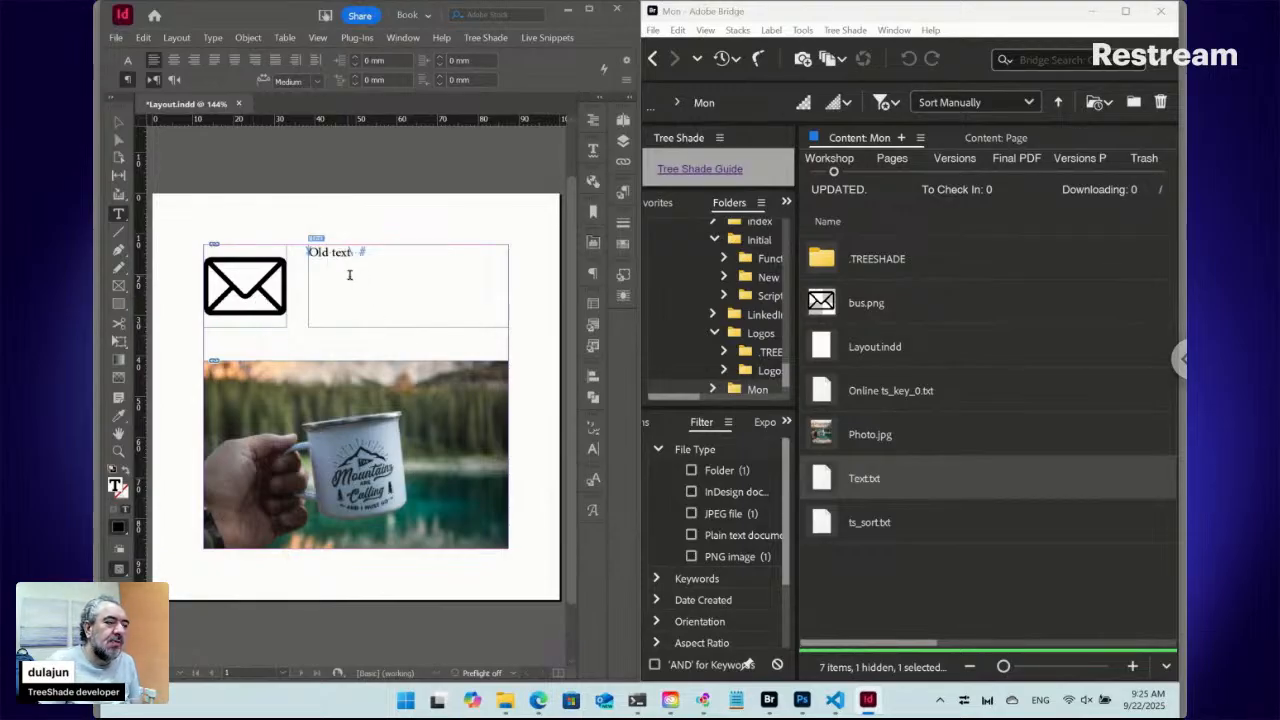
# Set the text size to 30 pt and create a paragraph style named Body from it, applied to the snippet text
pyautogui.click(127, 60)
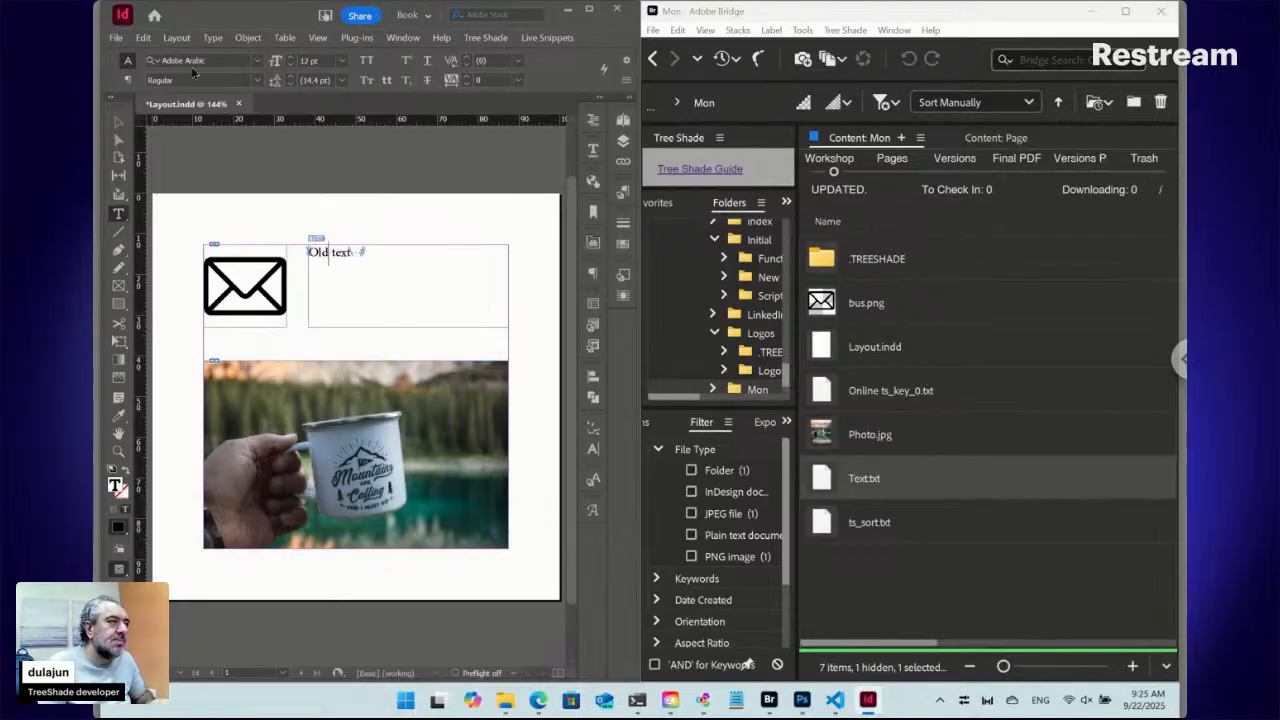
pyautogui.click(291, 57)
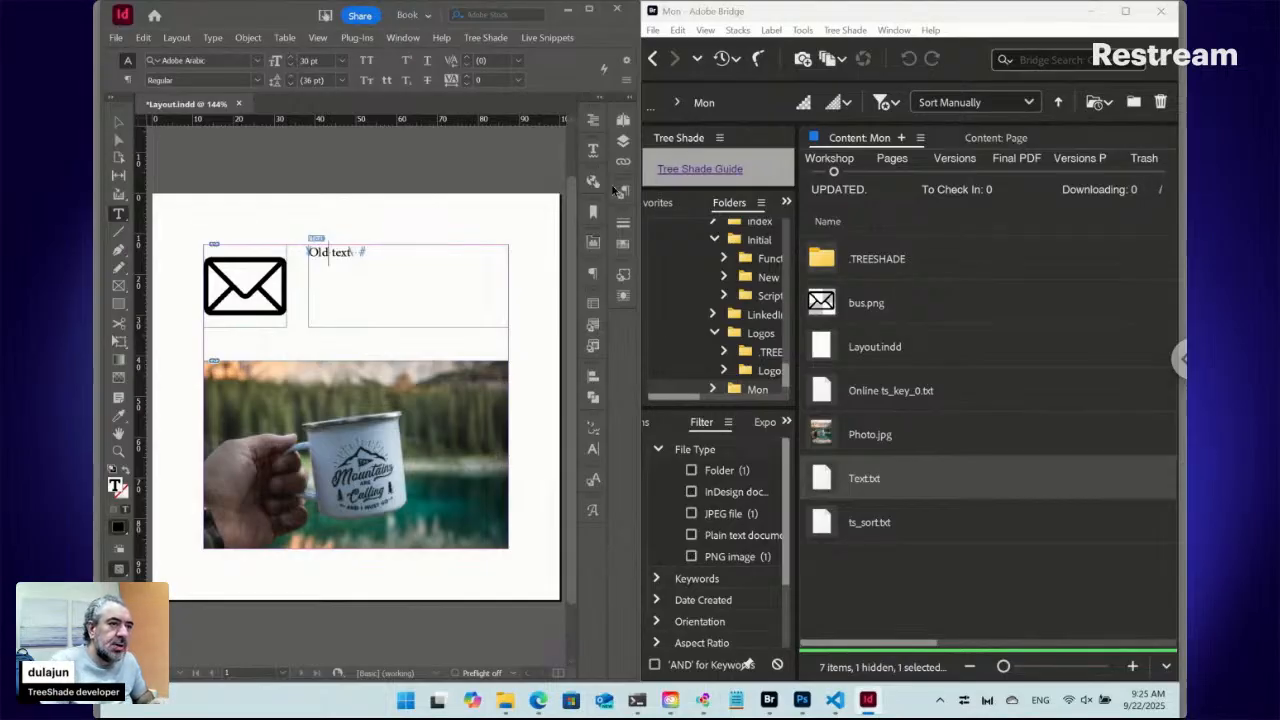
pyautogui.click(625, 193)
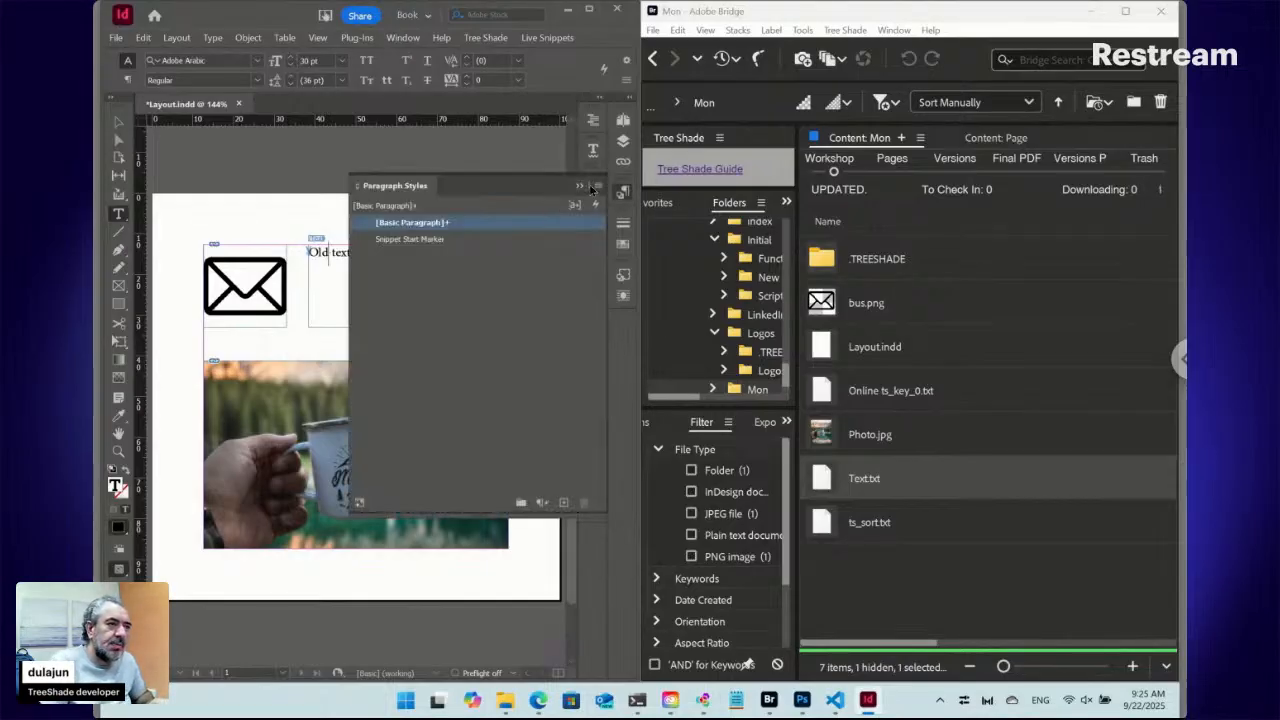
pyautogui.click(598, 186)
pyautogui.click(626, 191)
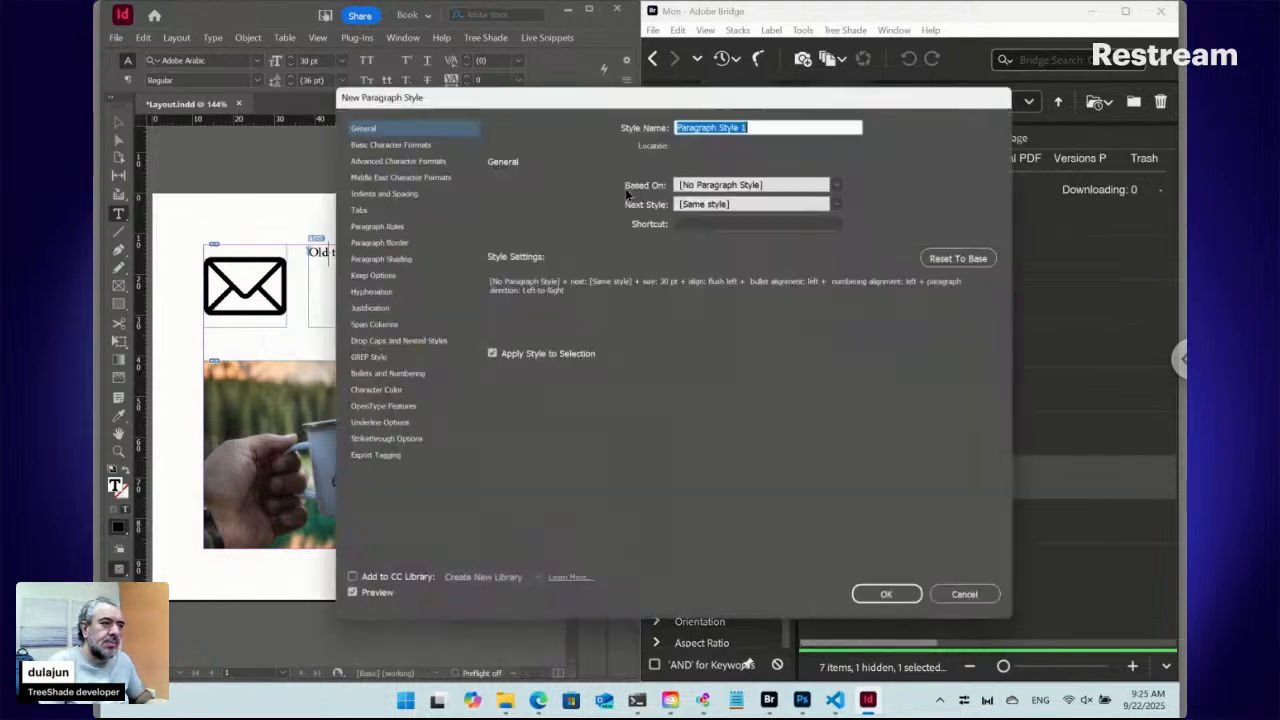
pyautogui.write('Body')
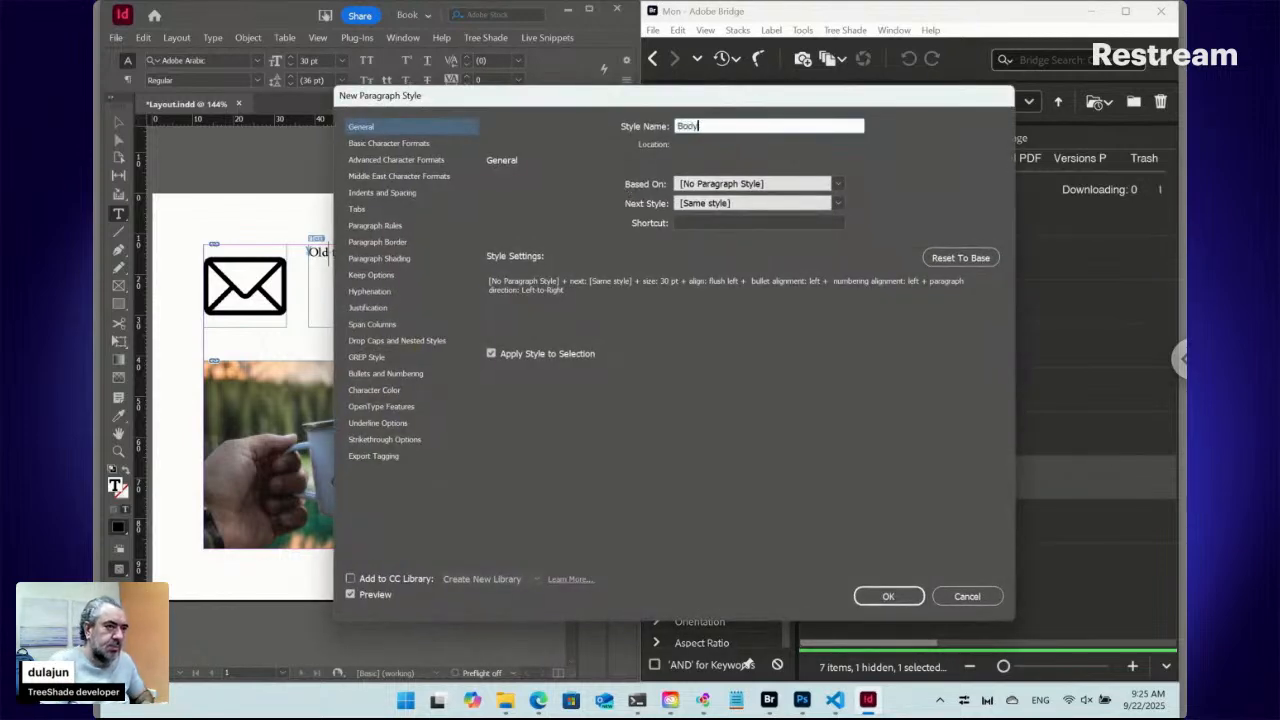
pyautogui.press('Return')
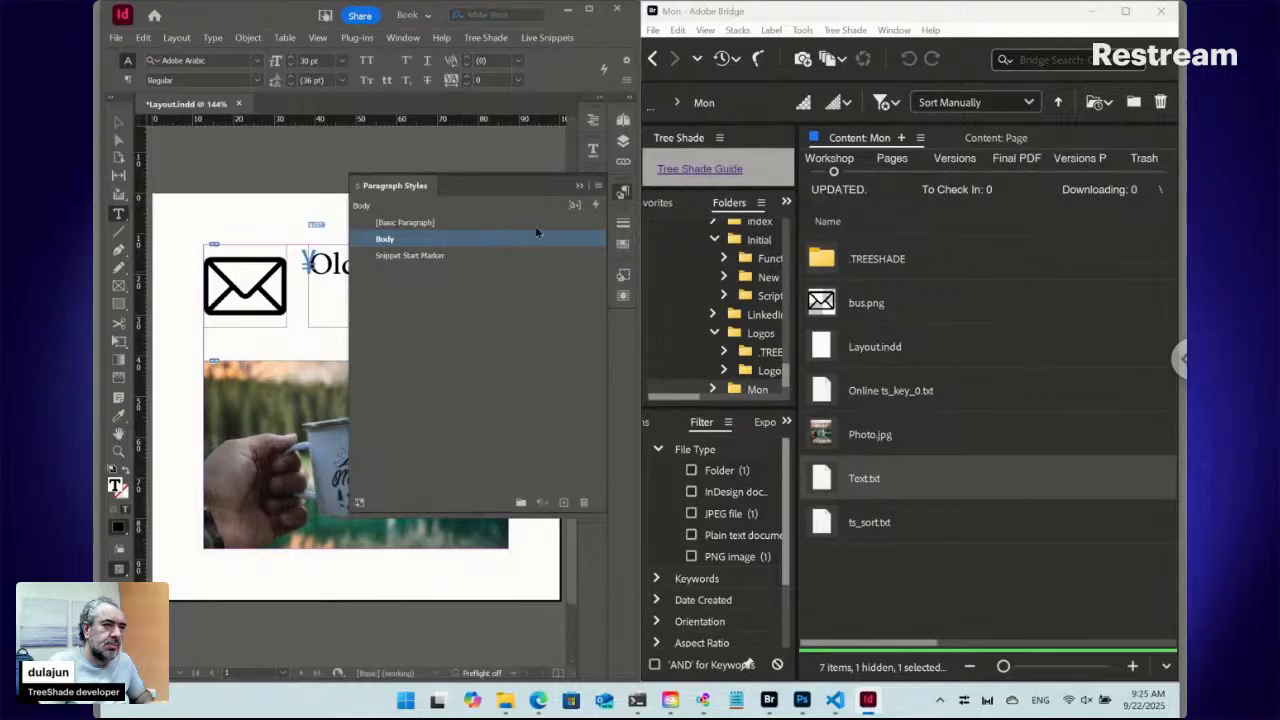
pyautogui.click(622, 191)
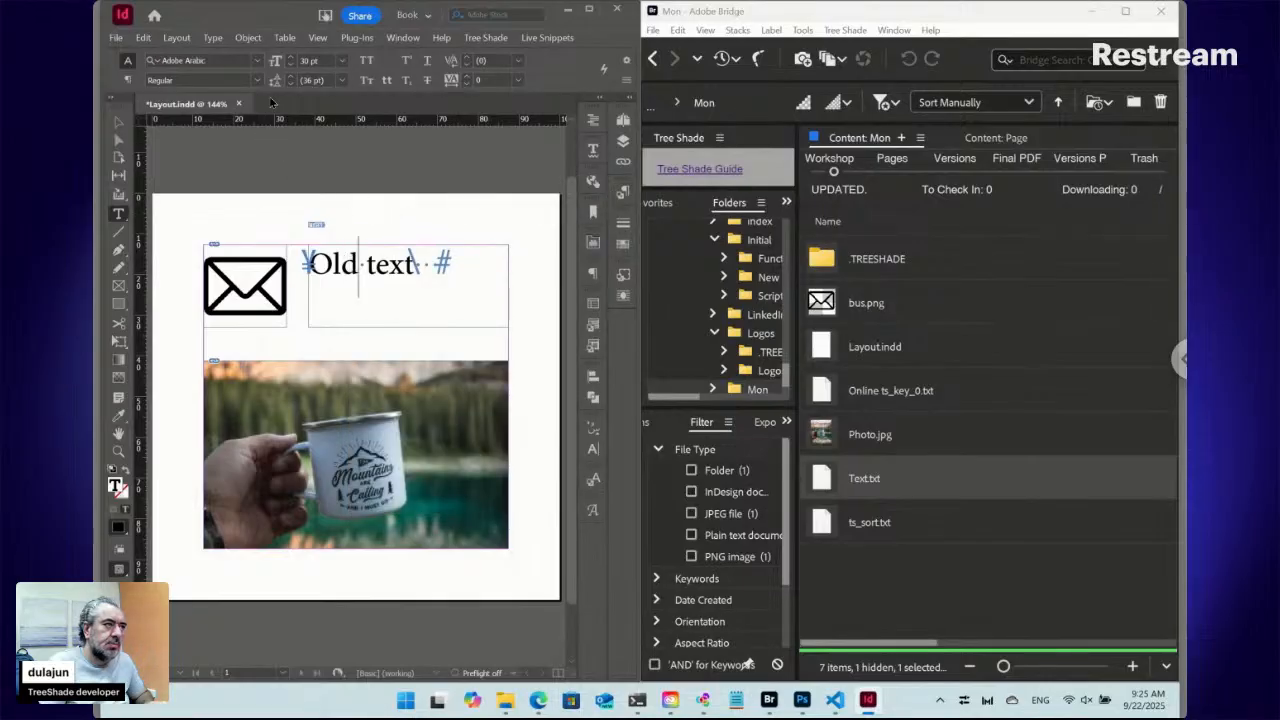
# Reduce the snippet text size to 22 pt, then save the layout with check-in
pyautogui.click(290, 63)
pyautogui.click(290, 63)
pyautogui.click(290, 63)
pyautogui.click(291, 65)
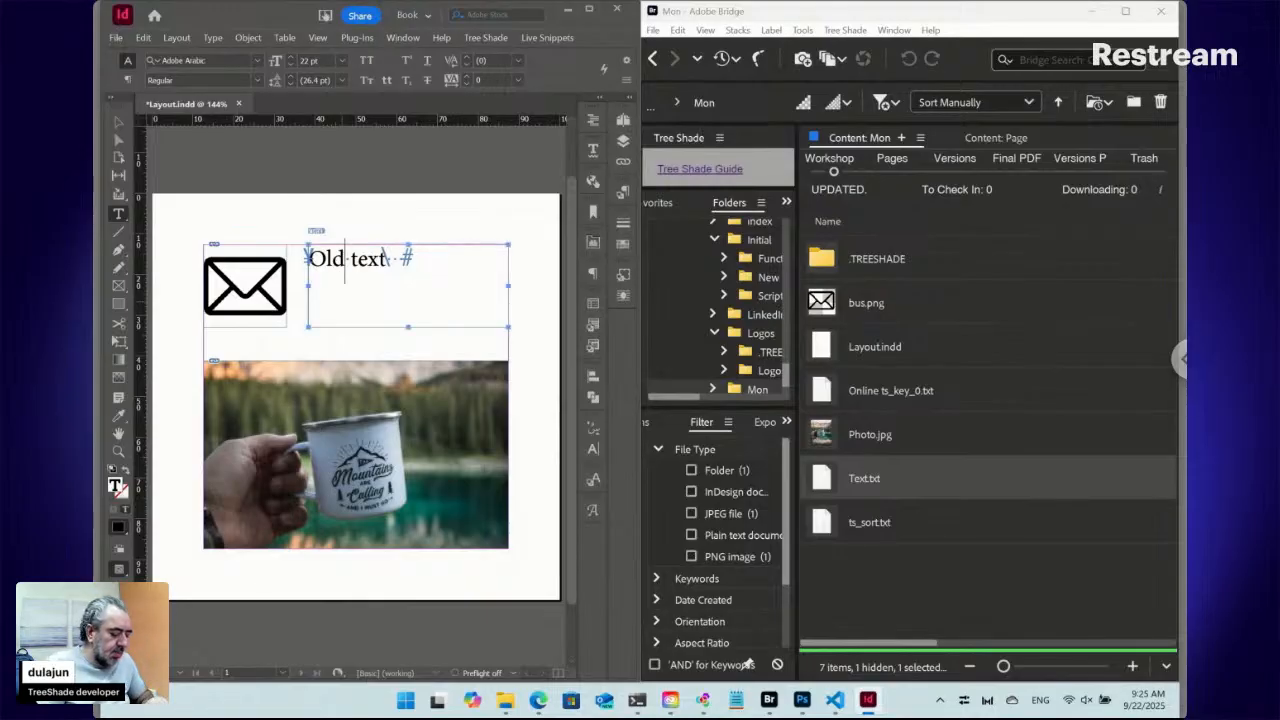
pyautogui.hotkey('ctrl', 's')
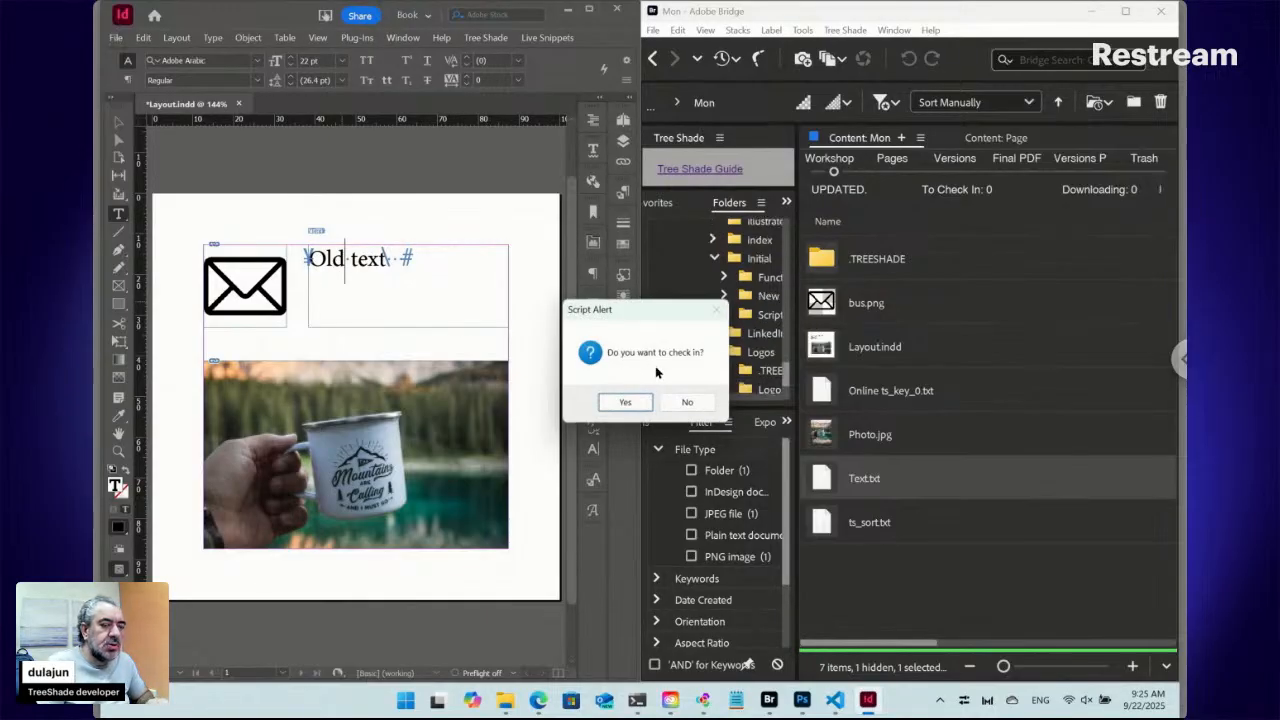
pyautogui.click(621, 404)
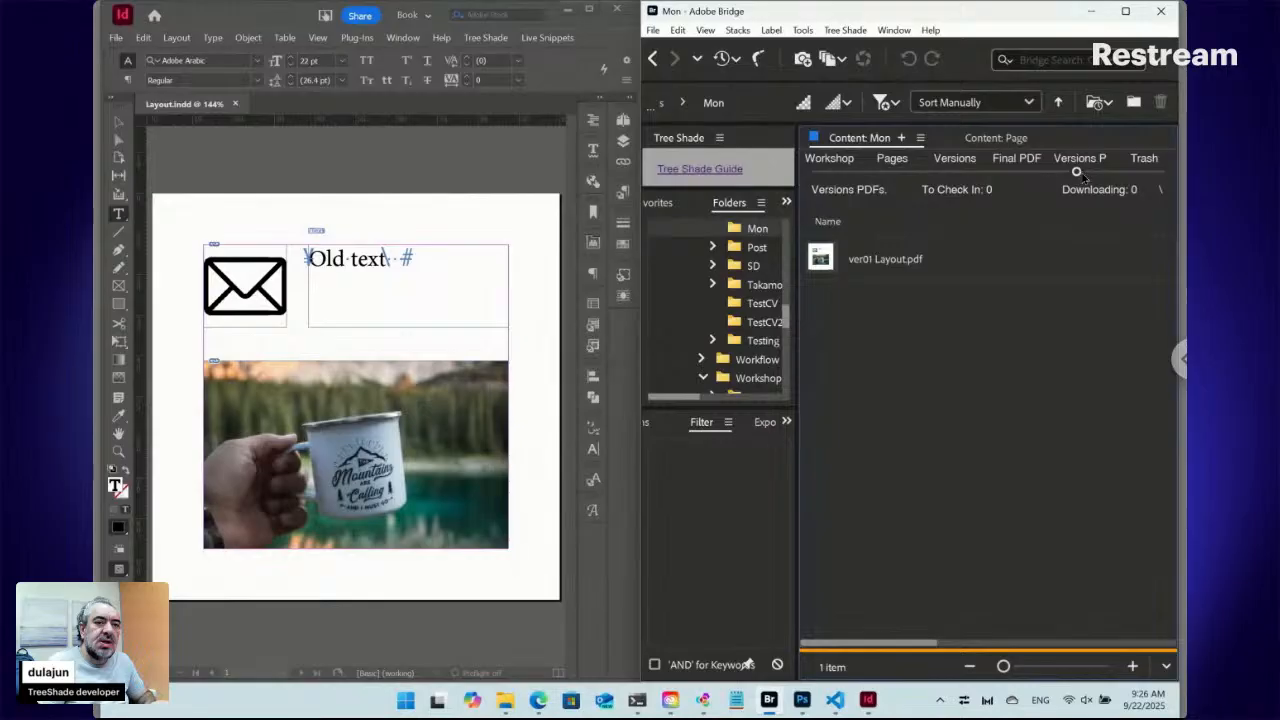
# Review the Mon project's files in the Versions PDFs, Workshop, Pages and Versions folders in Bridge
pyautogui.click(930, 262)
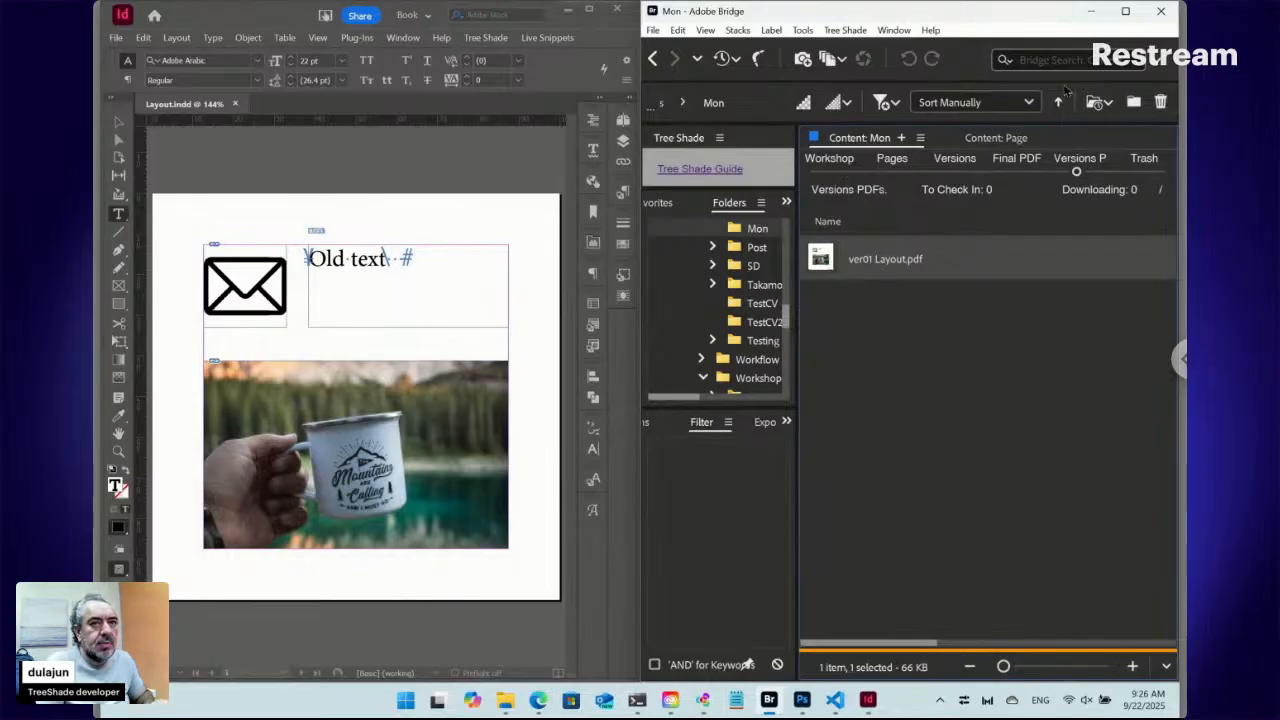
pyautogui.click(1125, 12)
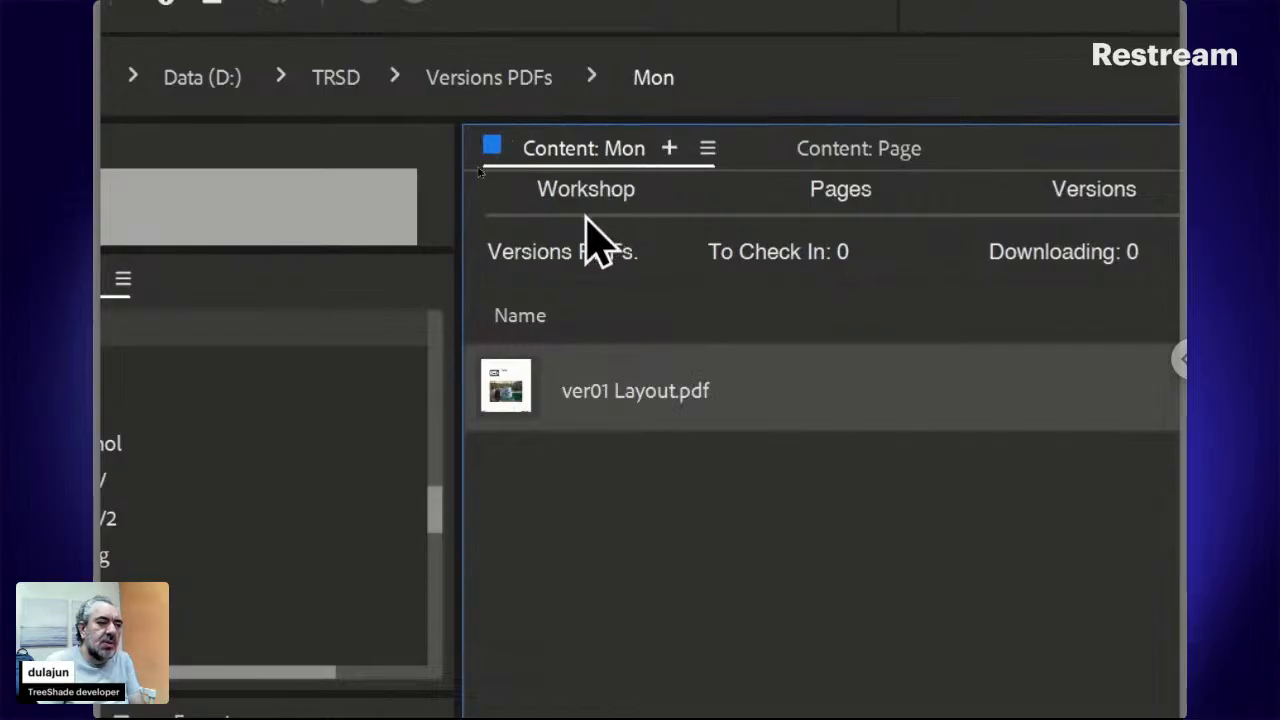
pyautogui.click(586, 214)
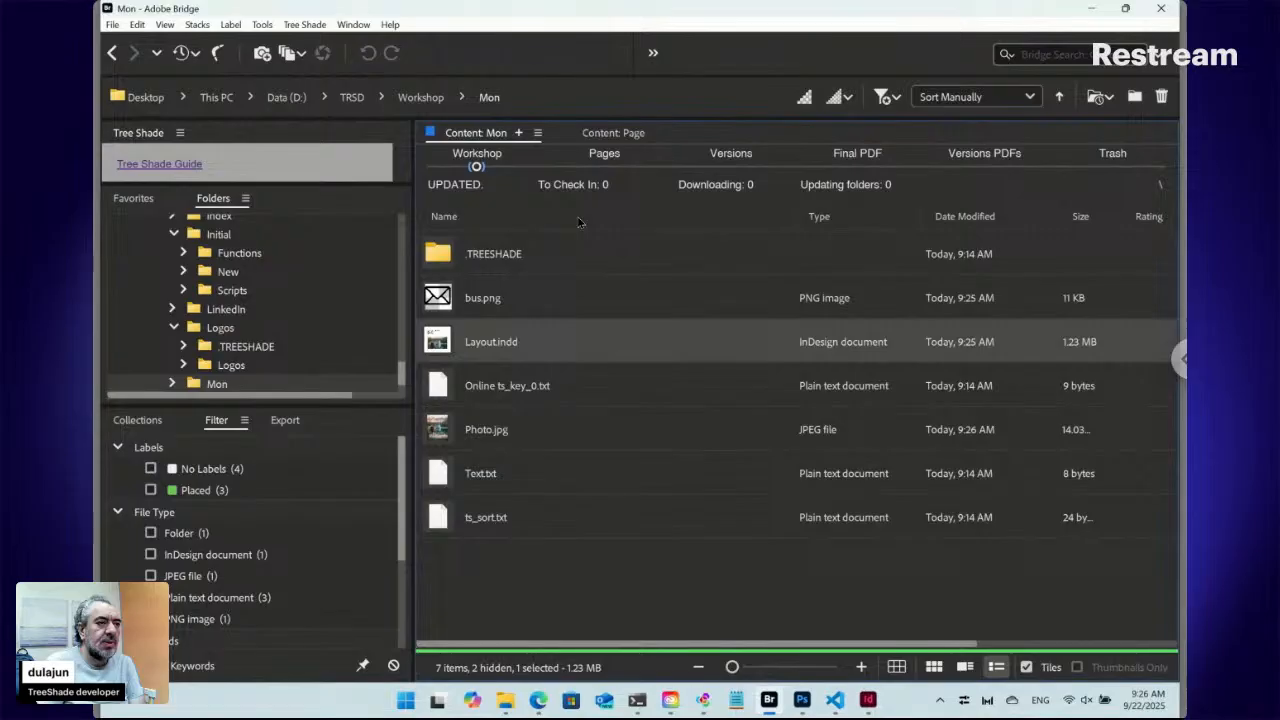
pyautogui.click(604, 171)
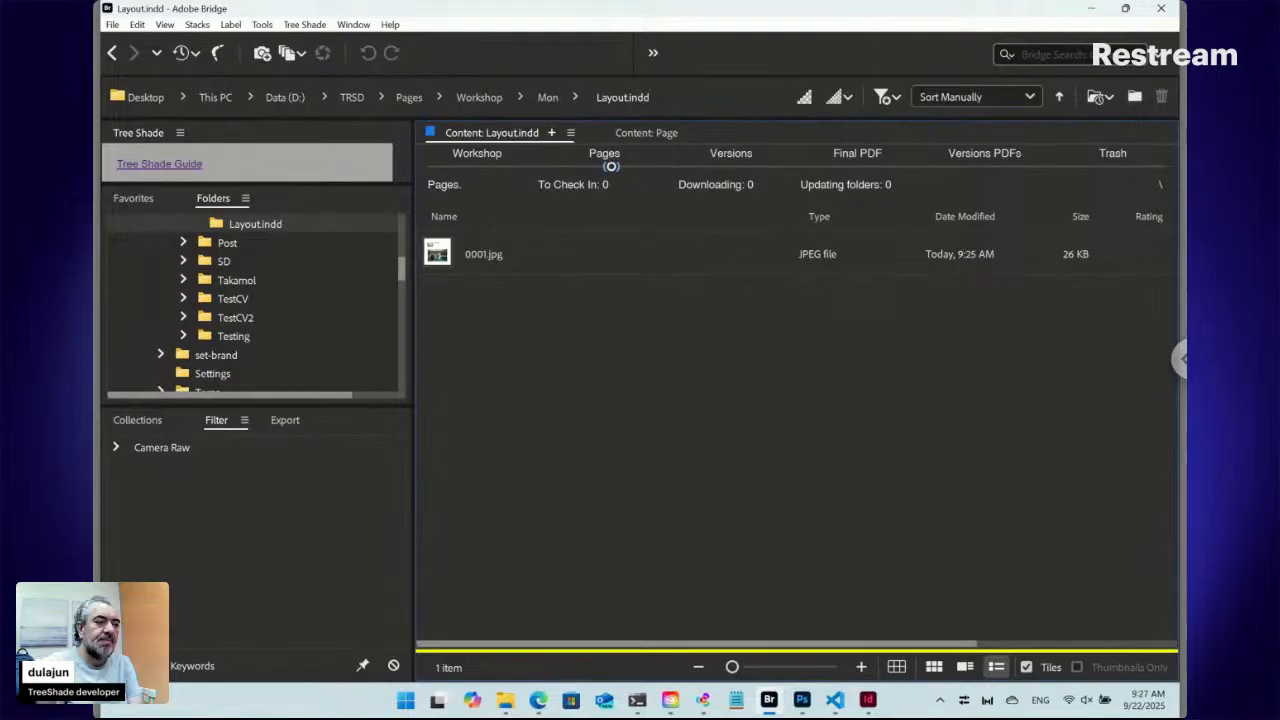
pyautogui.click(734, 166)
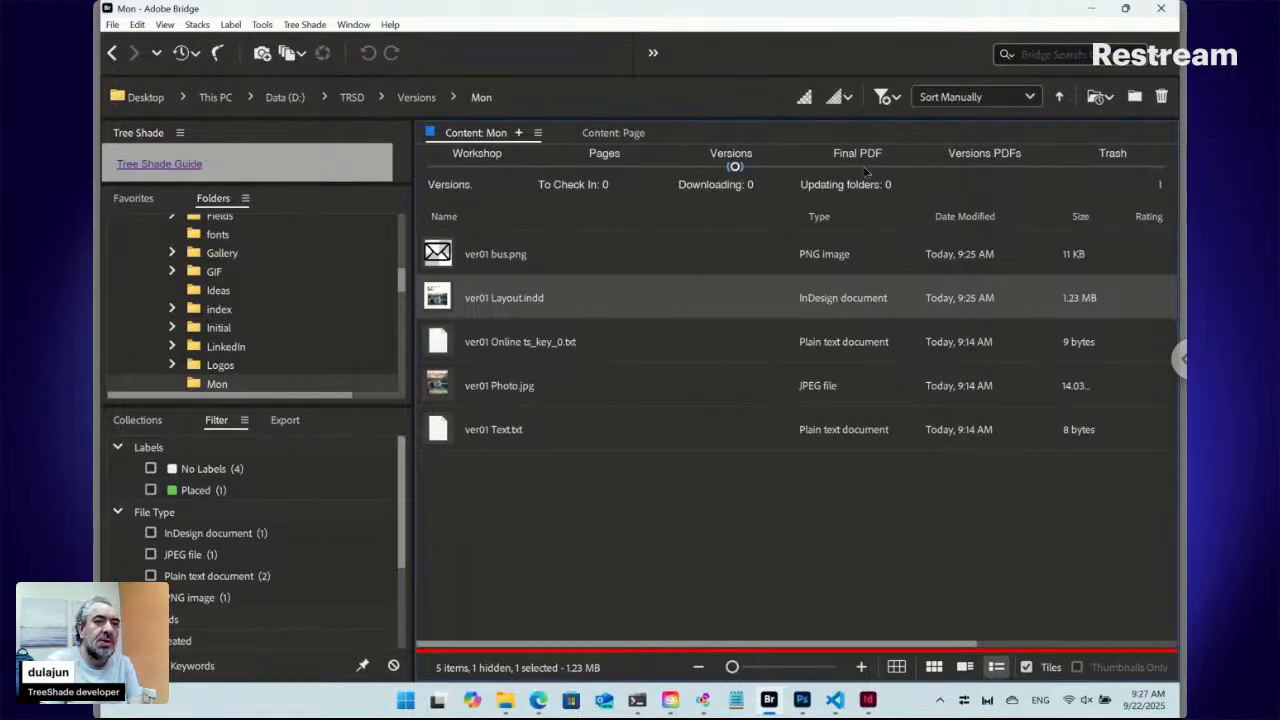
pyautogui.click(479, 167)
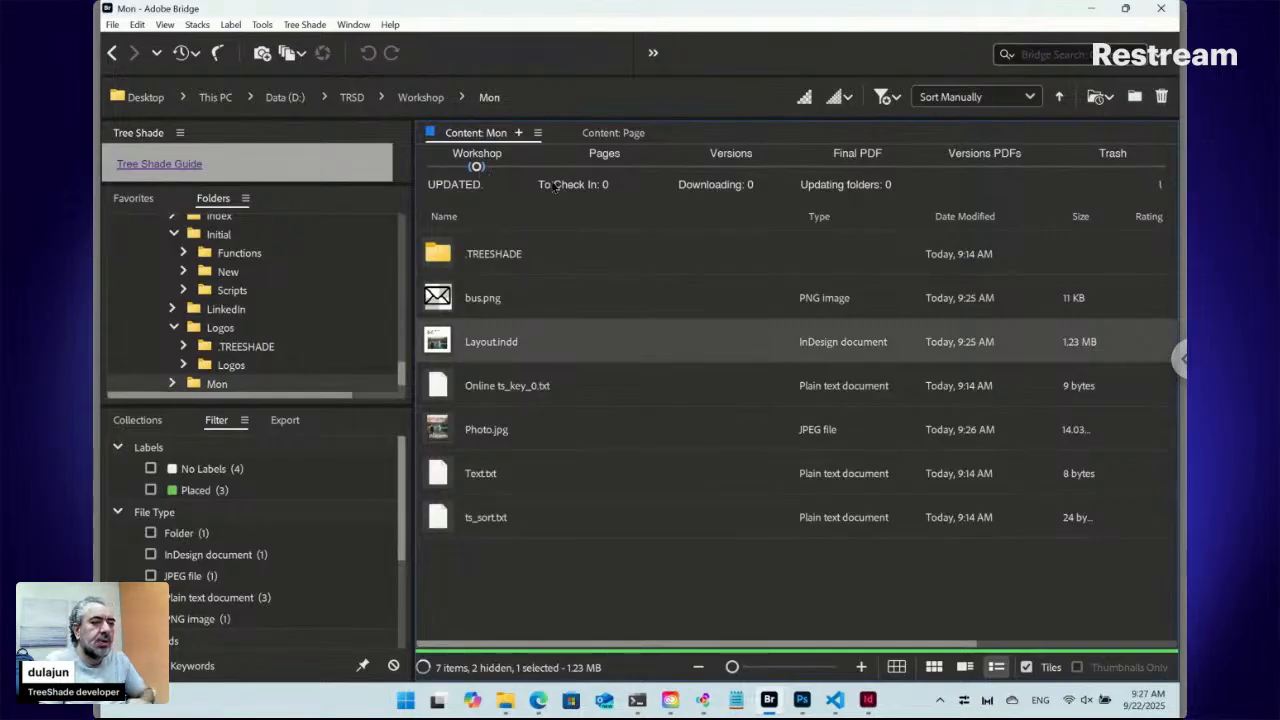
pyautogui.click(1130, 10)
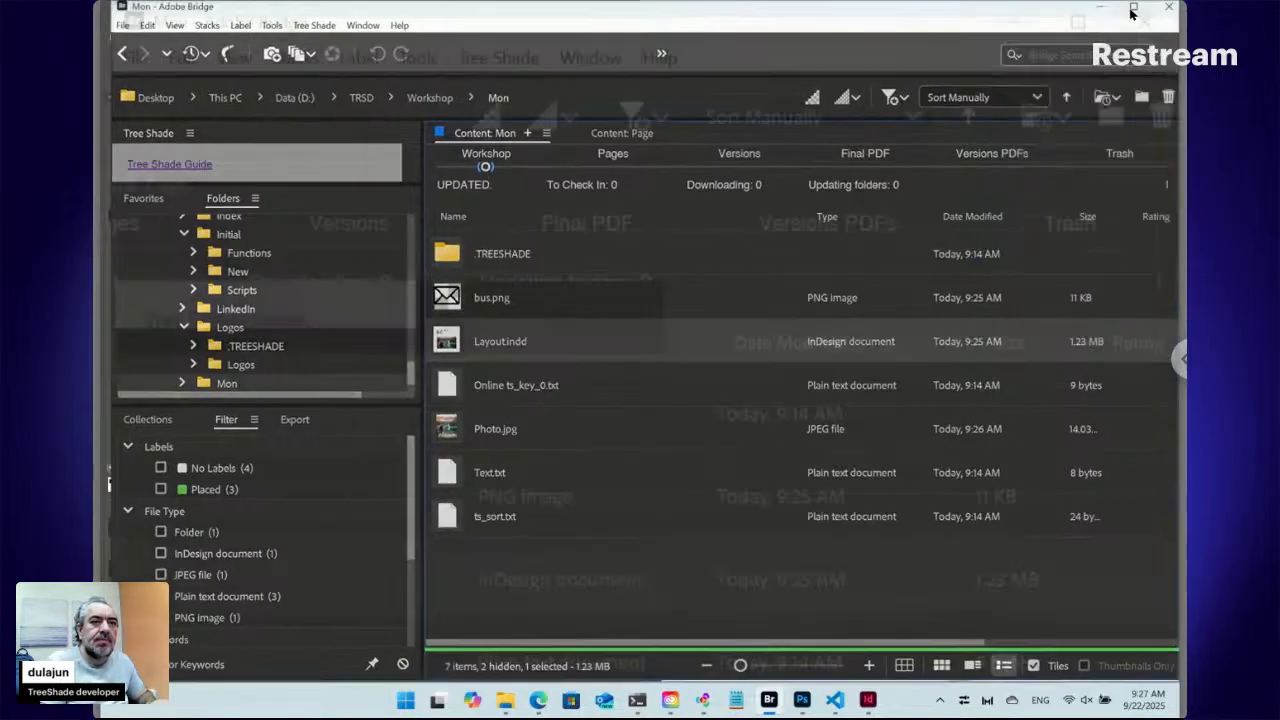
# Switch to the browser, reload the Mon form and examine its layout preview and field contents beside Bridge
pyautogui.click(538, 700)
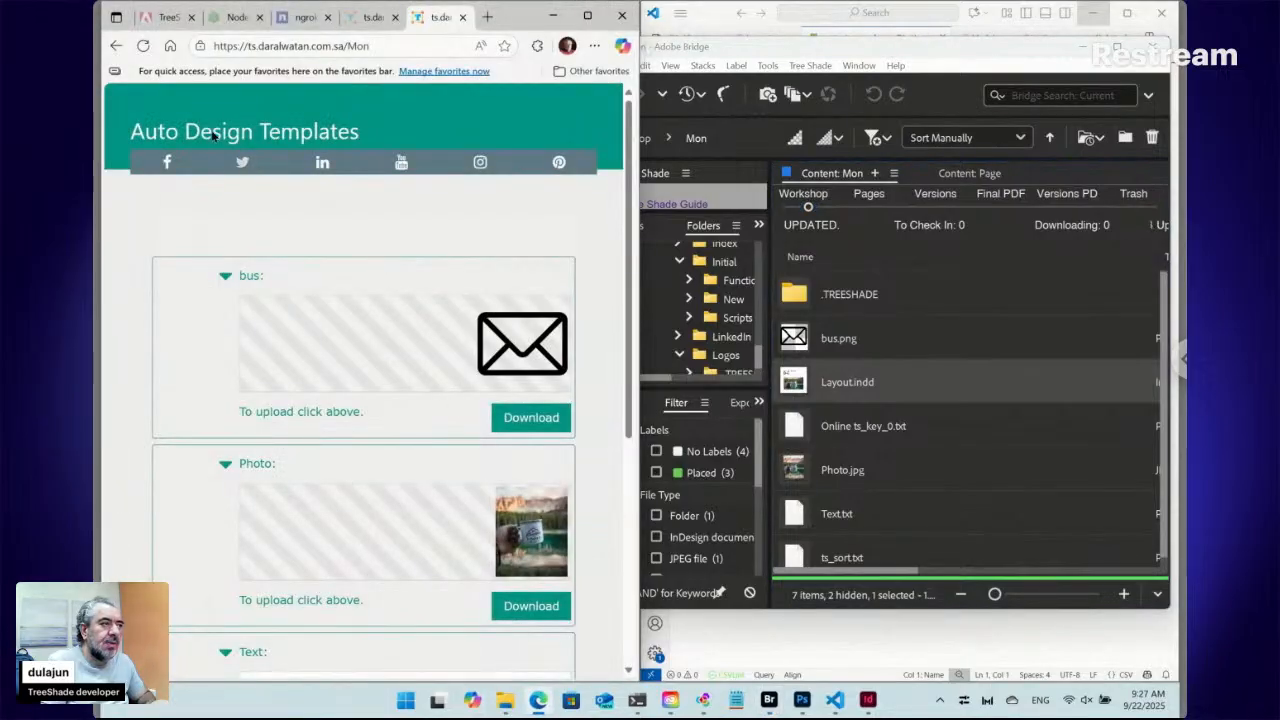
pyautogui.click(144, 47)
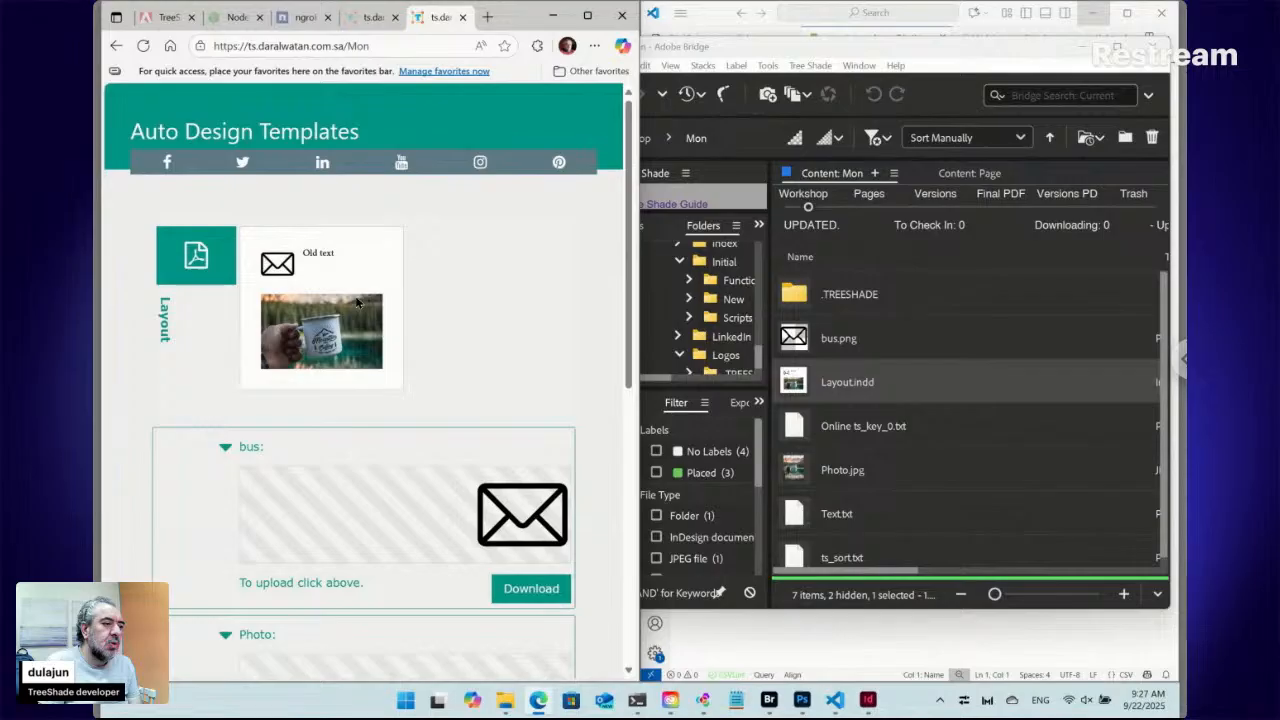
pyautogui.scroll(-1, 471, 354)
pyautogui.scroll(-3, 471, 354)
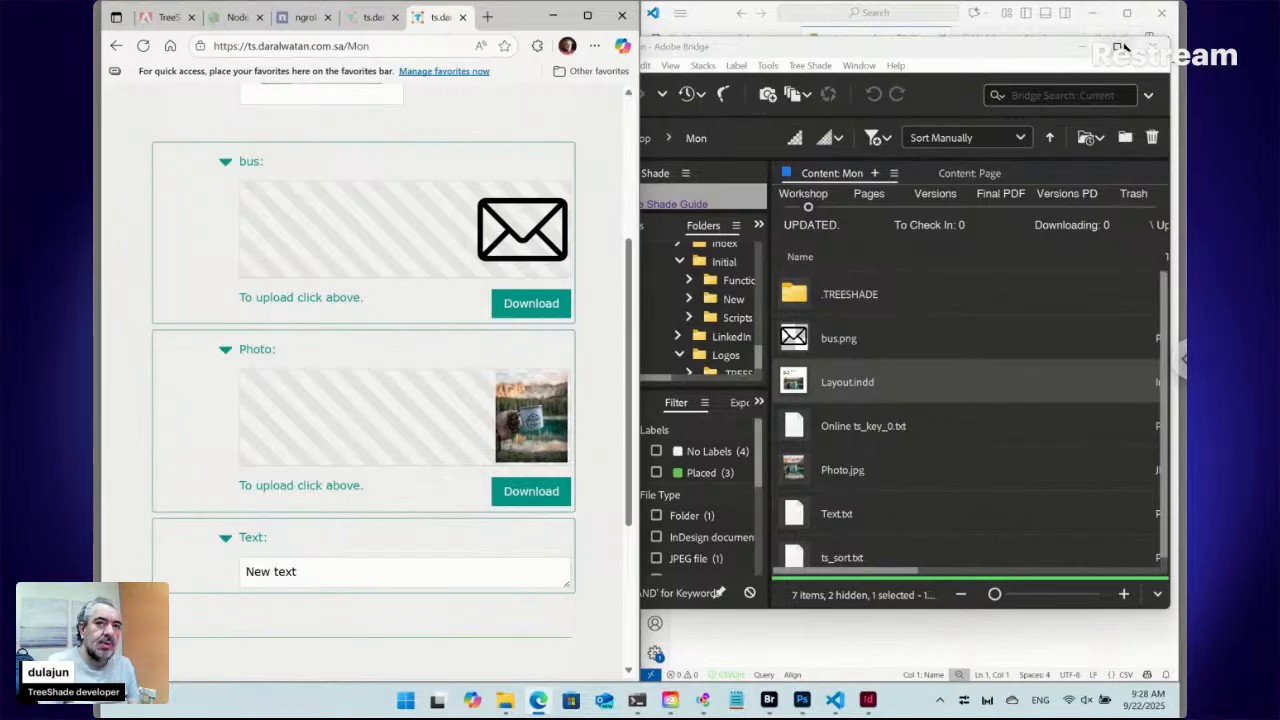
pyautogui.moveTo(1117, 47)
pyautogui.click(1069, 156)
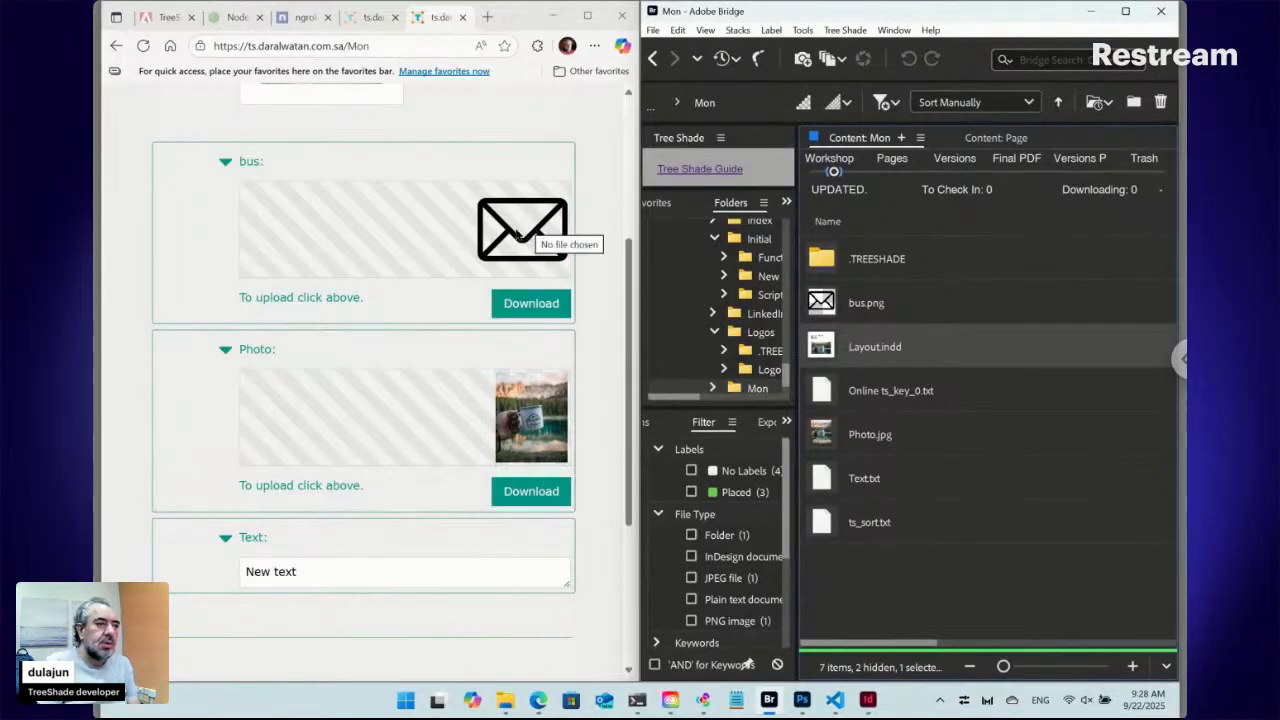
# Choose art.png from Downloads as the new image for the form's bus field
pyautogui.click(517, 234)
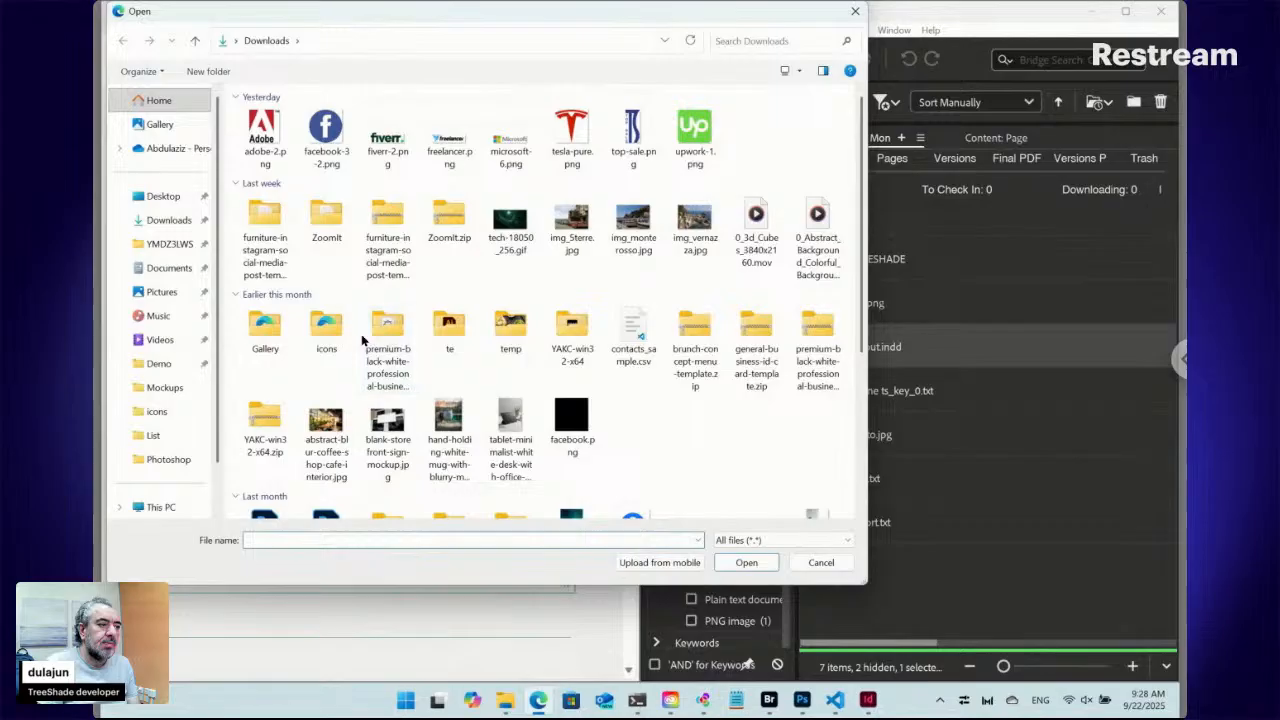
pyautogui.scroll(-3, 363, 341)
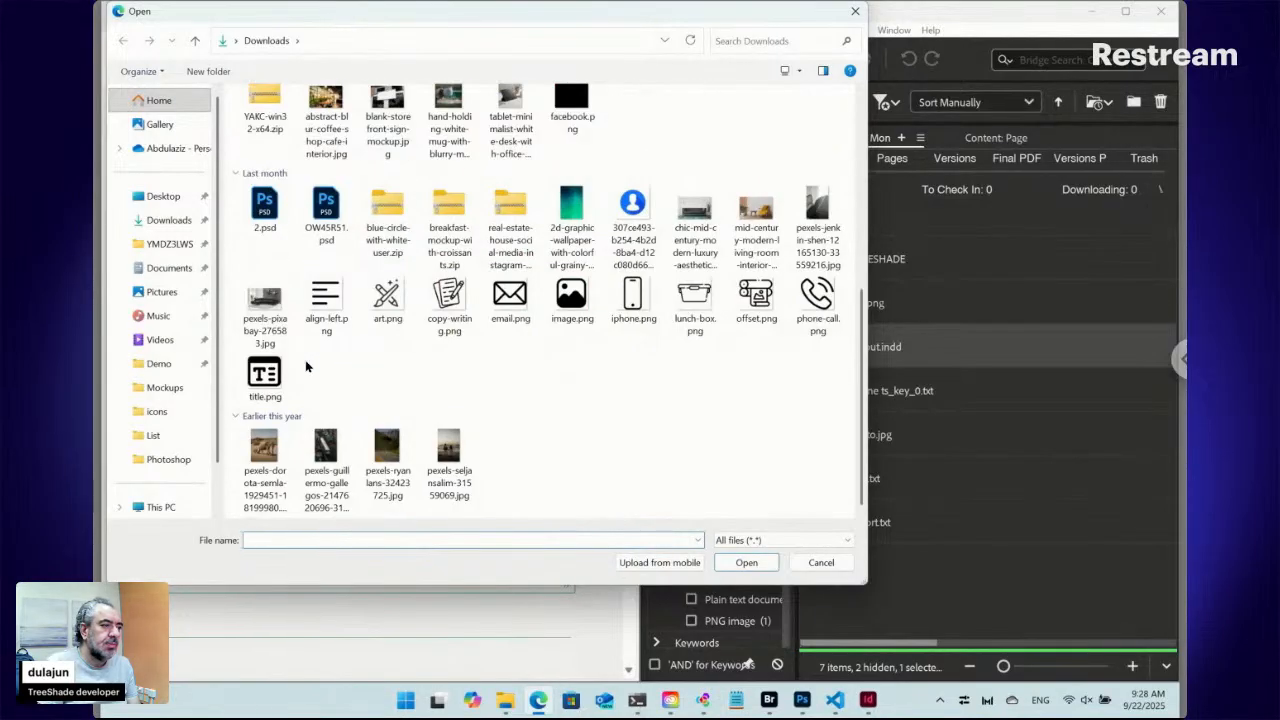
pyautogui.click(386, 298)
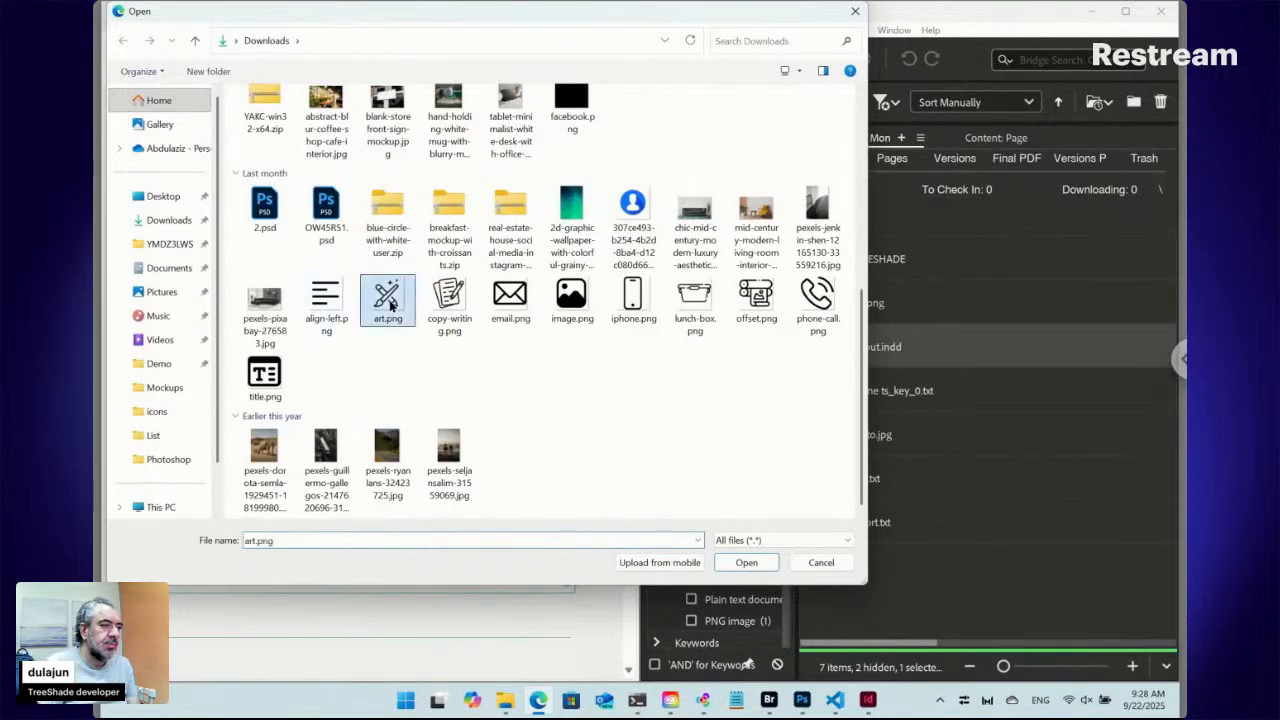
pyautogui.click(746, 562)
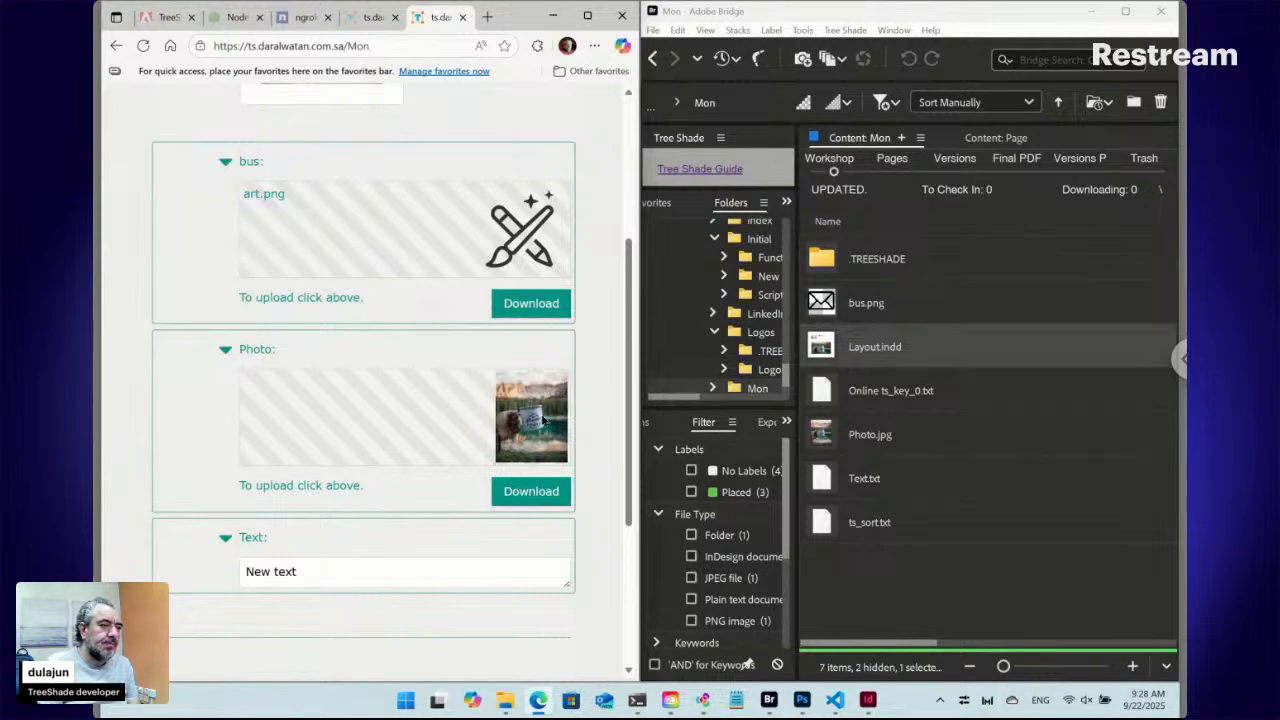
# Choose tablet-minimalist-white-desk-with-office-supplies.jpg from Downloads as the new image for the Photo field
pyautogui.click(475, 364)
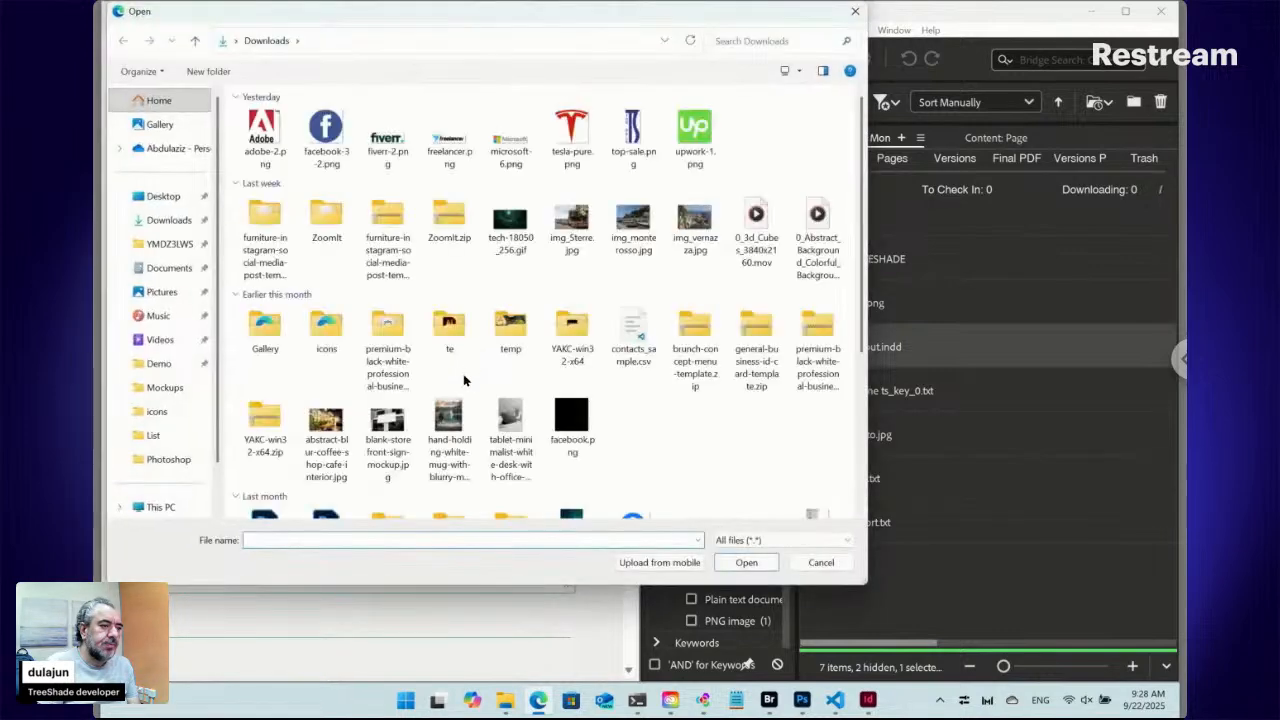
pyautogui.click(520, 418)
pyautogui.click(746, 562)
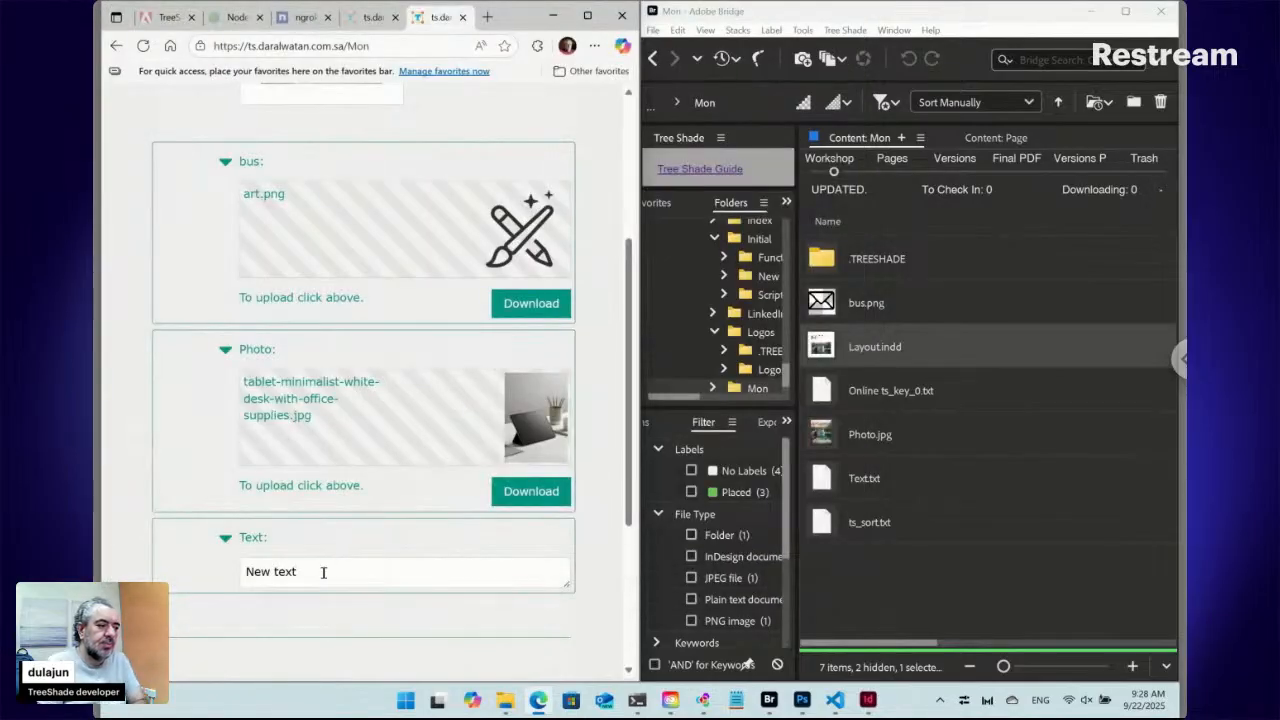
# Change the form's Text field to "New text 2" and submit the update
pyautogui.click(323, 572)
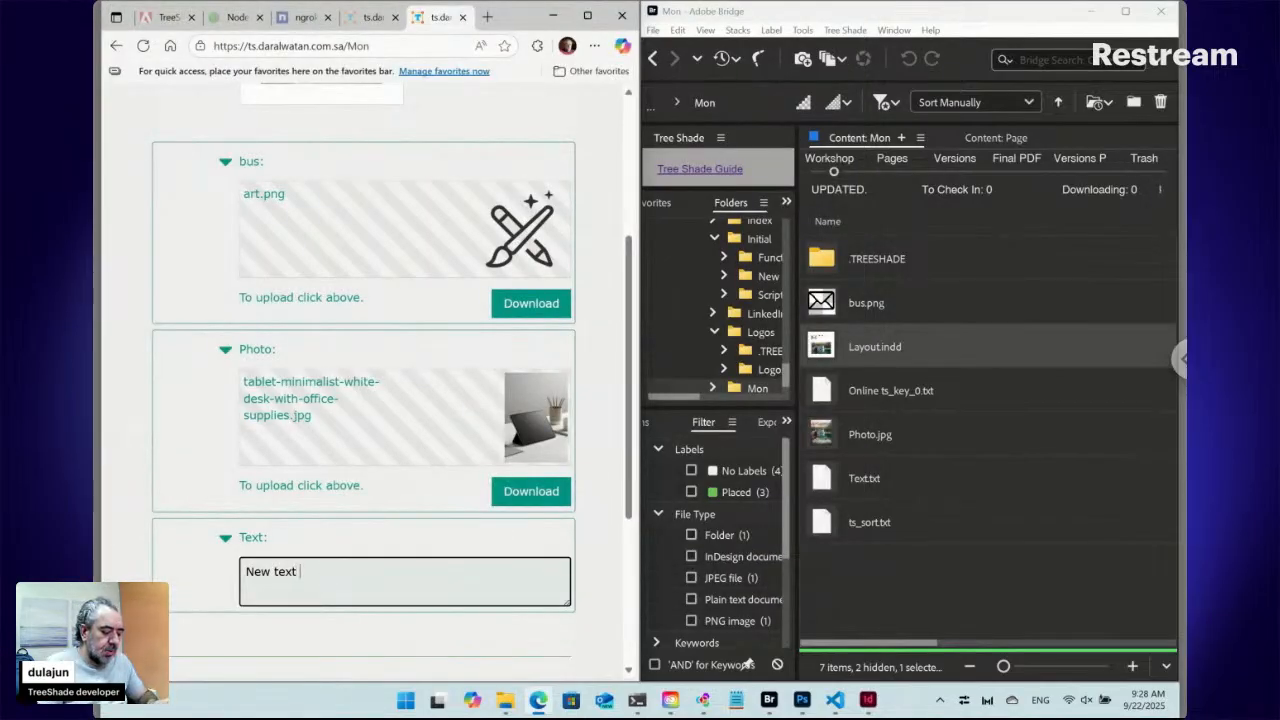
pyautogui.write('2')
pyautogui.click(600, 537)
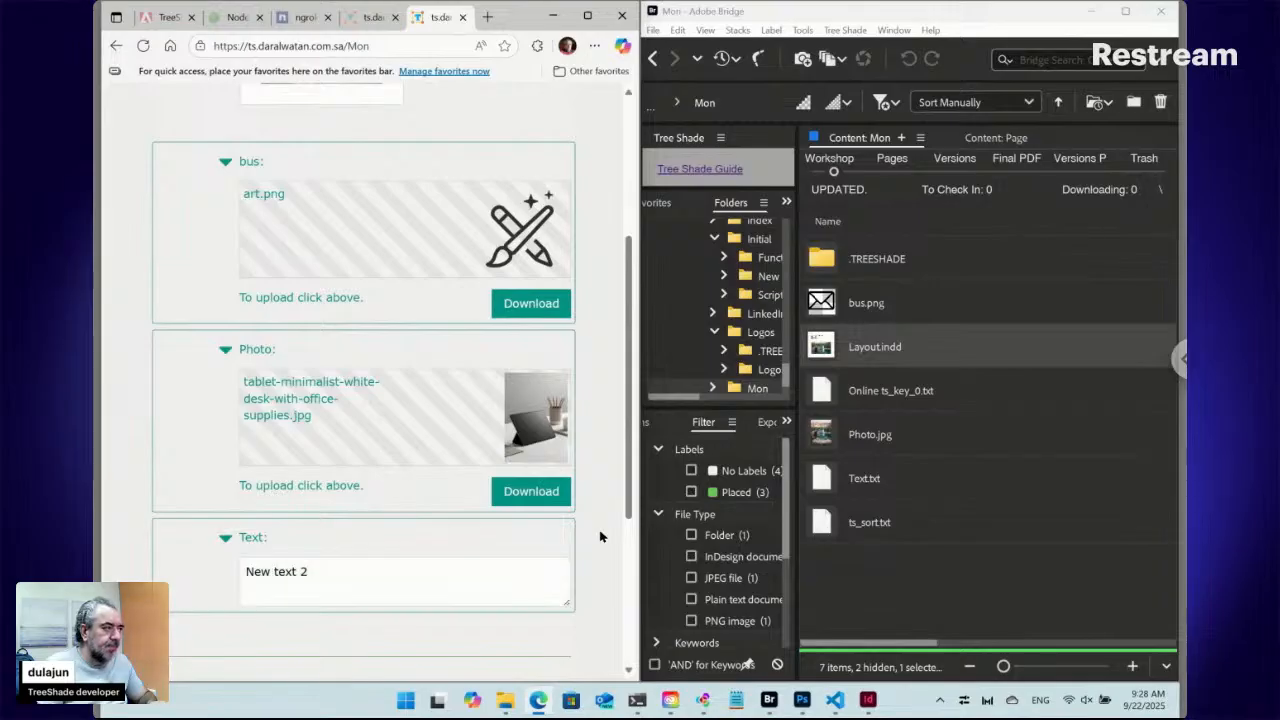
pyautogui.scroll(-3, 600, 534)
pyautogui.click(538, 521)
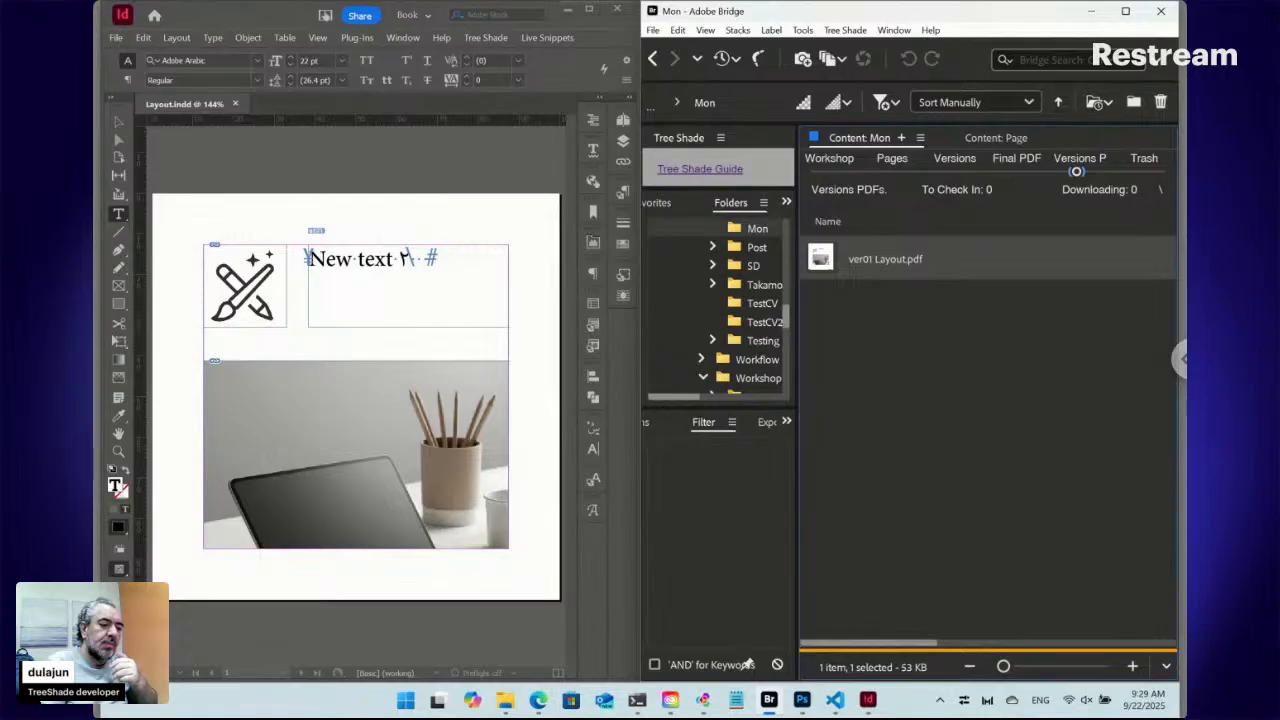
# Compare the layout preview and fields of the updated browser form with the Mon project's Workshop files in Bridge
pyautogui.click(538, 700)
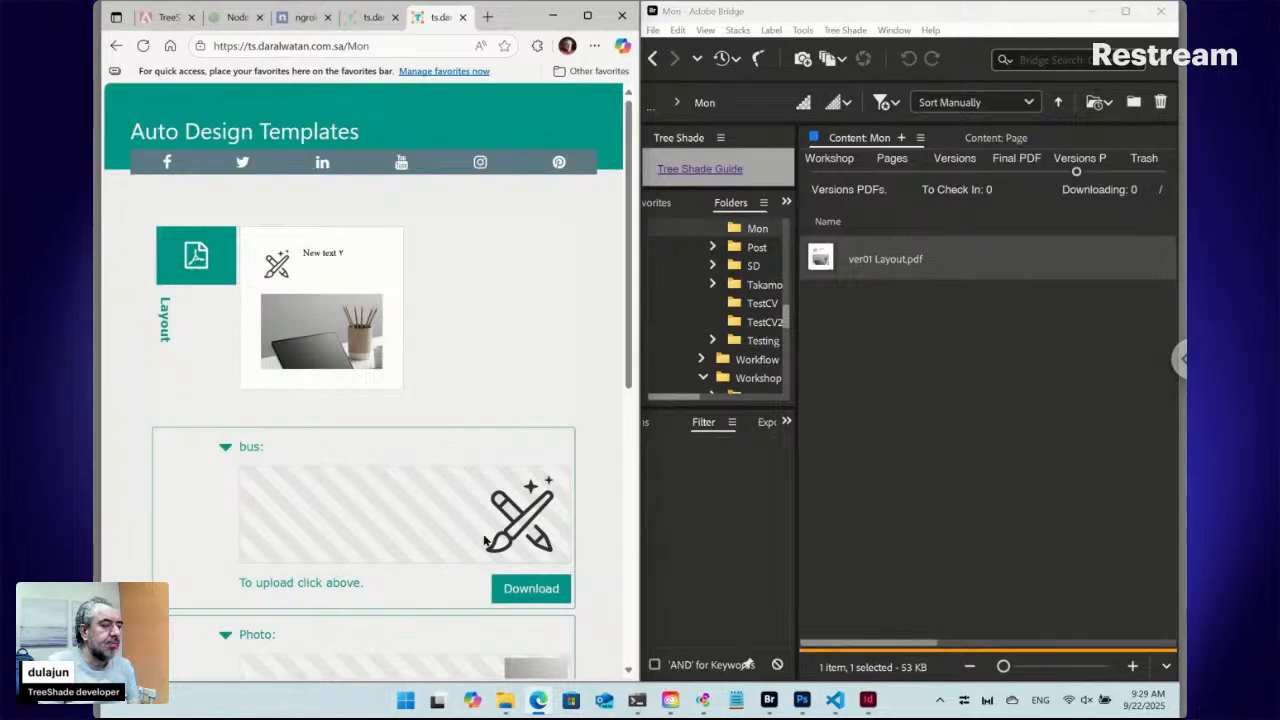
pyautogui.click(833, 176)
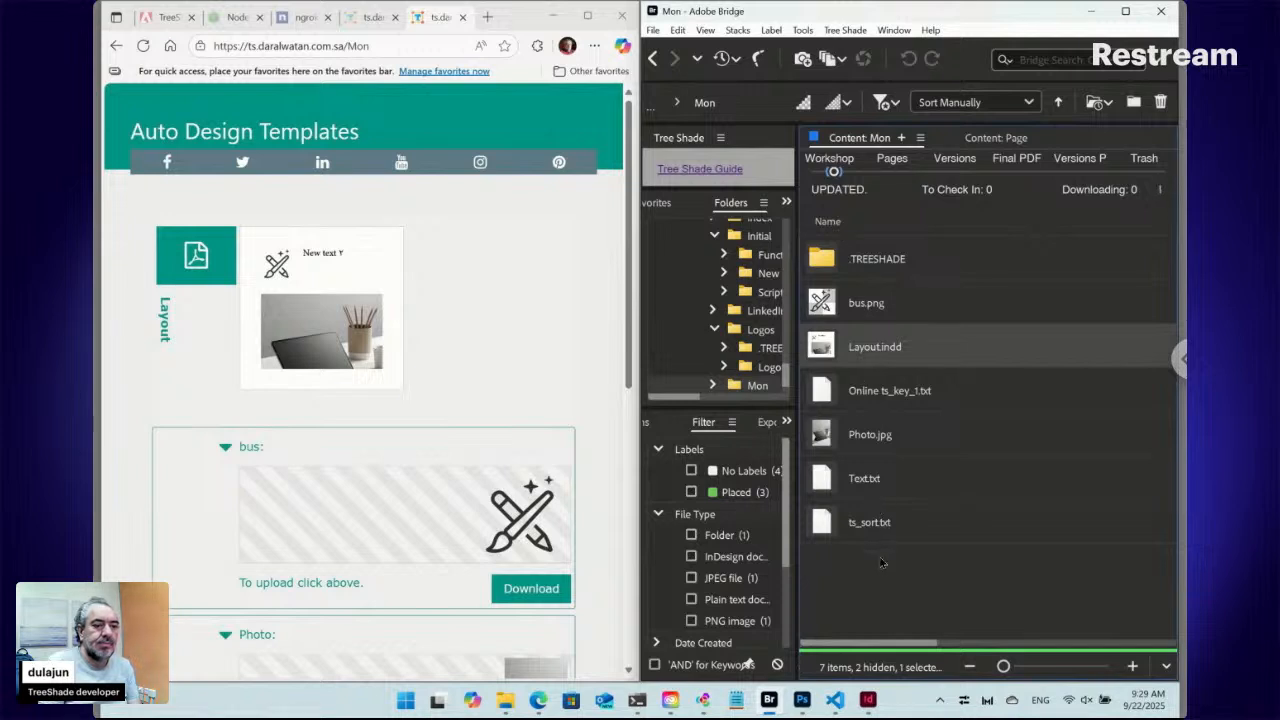
pyautogui.click(881, 568)
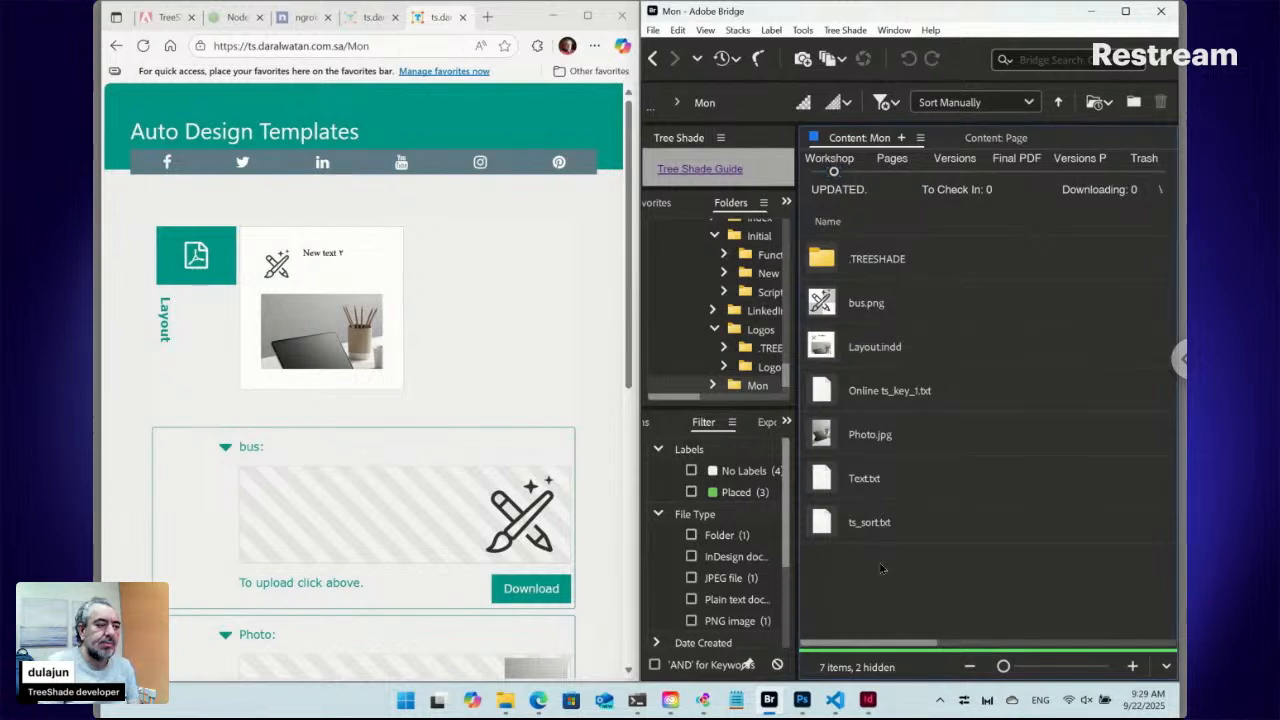
pyautogui.scroll(-3, 601, 534)
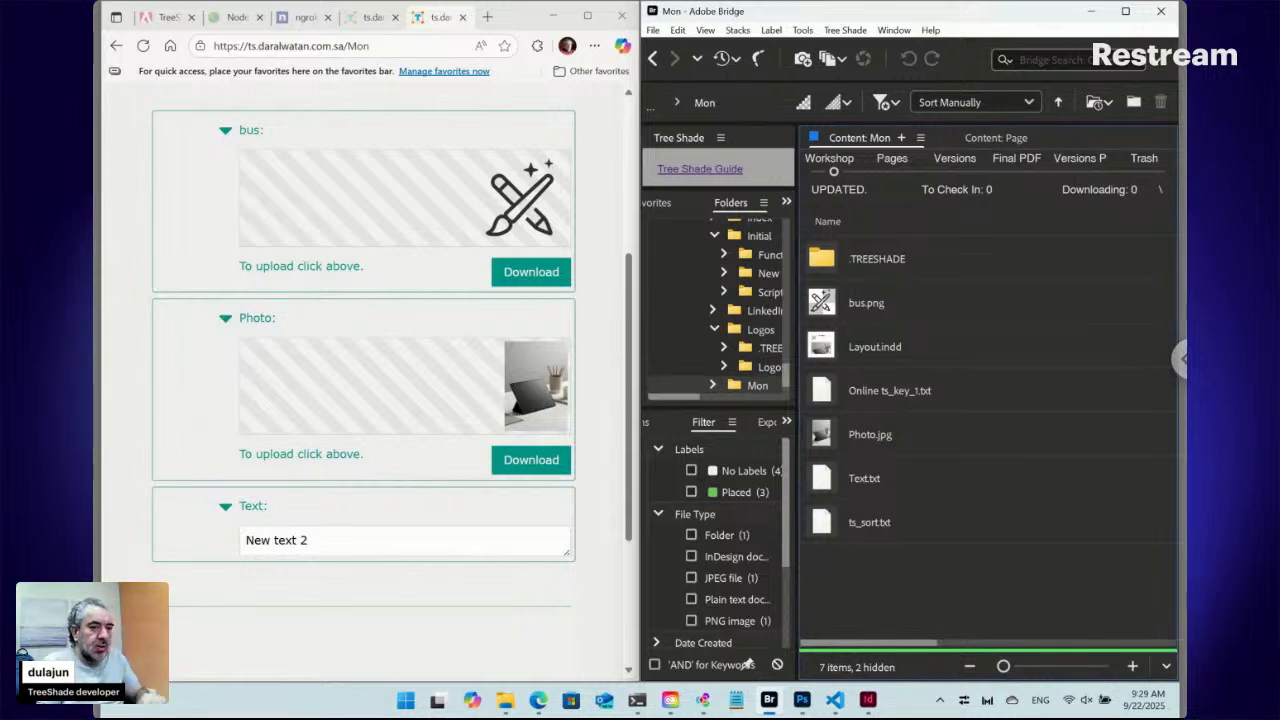
# Rename Photo.jpg in the Mon Workshop folder as "ID12345 Photo.jpg"
pyautogui.click(866, 440)
pyautogui.click(866, 436)
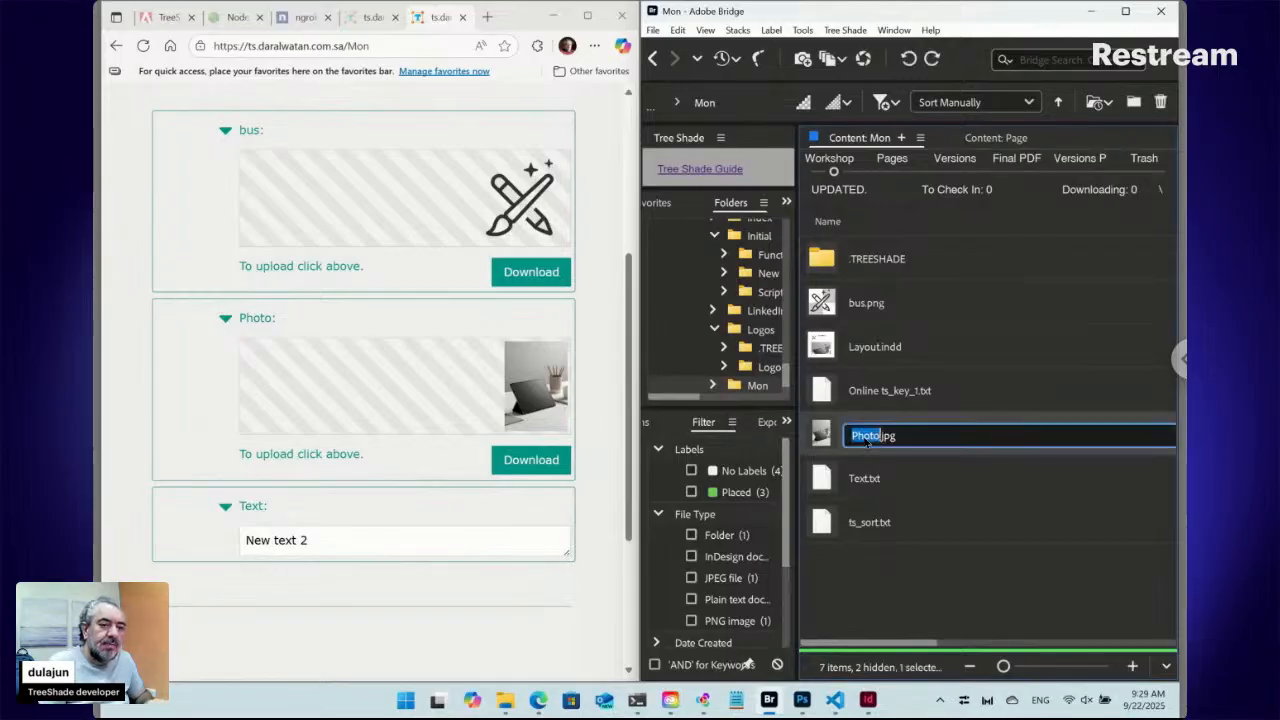
pyautogui.press('Home')
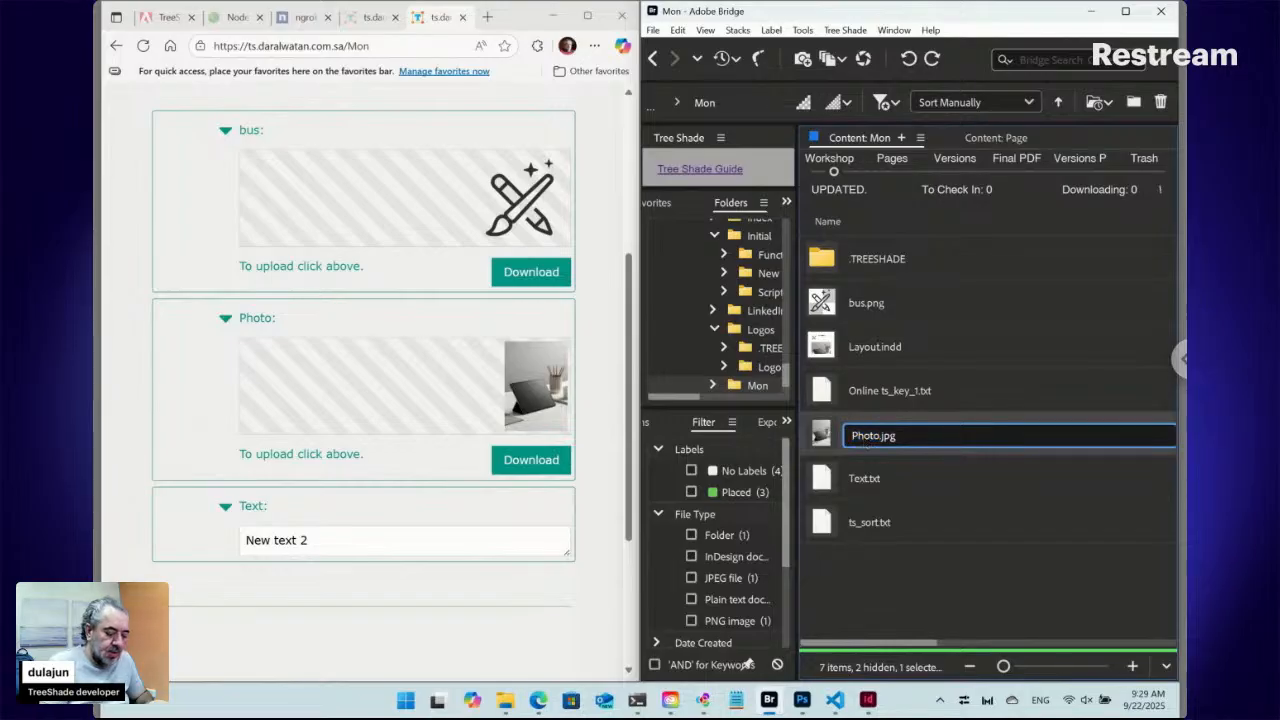
pyautogui.write('ID')
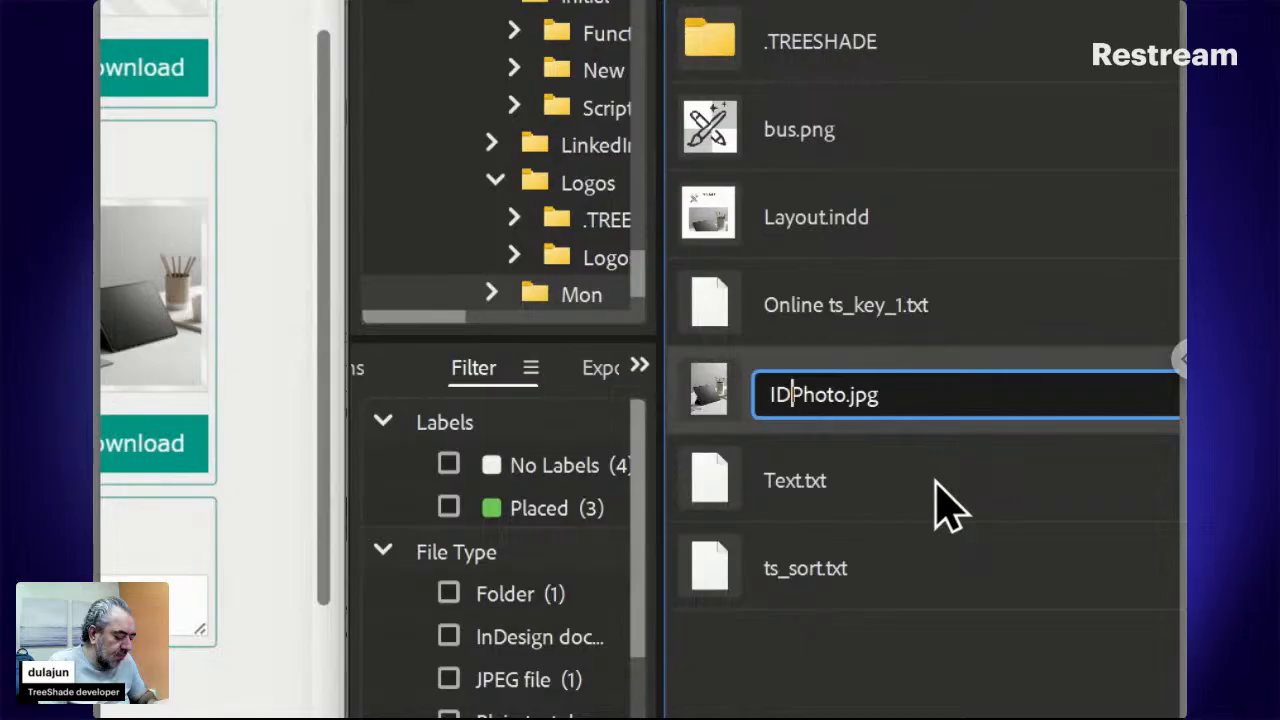
pyautogui.write('12345')
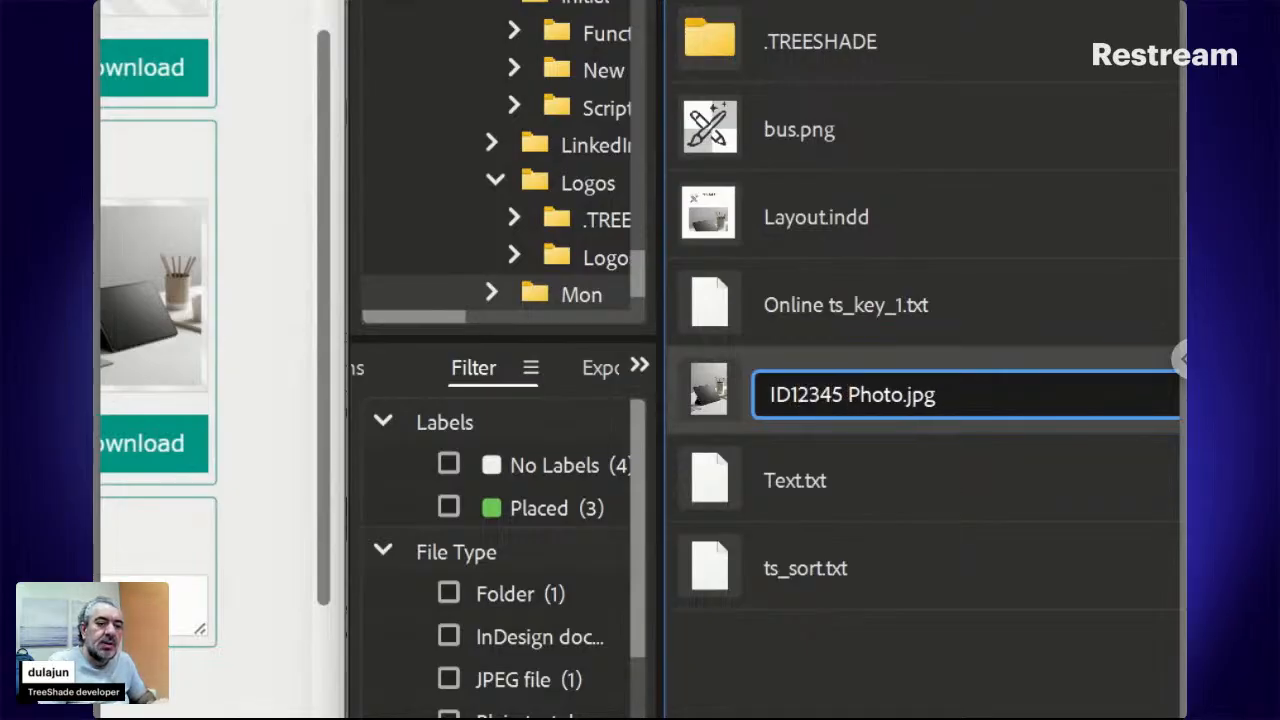
pyautogui.press('Return')
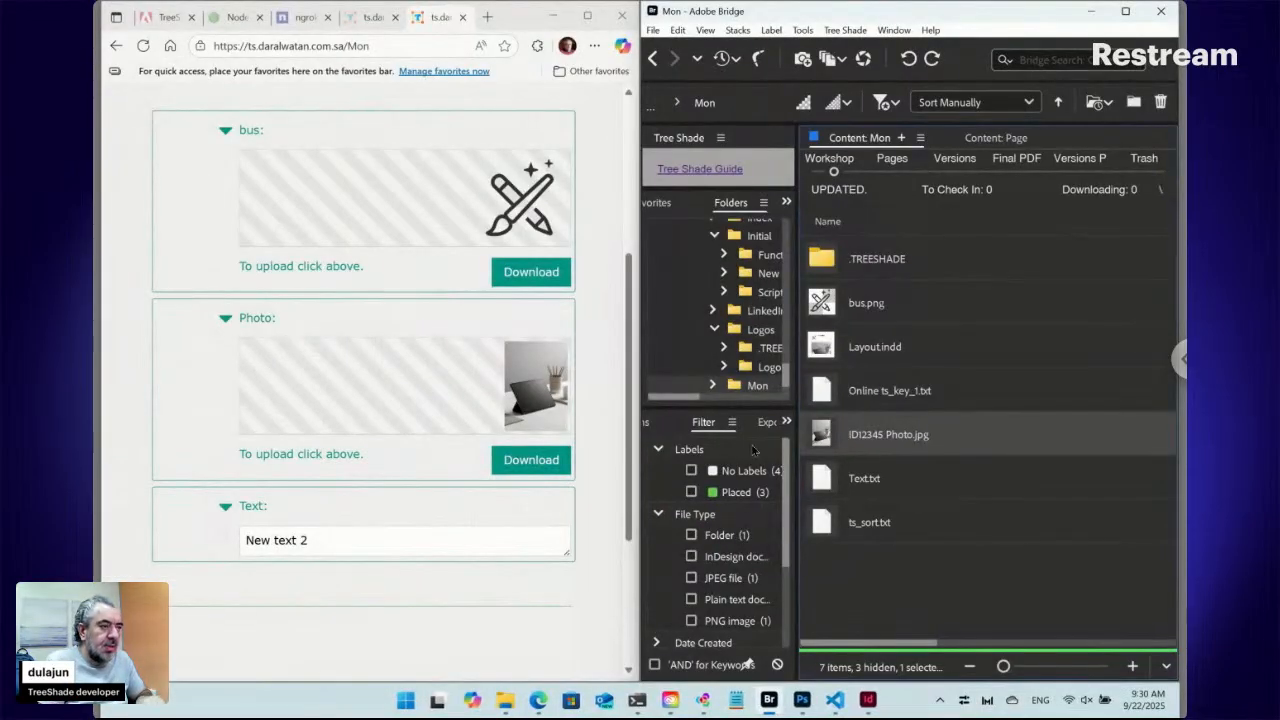
# Reload the Mon form and load the coffee shop, blank storefront, white mug and tablet desk JPGs from Downloads into the 01. Photo field
pyautogui.click(143, 46)
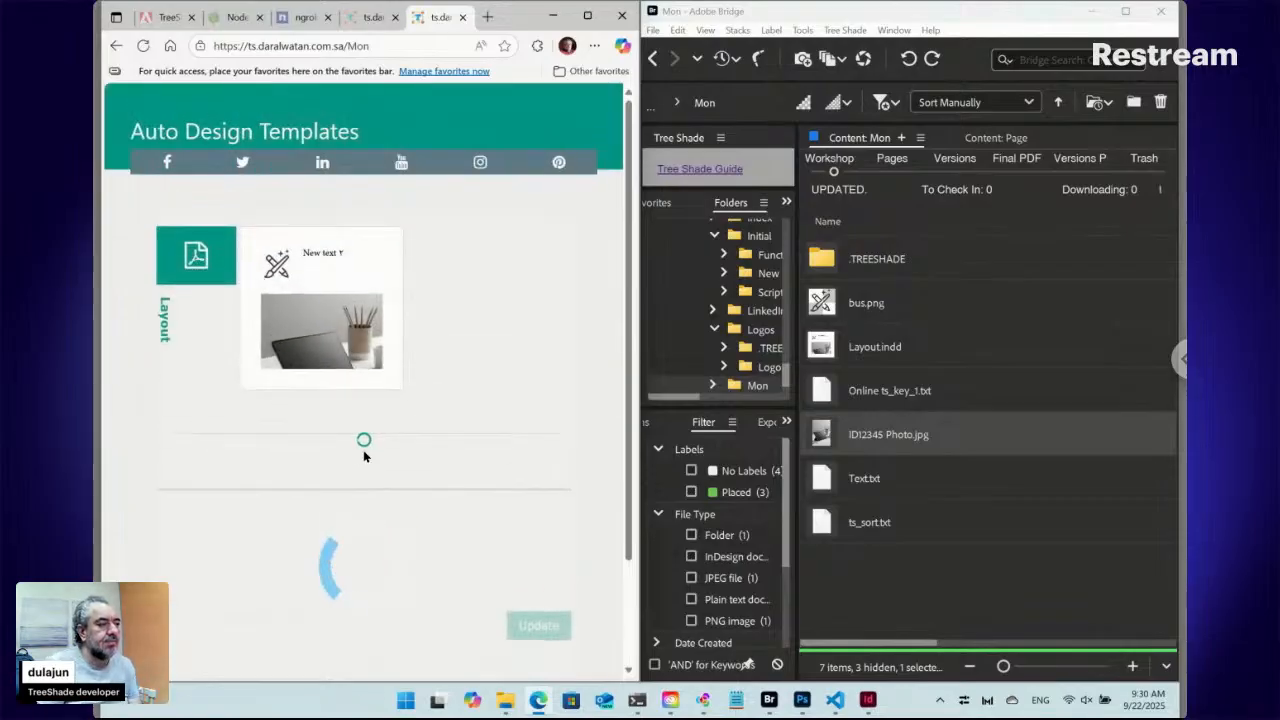
pyautogui.scroll(-3, 365, 456)
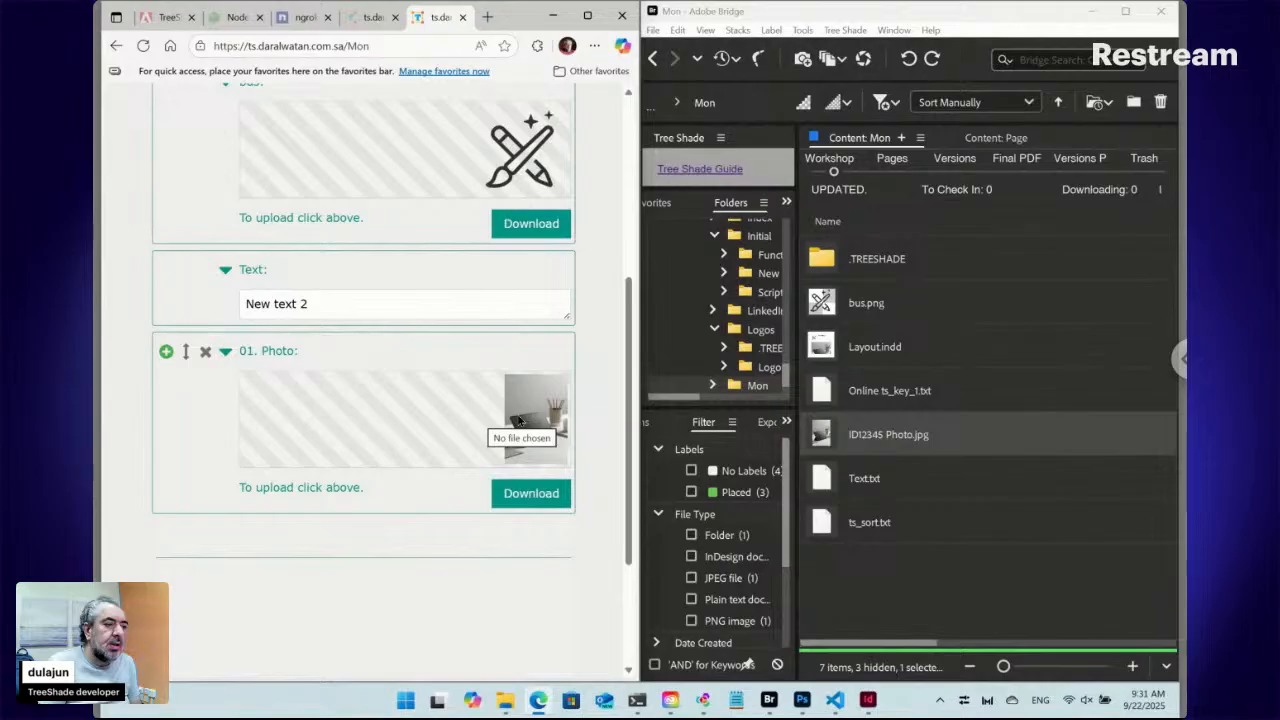
pyautogui.click(520, 415)
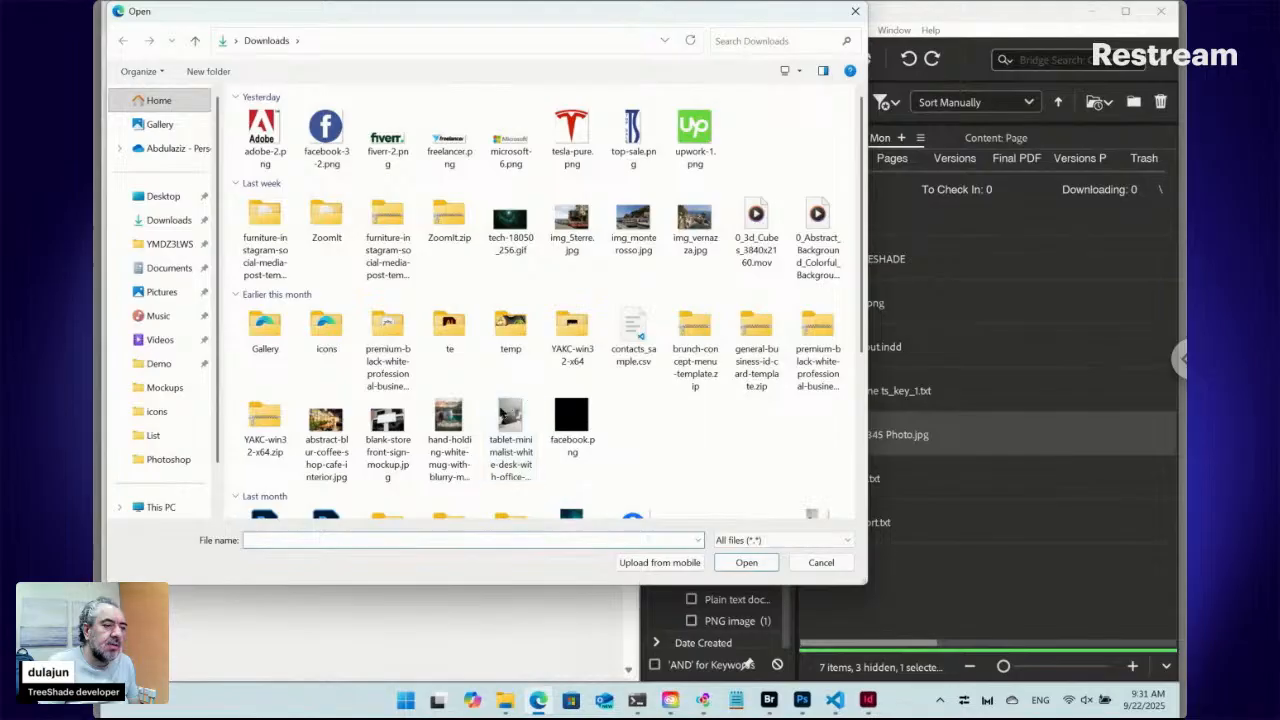
pyautogui.moveTo(524, 392); pyautogui.dragTo(351, 438)
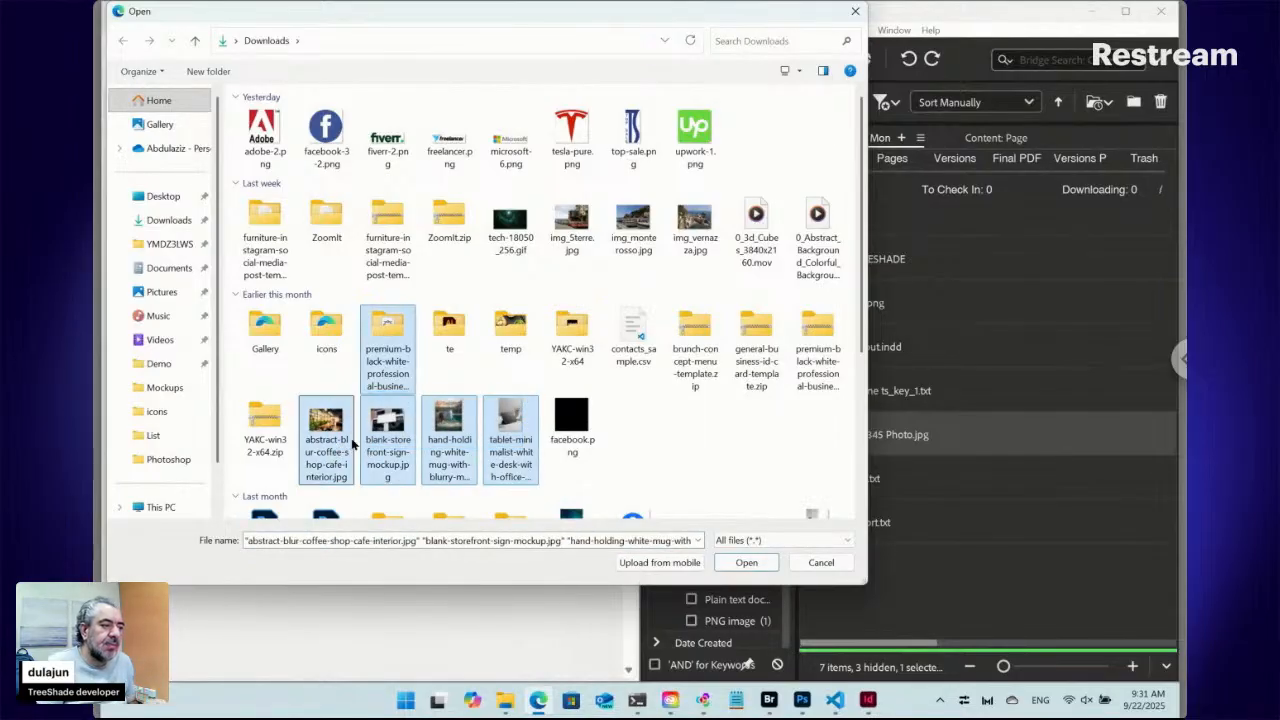
pyautogui.keyDown('ctrl'); pyautogui.click(397, 335); pyautogui.keyUp('ctrl')
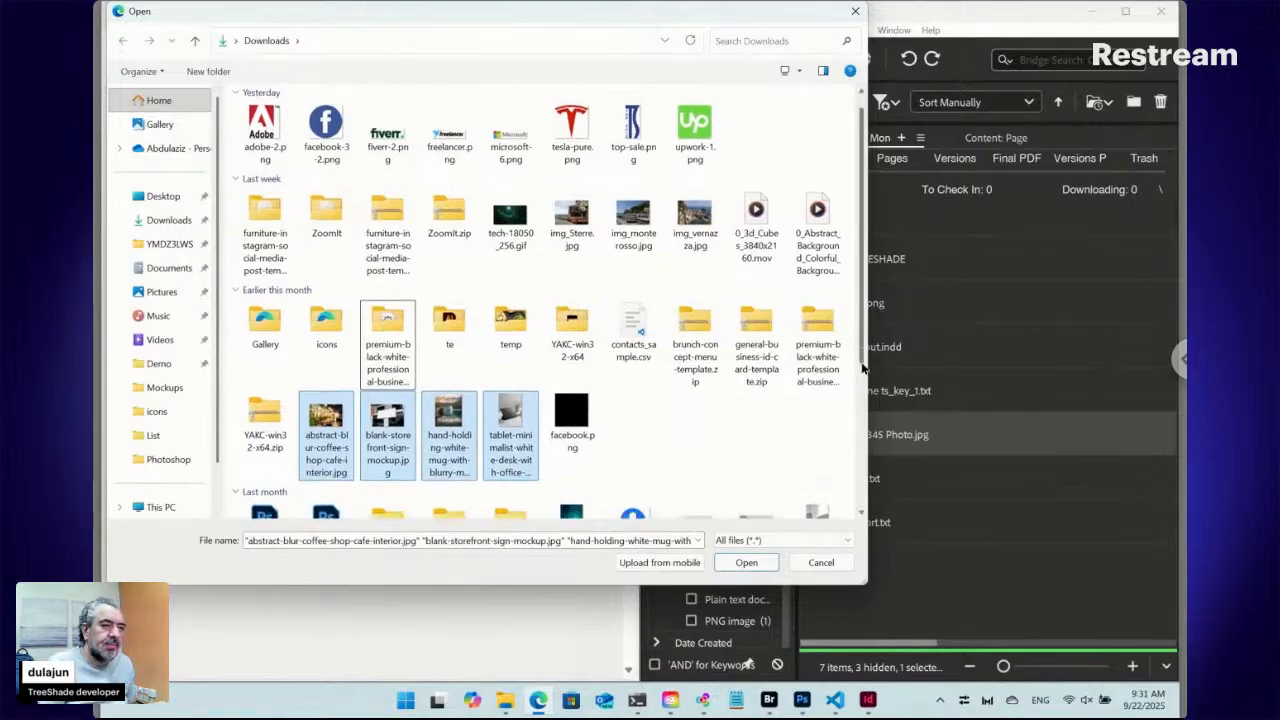
pyautogui.scroll(-2, 697, 410)
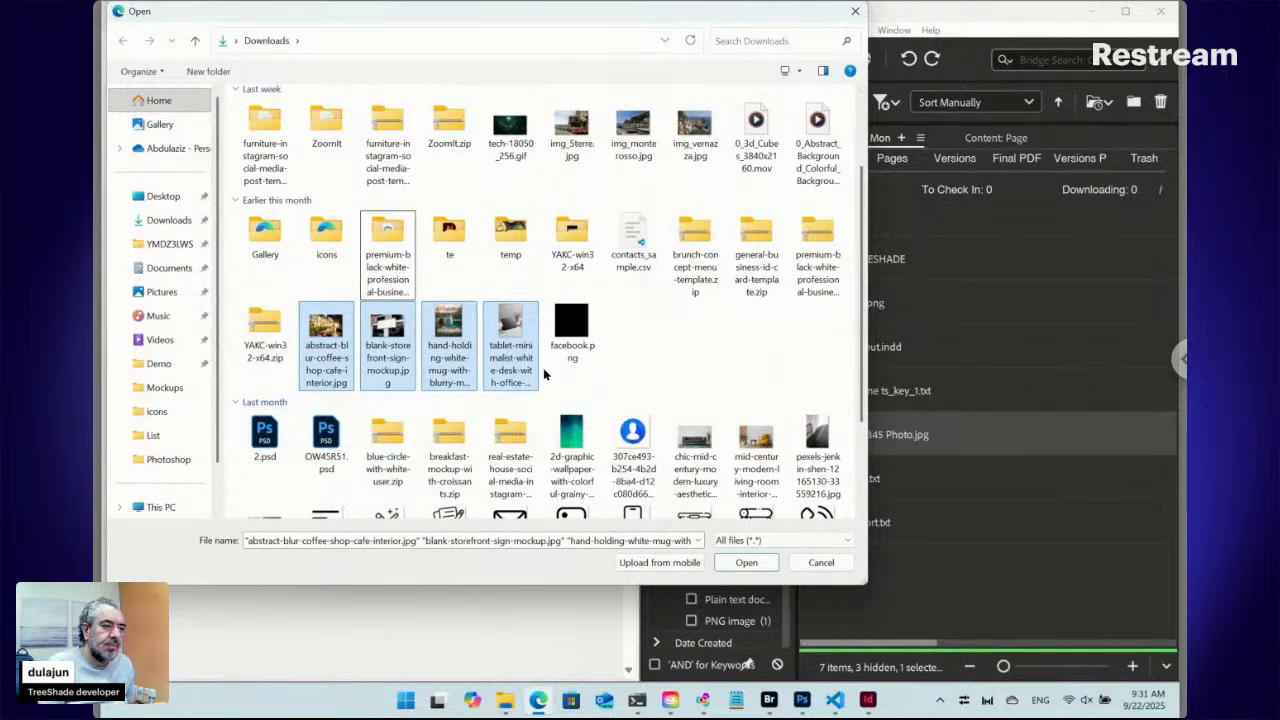
pyautogui.moveTo(543, 370); pyautogui.dragTo(335, 378)
pyautogui.click(764, 563)
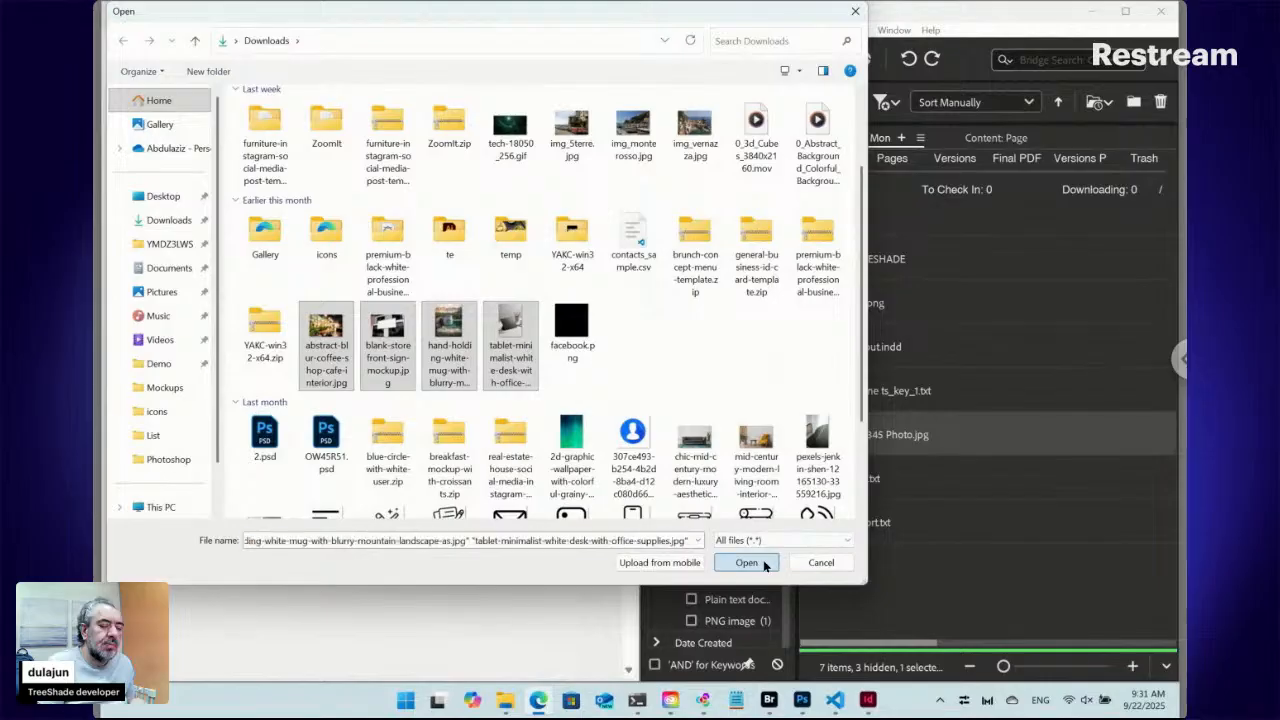
# Check the images in the numbered Photo fields and submit the form update
pyautogui.scroll(-3, 419, 457)
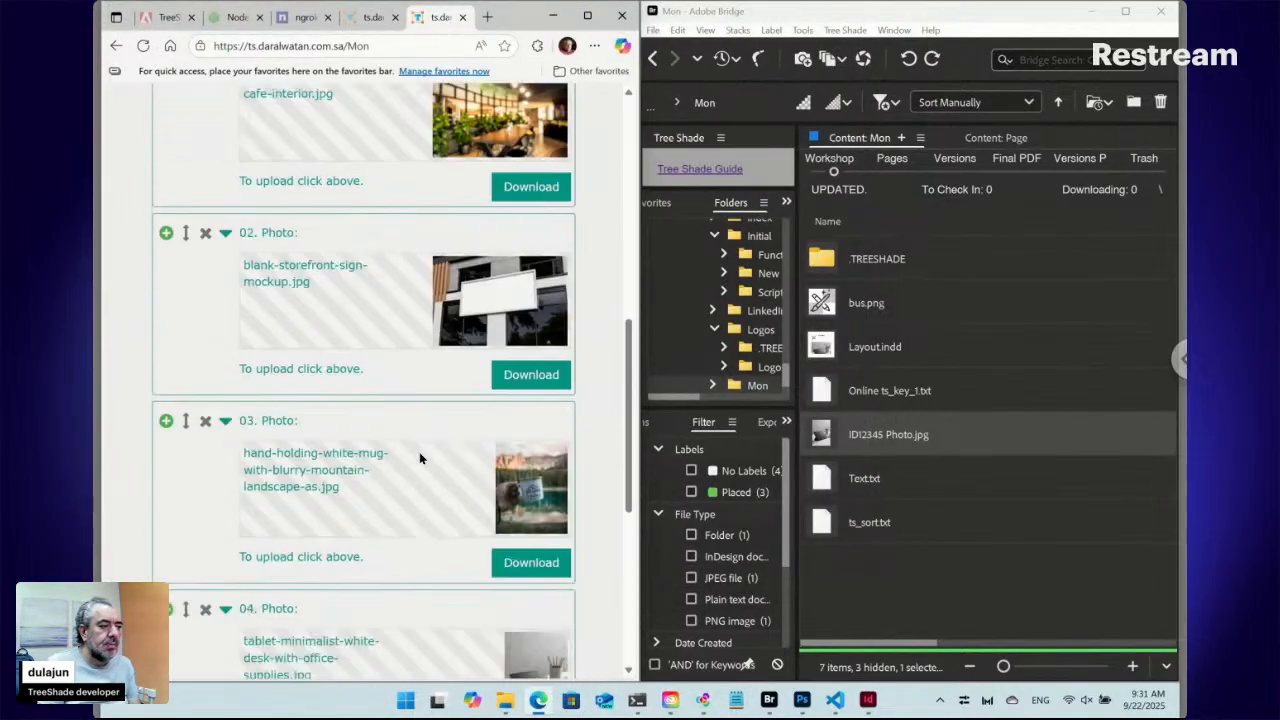
pyautogui.scroll(-3, 419, 452)
pyautogui.scroll(1, 419, 452)
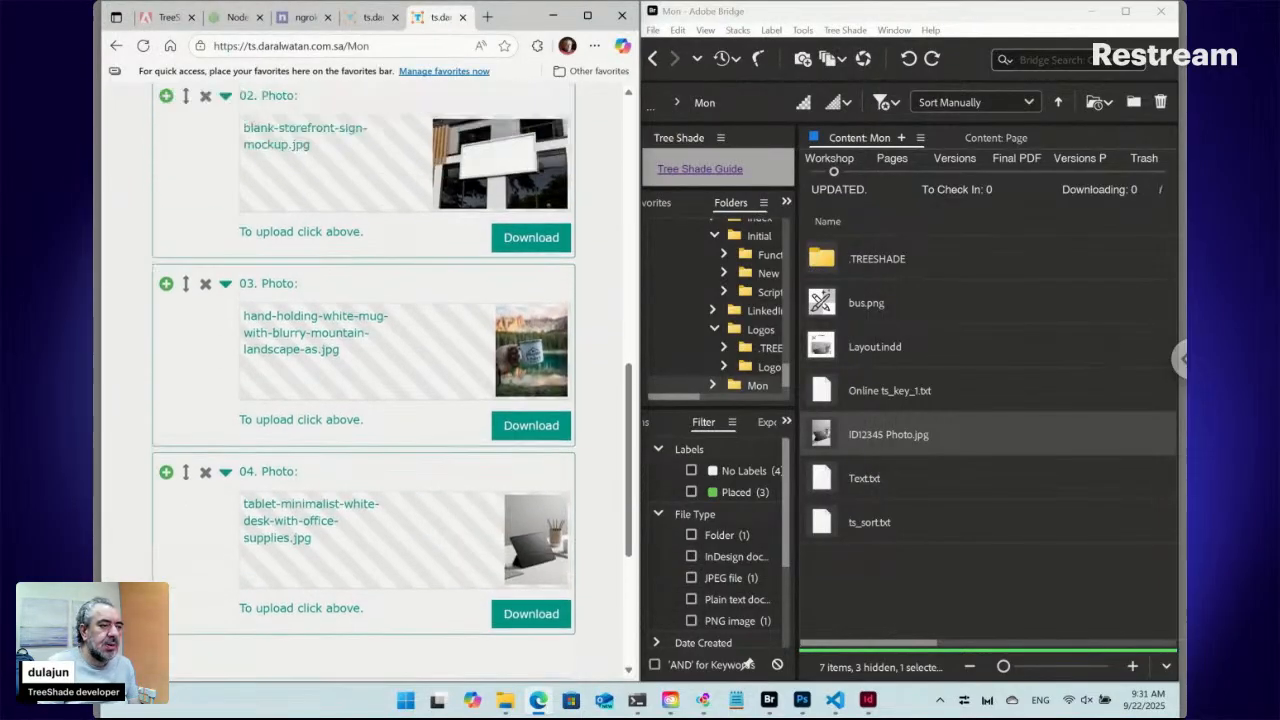
pyautogui.scroll(1, 405, 326)
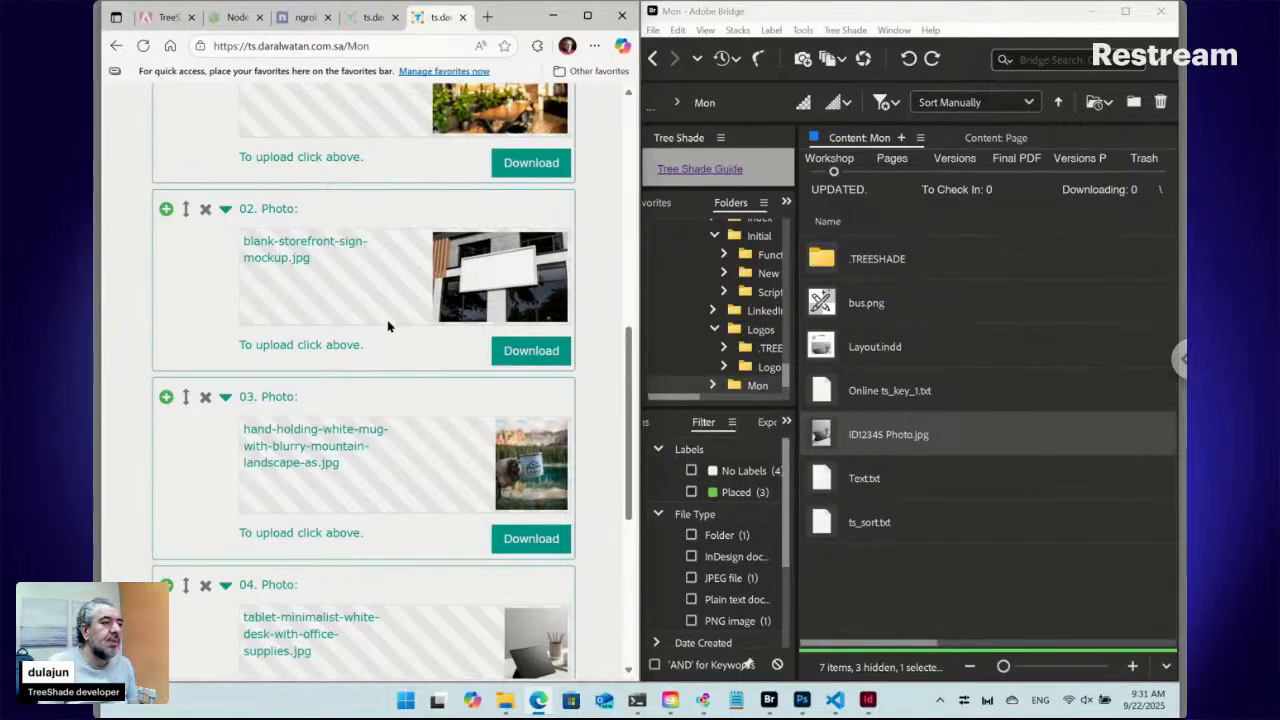
pyautogui.scroll(1, 351, 296)
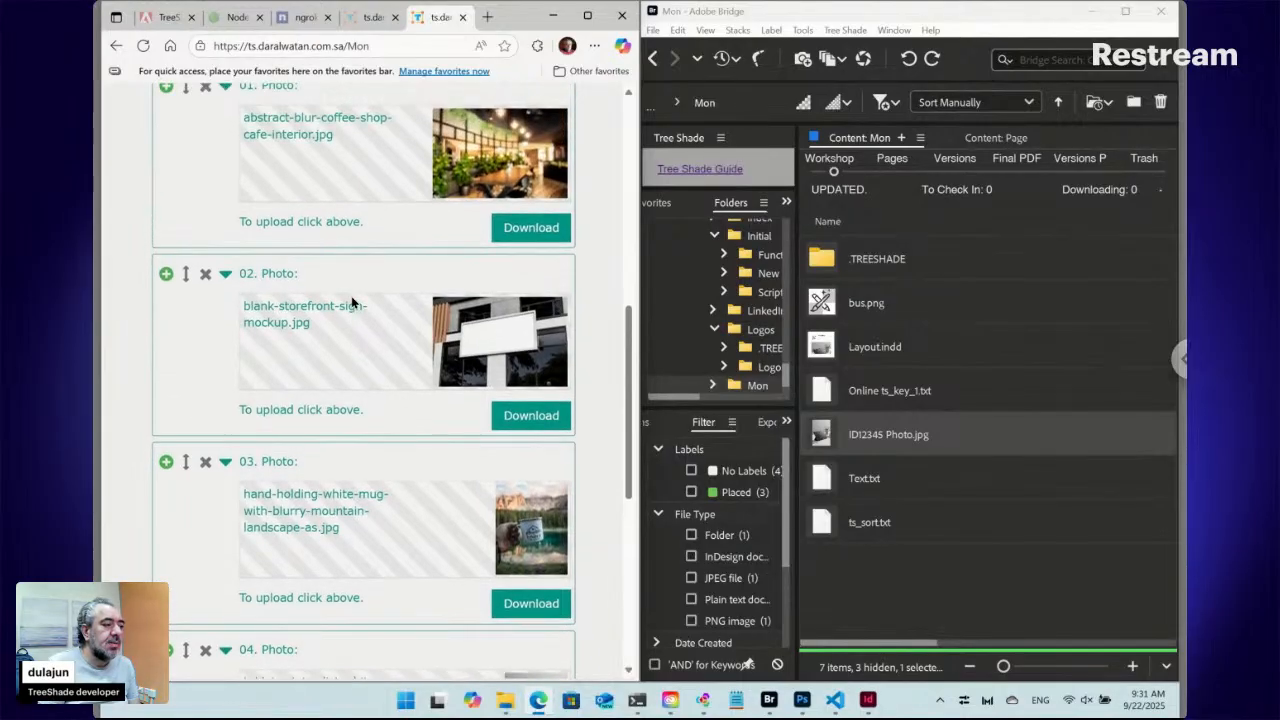
pyautogui.scroll(-3, 390, 380)
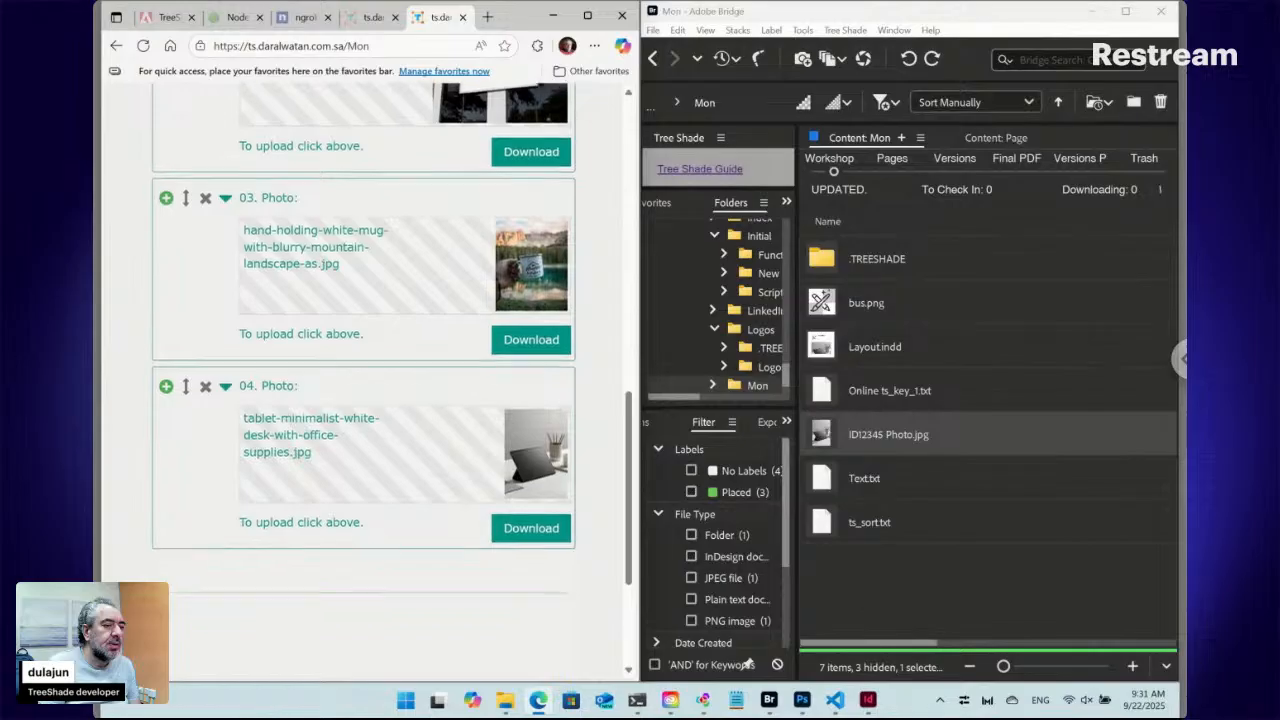
pyautogui.scroll(-2, 390, 380)
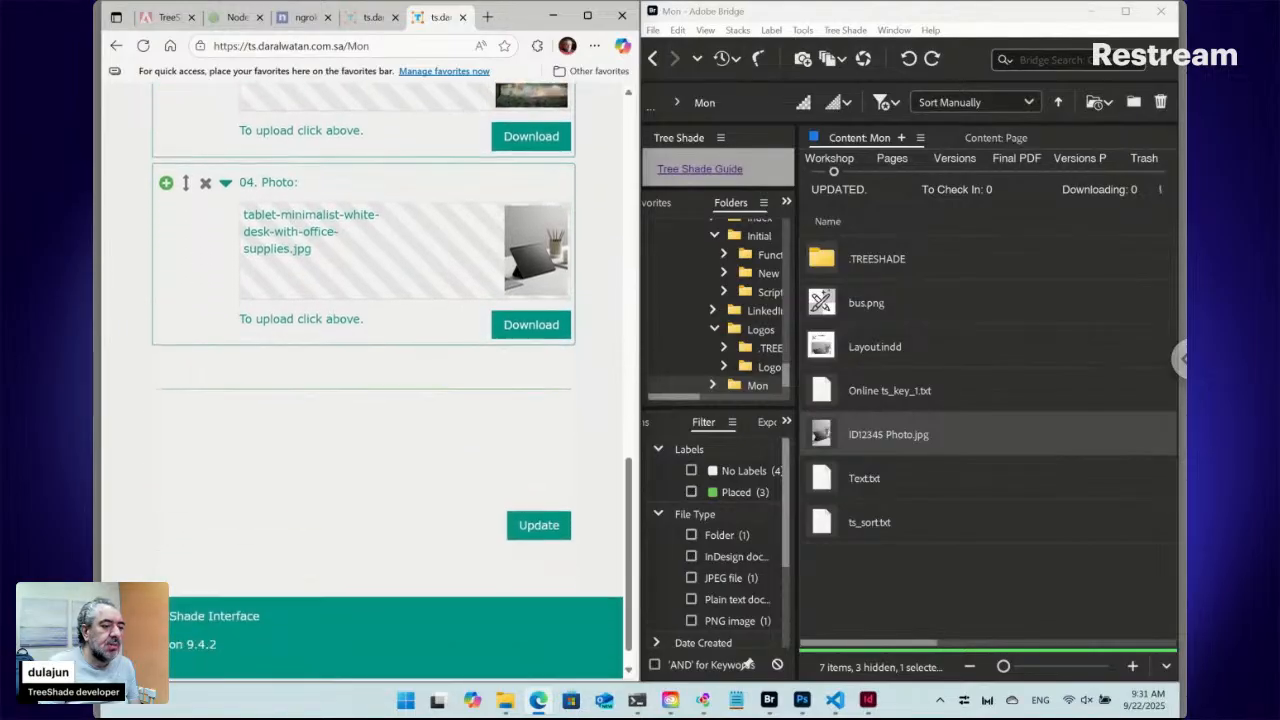
pyautogui.click(542, 510)
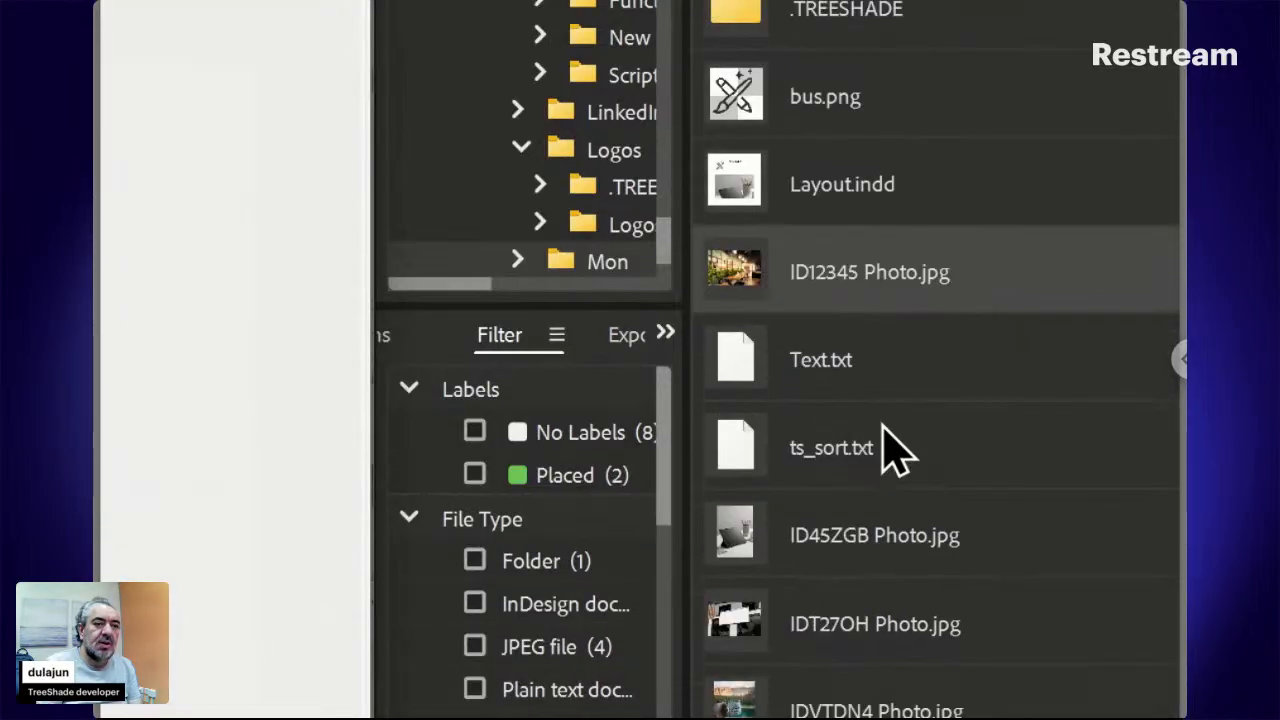
# Compare the ID-prefixed Photo files in Bridge's Mon Workshop with the layout preview and numbered Photo fields of the browser form
pyautogui.click(838, 553)
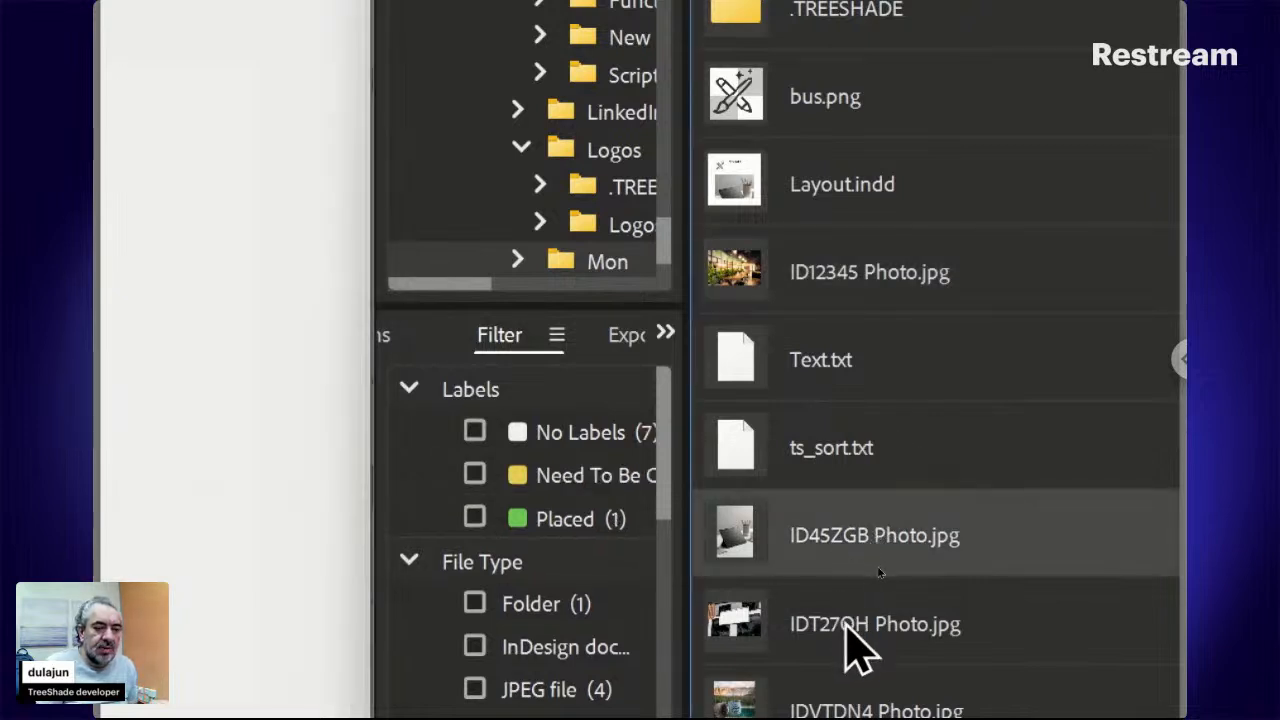
pyautogui.keyDown('shift'); pyautogui.click(845, 627); pyautogui.keyUp('shift')
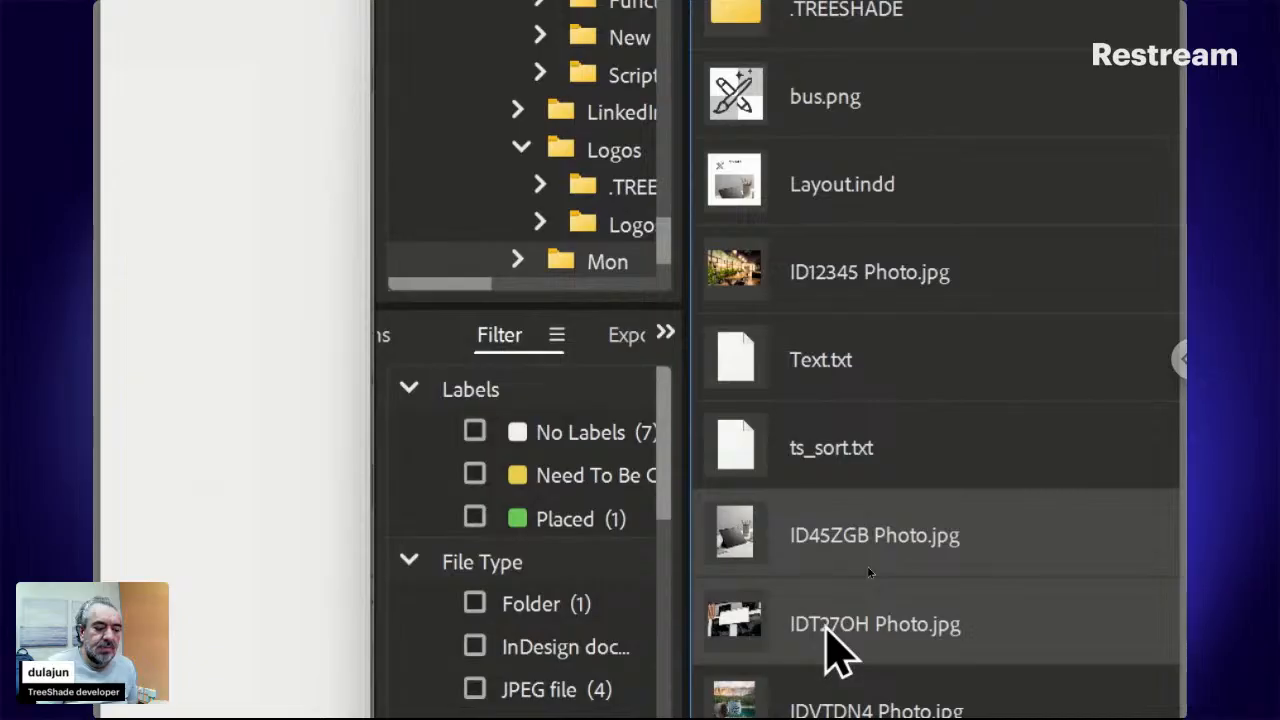
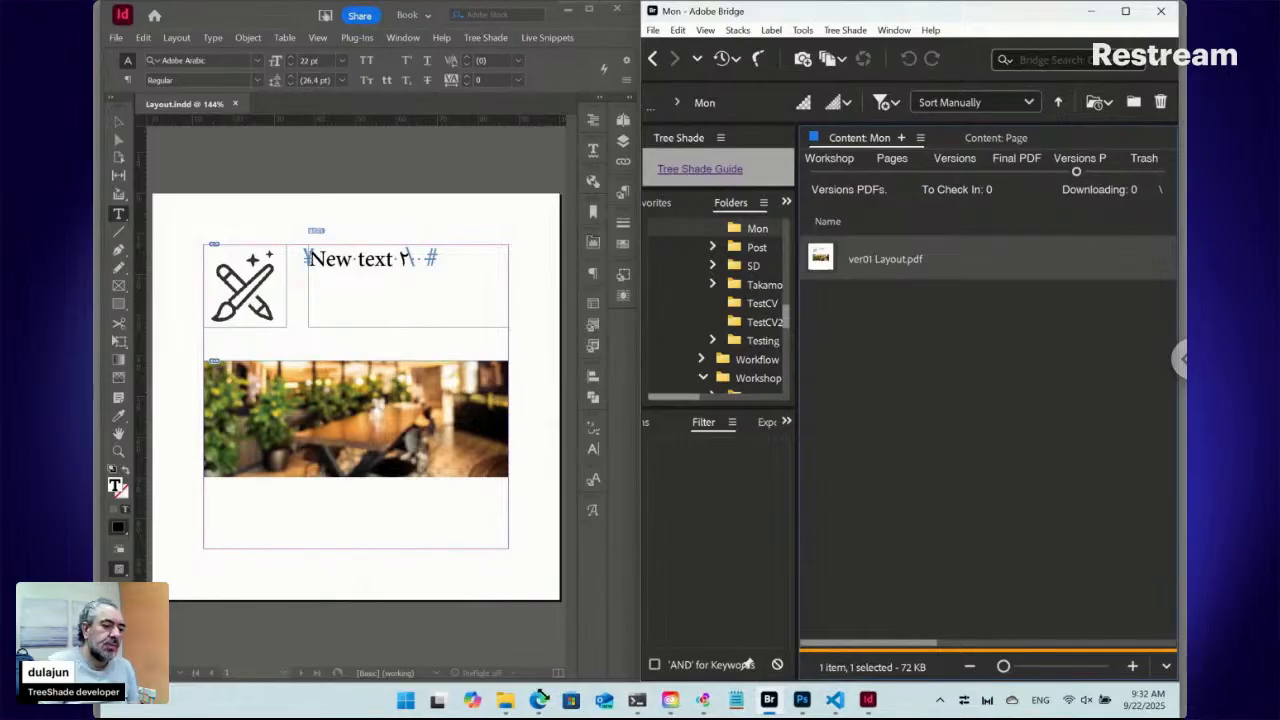
pyautogui.click(494, 660)
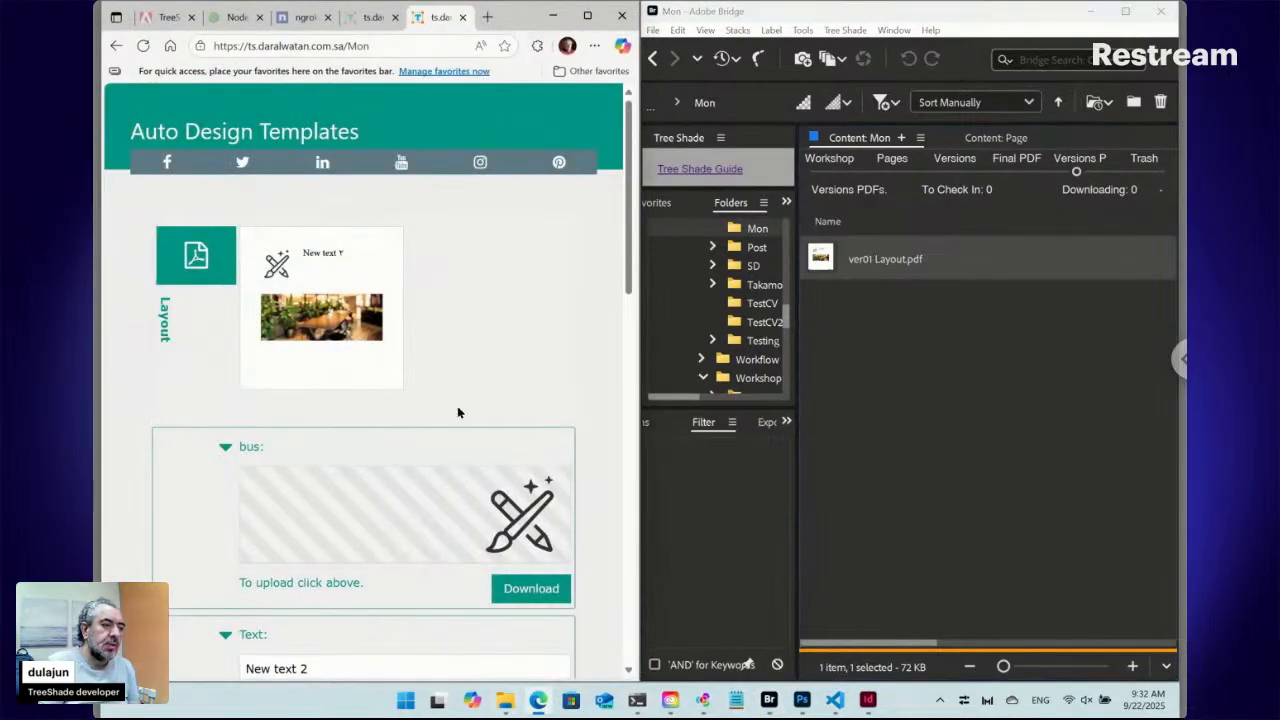
pyautogui.scroll(-4, 457, 406)
pyautogui.scroll(-1, 457, 406)
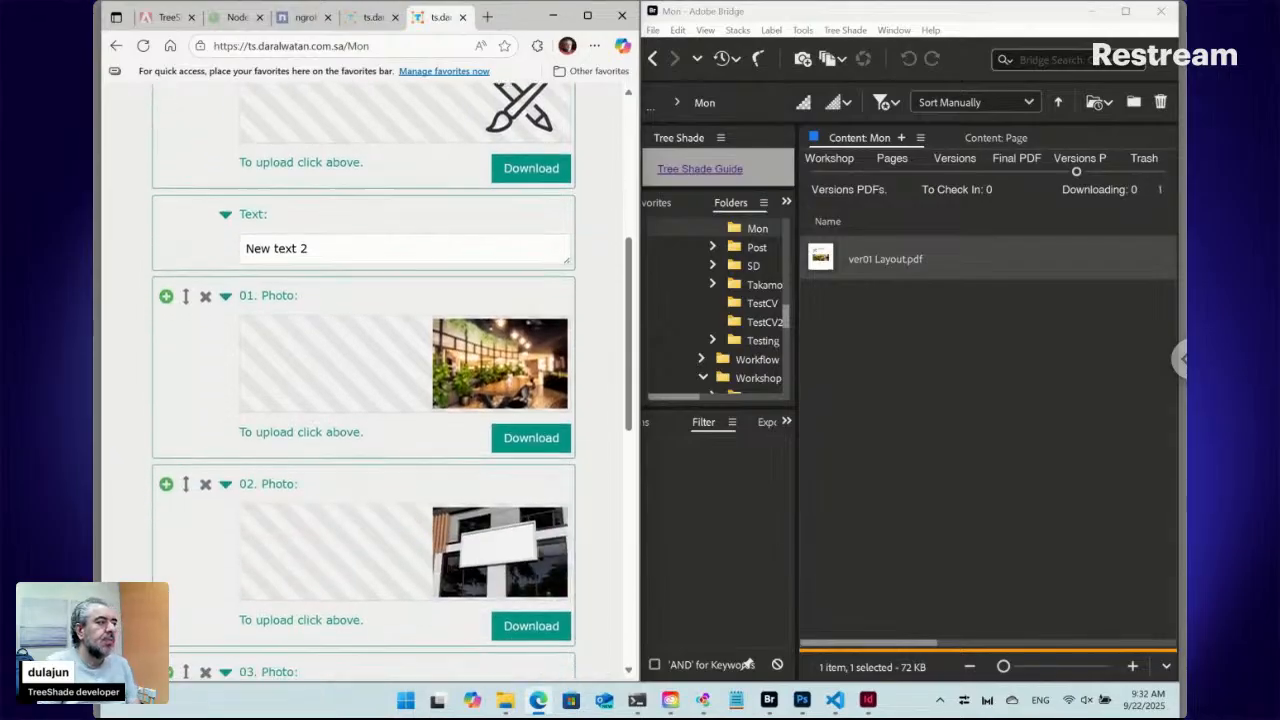
pyautogui.scroll(-2, 194, 509)
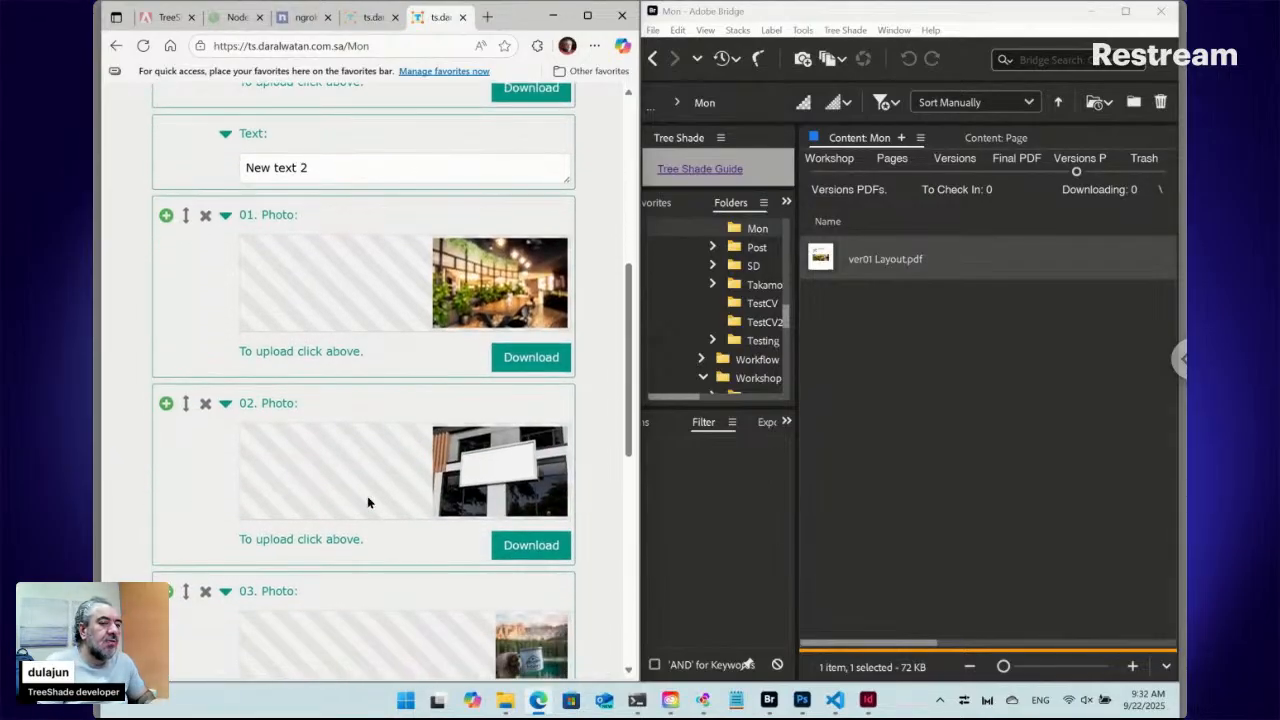
pyautogui.scroll(-1, 840, 370)
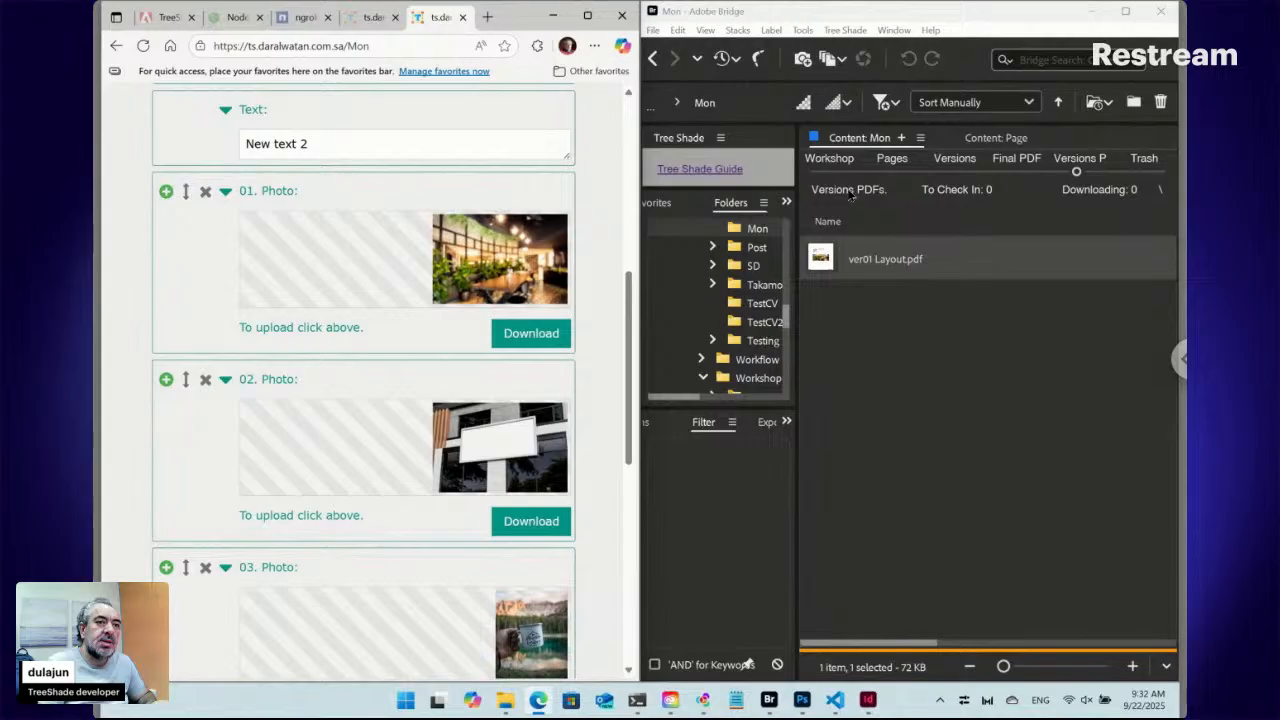
pyautogui.click(831, 172)
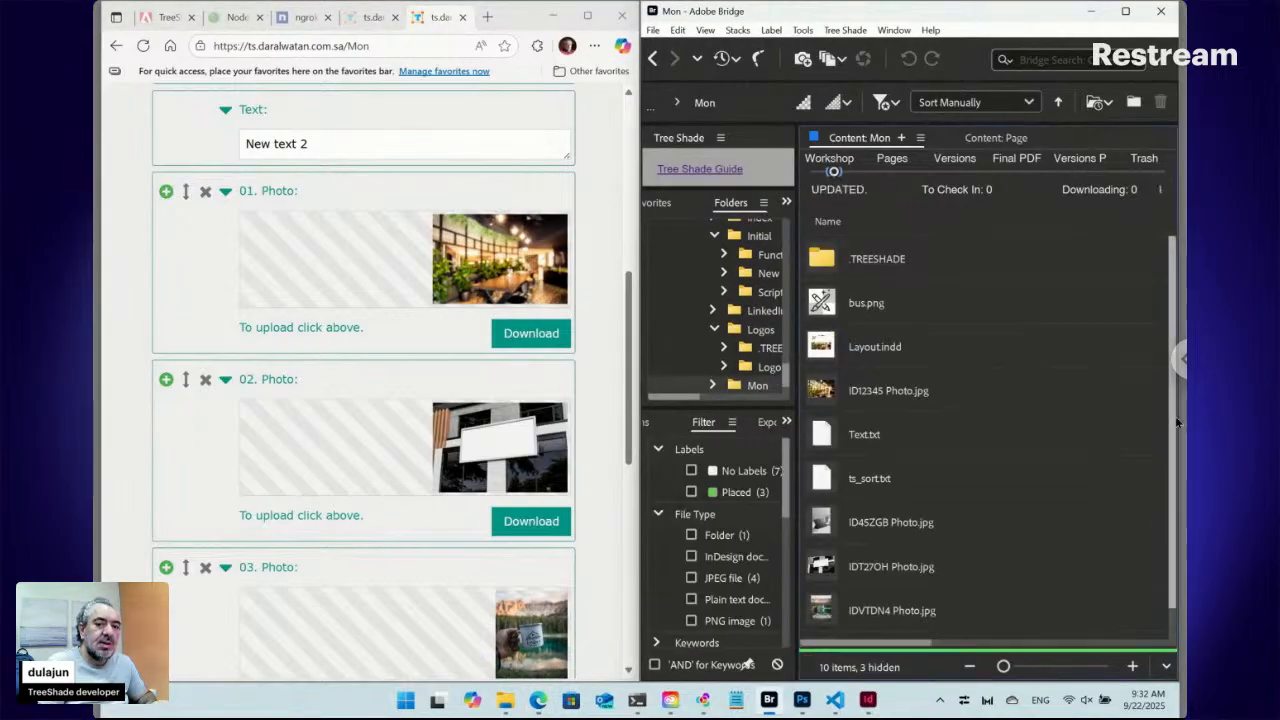
pyautogui.scroll(-1, 1171, 468)
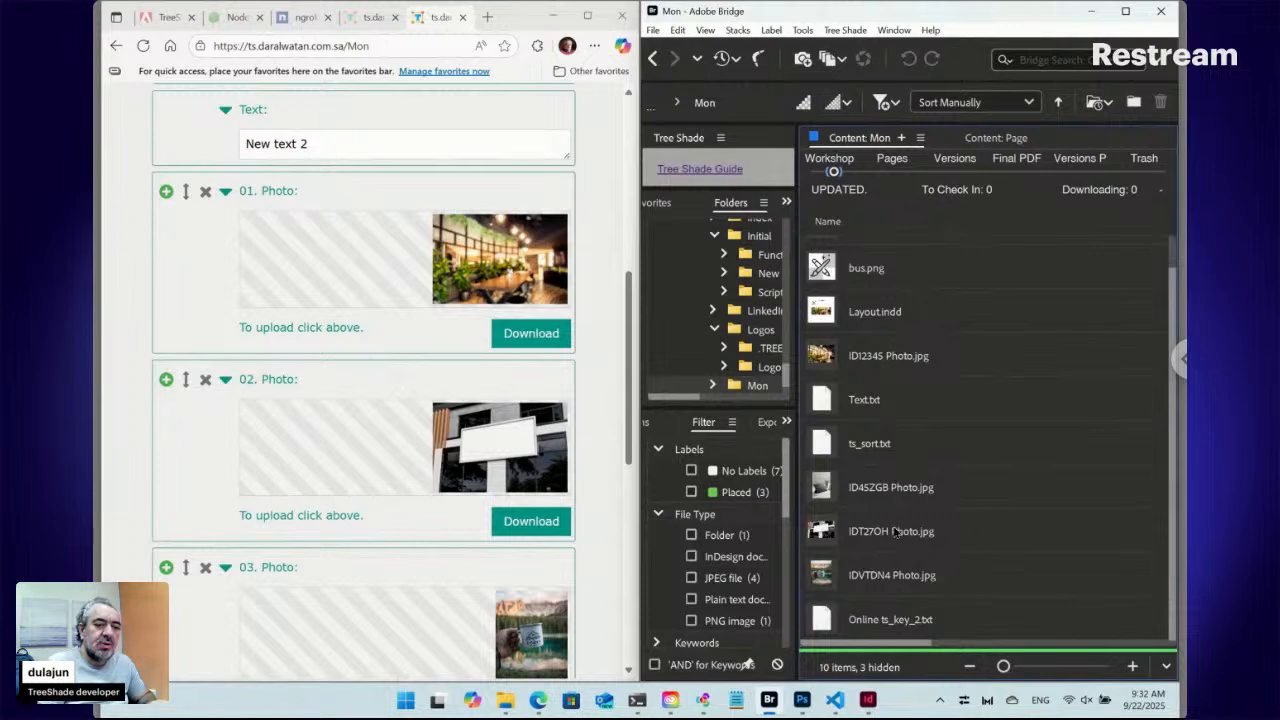
# In InDesign, replace the coffee shop photo frame in Layout.indd with an empty text frame spanning the margins below the icon and text
pyautogui.click(868, 700)
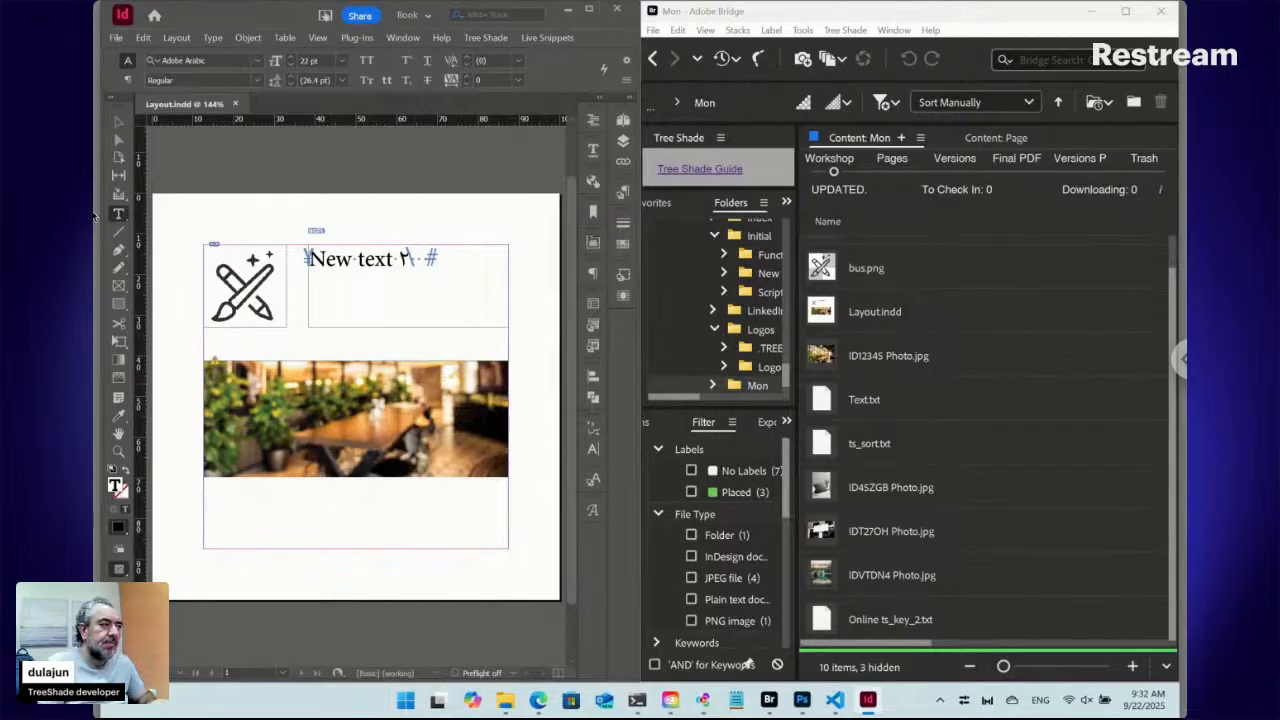
pyautogui.press('Escape')
pyautogui.click(338, 392)
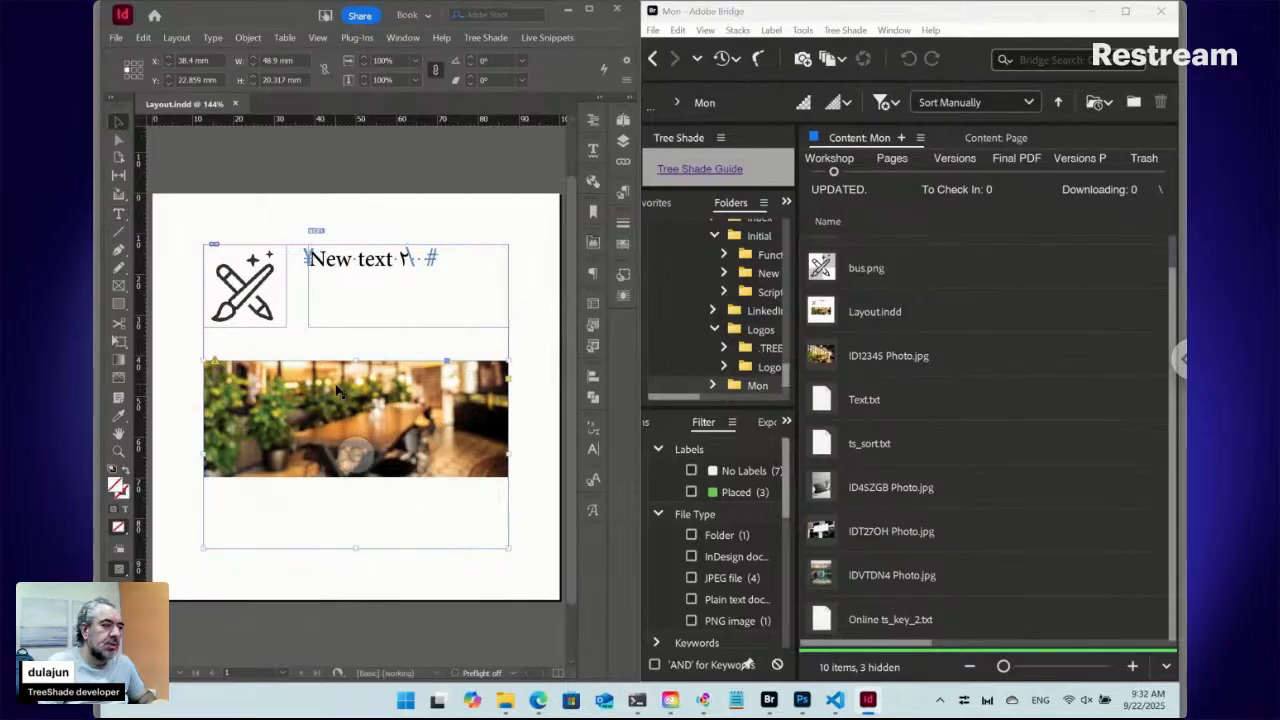
pyautogui.press('Delete')
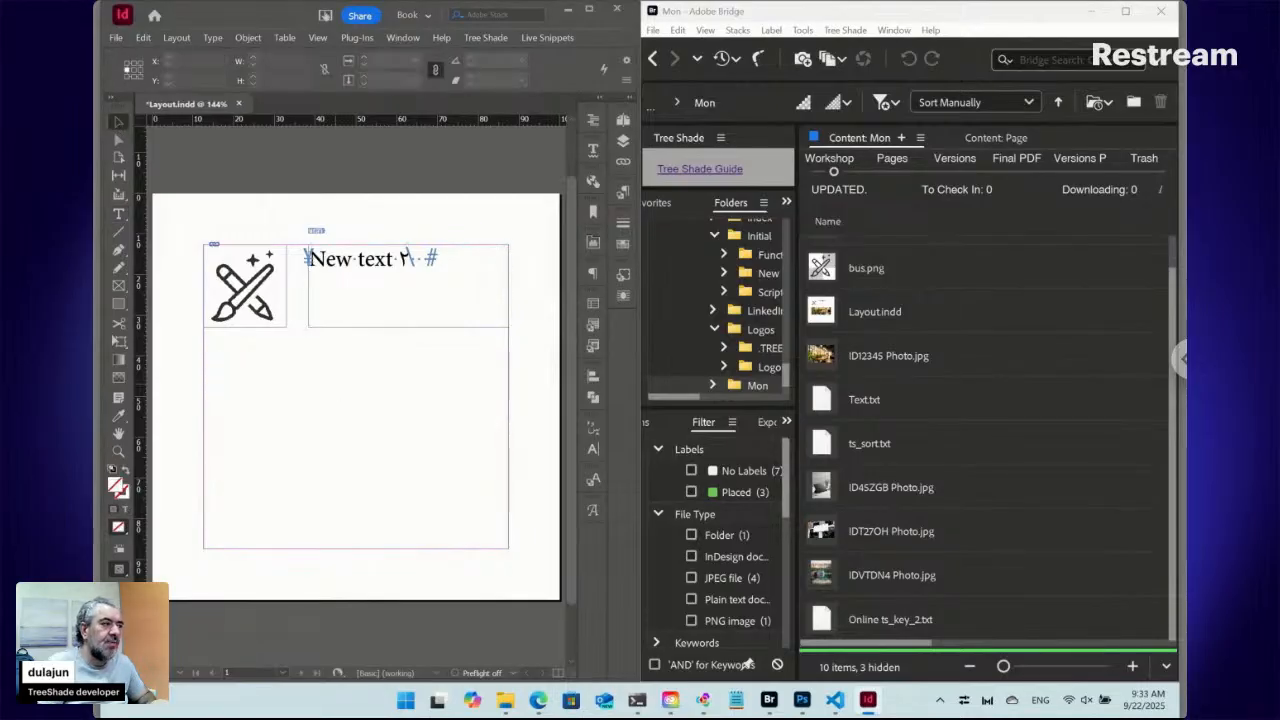
pyautogui.click(118, 214)
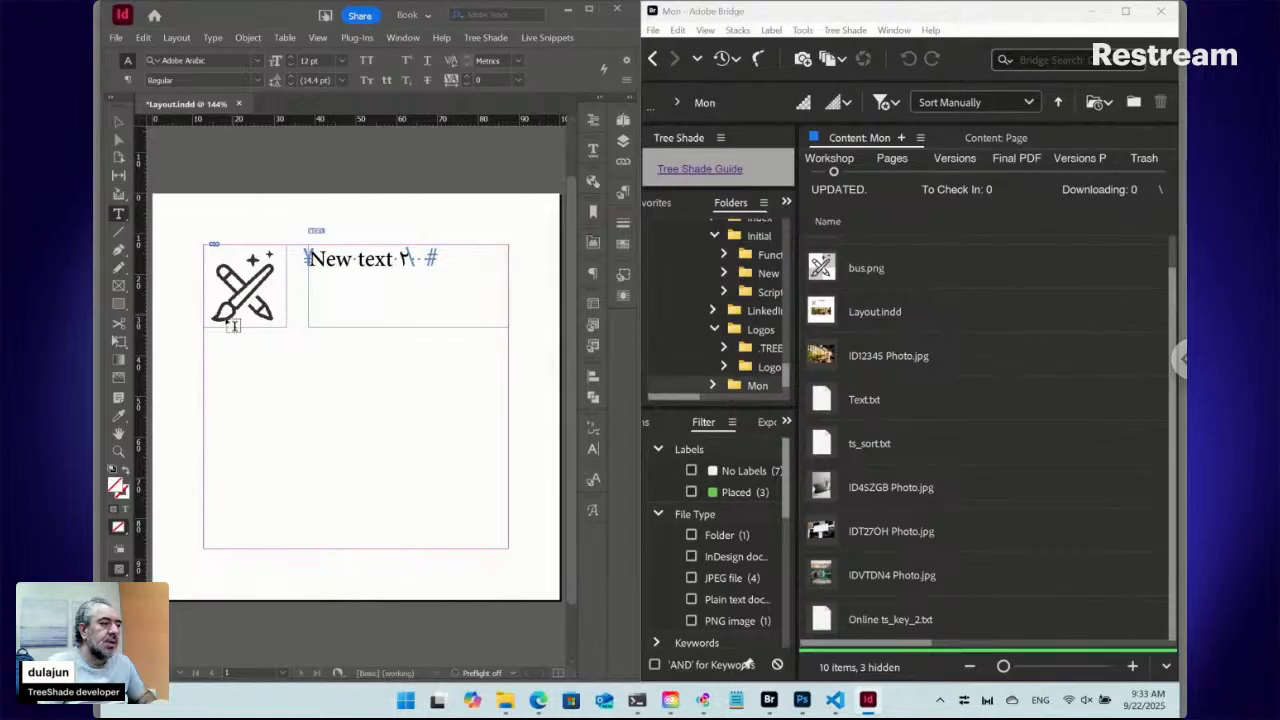
pyautogui.moveTo(206, 345); pyautogui.dragTo(508, 549)
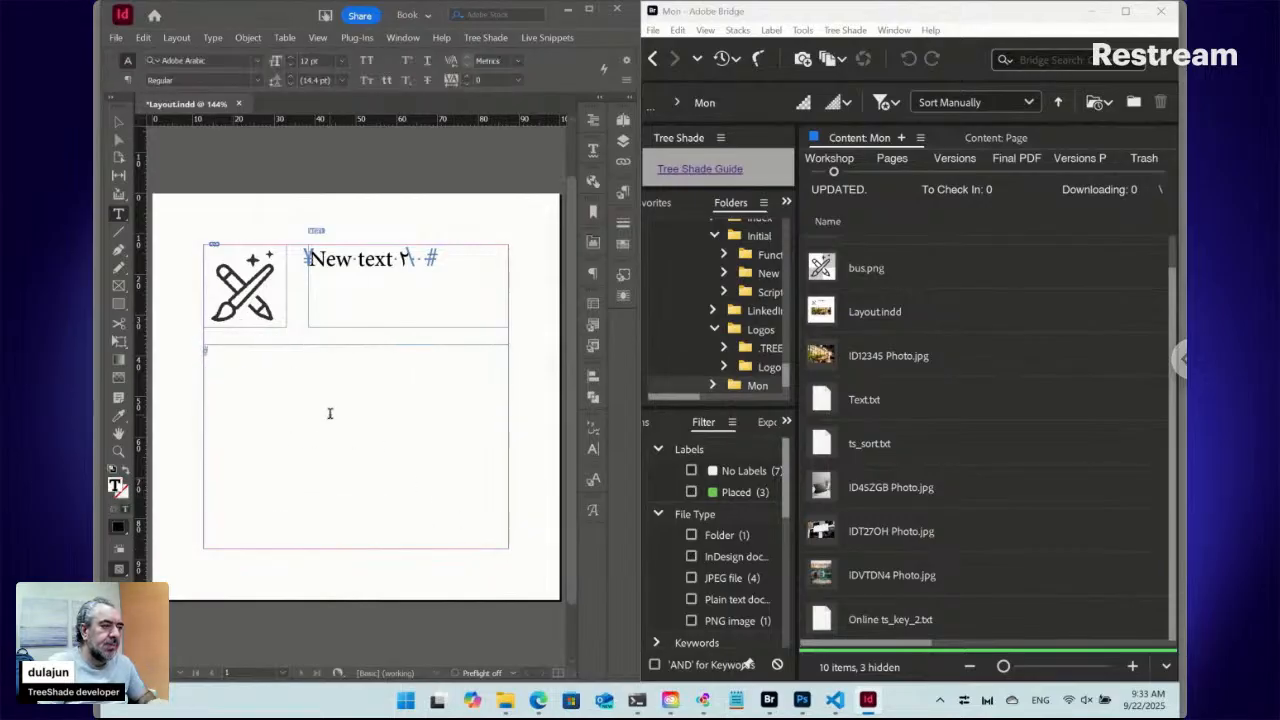
# Start a new live snippet in the empty text frame below the icon, beginning its phrase with #/Gallery::
pyautogui.click(556, 40)
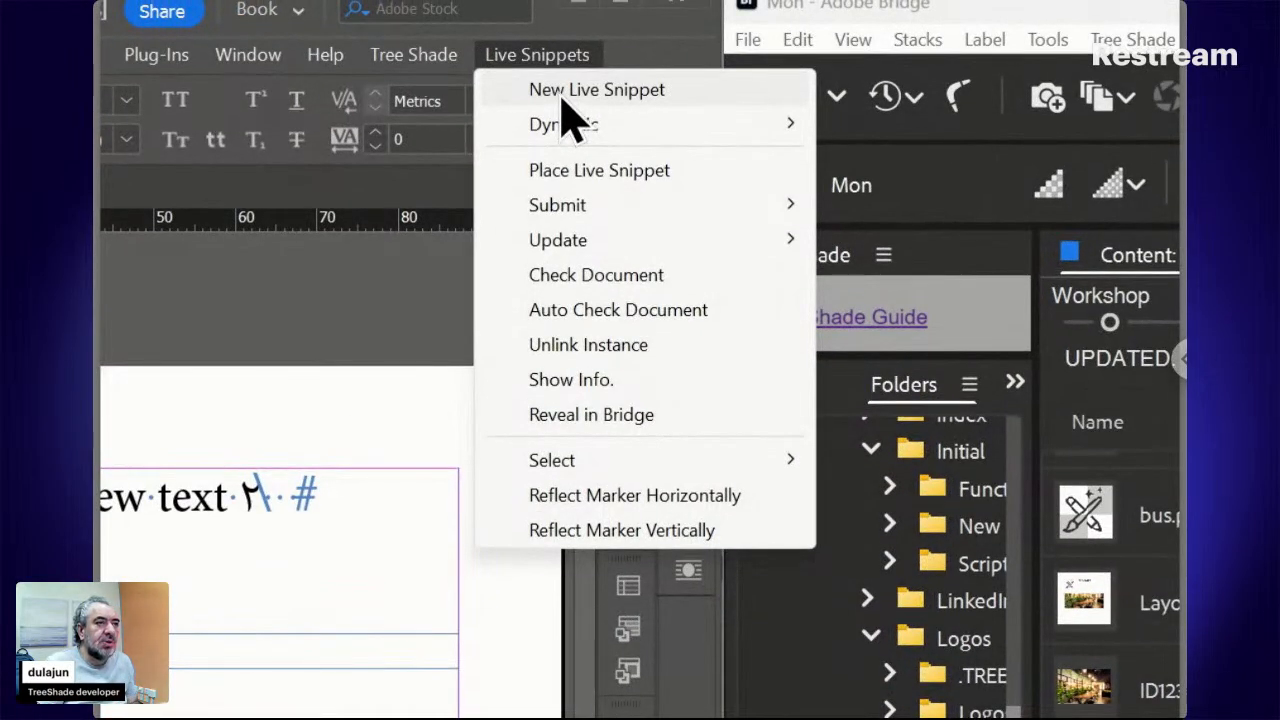
pyautogui.click(565, 95)
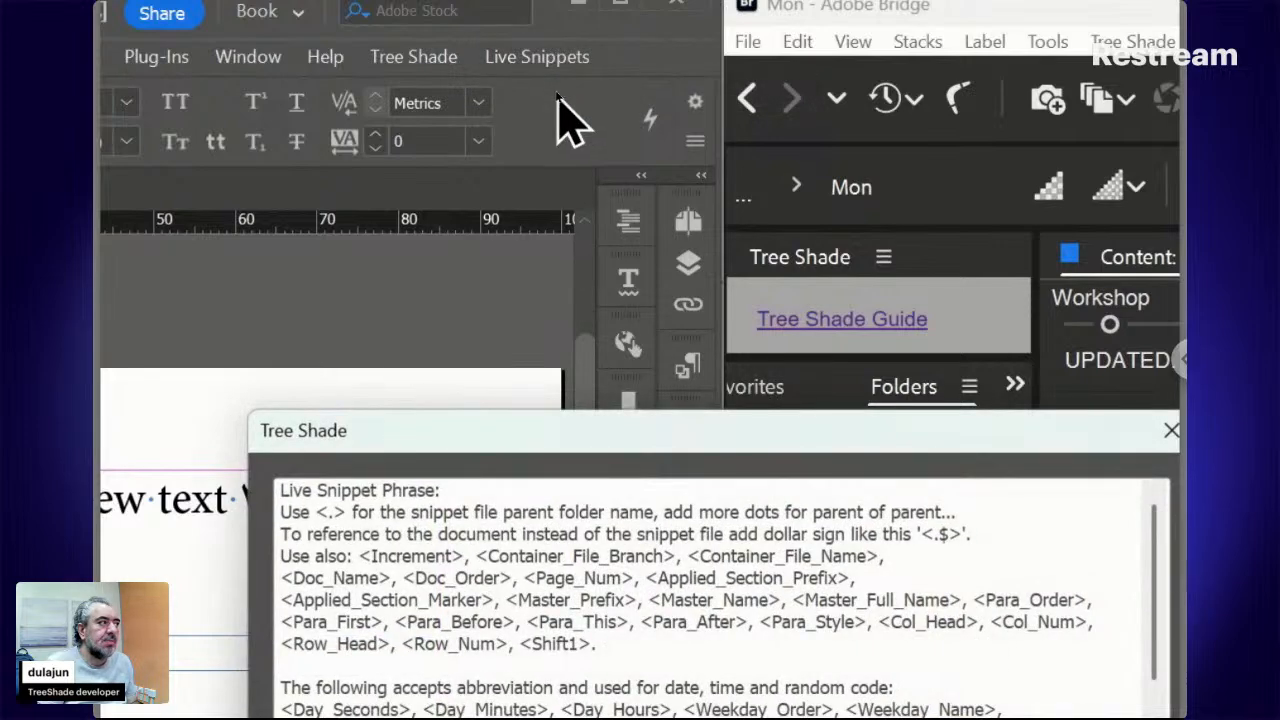
pyautogui.moveTo(560, 449); pyautogui.dragTo(560, 128)
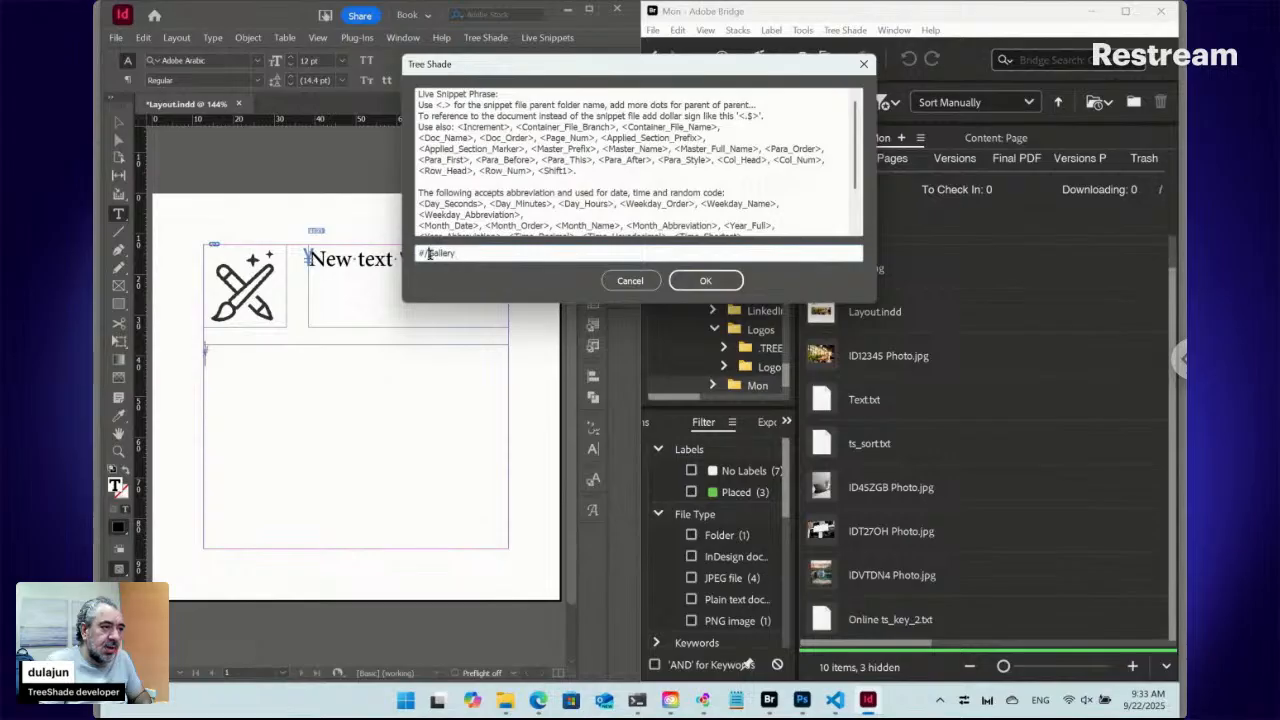
pyautogui.doubleClick(455, 254)
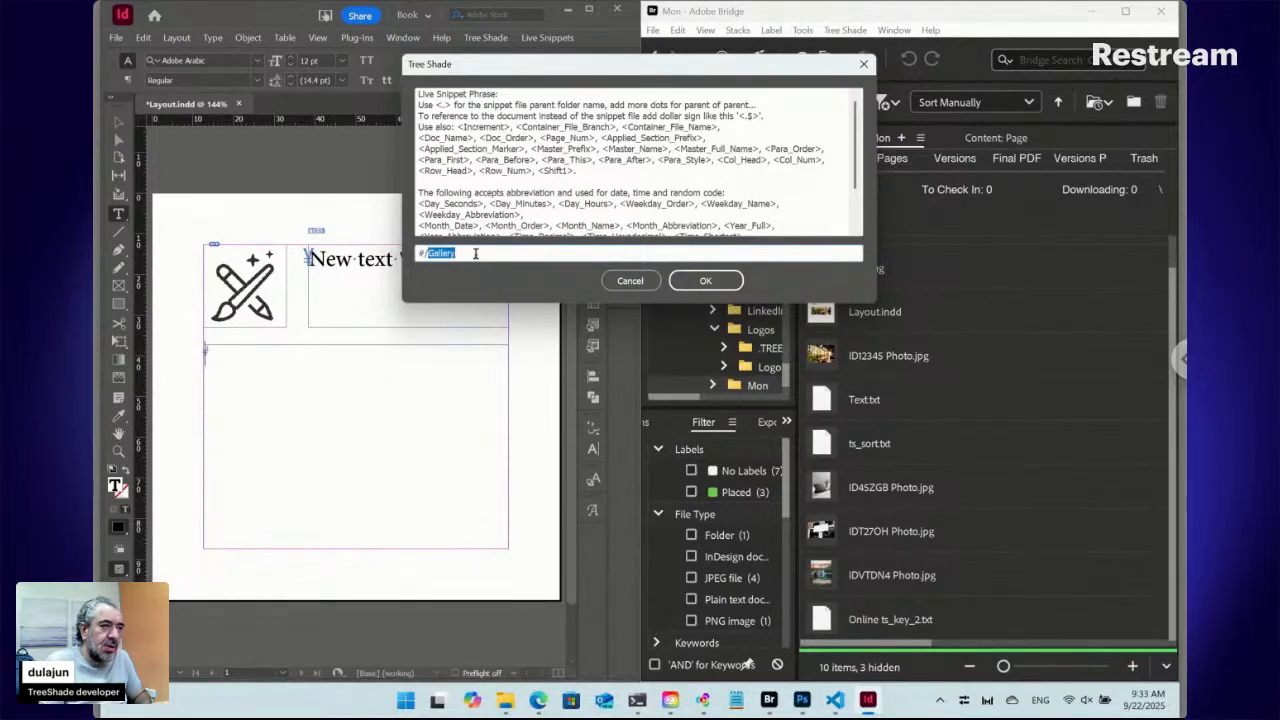
pyautogui.click(476, 254)
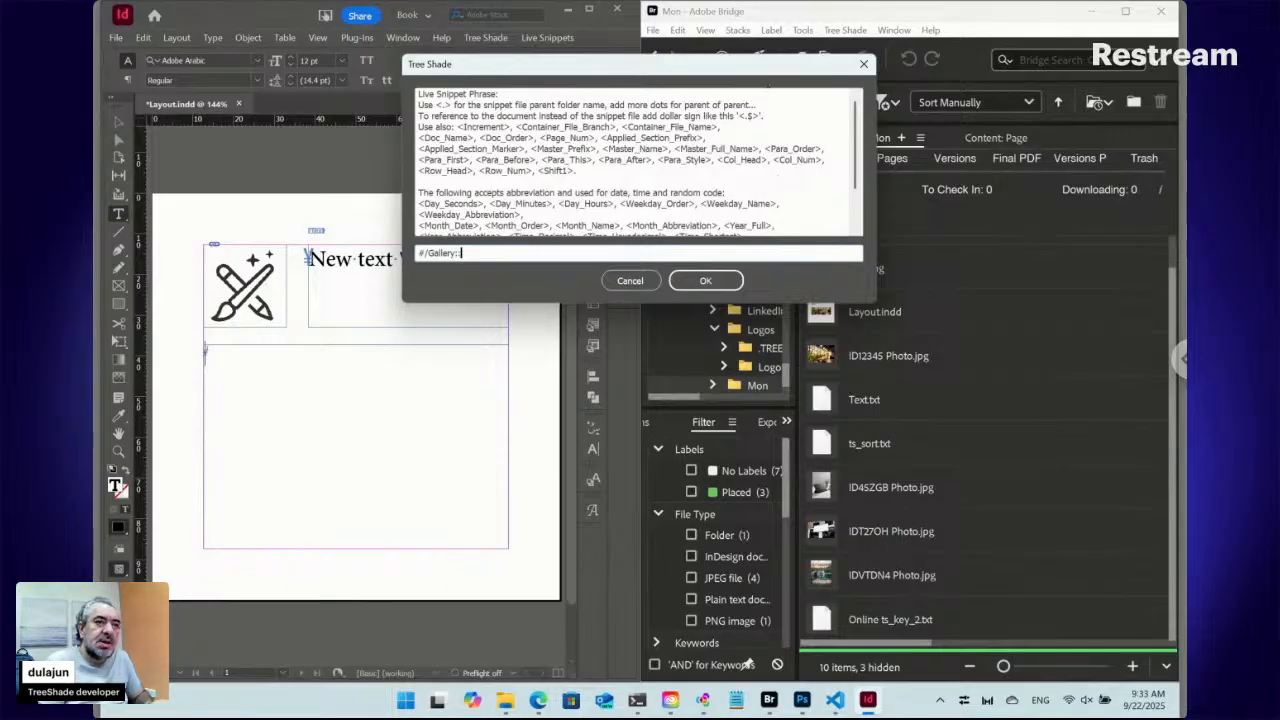
pyautogui.moveTo(766, 73); pyautogui.dragTo(633, 240)
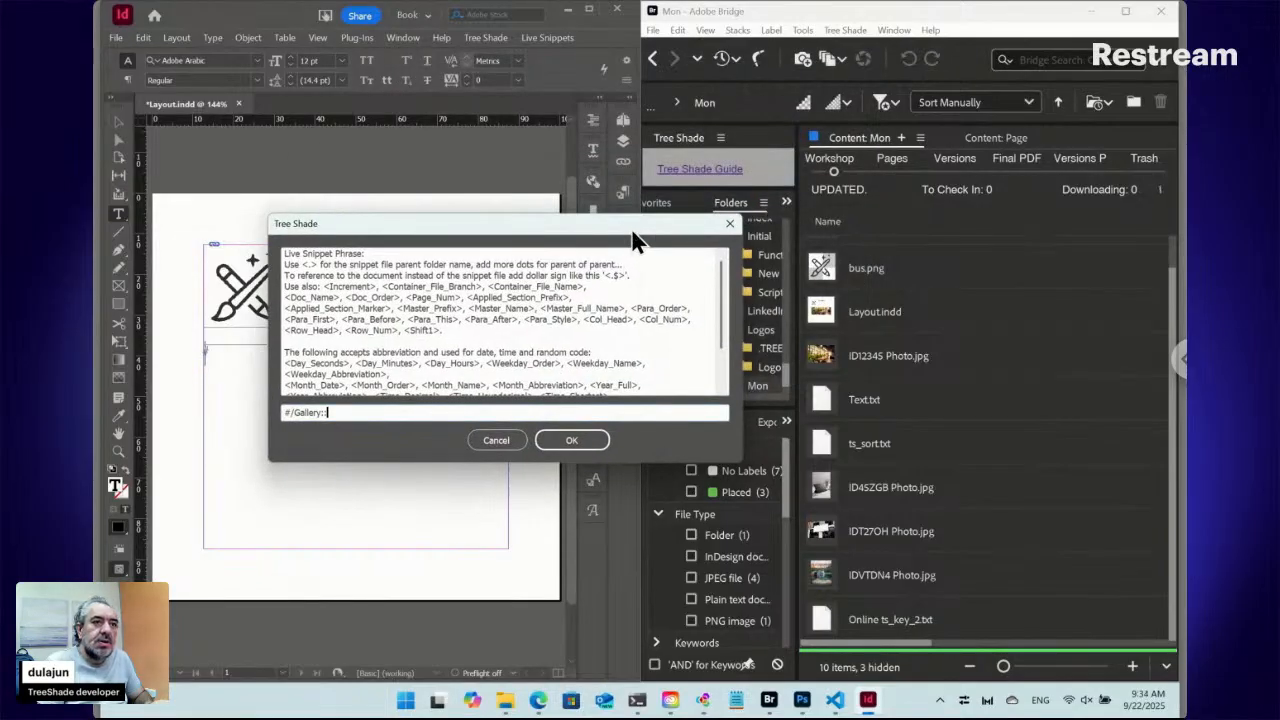
pyautogui.moveTo(633, 240); pyautogui.dragTo(713, 188)
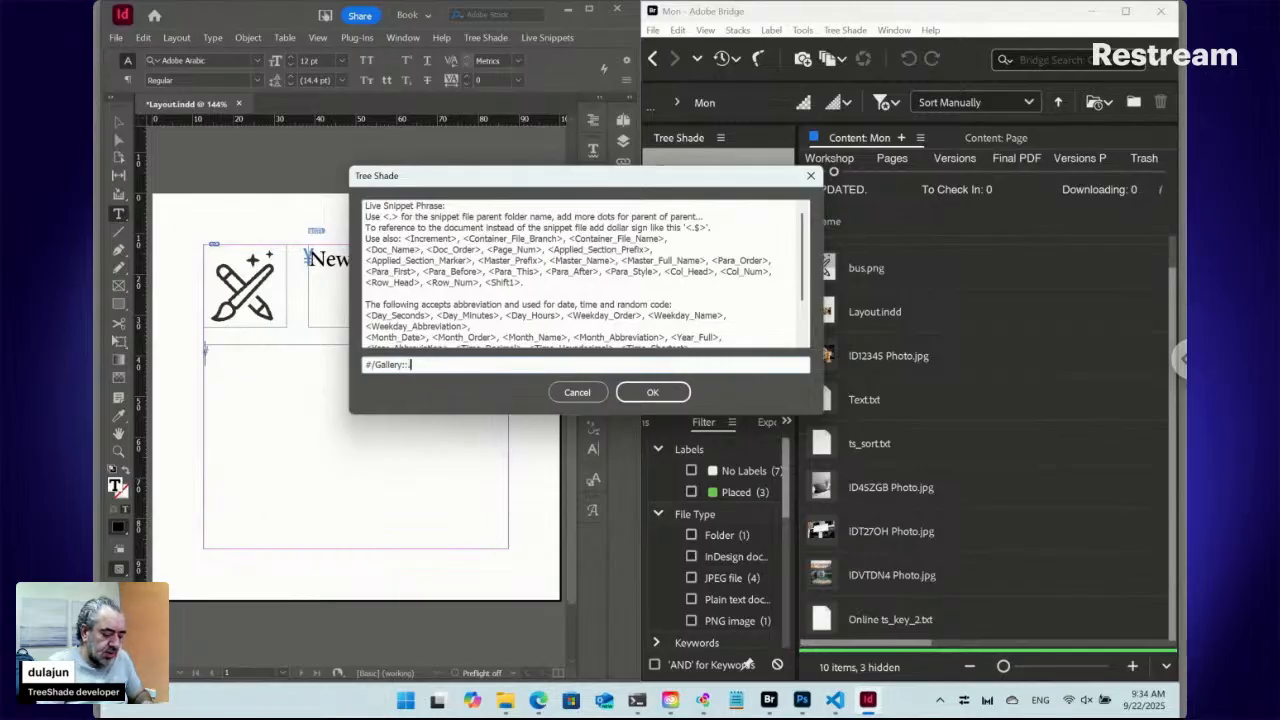
# Complete the live snippet phrase as #/Gallery::.$/ID* and insert the snippet into the frame
pyautogui.write('$/')
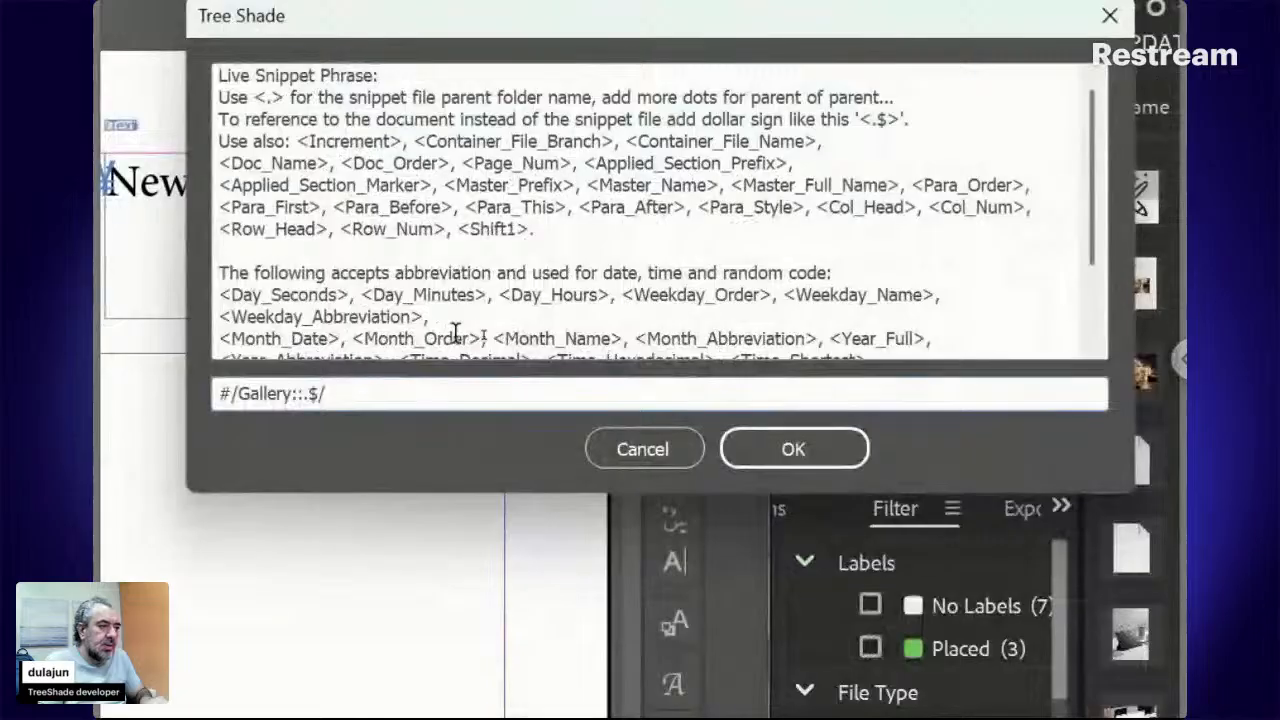
pyautogui.doubleClick(304, 394)
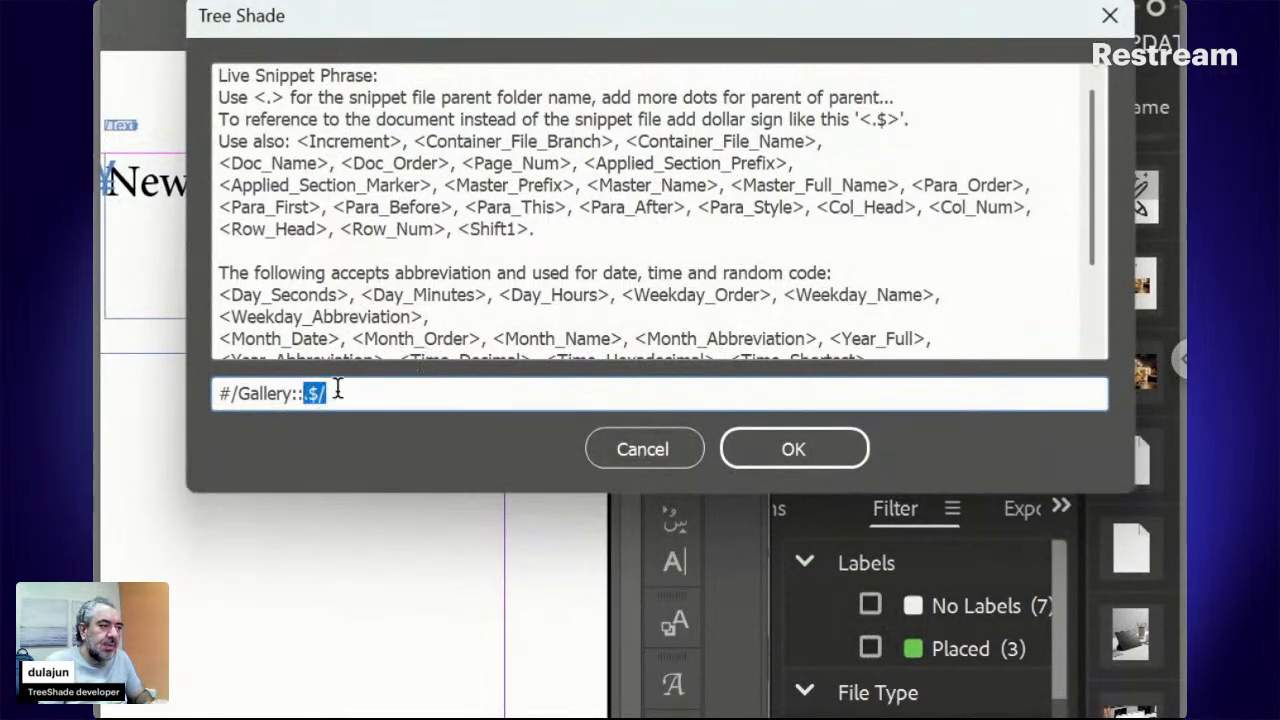
pyautogui.click(332, 395)
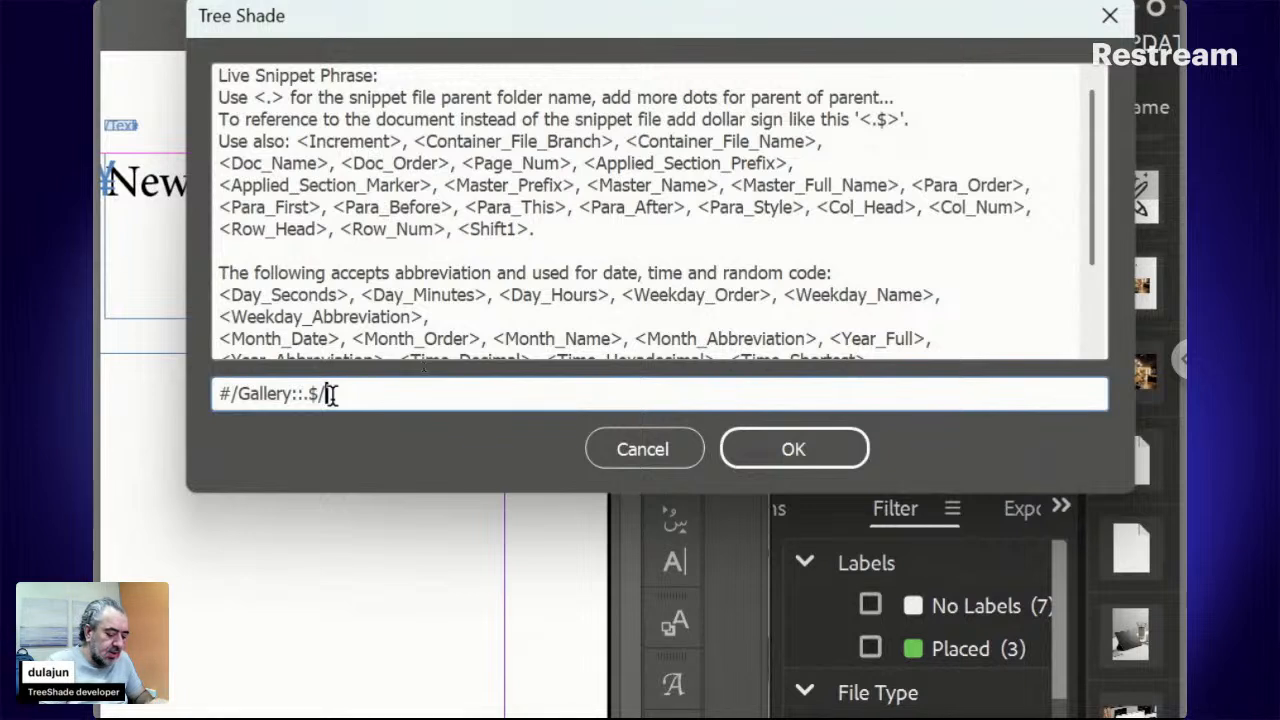
pyautogui.write('3D')
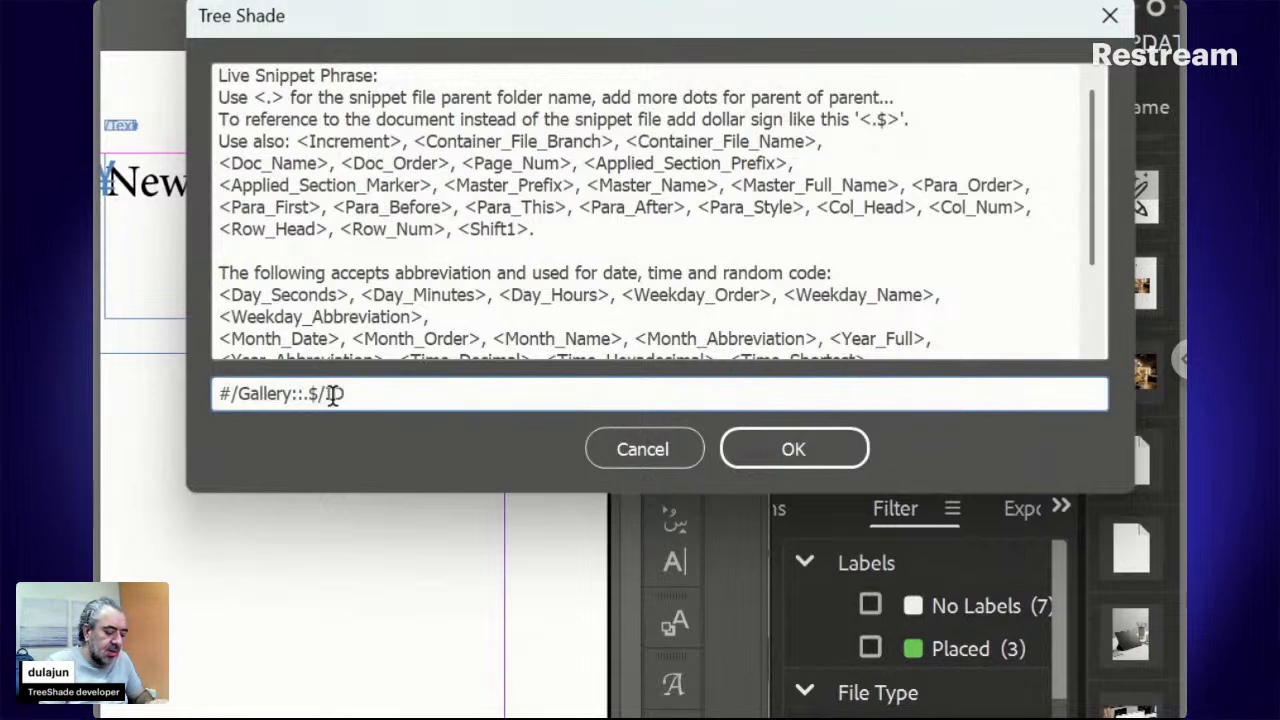
pyautogui.write('*')
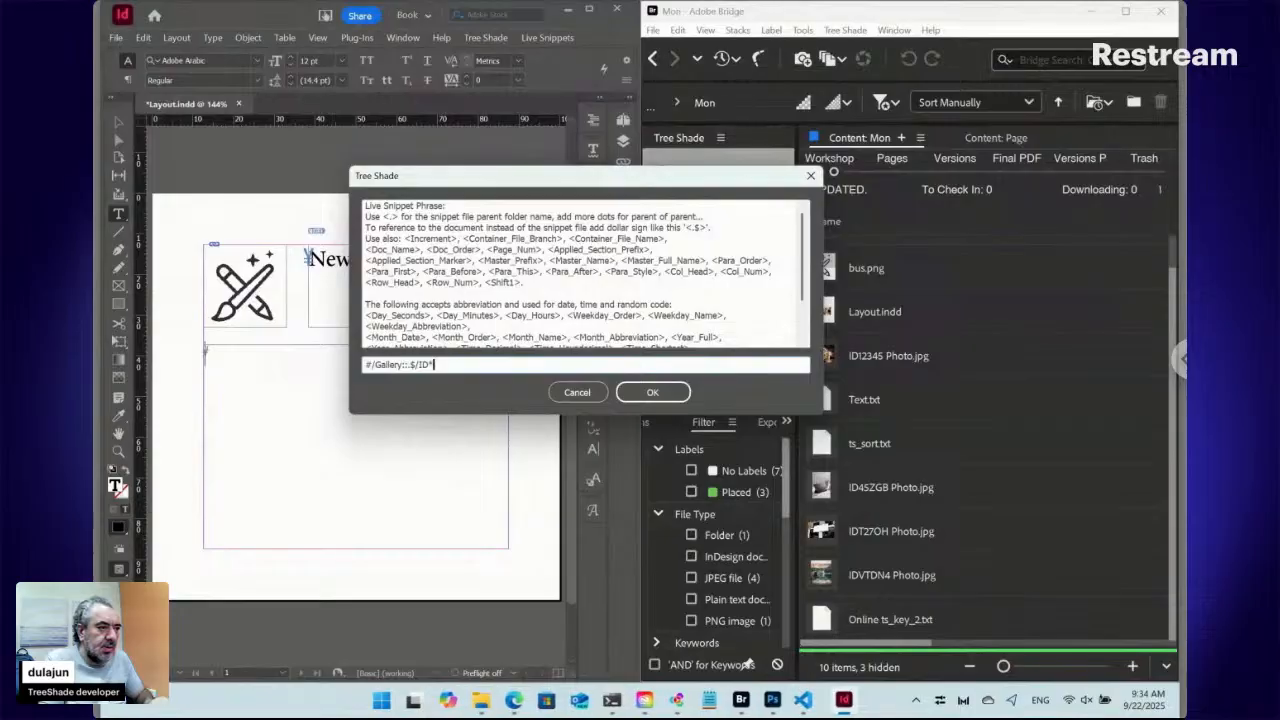
pyautogui.click(668, 393)
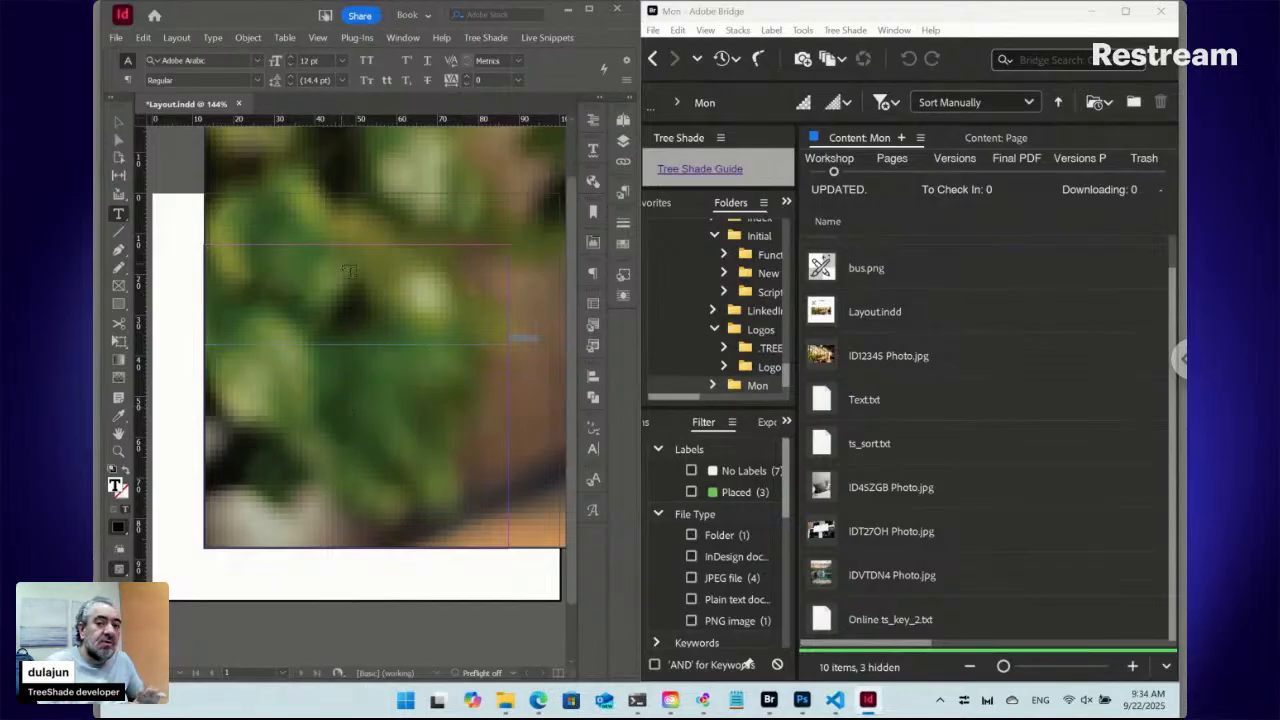
# Apply the dynamic style 20:RelativeWidth to the oversized photo placed by the Gallery snippet
pyautogui.click(118, 121)
pyautogui.click(289, 400)
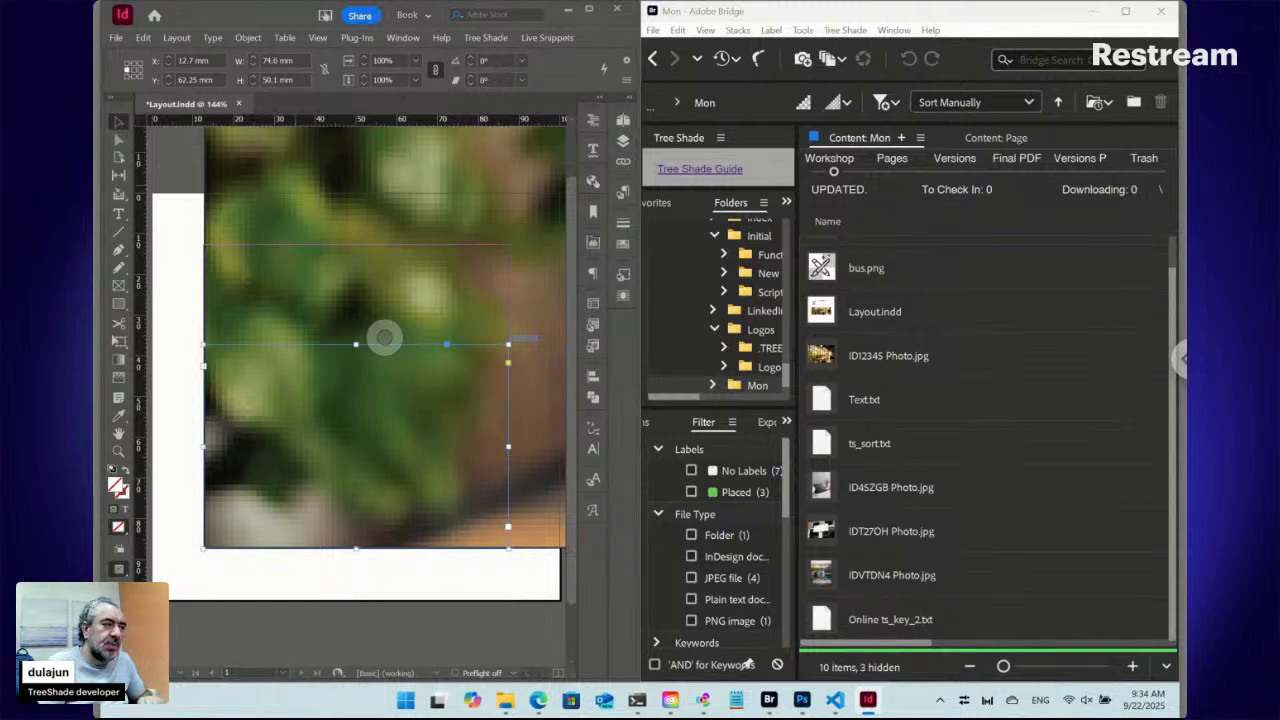
pyautogui.click(312, 281)
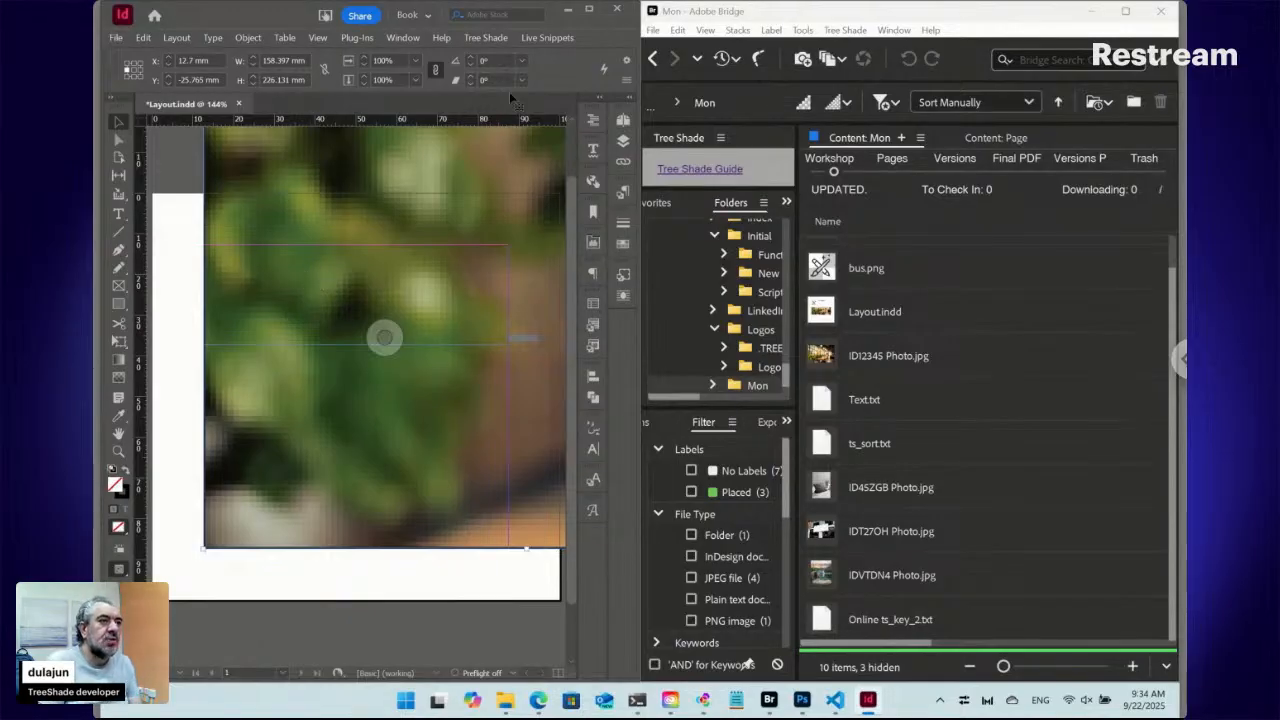
pyautogui.click(564, 39)
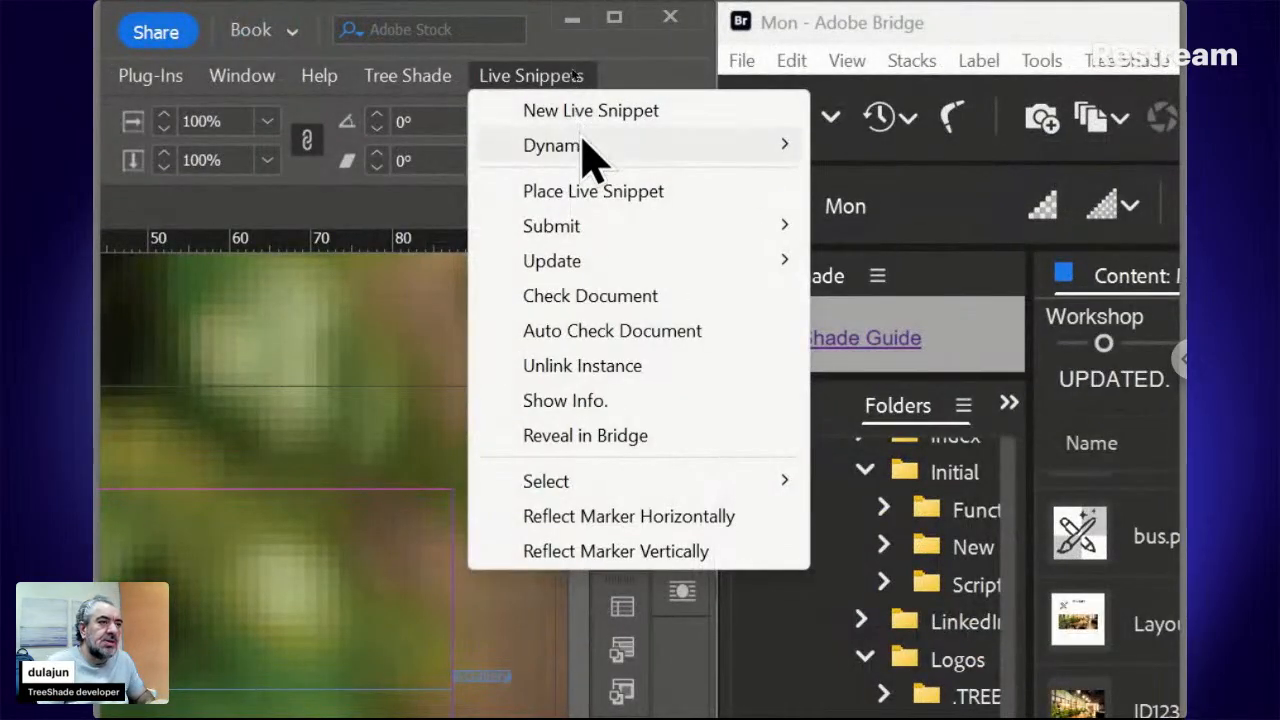
pyautogui.moveTo(590, 160)
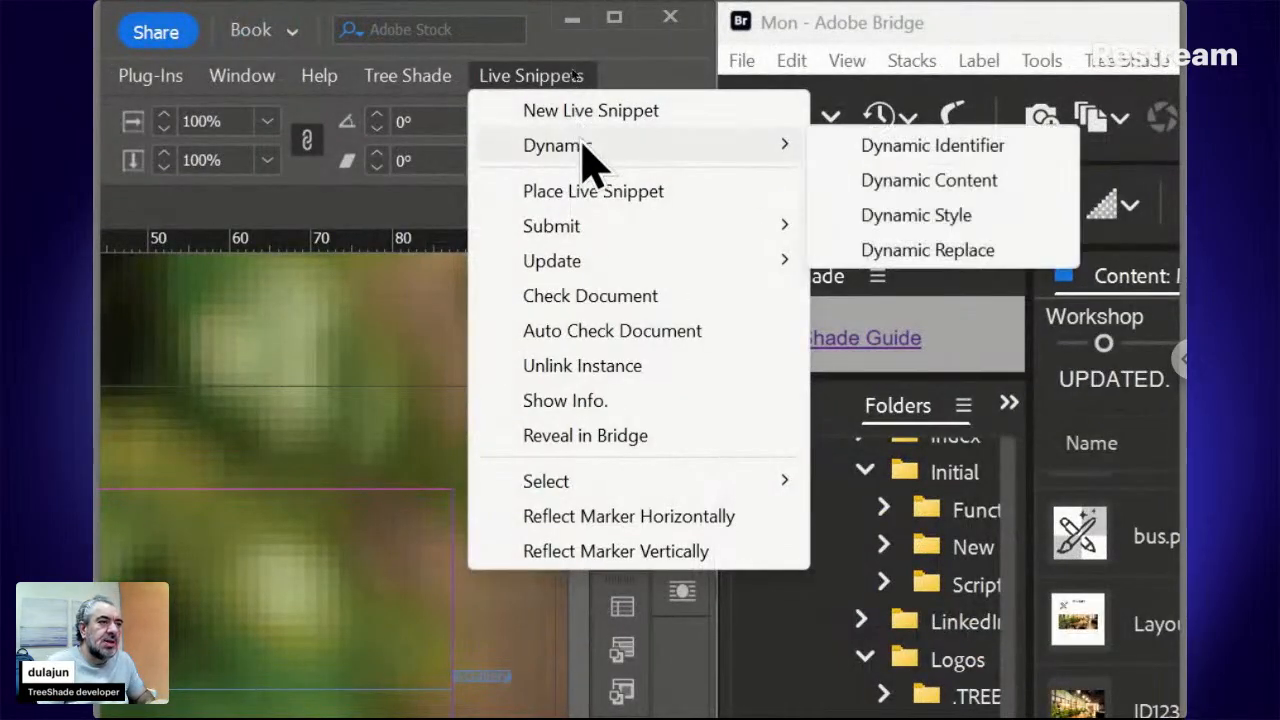
pyautogui.click(880, 215)
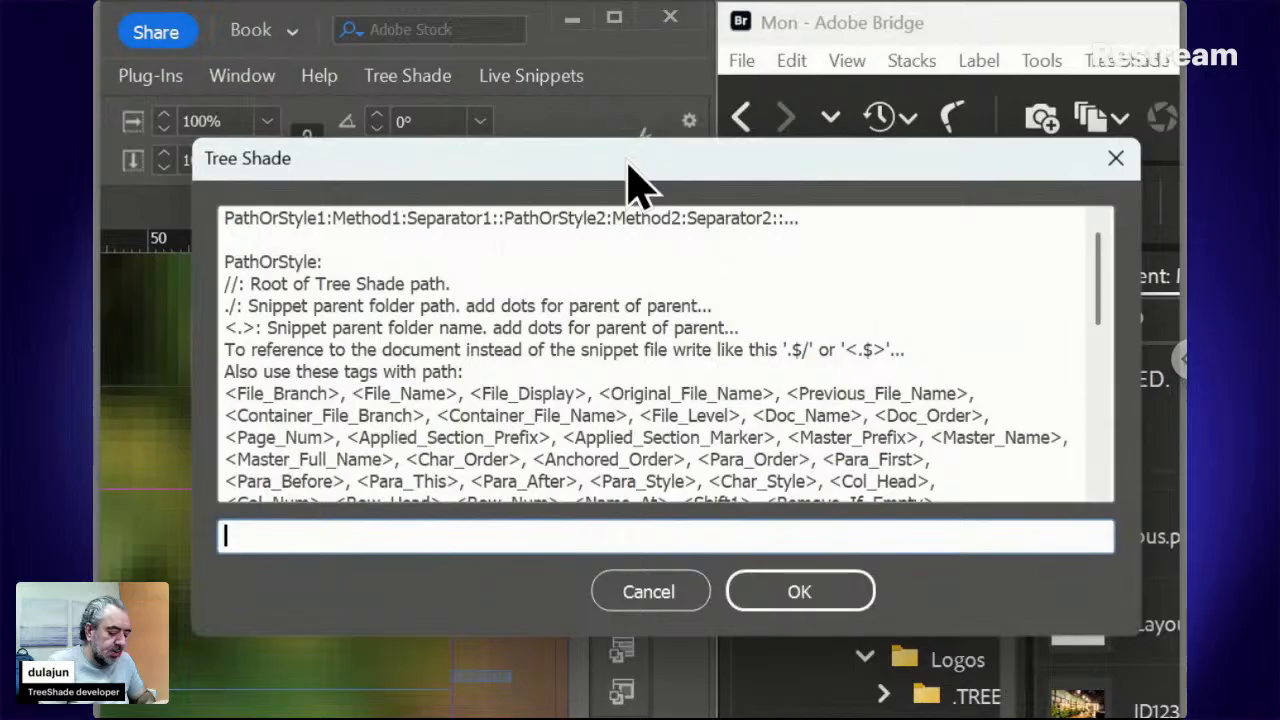
pyautogui.write('20')
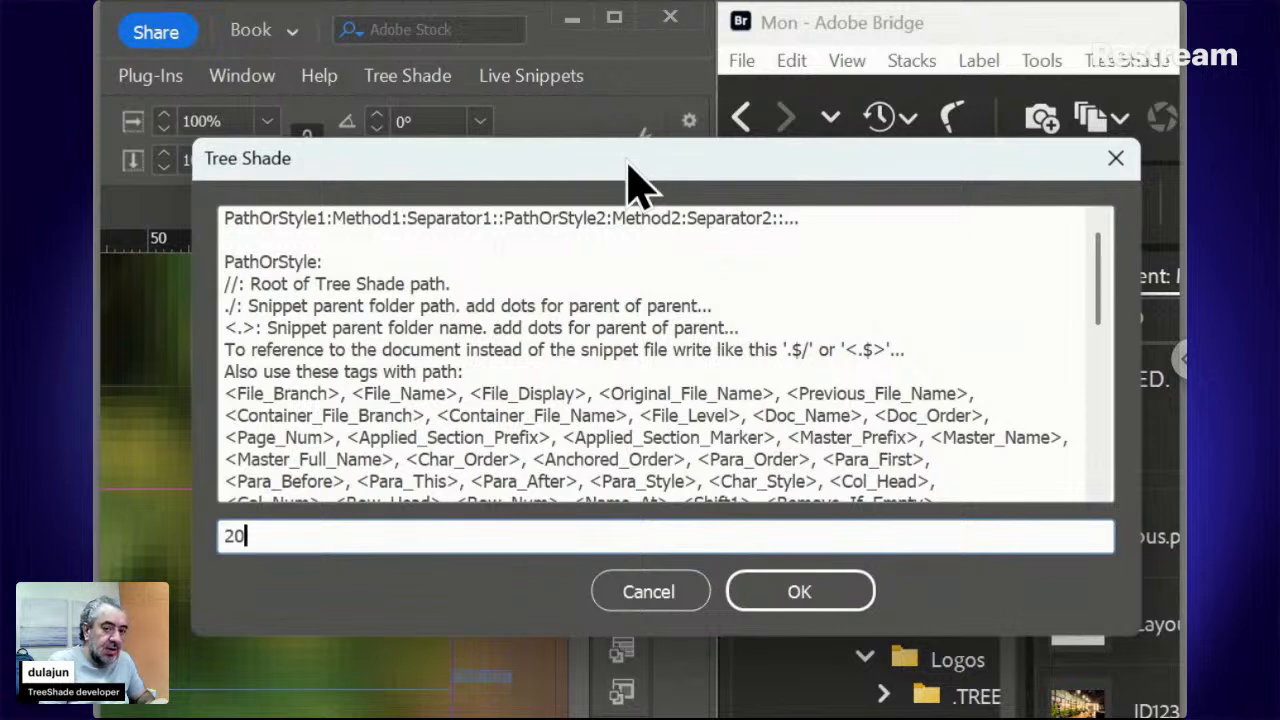
pyautogui.write(':')
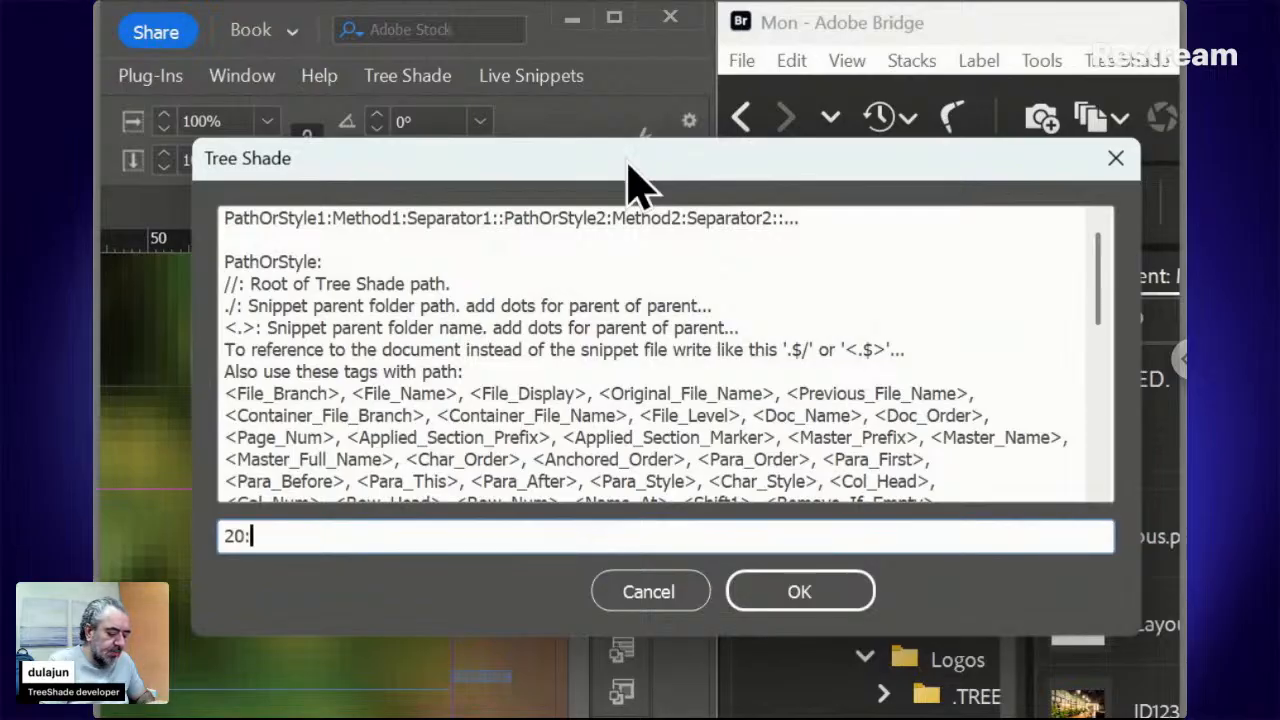
pyautogui.write('Width')
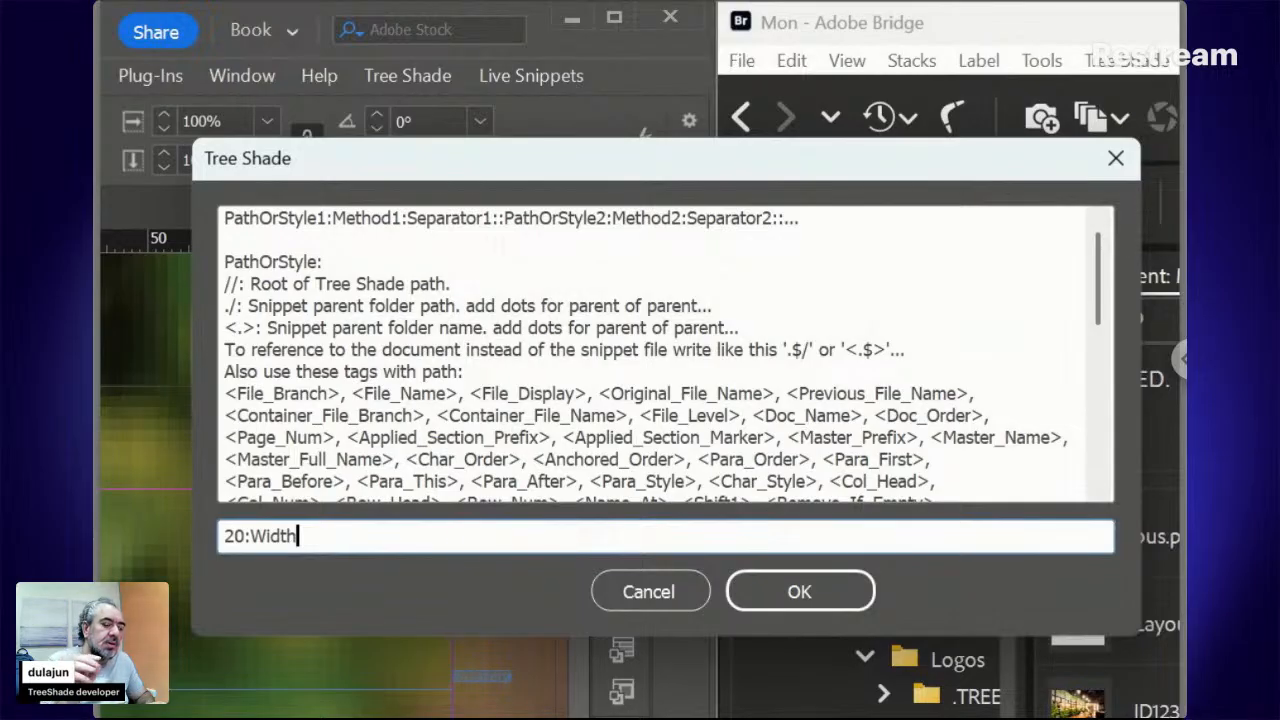
pyautogui.press('Left')
pyautogui.press('Left')
pyautogui.press('Left')
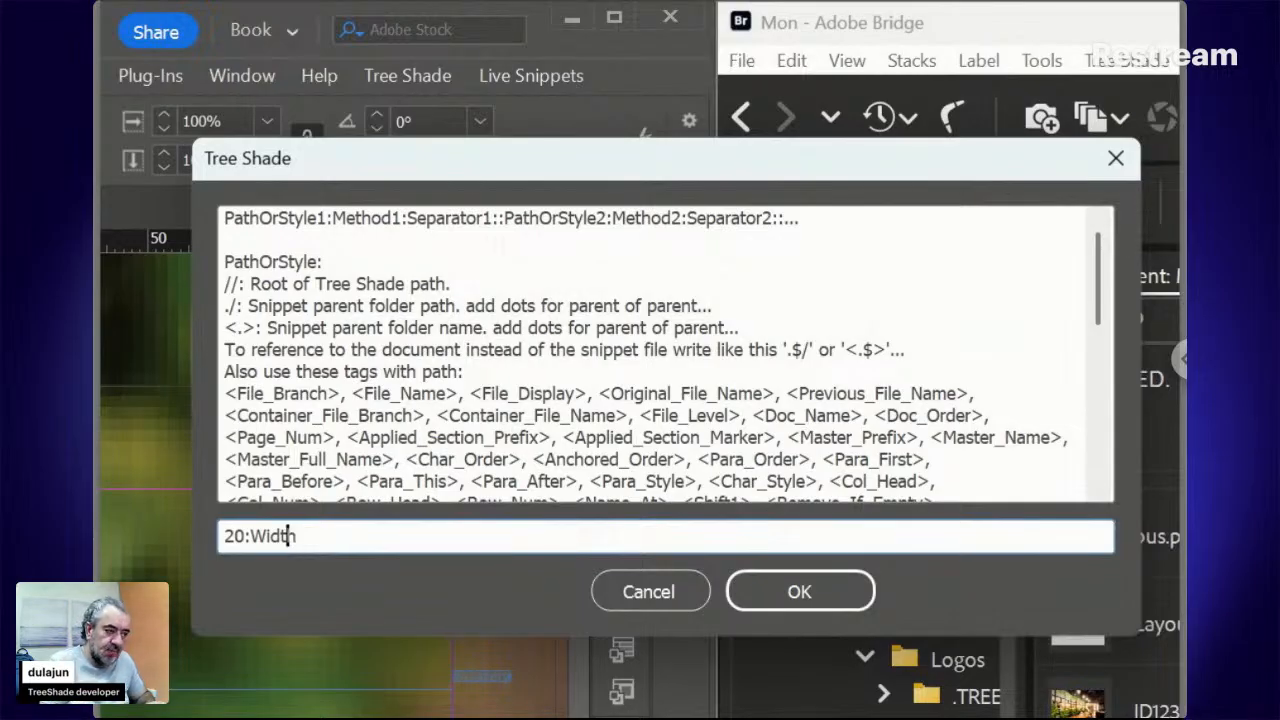
pyautogui.press('Left')
pyautogui.press('Left')
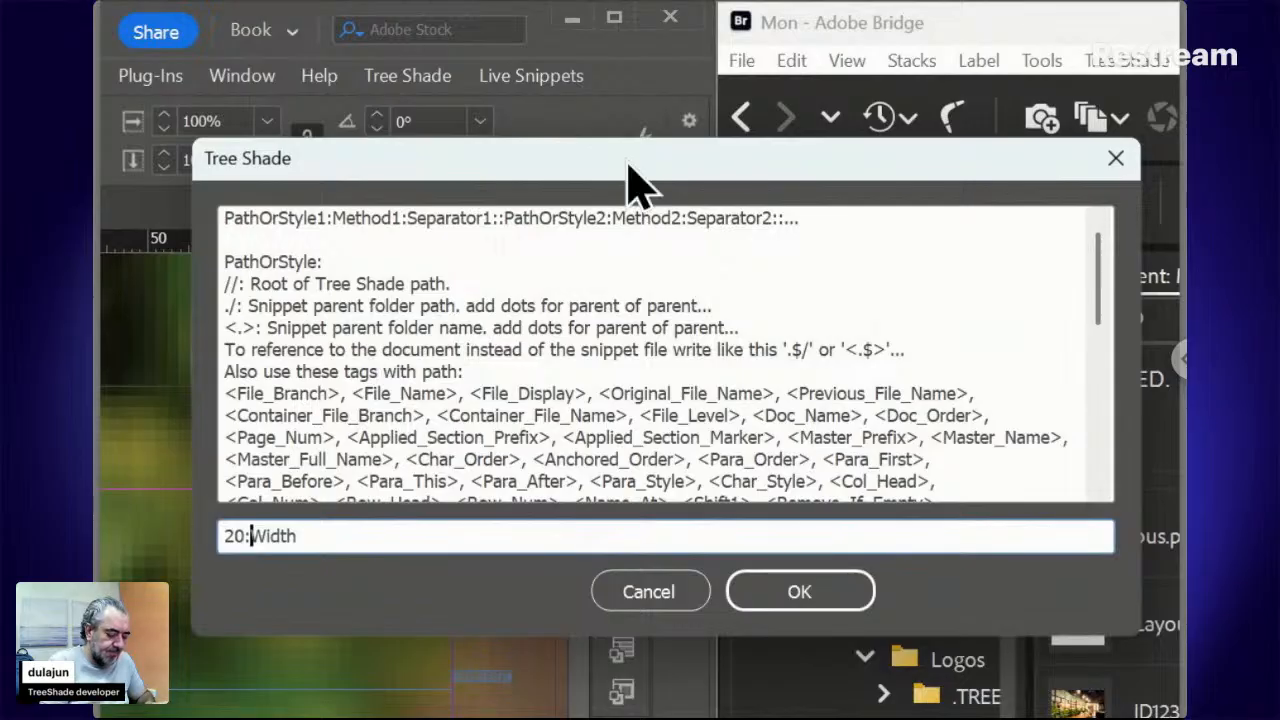
pyautogui.write('Relative')
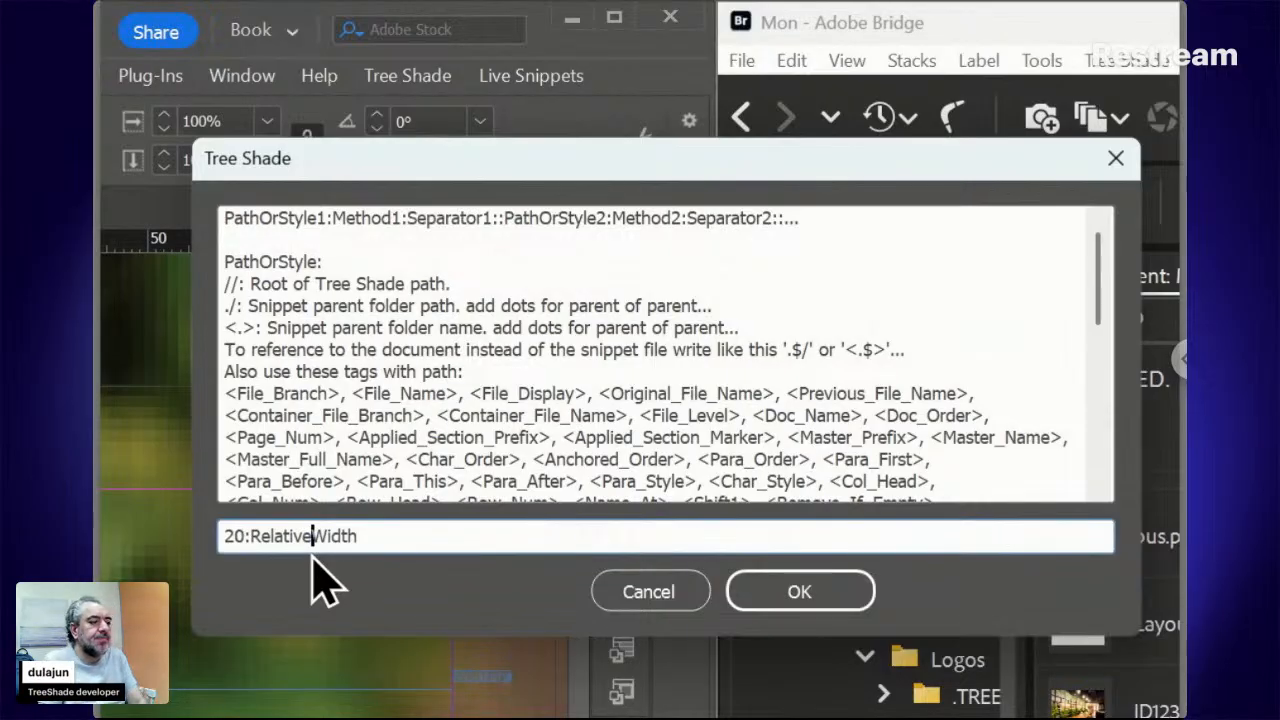
pyautogui.click(760, 613)
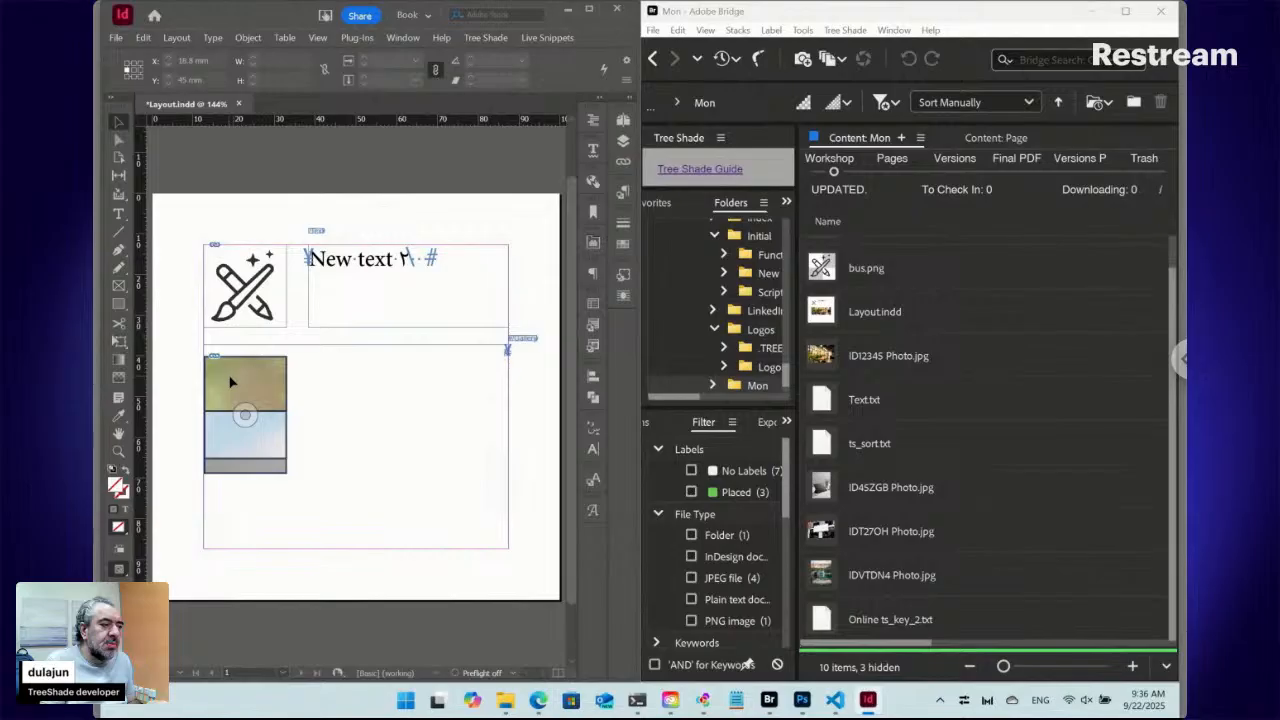
# Select the first resized Gallery photo and check which object style is applied to it
pyautogui.click(236, 381)
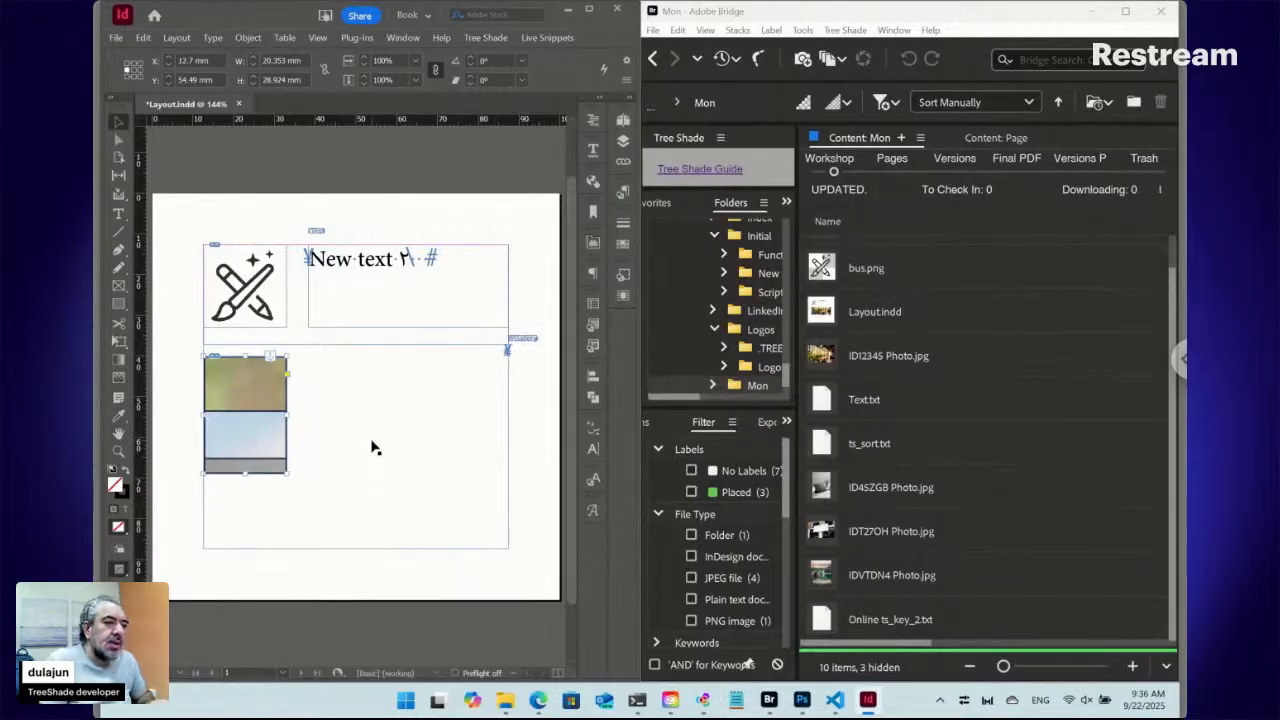
pyautogui.click(624, 276)
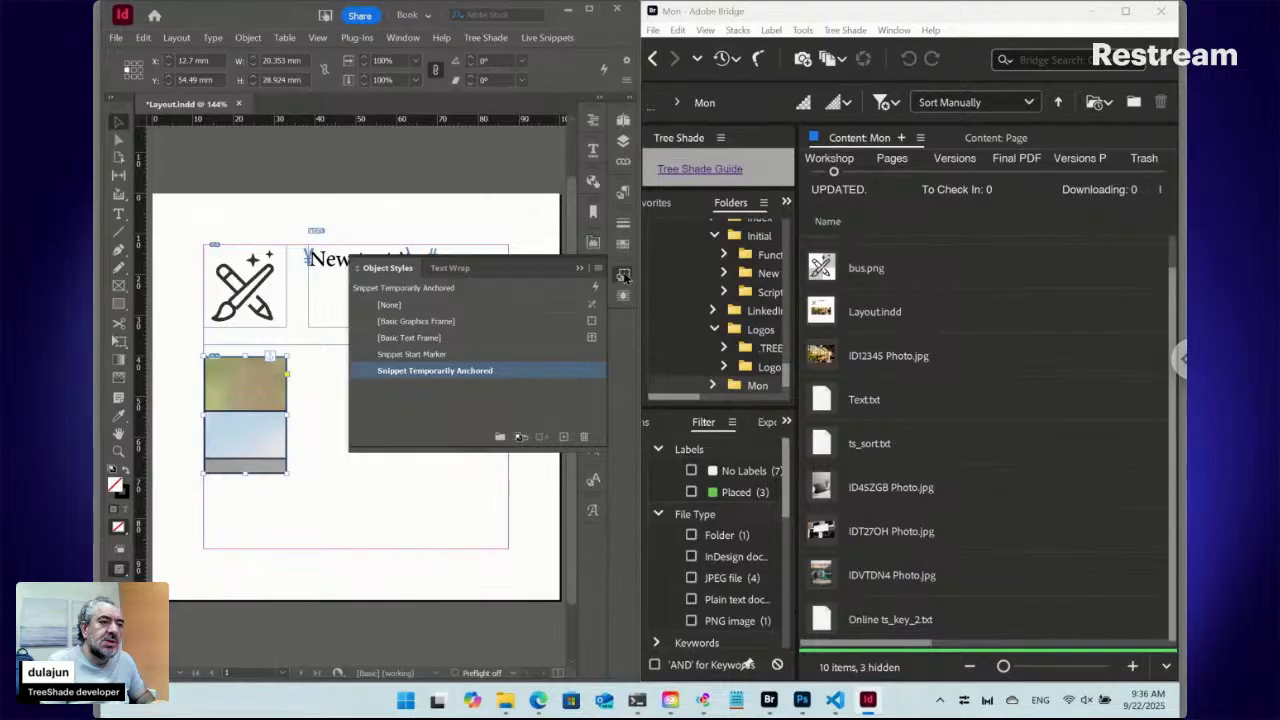
pyautogui.click(624, 276)
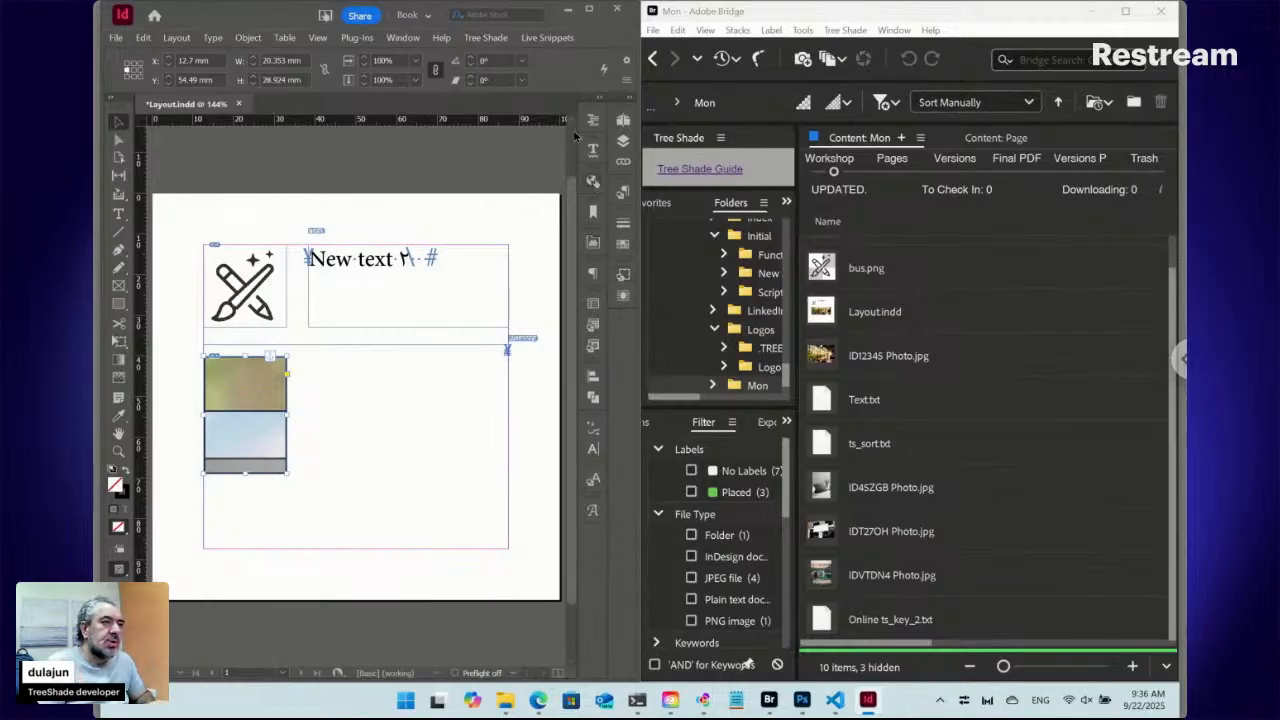
# Extend the selected Gallery photo's dynamic style to 20:RelativeWidth::Photo:Obj, consulting the listed methods for the object style keyword
pyautogui.click(548, 38)
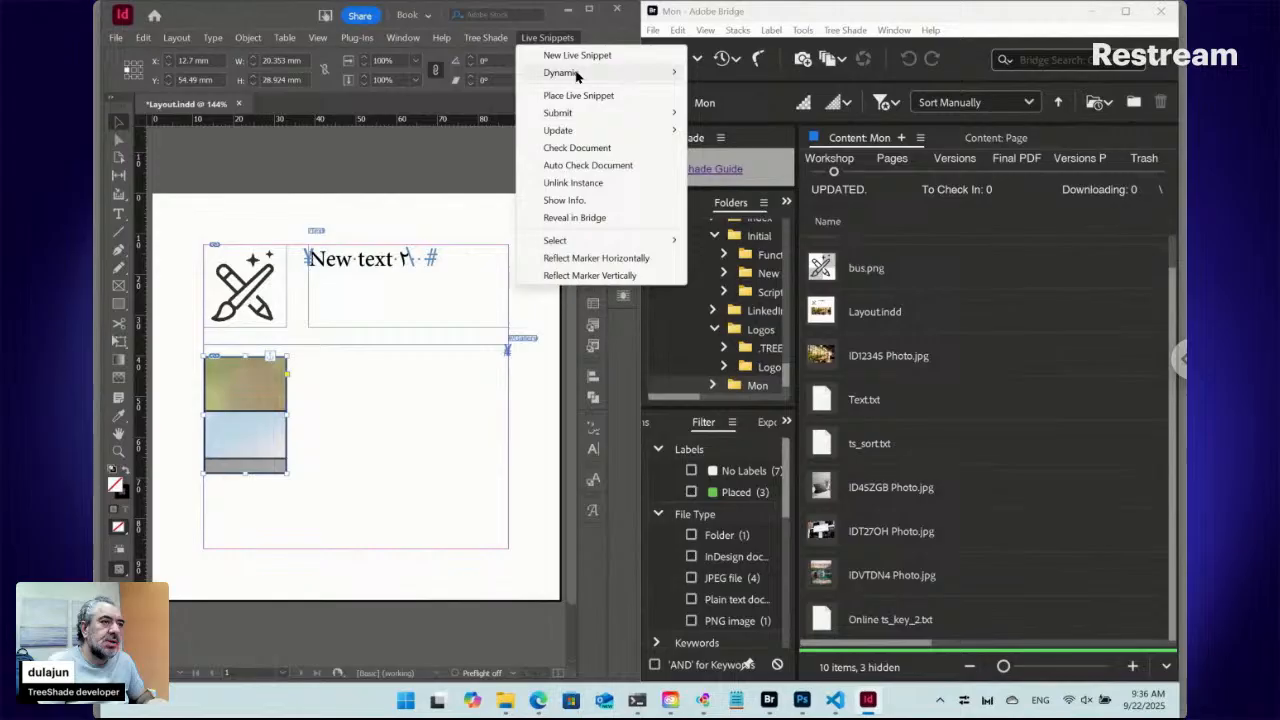
pyautogui.moveTo(576, 75)
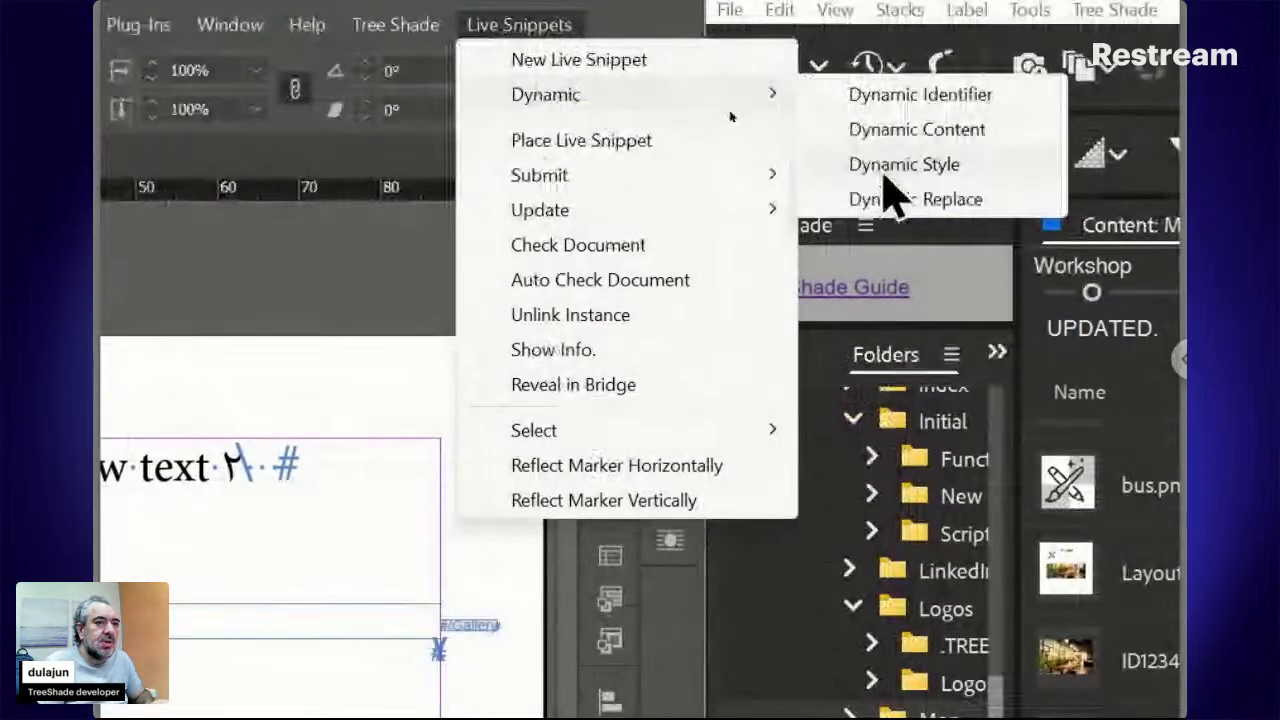
pyautogui.click(884, 176)
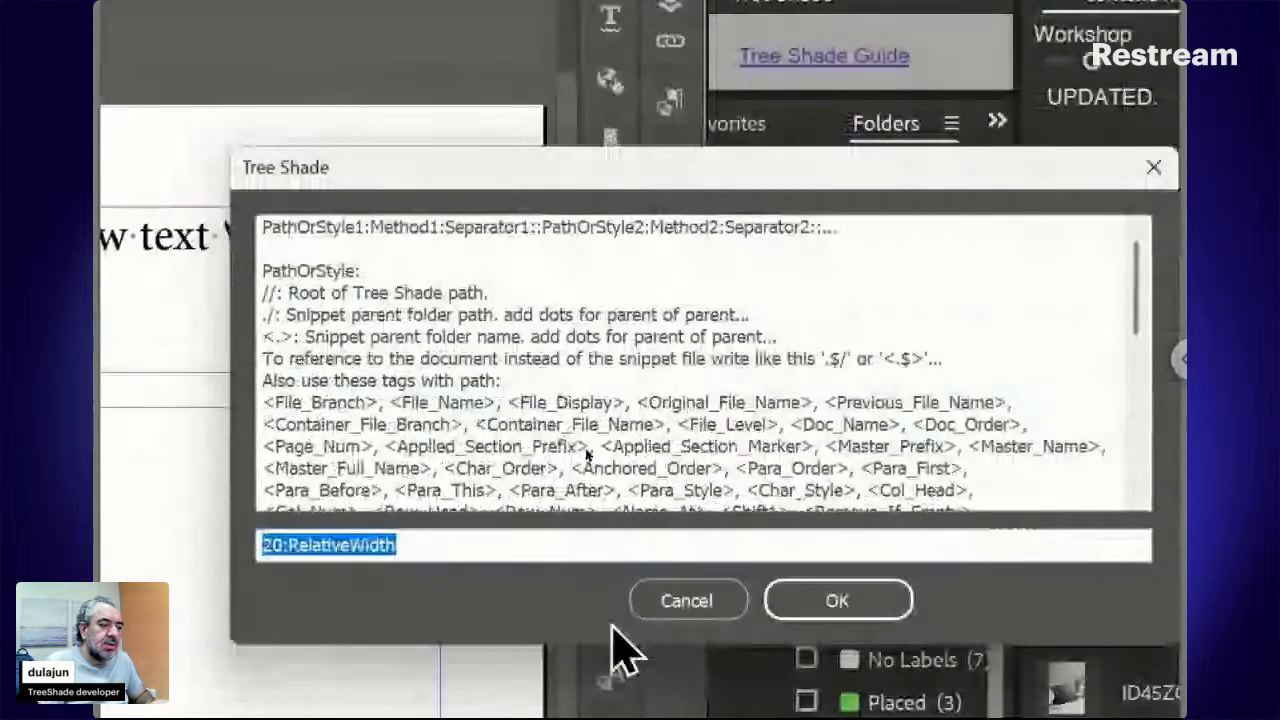
pyautogui.click(518, 548)
pyautogui.write('::')
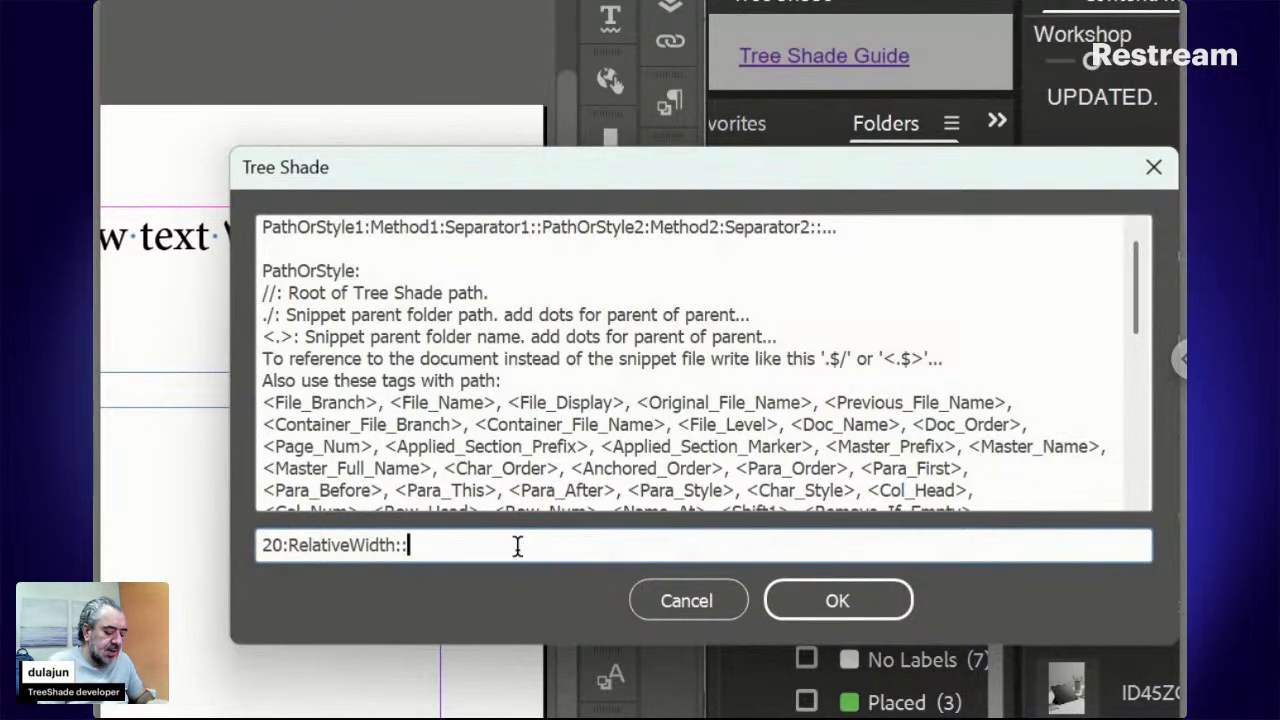
pyautogui.write('Photo')
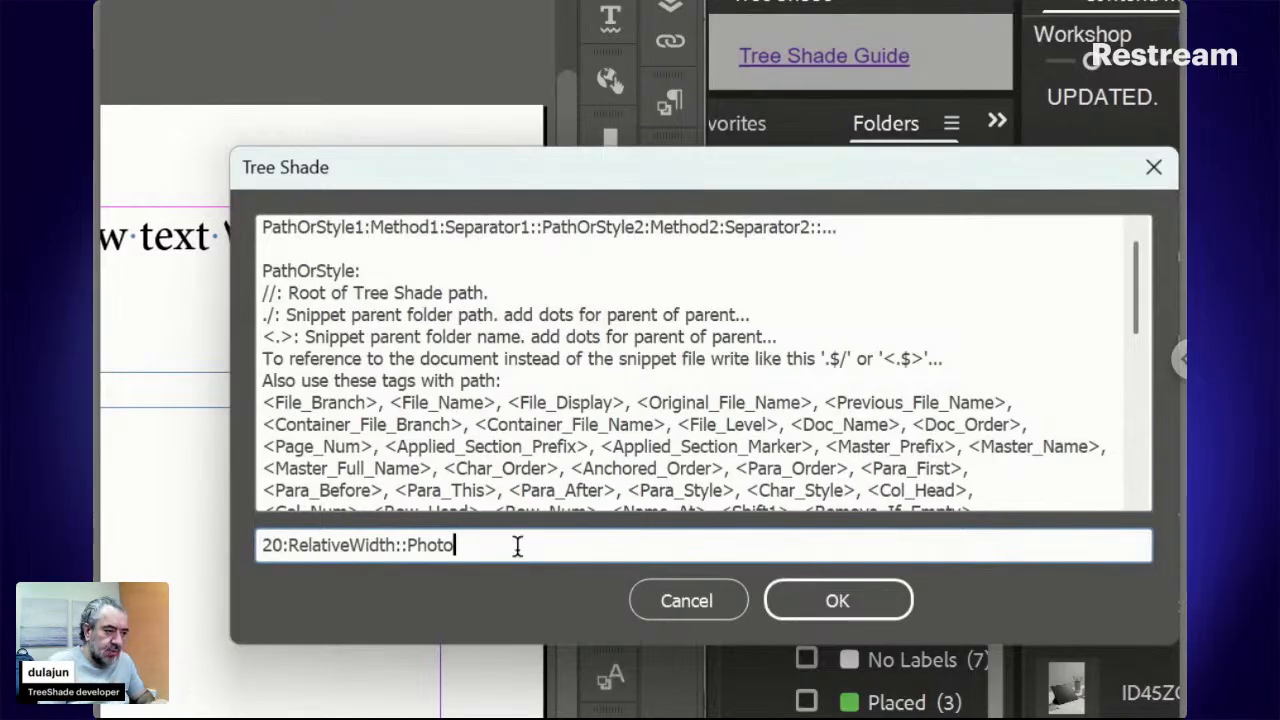
pyautogui.write(':O')
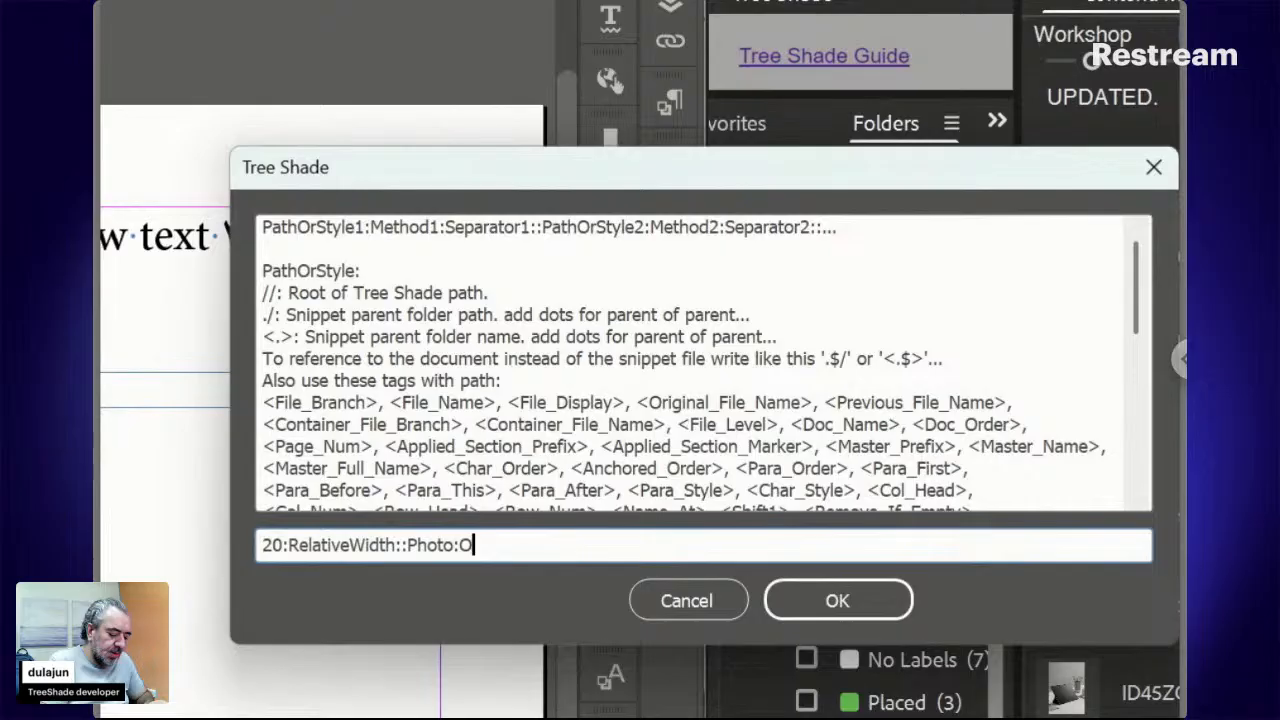
pyautogui.write('bj')
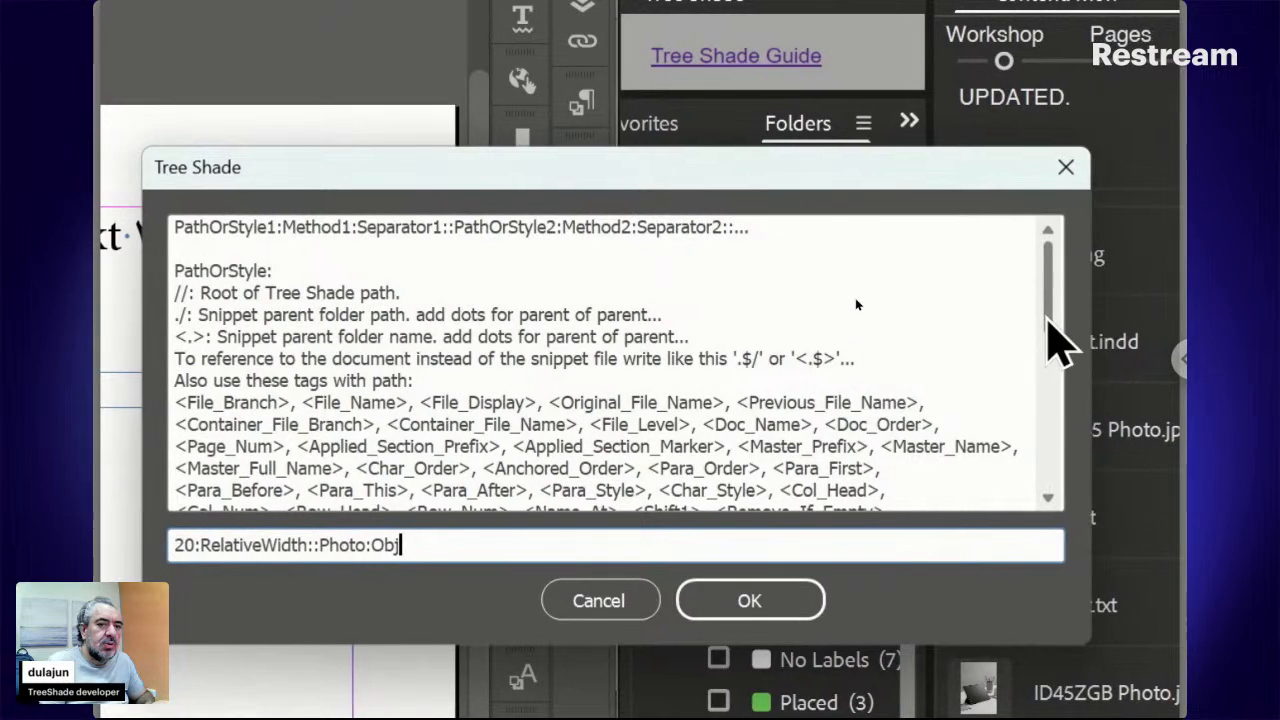
pyautogui.scroll(-1, 1048, 320)
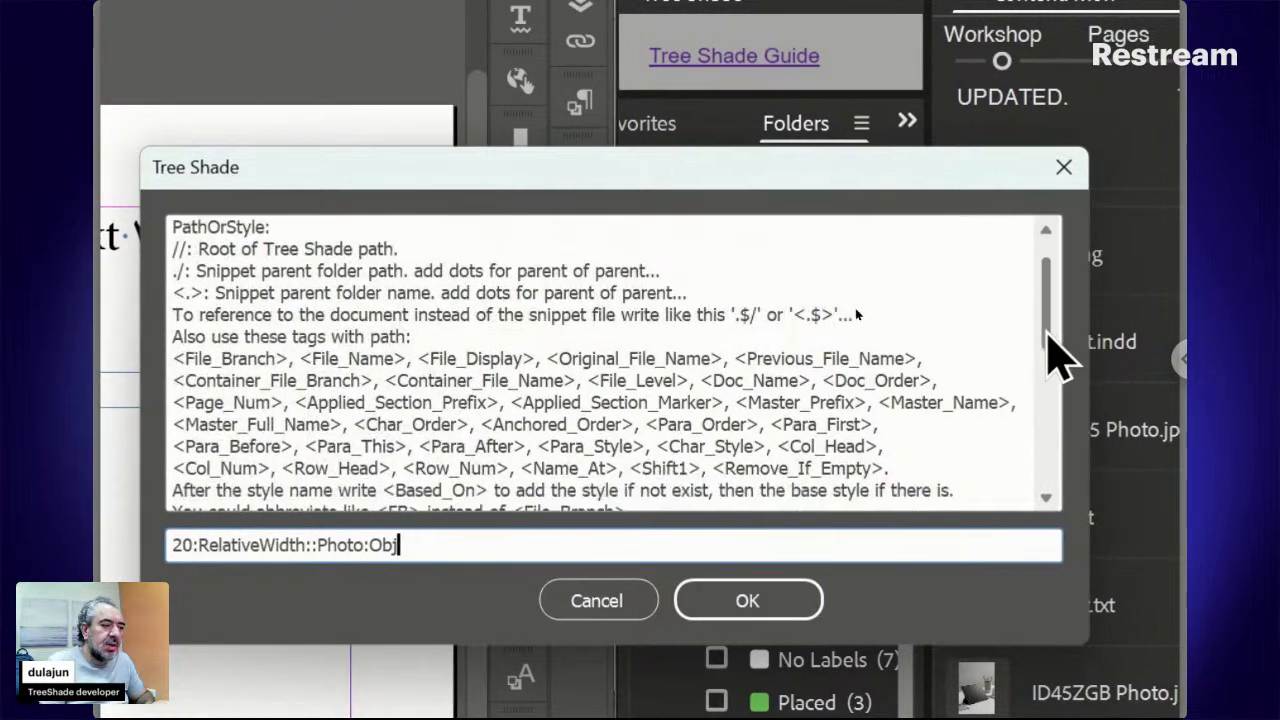
pyautogui.moveTo(1047, 333); pyautogui.dragTo(1043, 480)
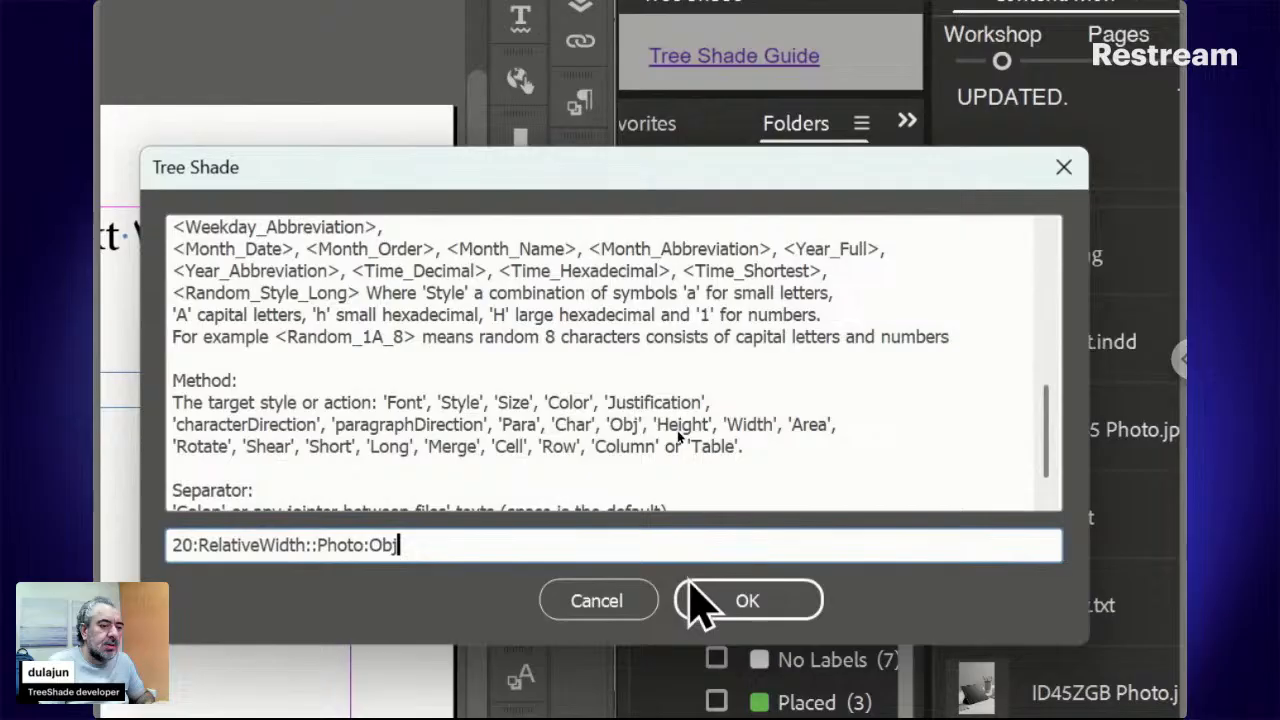
pyautogui.click(695, 598)
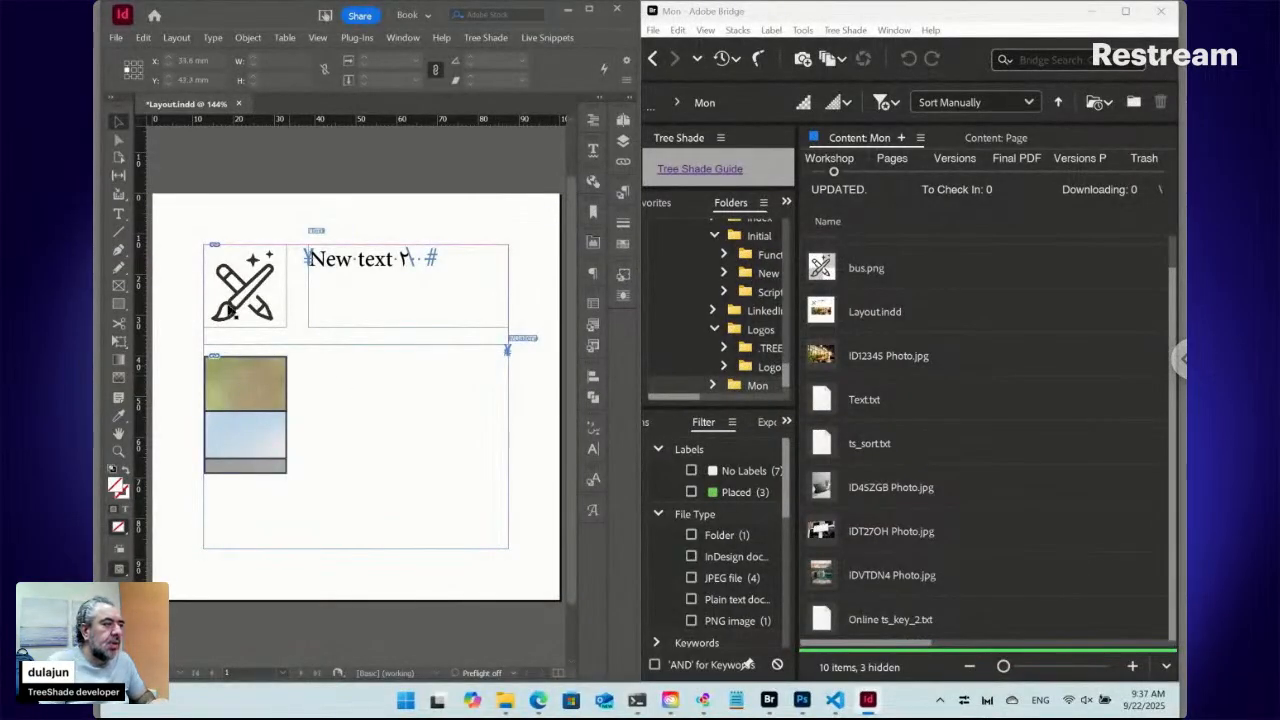
# Edit the Photo object style applied to the first Gallery photo and enable its Anchored Object Options with the Inline position
pyautogui.click(254, 375)
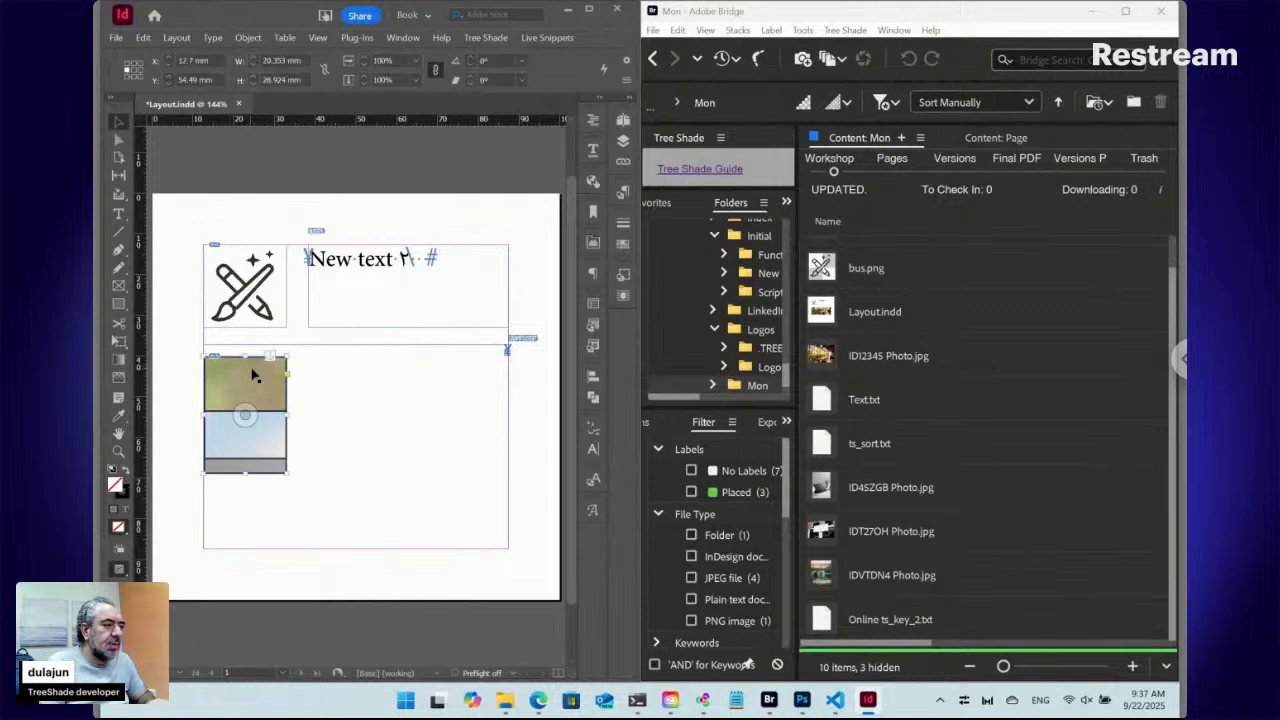
pyautogui.click(625, 279)
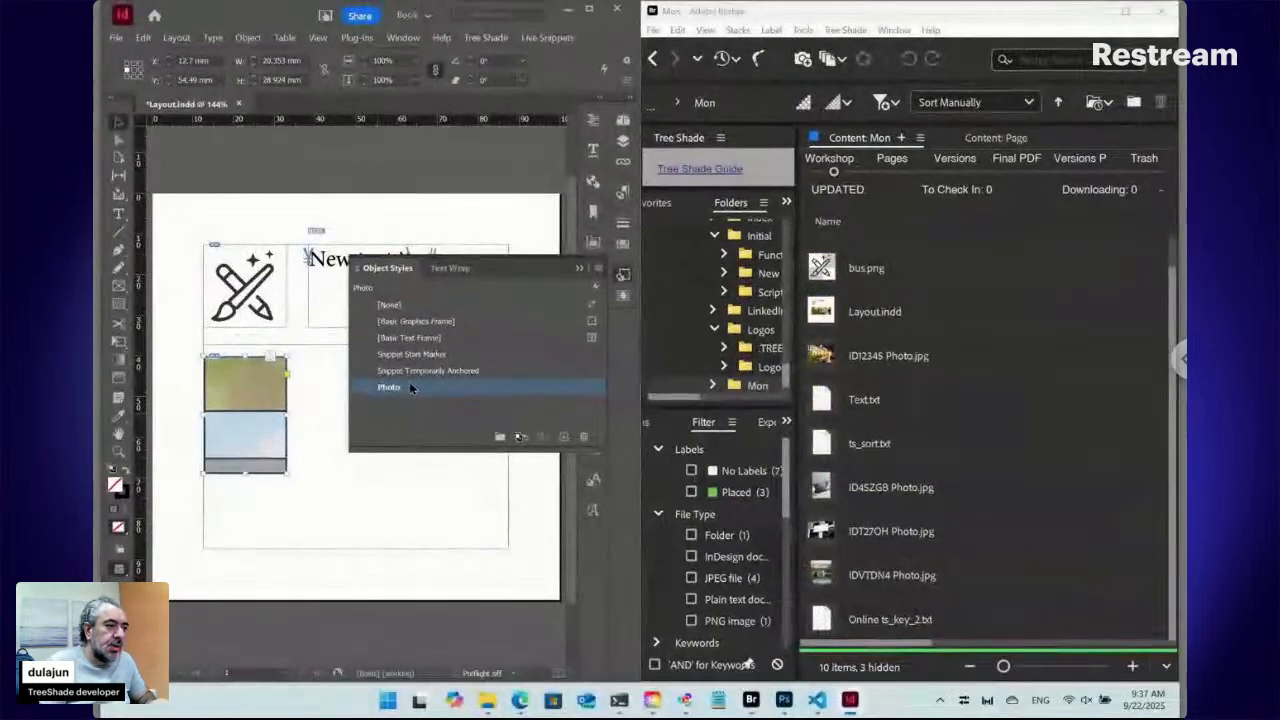
pyautogui.rightClick(406, 392)
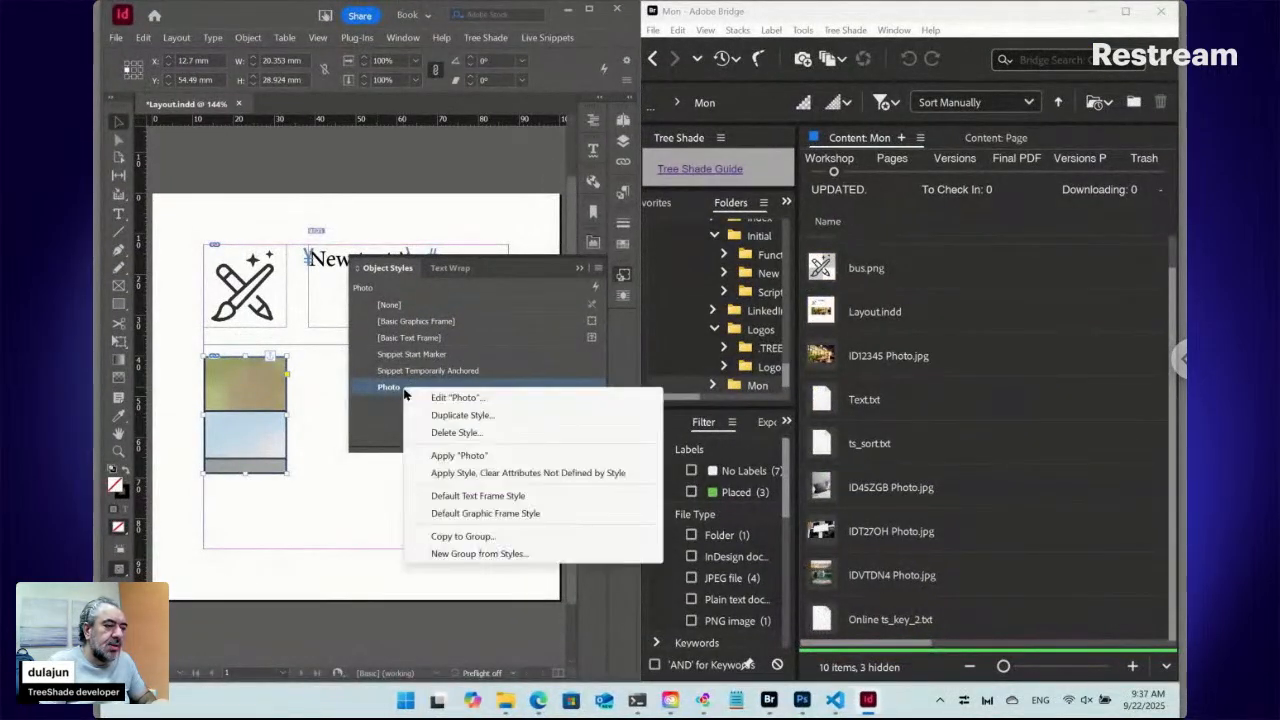
pyautogui.click(428, 400)
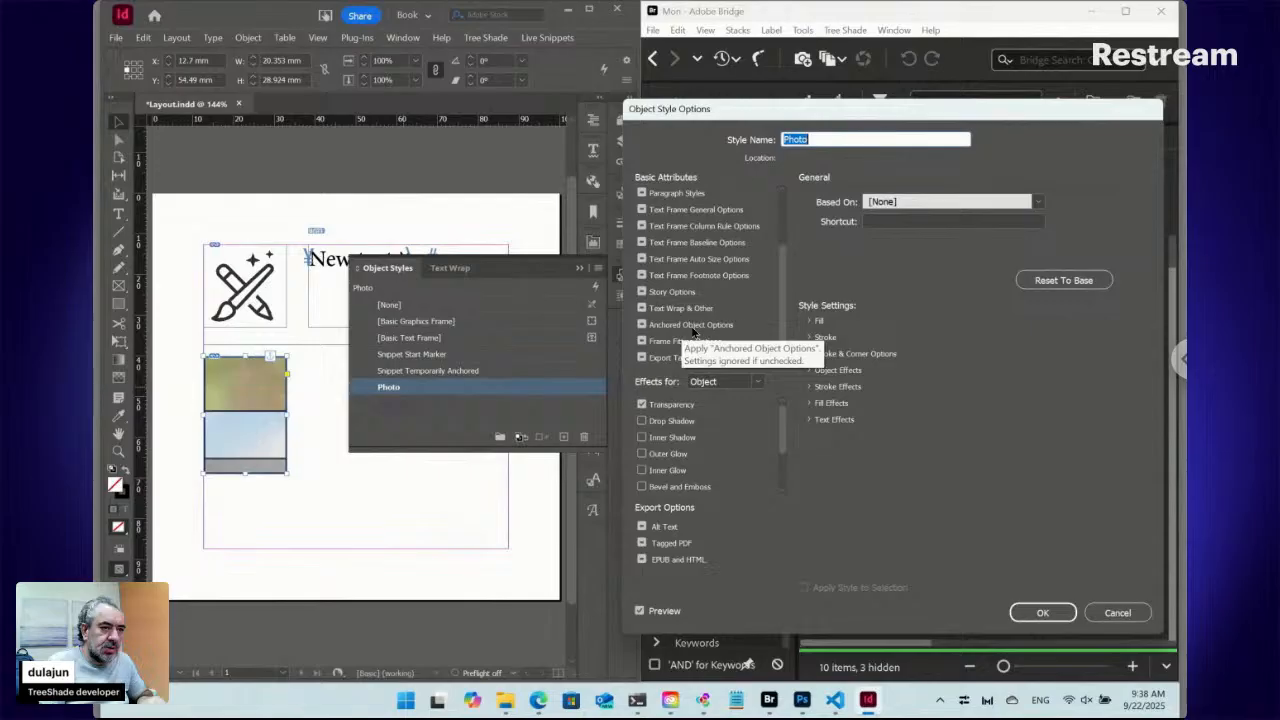
pyautogui.click(693, 328)
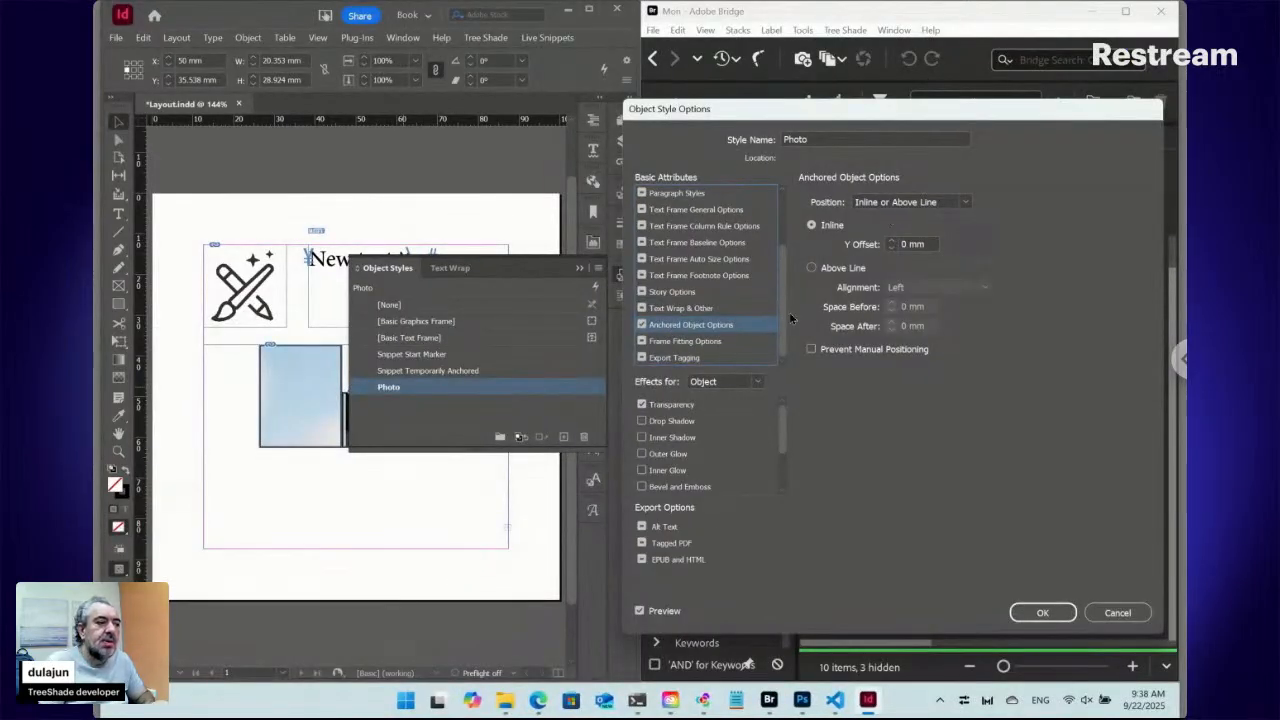
# Enable Auto-Fit in the Photo object style's frame fitting, set content fitting to Fill Frame Proportionally, and save the style
pyautogui.click(709, 344)
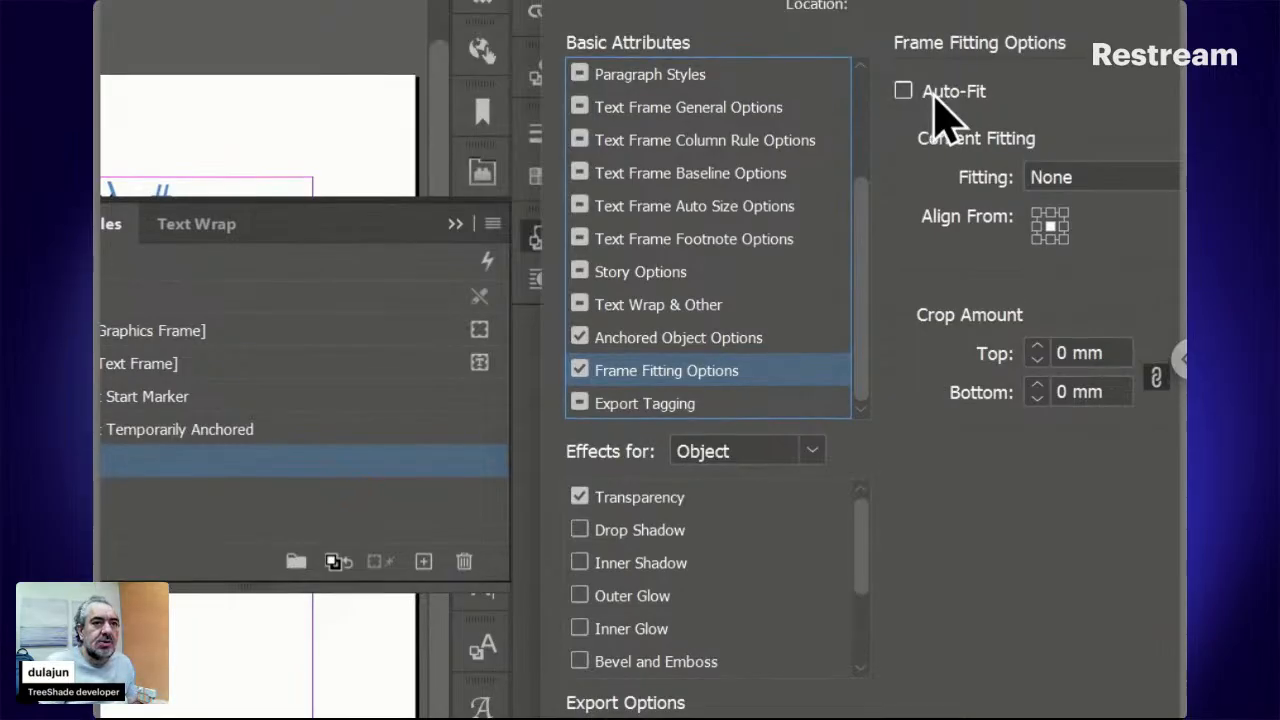
pyautogui.click(934, 98)
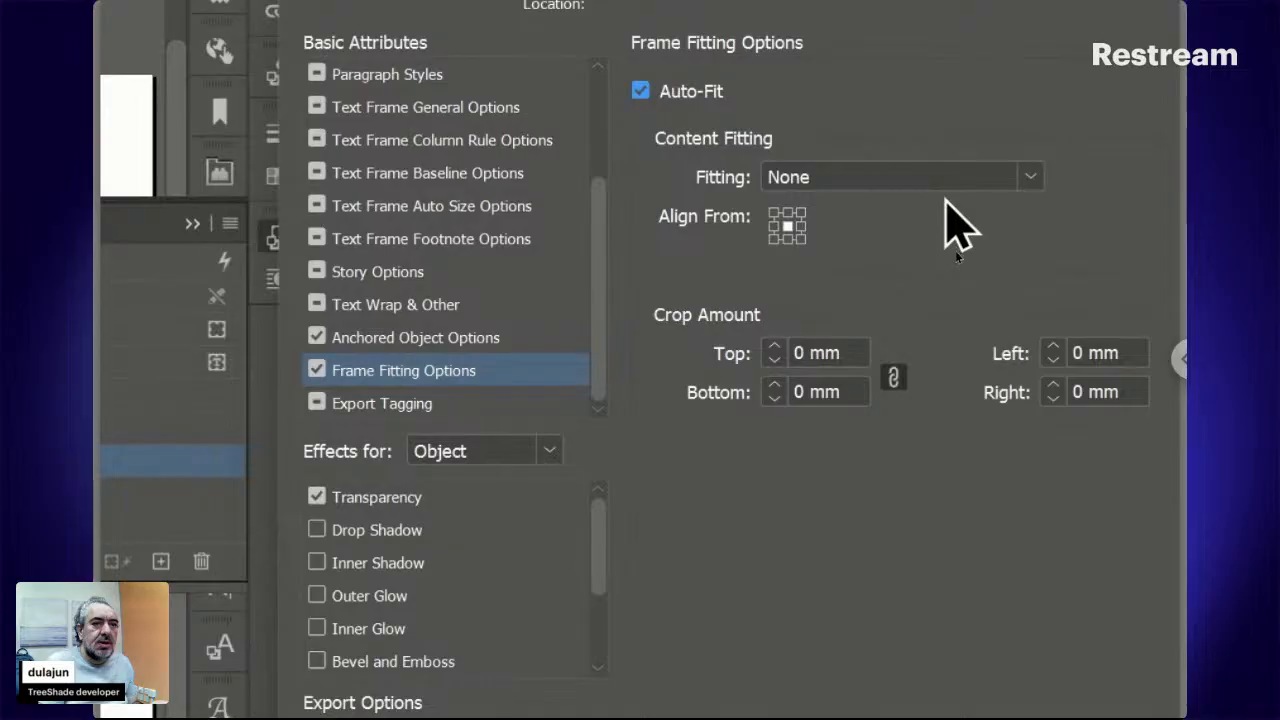
pyautogui.click(945, 178)
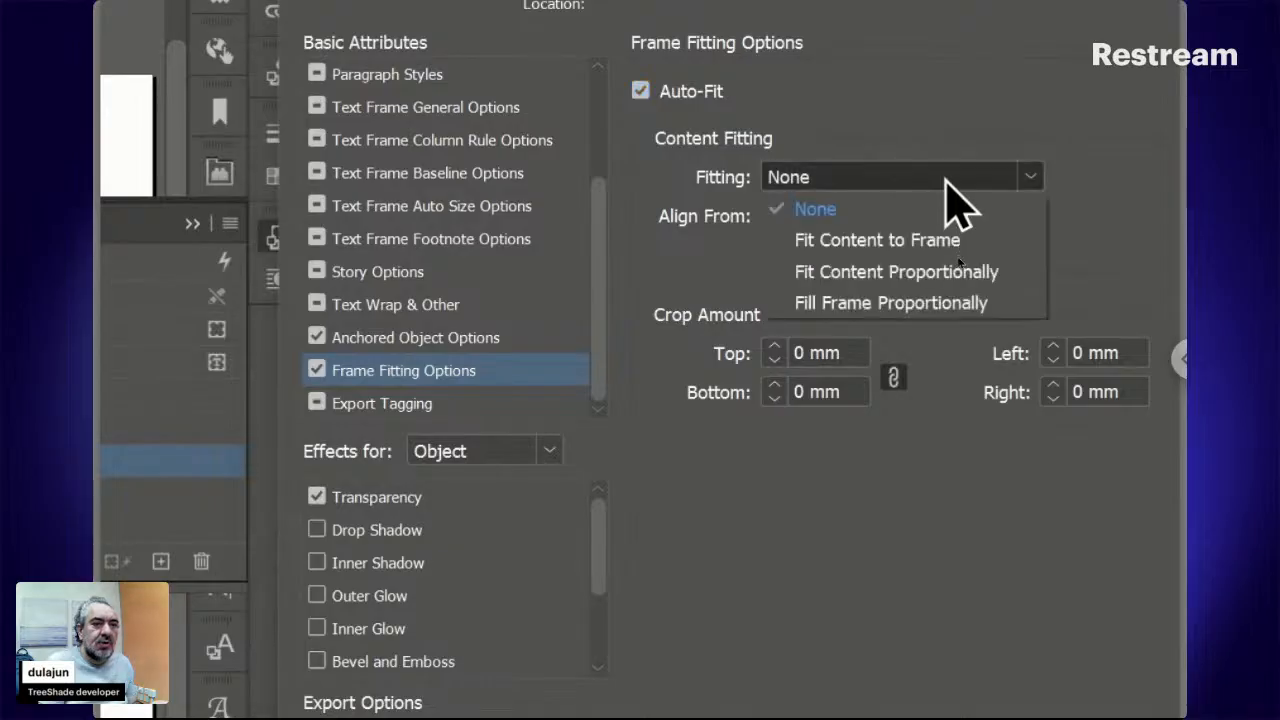
pyautogui.click(955, 305)
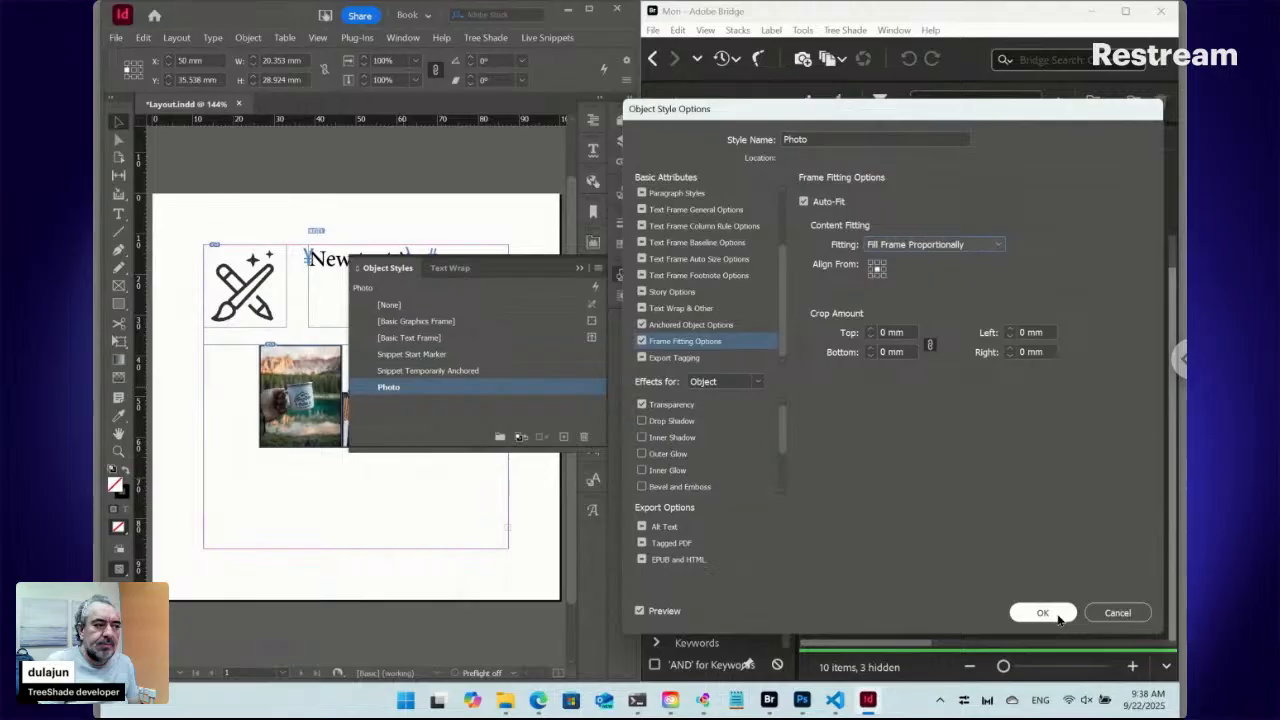
pyautogui.click(1043, 613)
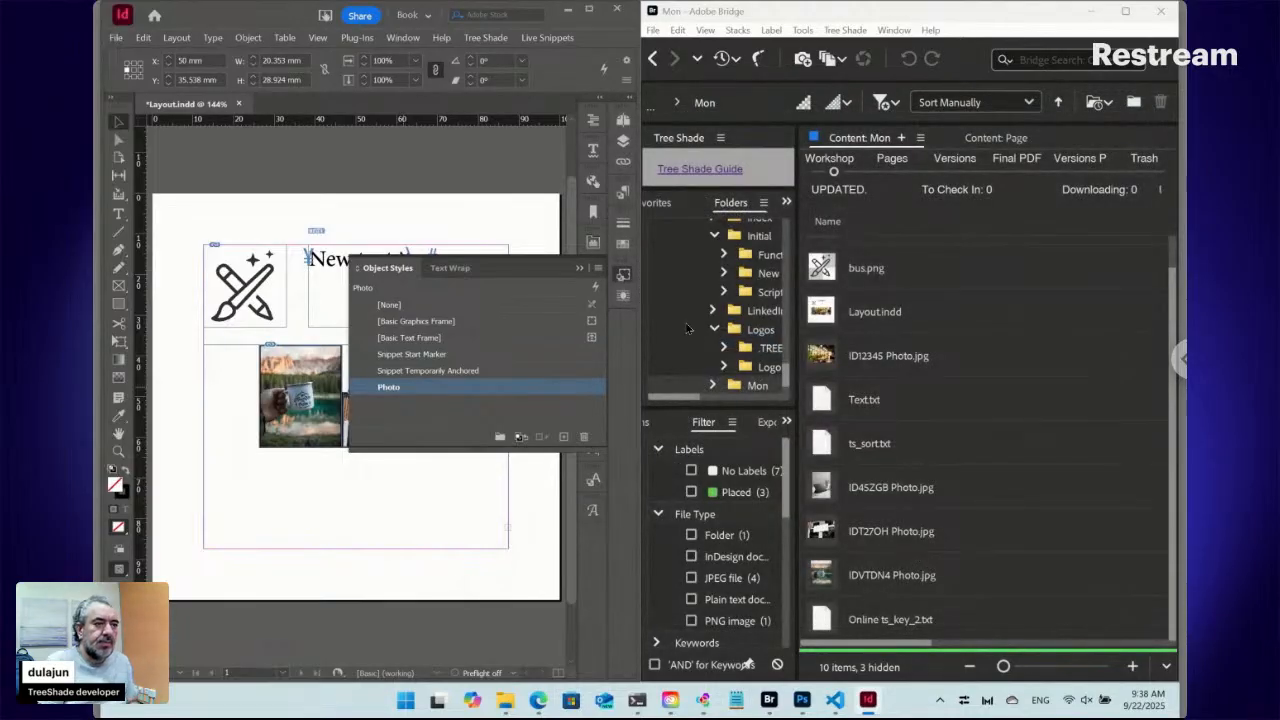
pyautogui.click(627, 275)
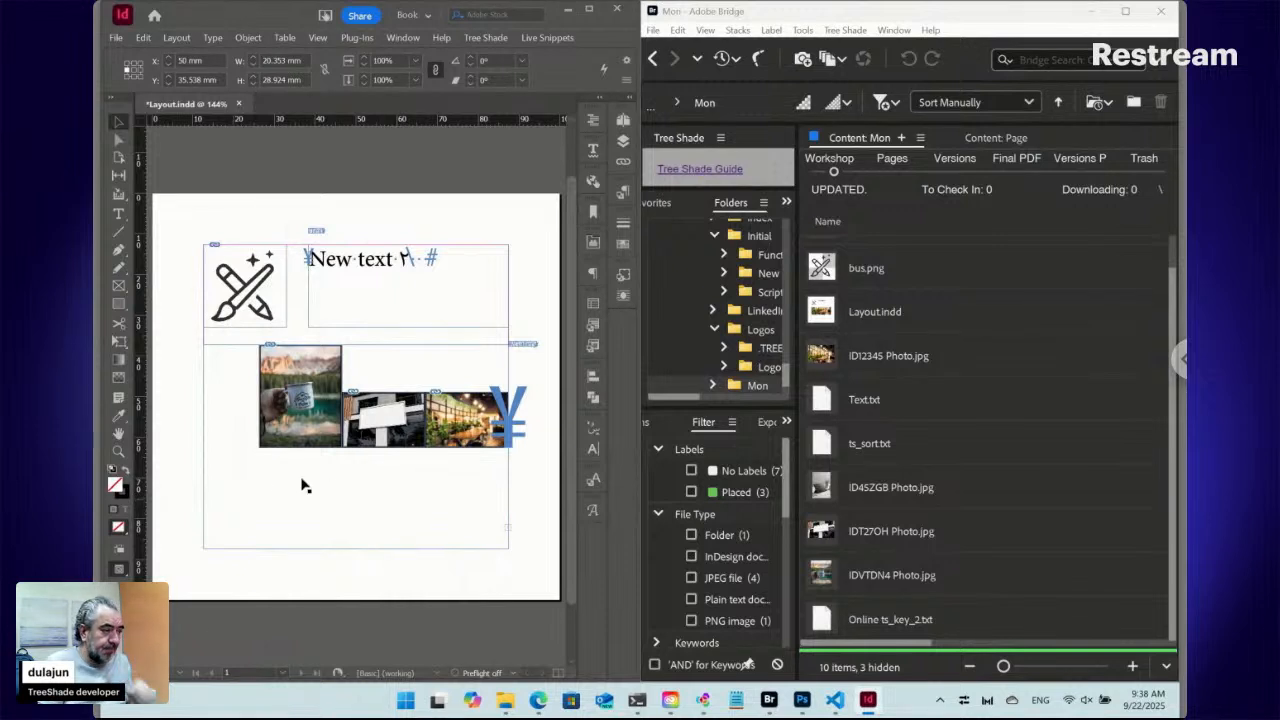
# Undo the trial downward enlargement of the Gallery text frame and extend its upper edge for a height of about 52.9 mm
pyautogui.moveTo(241, 449); pyautogui.dragTo(357, 600)
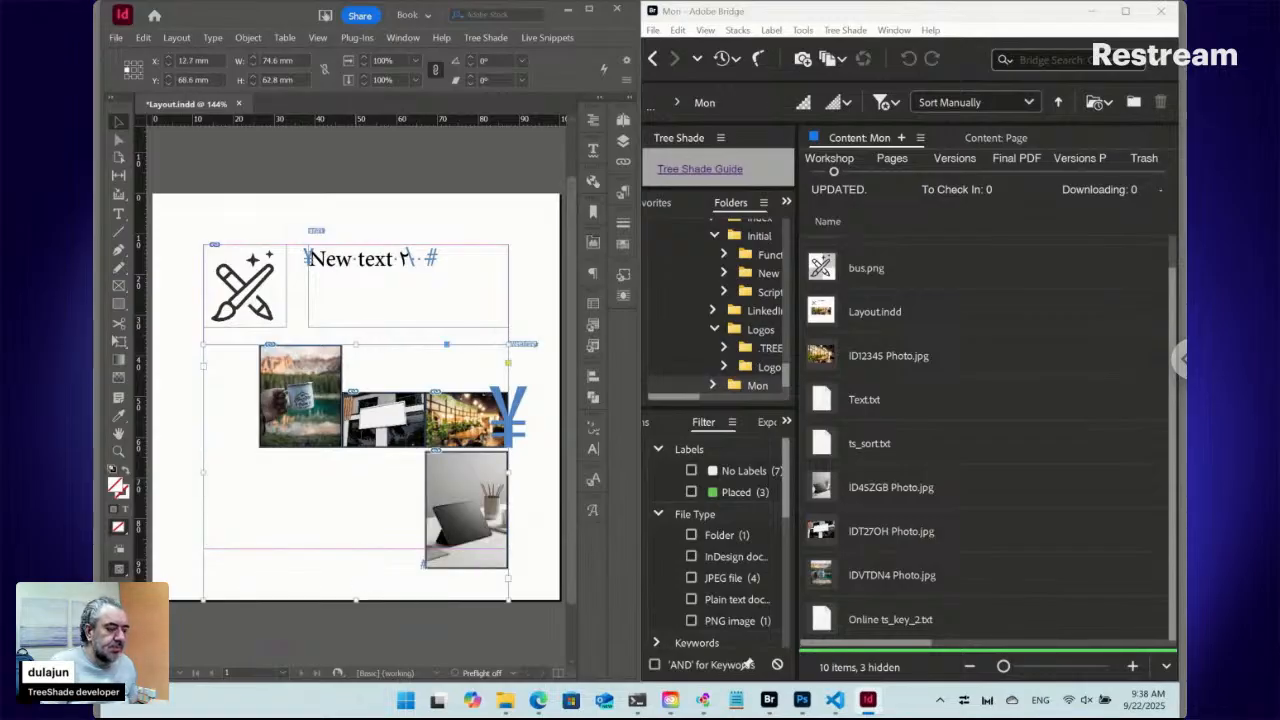
pyautogui.hotkey('ctrl', 'z')
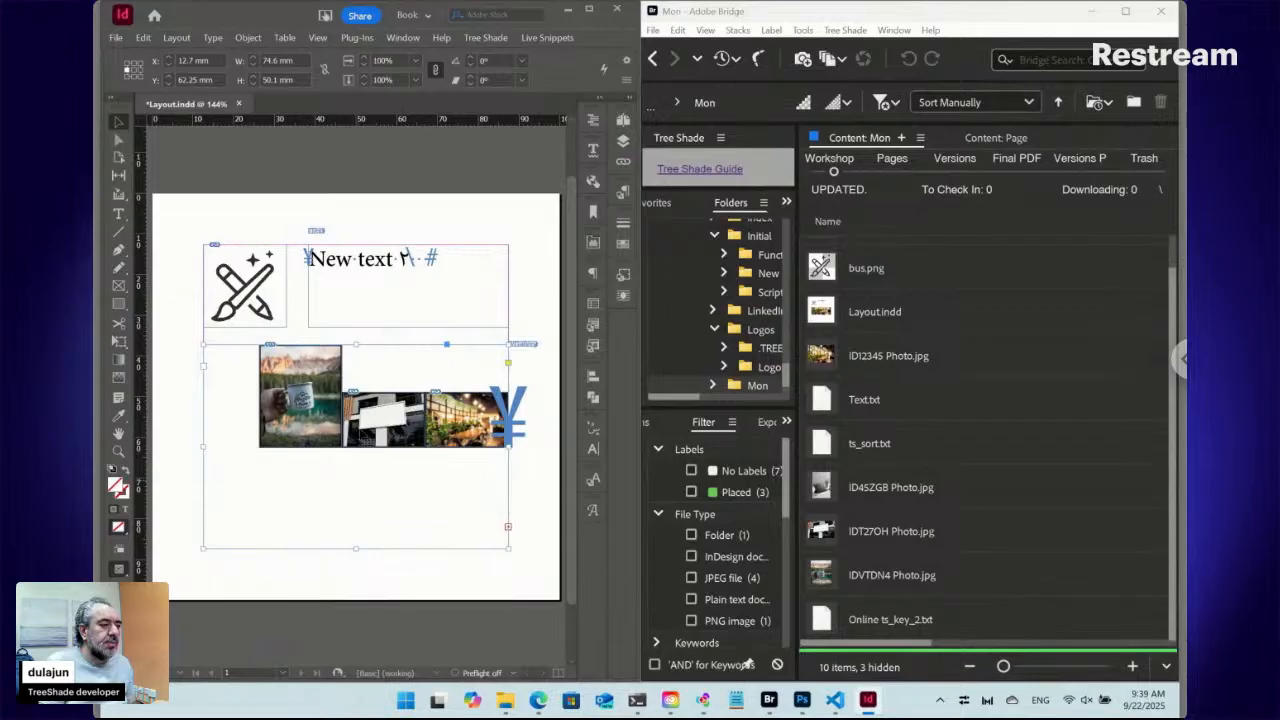
pyautogui.moveTo(359, 343); pyautogui.dragTo(359, 337)
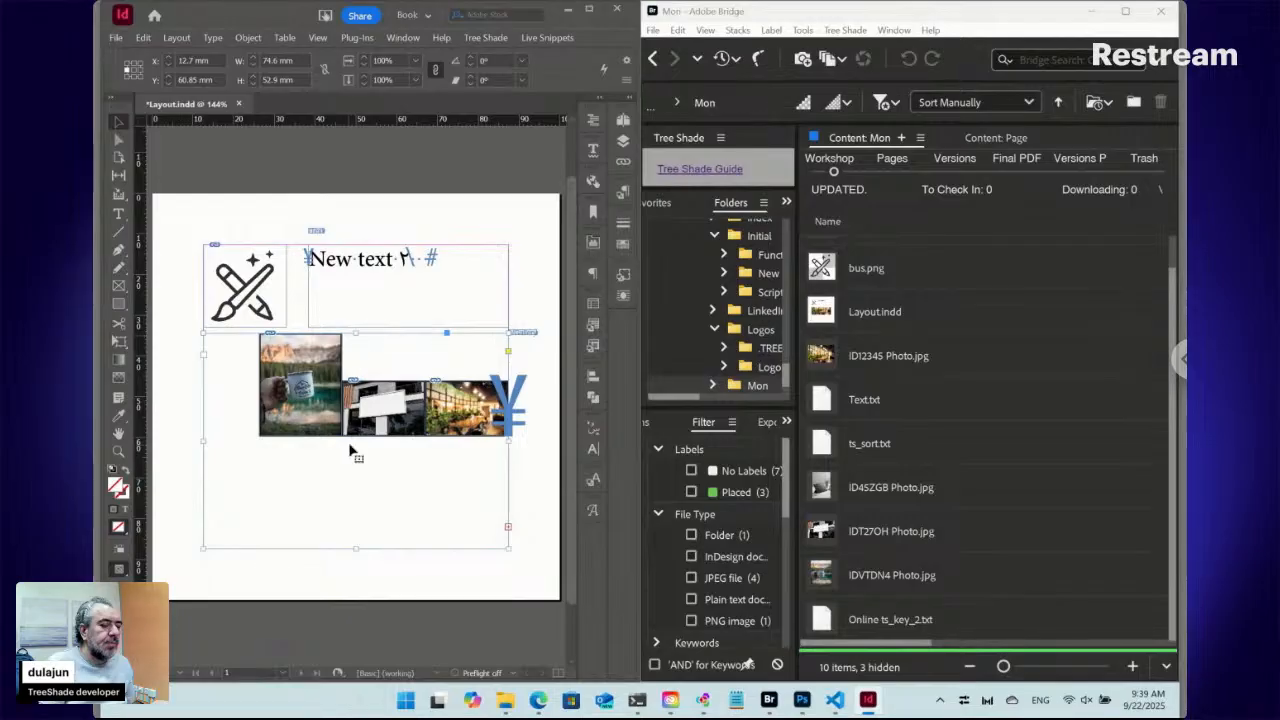
# Change the dynamic style on the Gallery snippet's marker to 15:RelativeWidth::Photo:Obj
pyautogui.click(523, 334)
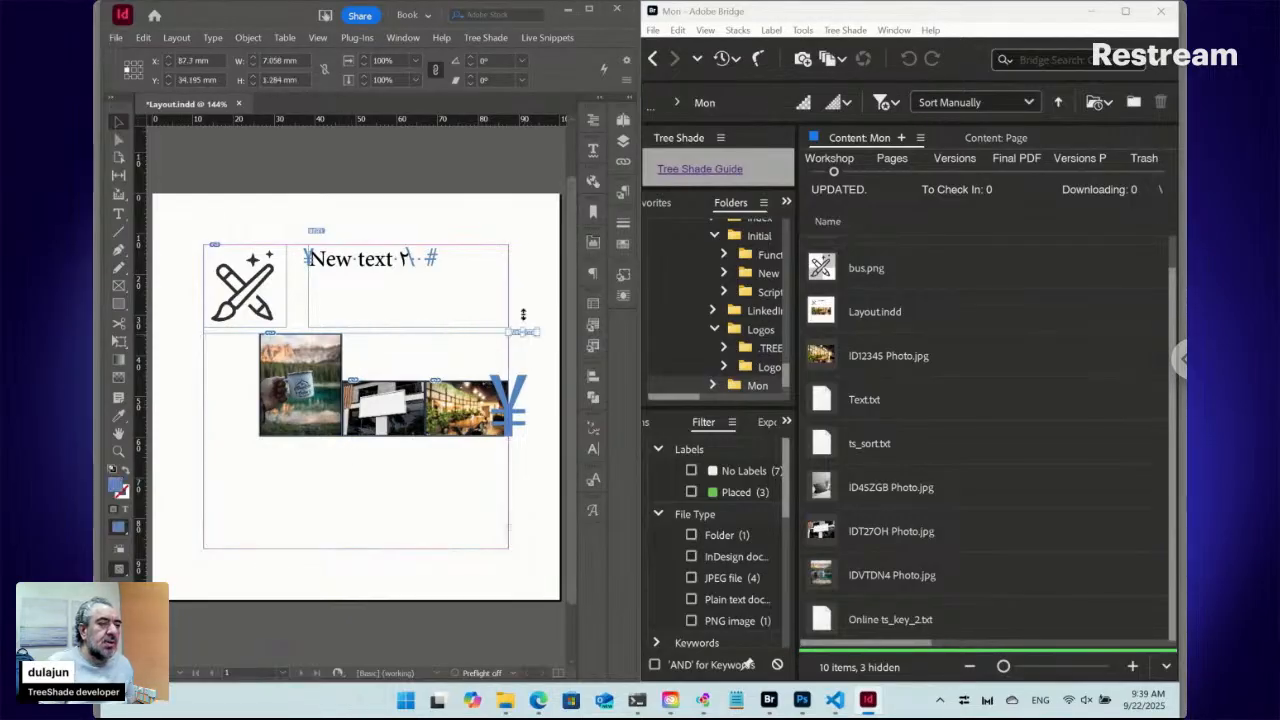
pyautogui.click(547, 37)
pyautogui.moveTo(574, 73)
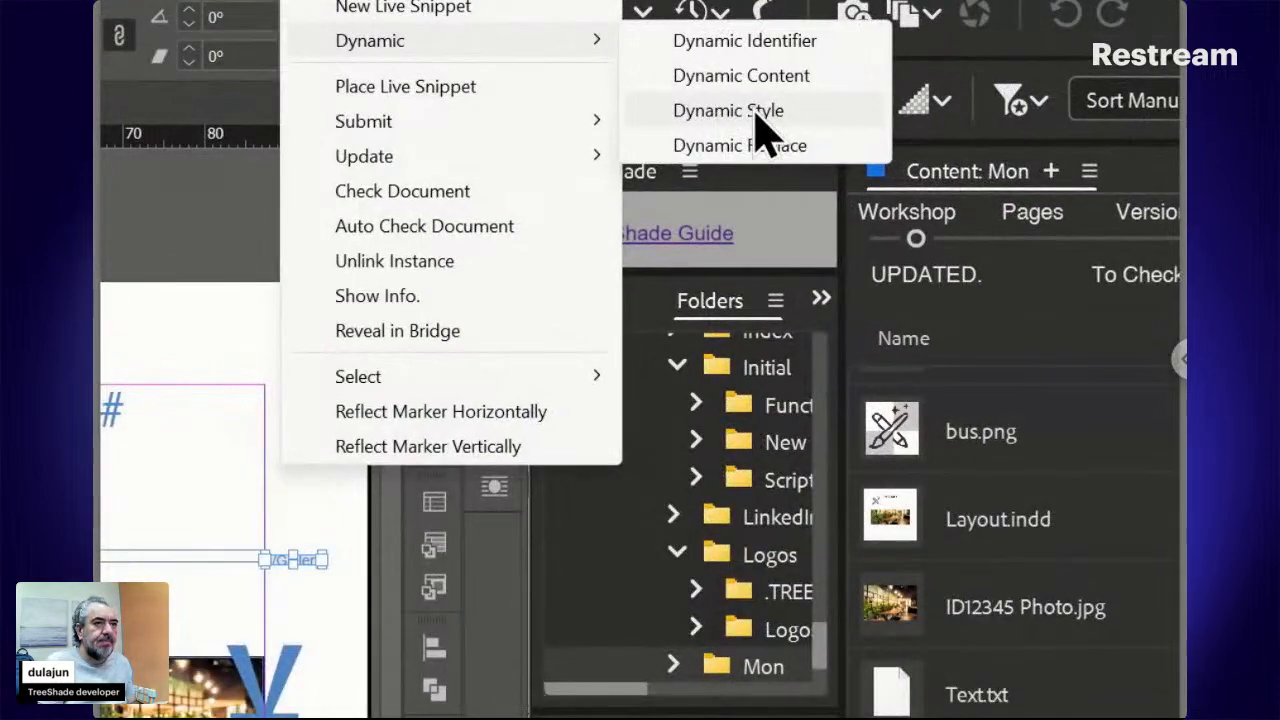
pyautogui.click(754, 112)
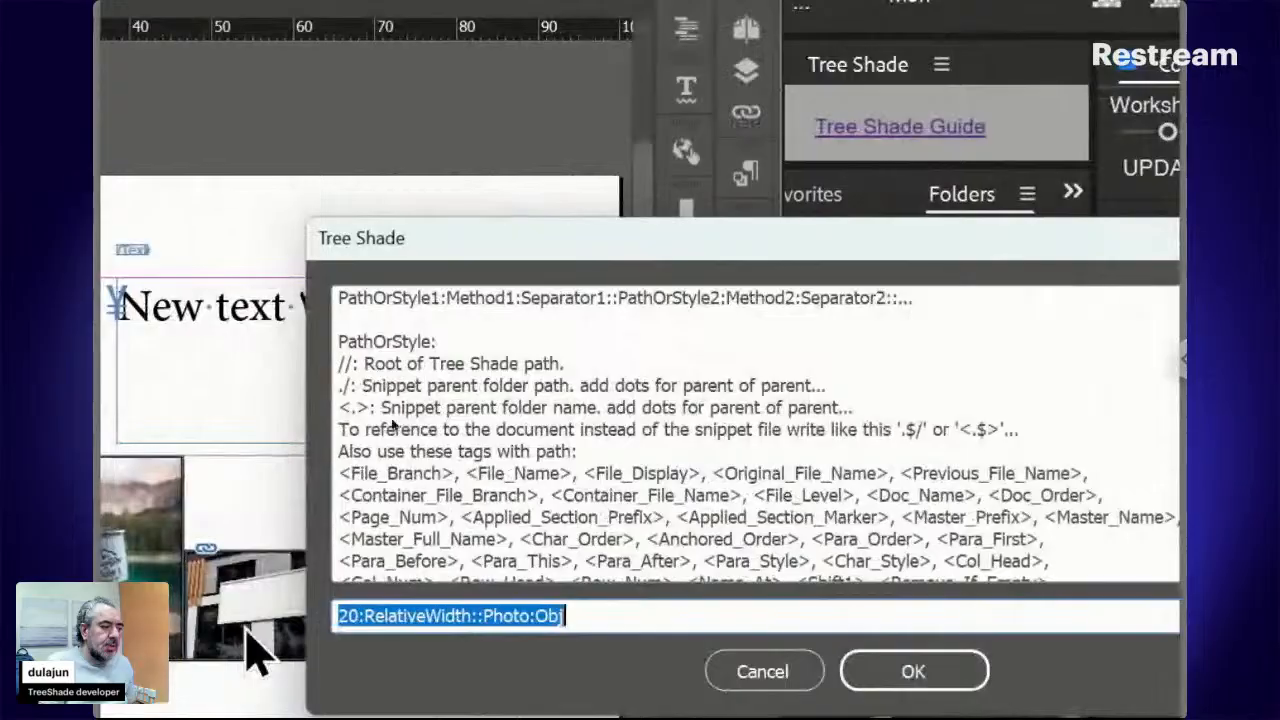
pyautogui.click(357, 616)
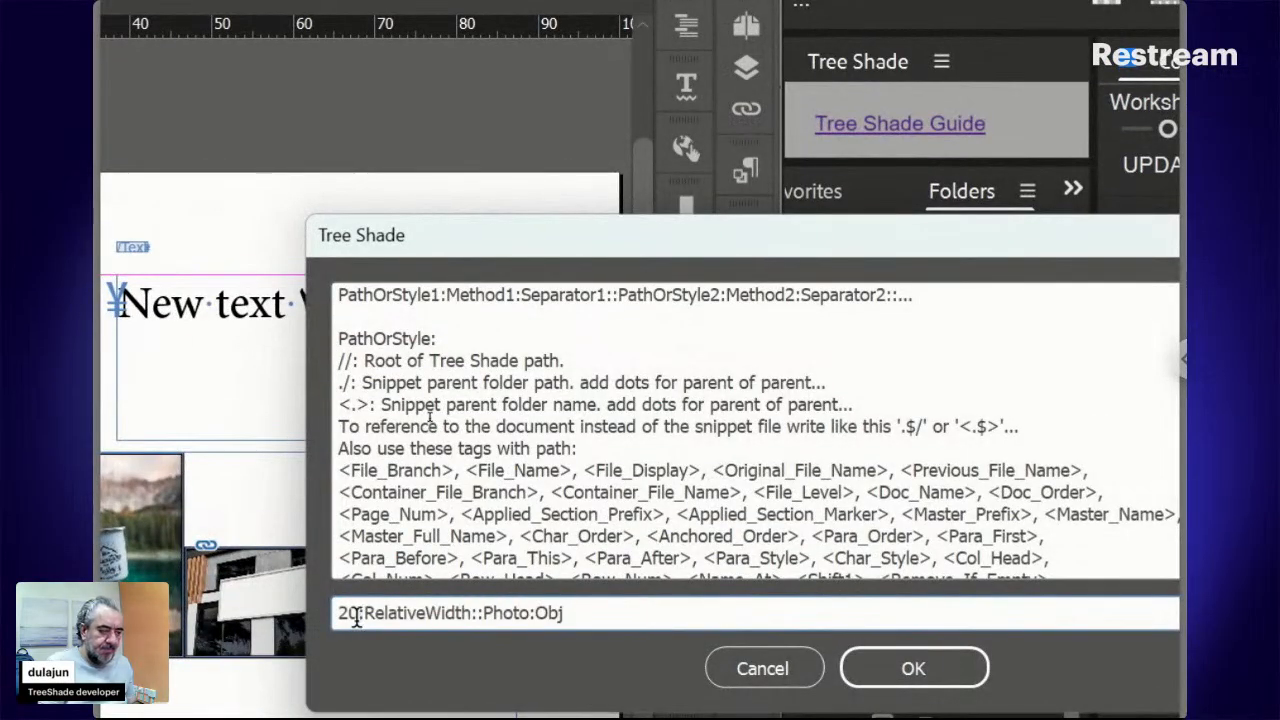
pyautogui.press('BackSpace')
pyautogui.press('BackSpace')
pyautogui.press('BackSpace')
pyautogui.write('1')
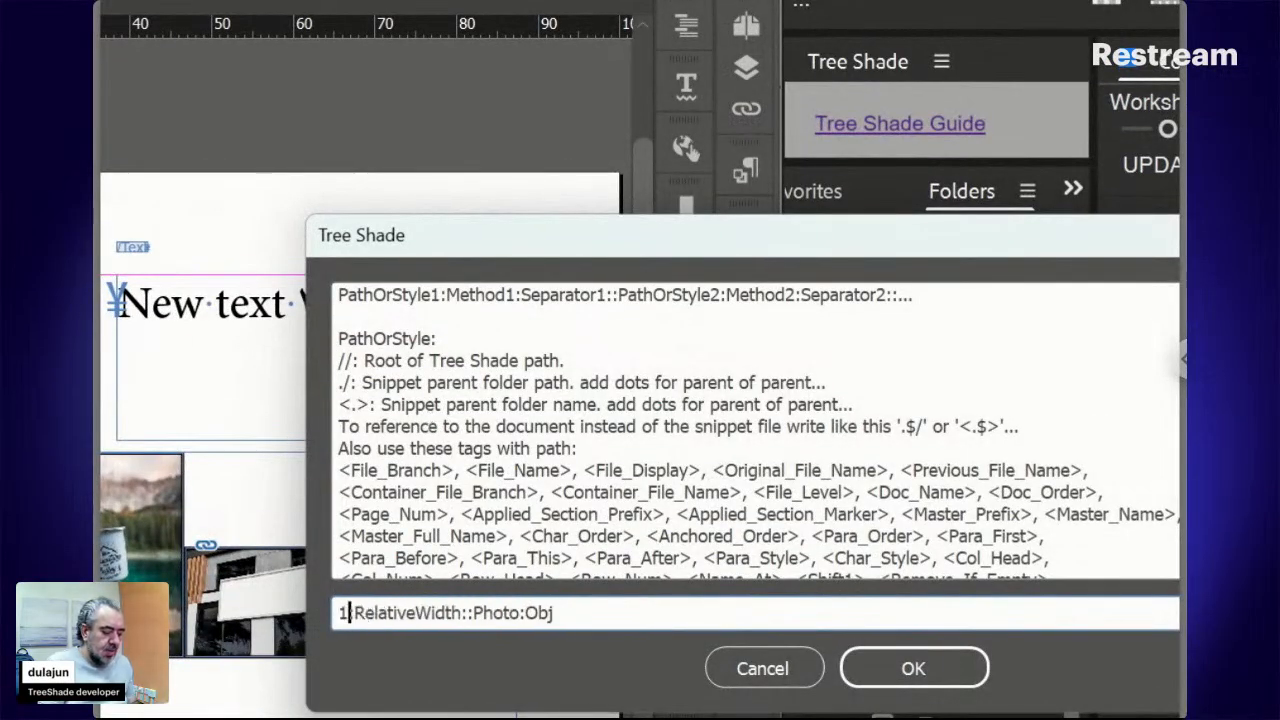
pyautogui.write('5')
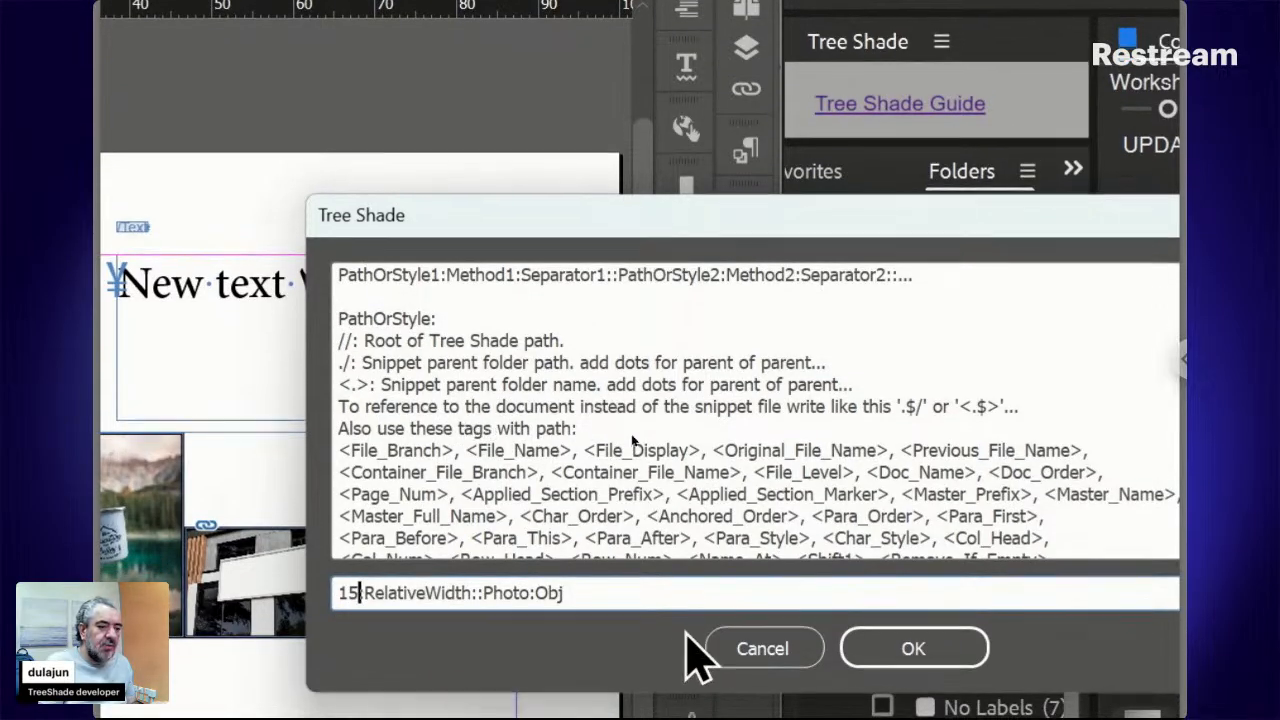
pyautogui.click(864, 637)
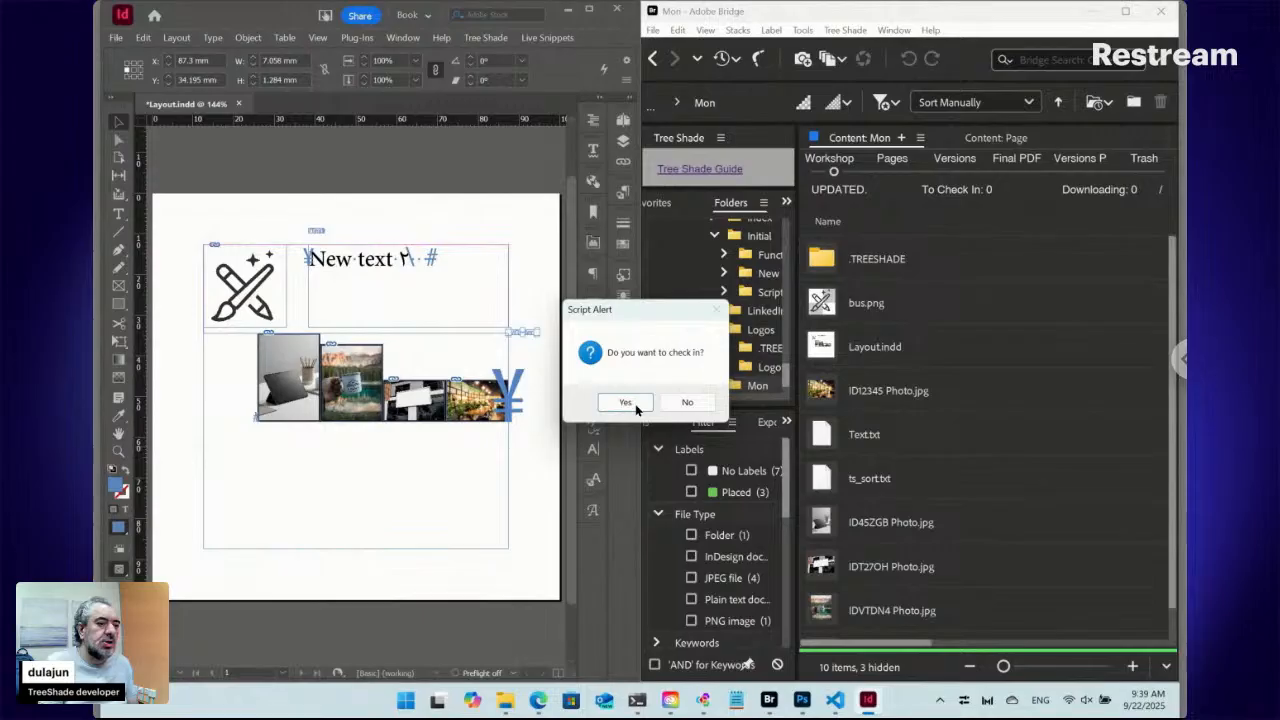
# Check in the updated layout, switch to the browser and reload the Mon online form to review its preview and photo entries
pyautogui.click(625, 402)
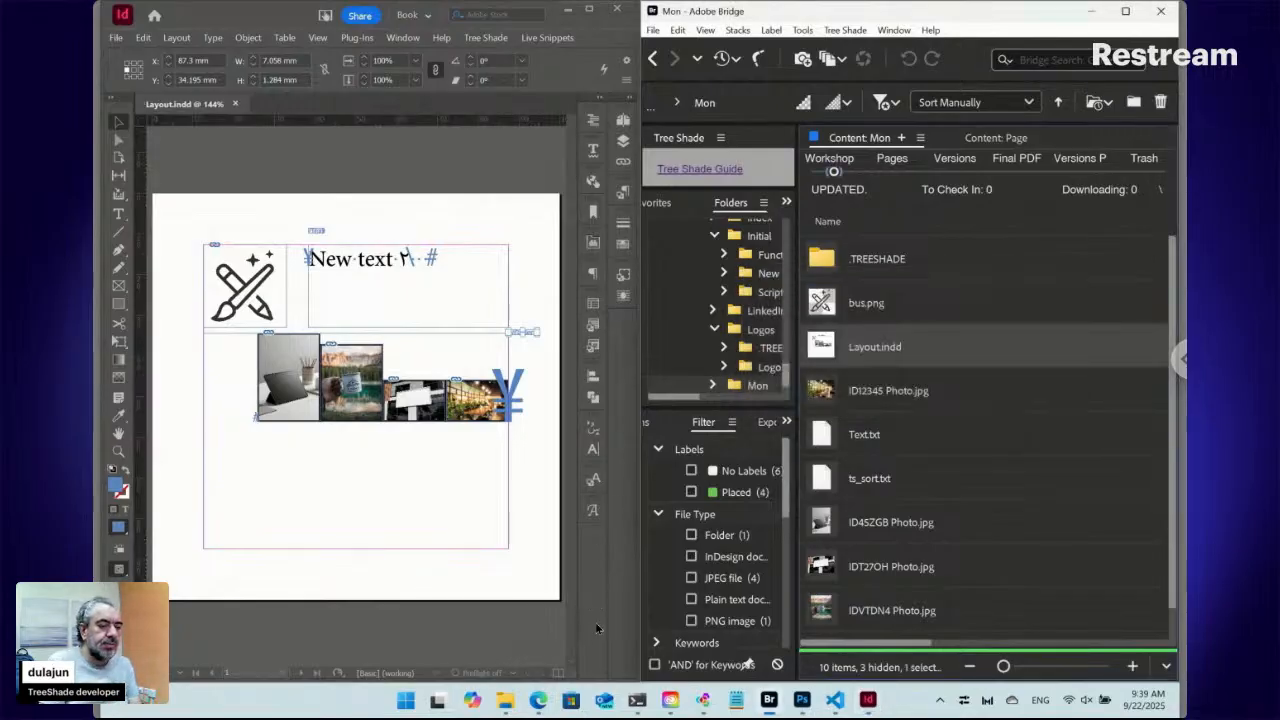
pyautogui.click(541, 705)
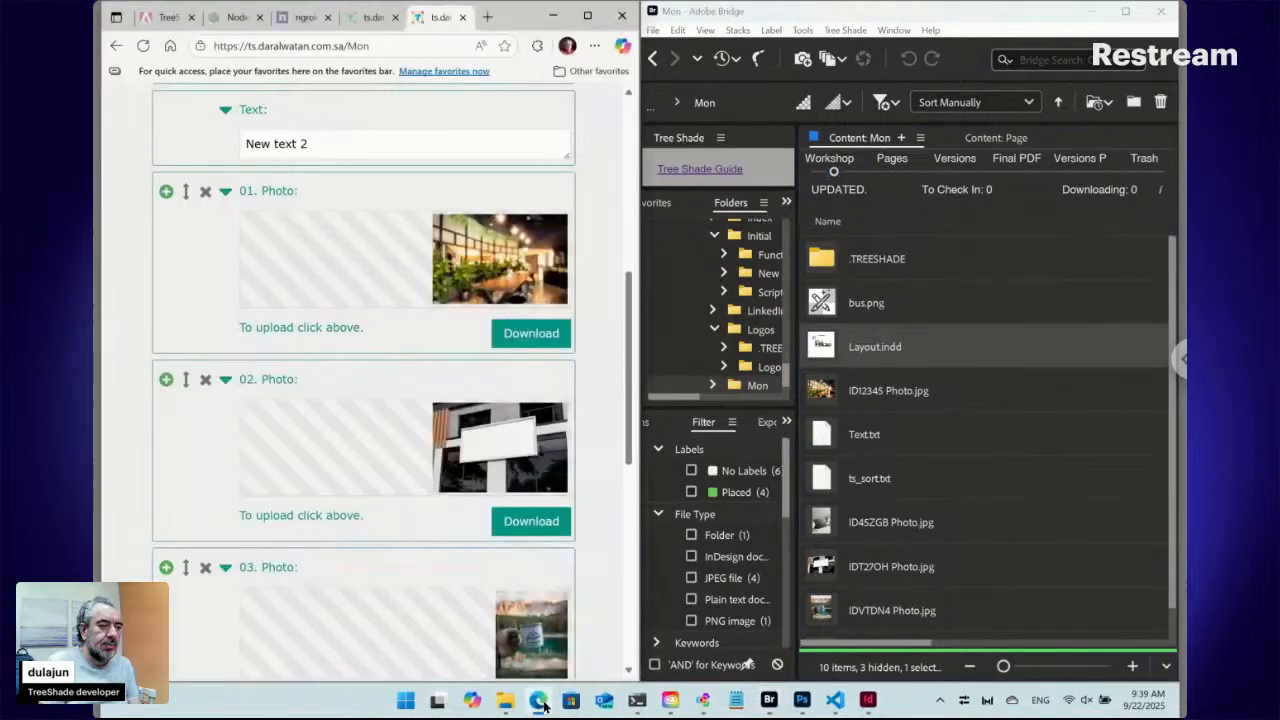
pyautogui.click(143, 45)
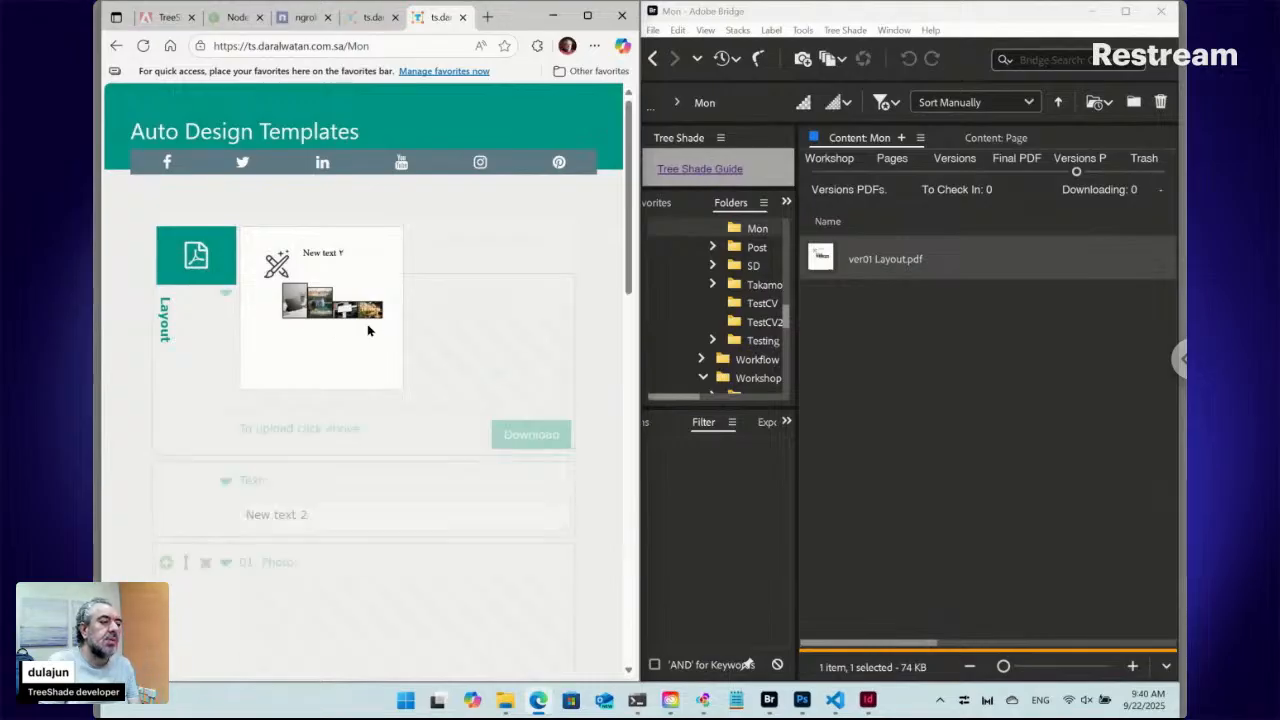
pyautogui.scroll(-5, 465, 350)
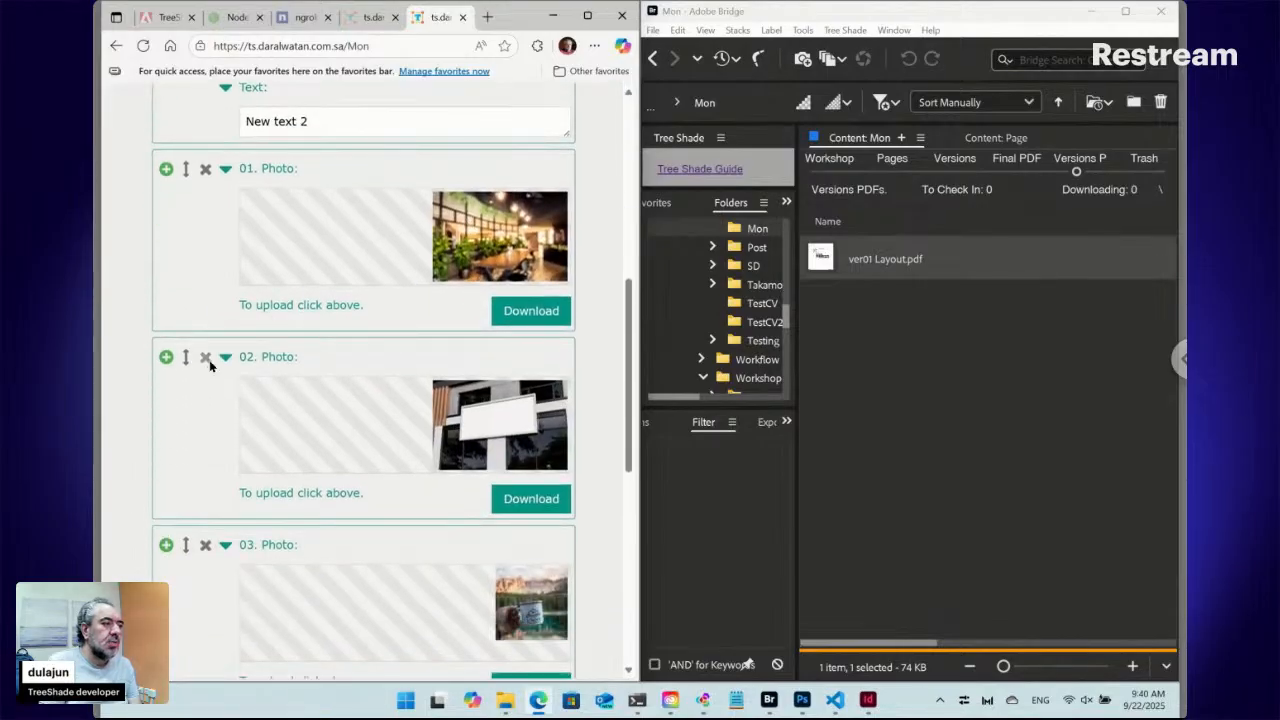
# Remove every photo entry except the first one from the Mon form
pyautogui.click(208, 364)
pyautogui.click(208, 364)
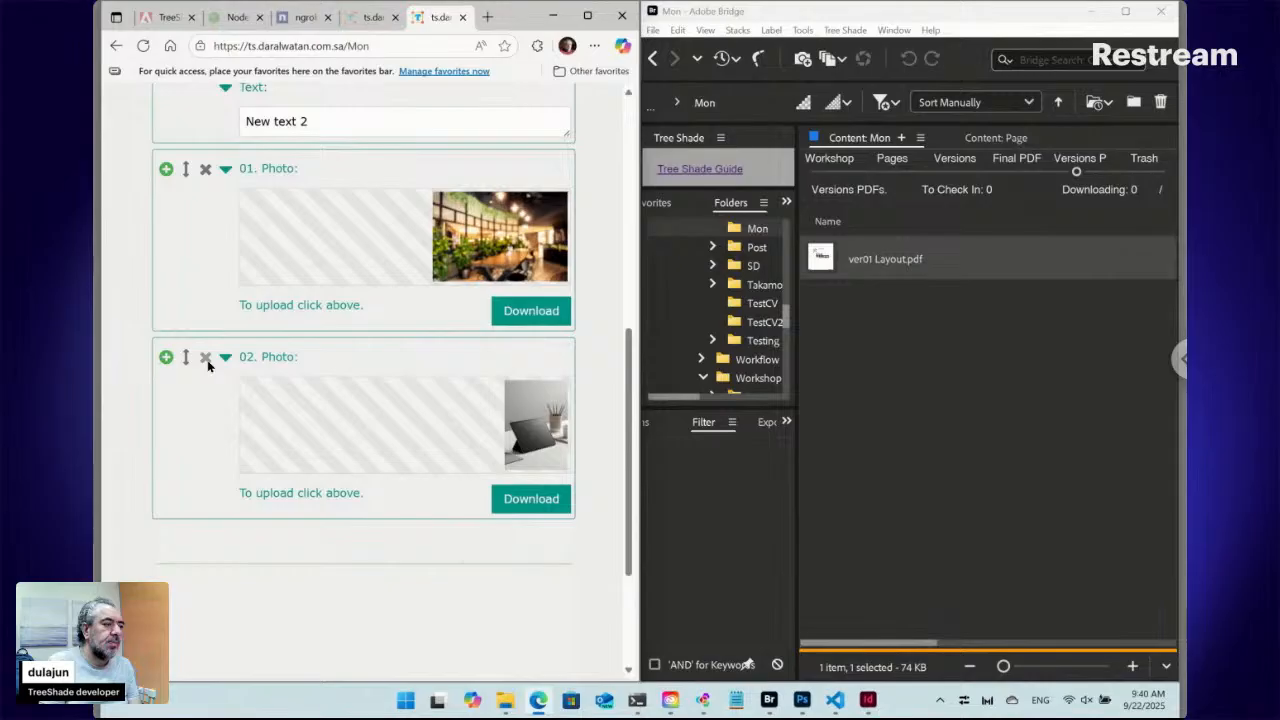
pyautogui.click(206, 360)
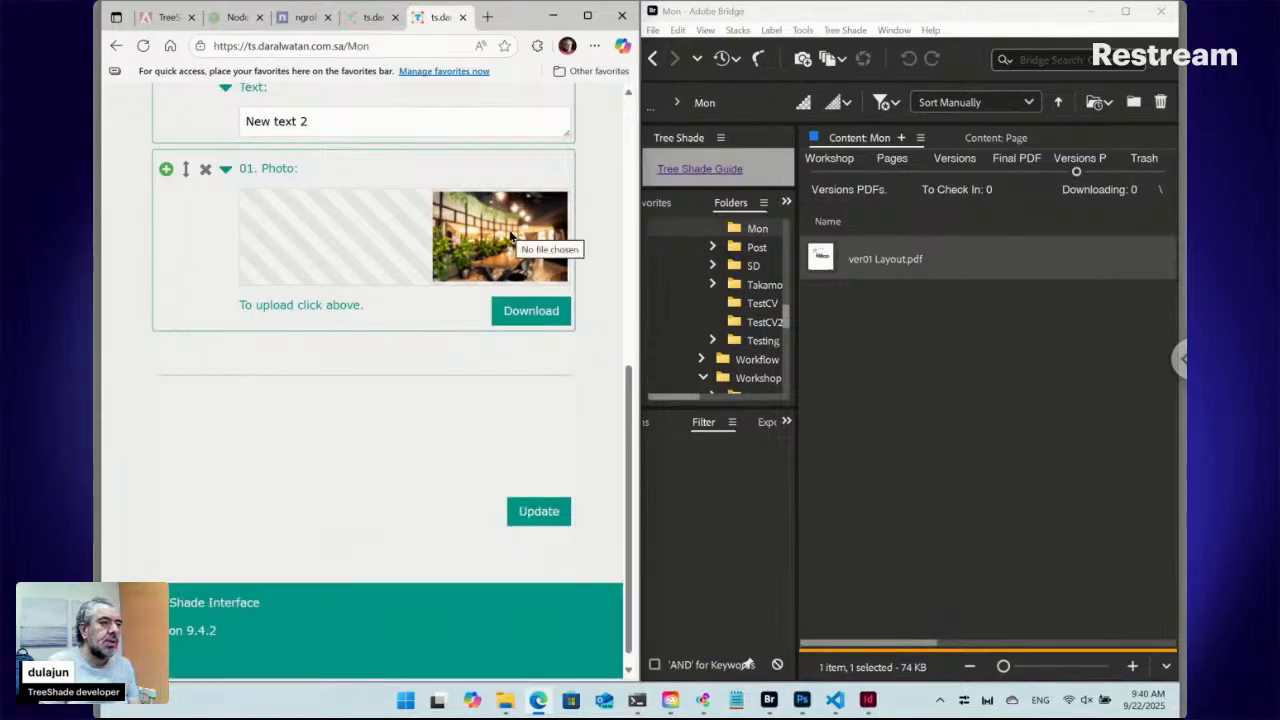
# Upload tech-18050_256.gif, img_5terre.jpg, img_monterosso.jpg and img_vernazza.jpg from Downloads together through the remaining Photo entry
pyautogui.scroll(1, 512, 250)
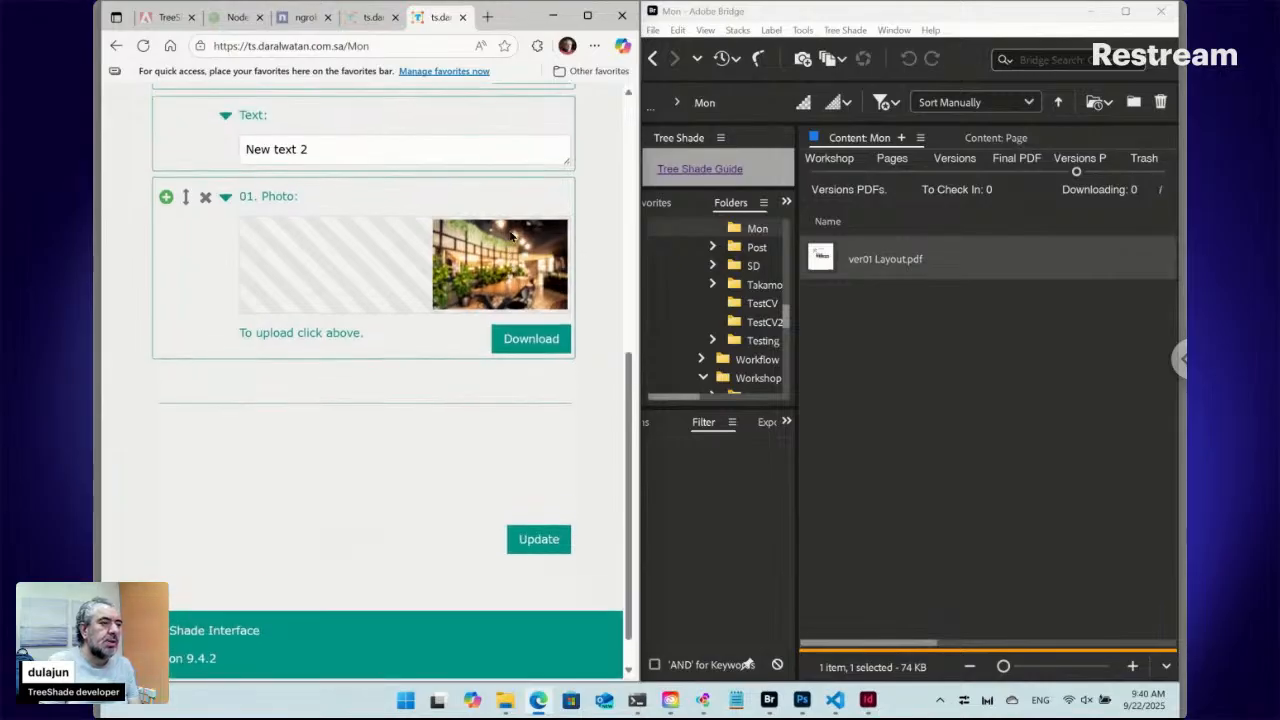
pyautogui.click(508, 287)
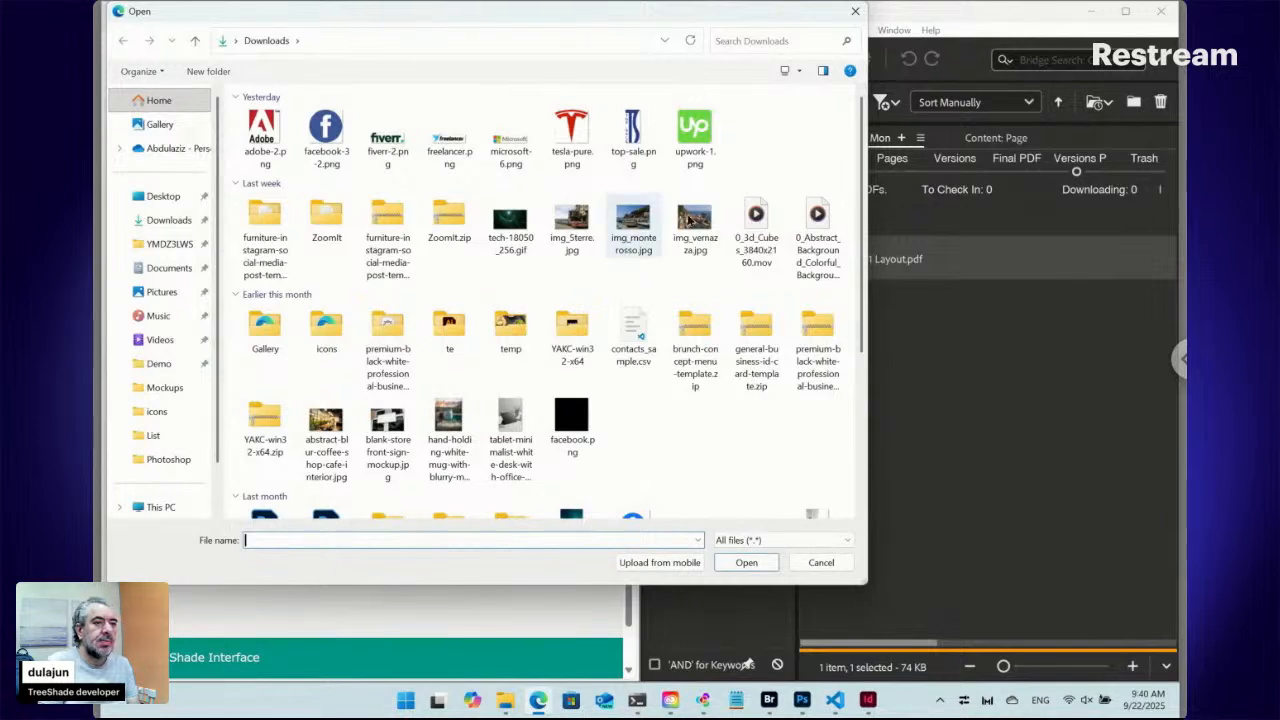
pyautogui.moveTo(727, 213); pyautogui.dragTo(484, 248)
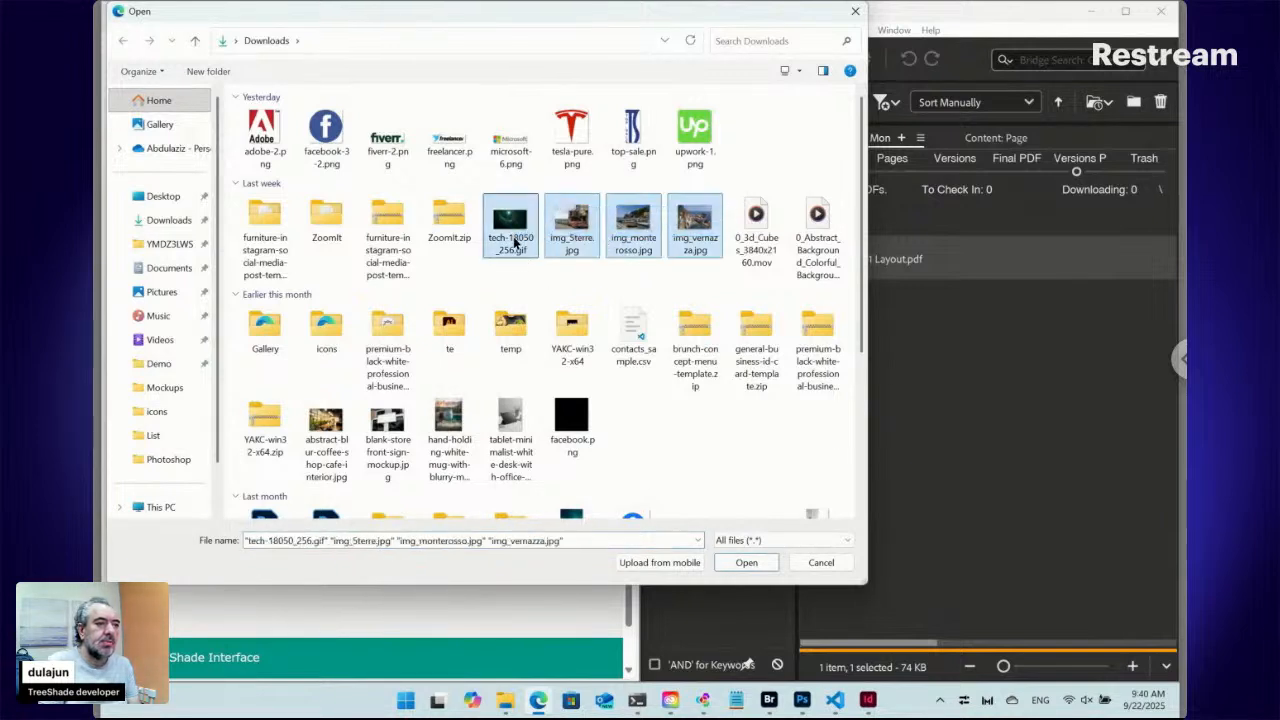
pyautogui.click(746, 563)
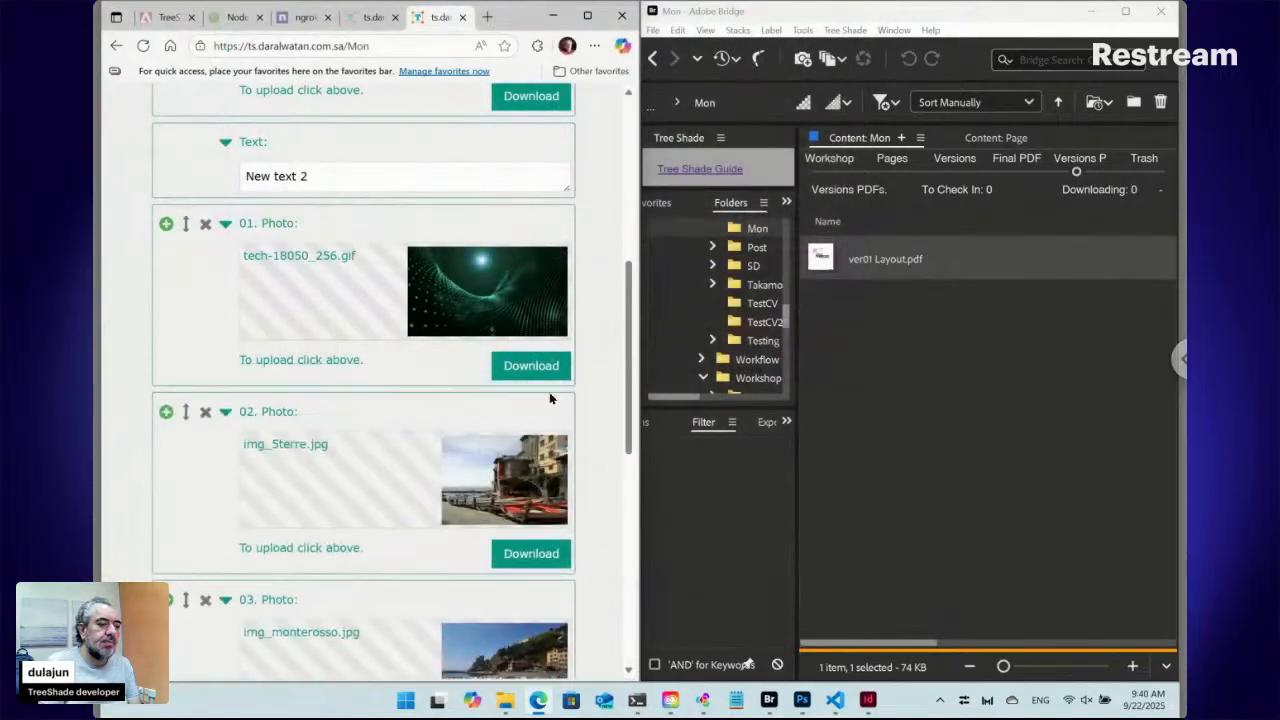
# Submit the Mon form update with the new photos and return to the browser to review the layout preview
pyautogui.scroll(-3, 605, 384)
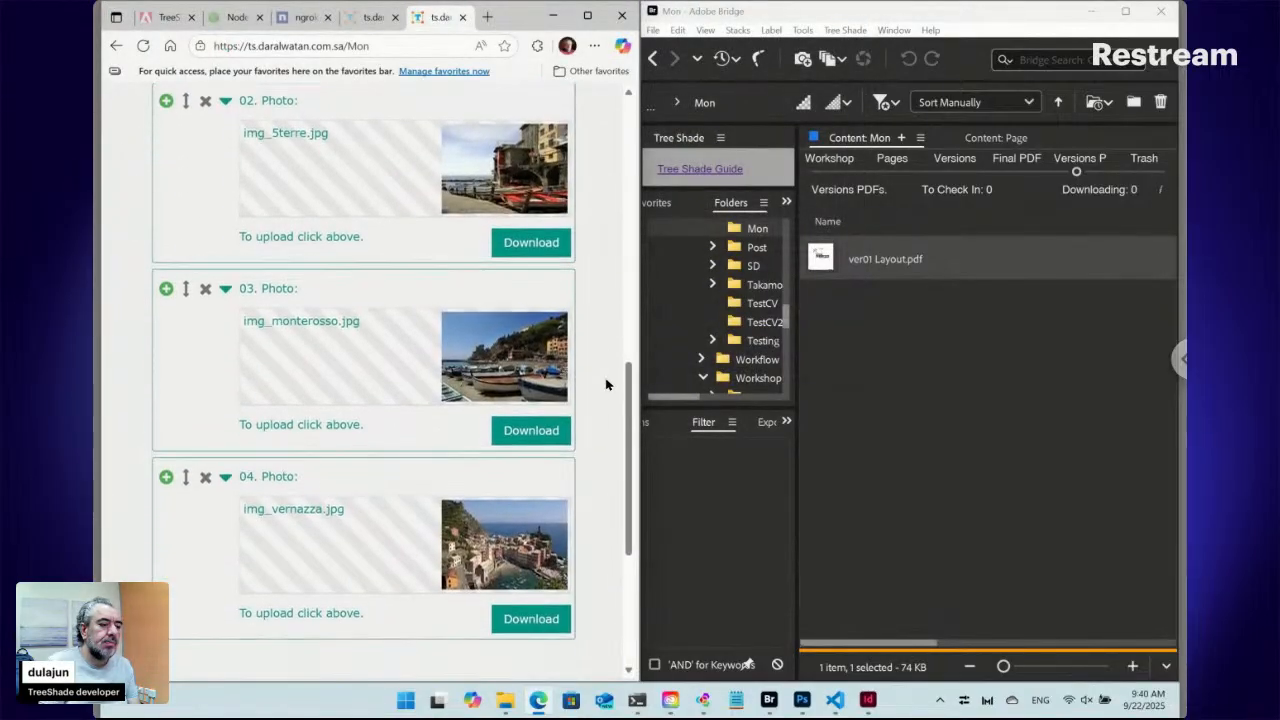
pyautogui.scroll(-3, 390, 380)
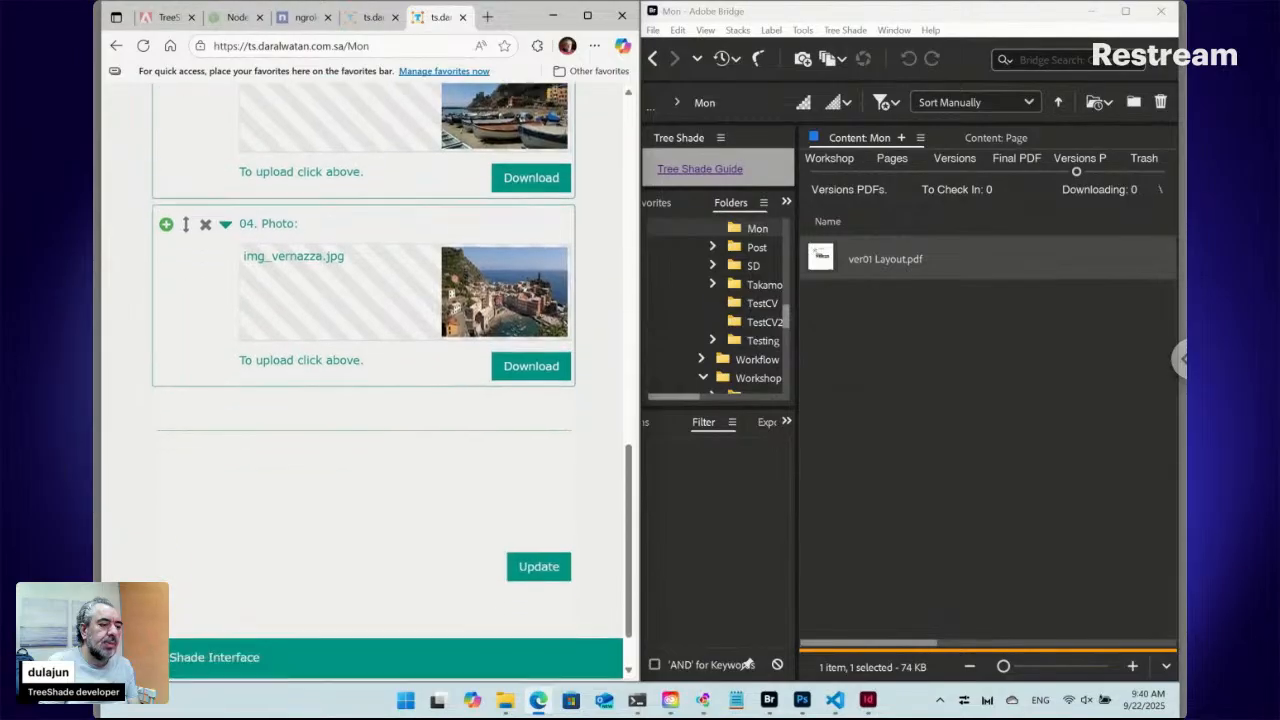
pyautogui.click(540, 536)
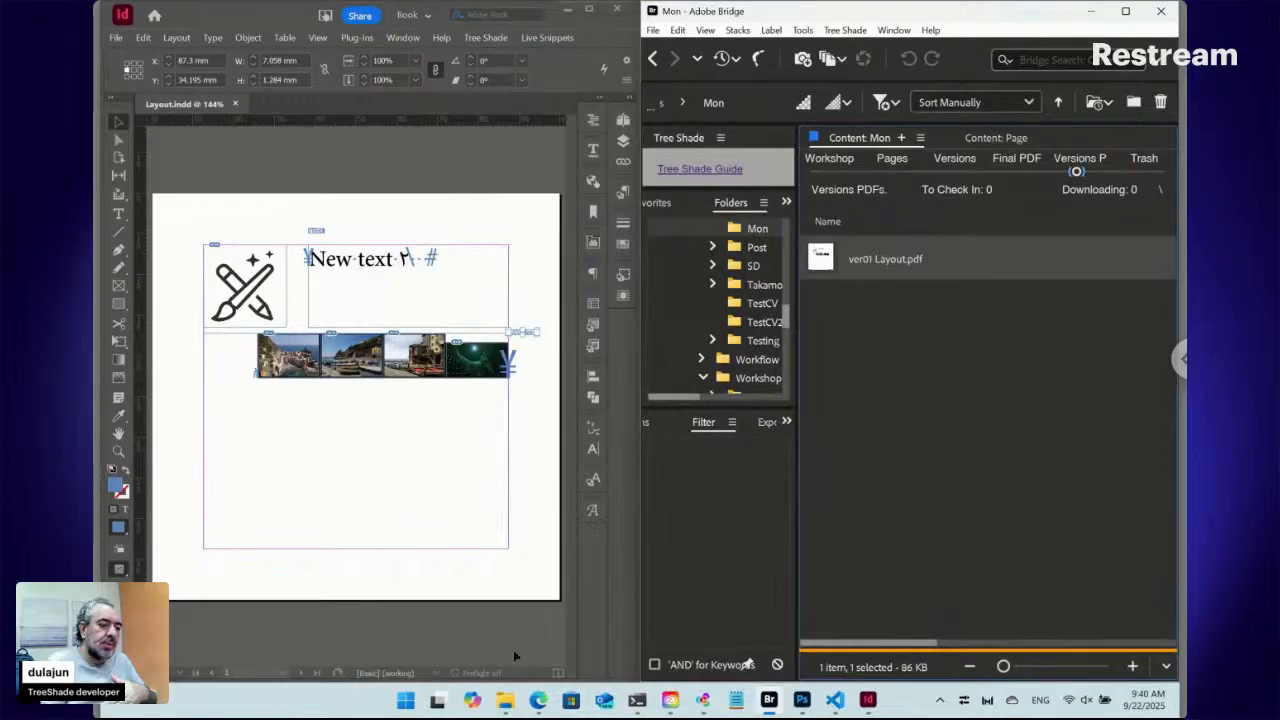
pyautogui.click(544, 705)
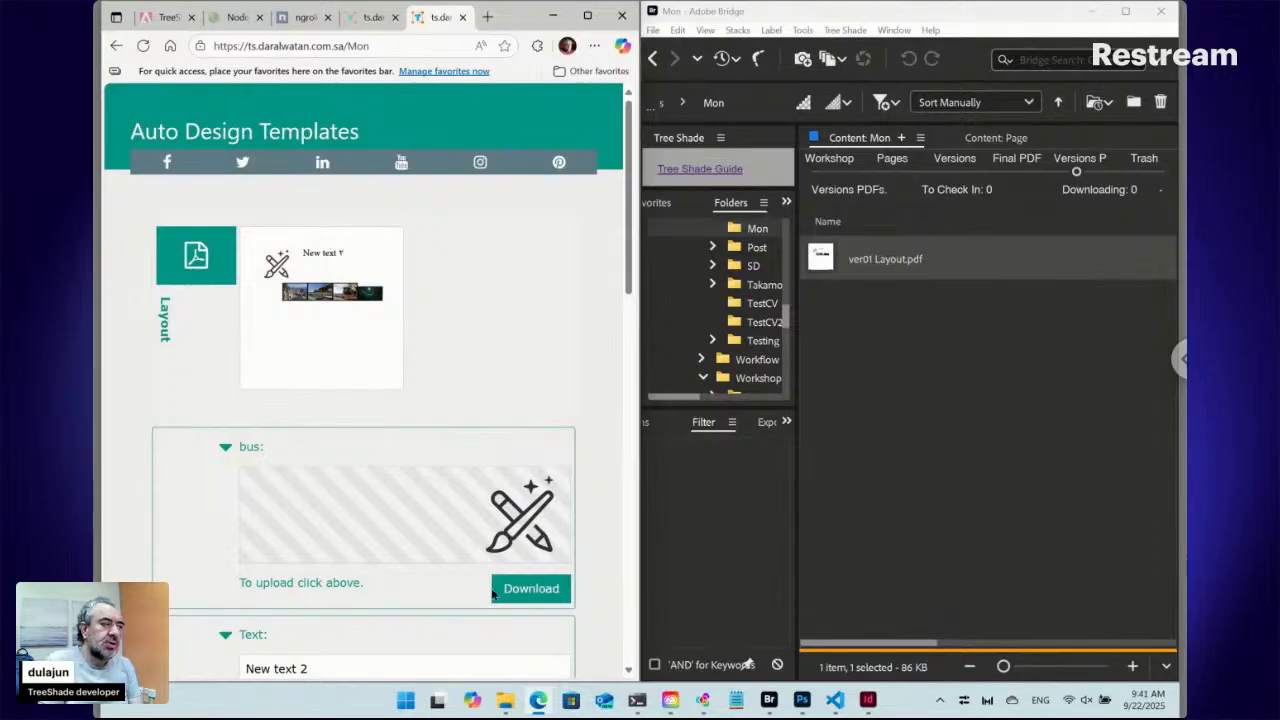
# Show the TreeShade page on Adobe Exchange and maximize the browser window
pyautogui.click(170, 22)
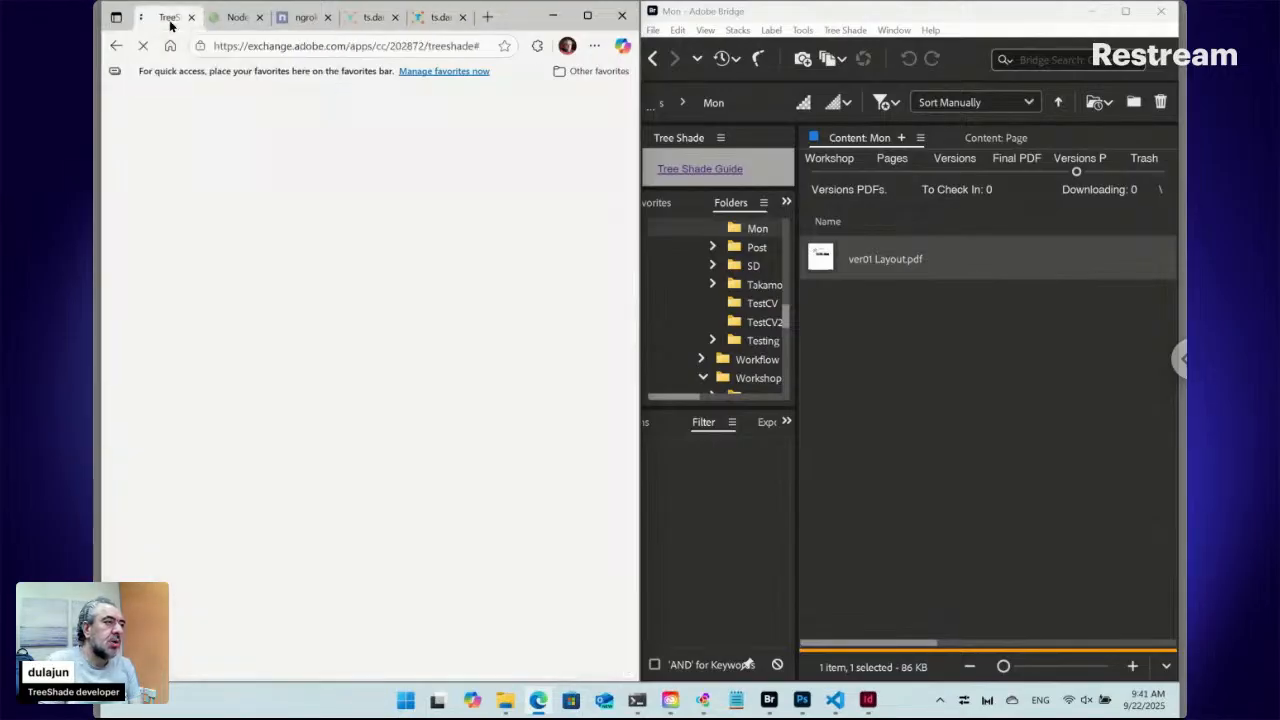
pyautogui.click(589, 17)
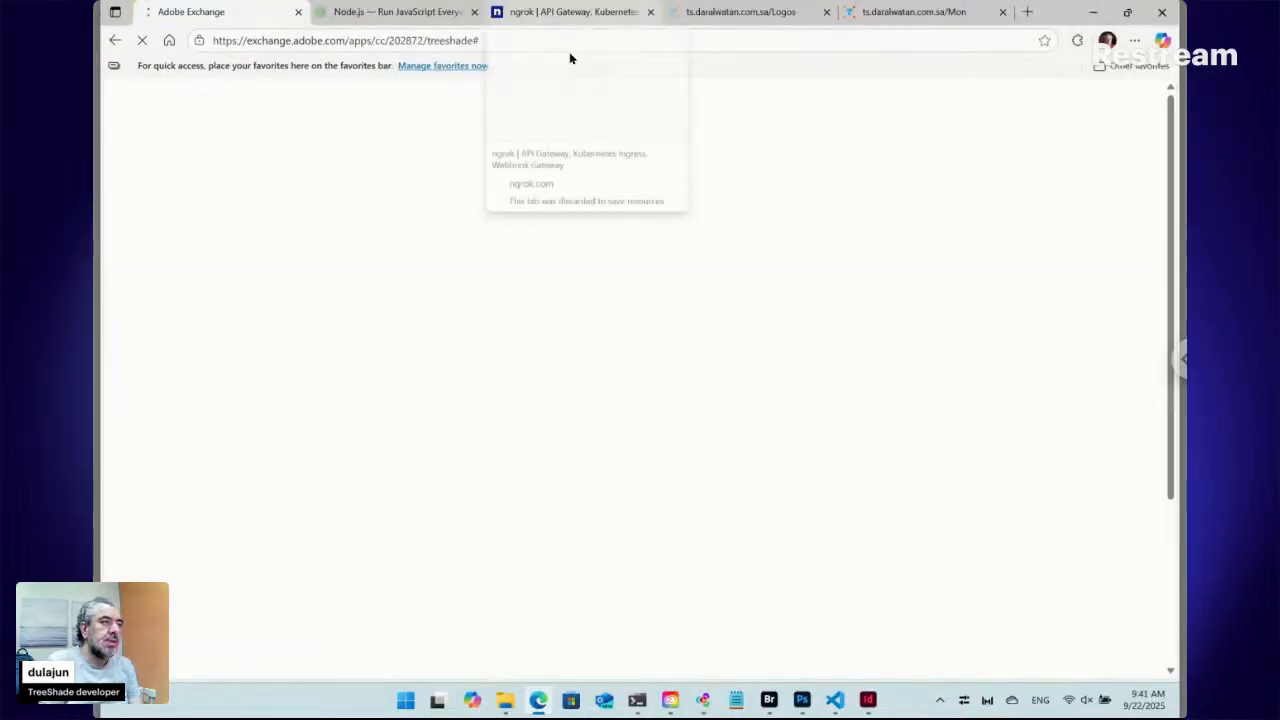